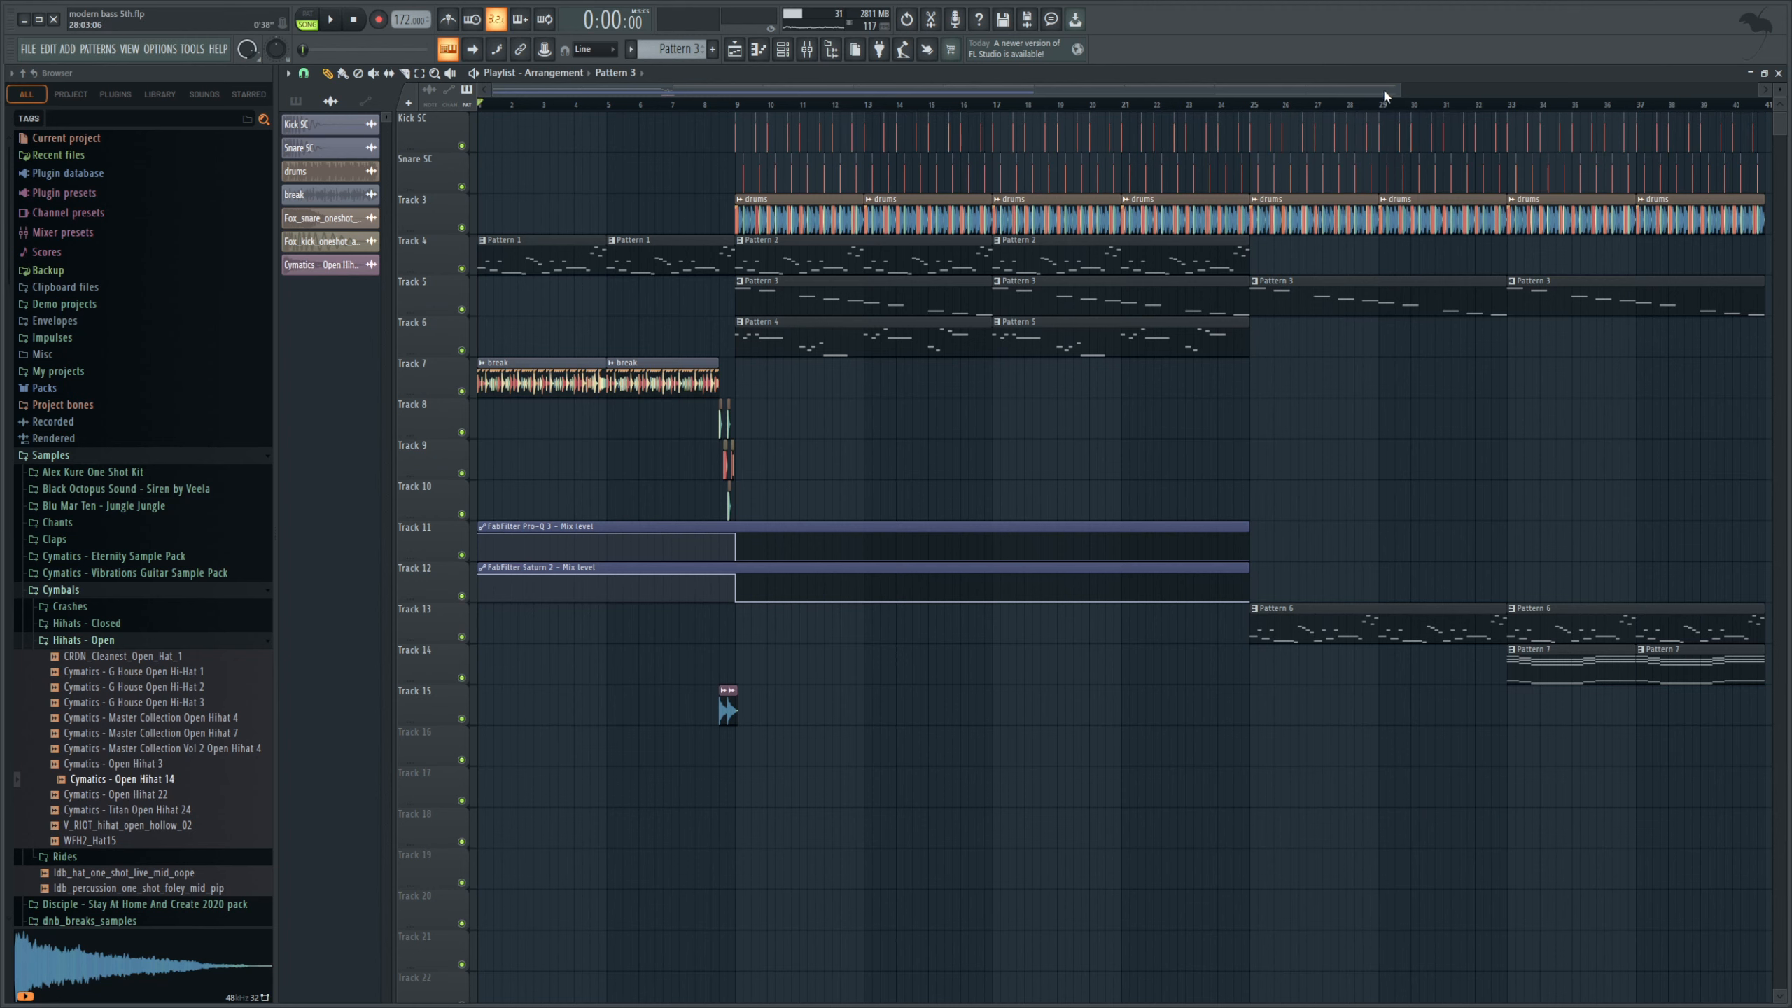
- Solo Track 4, unmute the automation clips on Tracks 11 and 12, and play the arrangement briefly from the start
drag(1408, 91, 1120, 197)
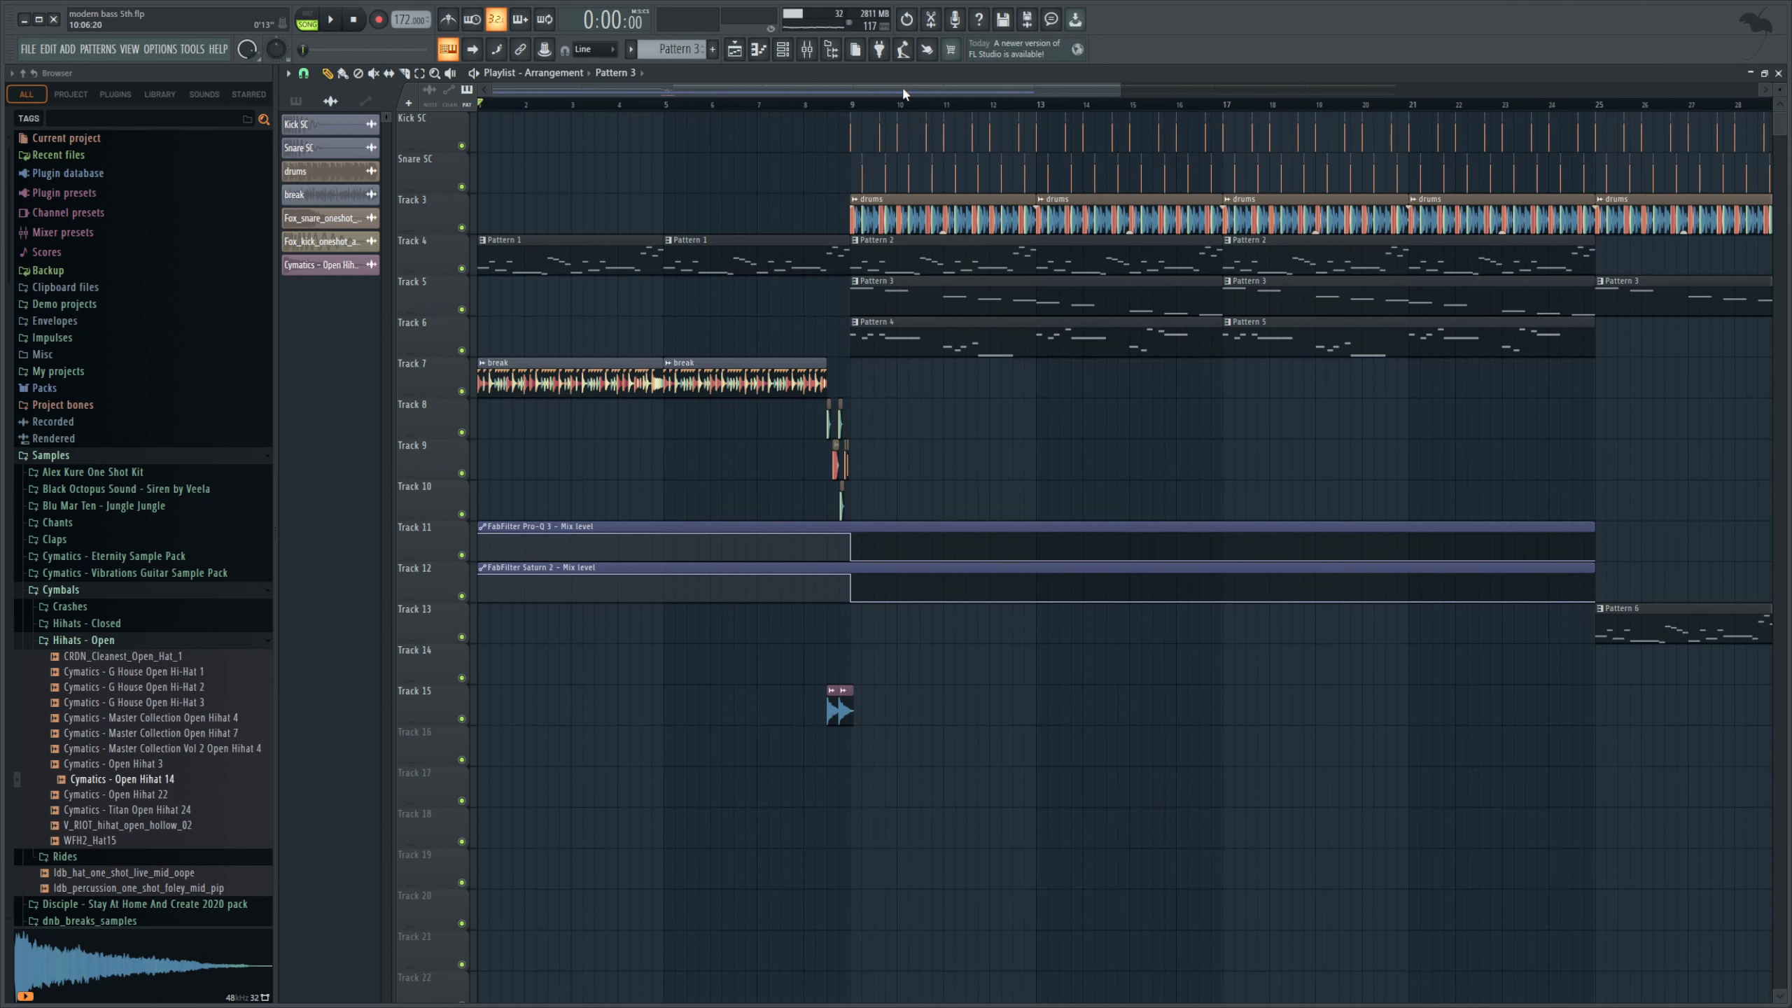
drag(904, 91, 882, 179)
ctrl+click(461, 268)
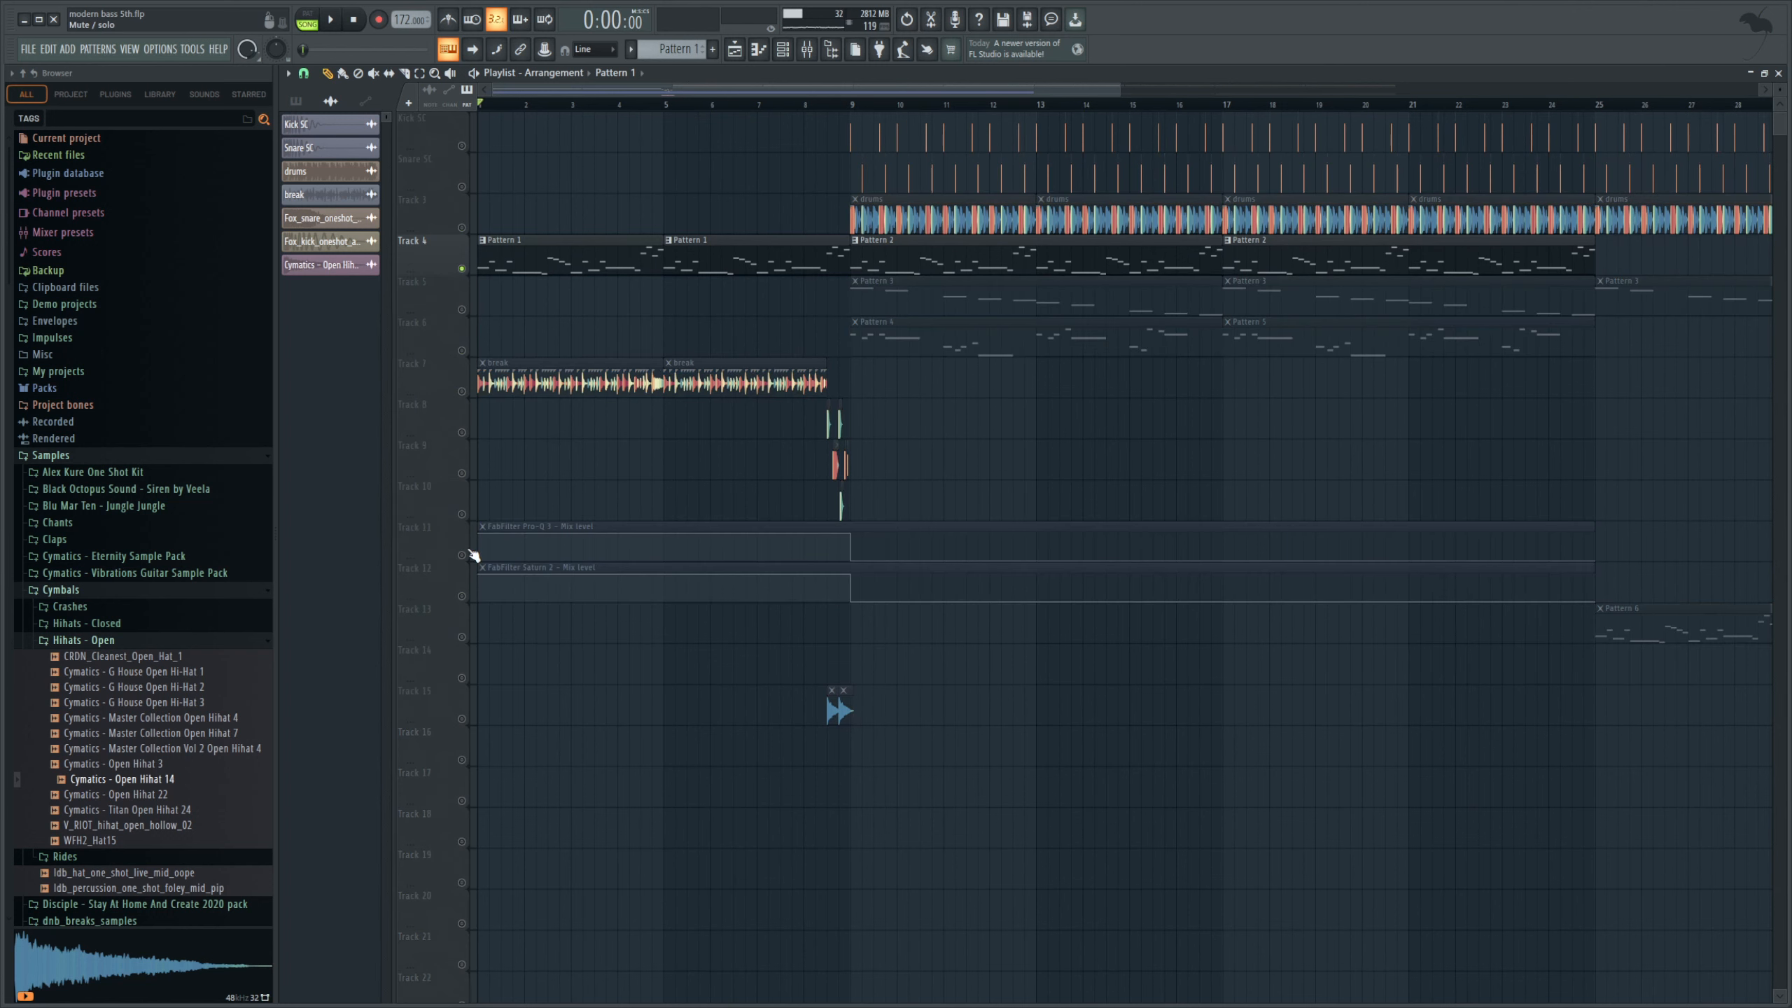
click(464, 556)
click(465, 595)
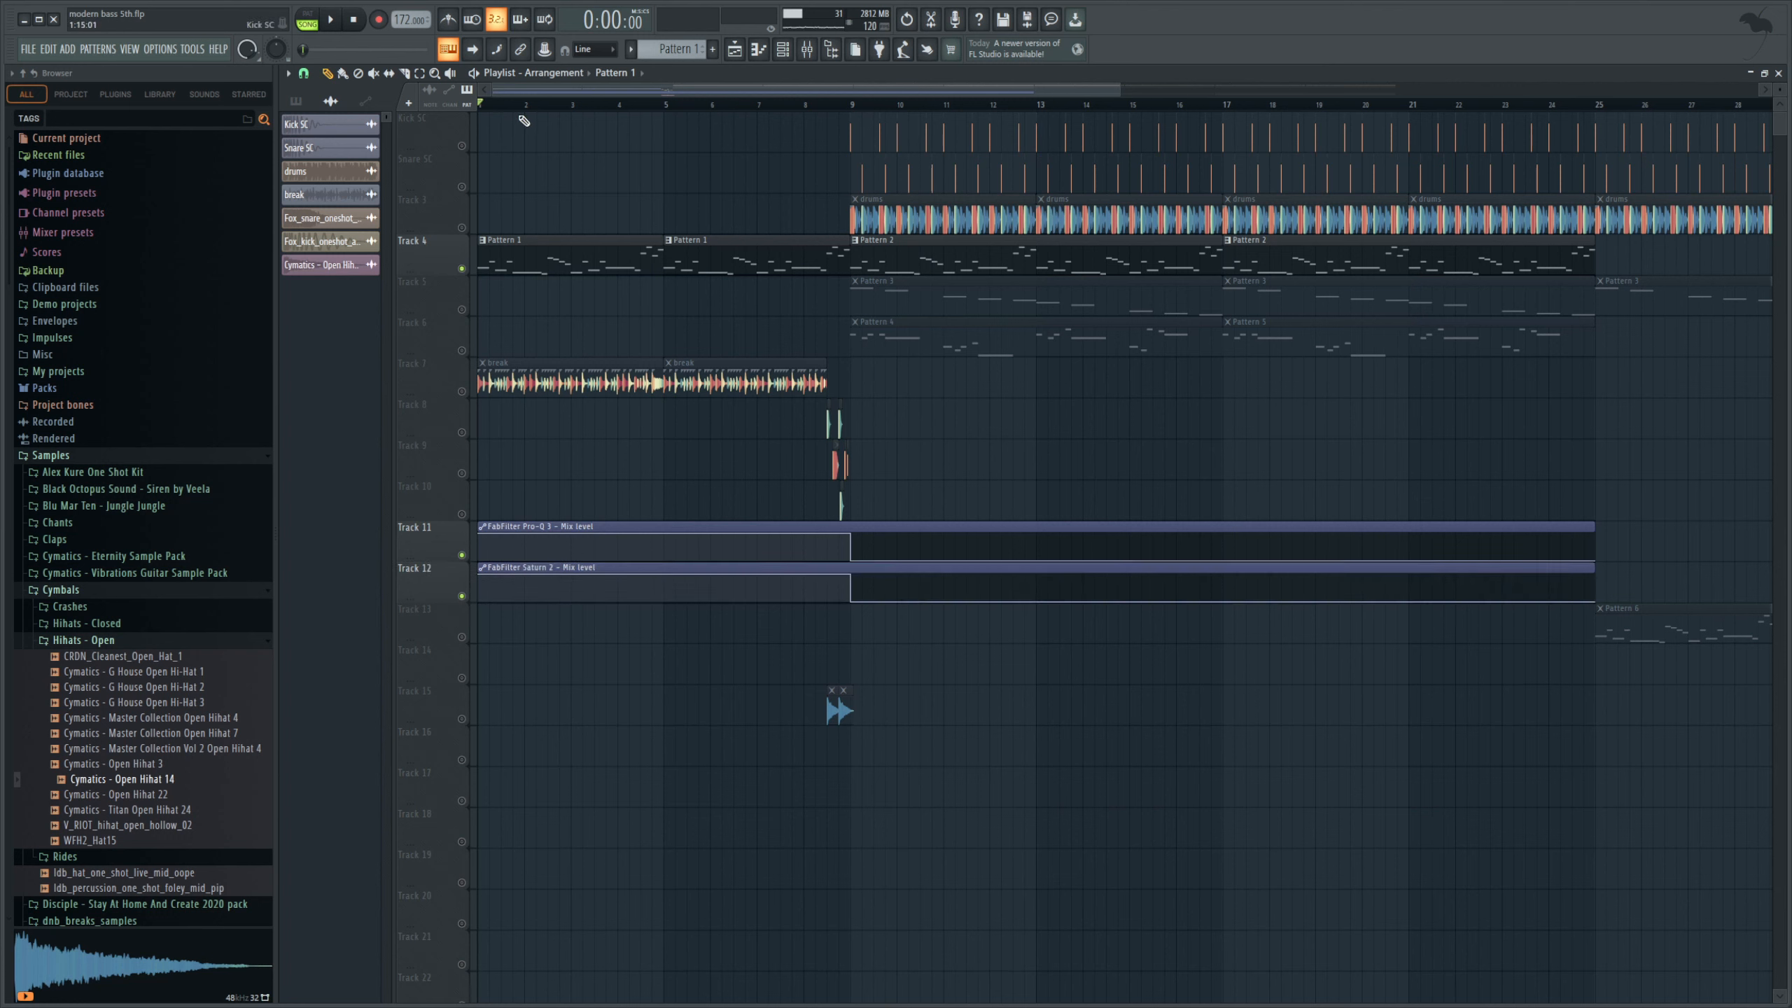
click(331, 21)
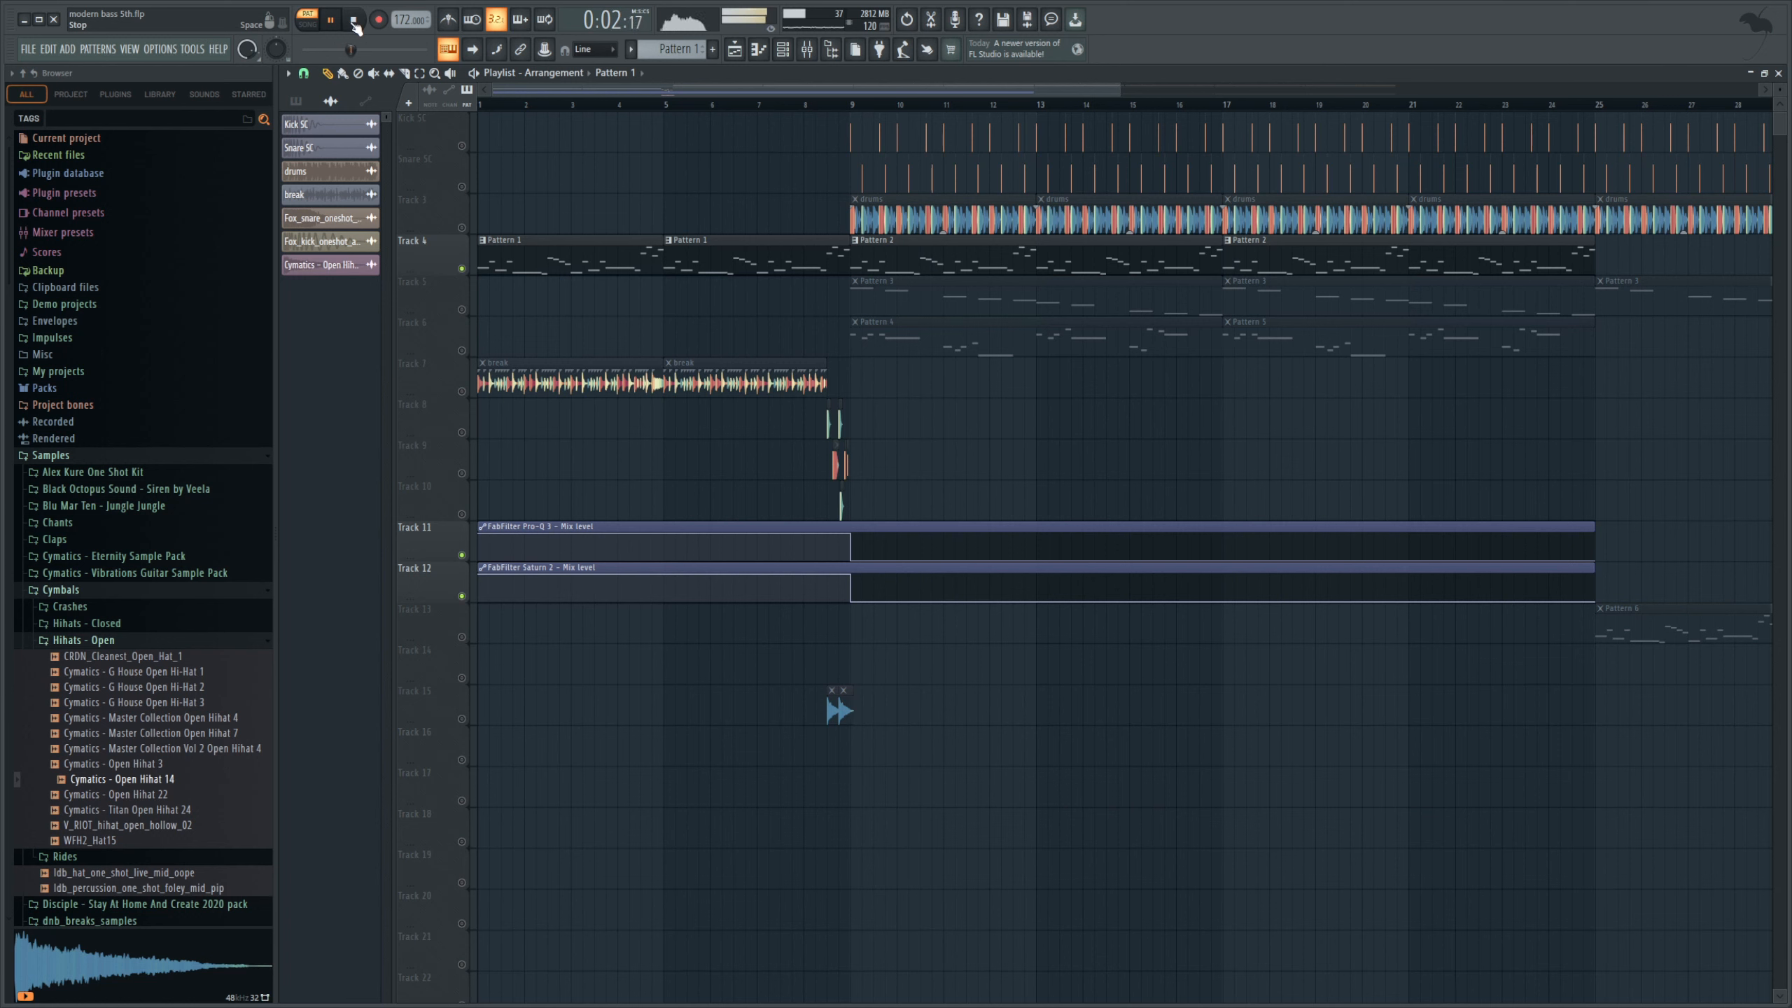
click(355, 21)
- Play the soloed Track 4 from bar 9, then stop playback
drag(875, 106, 862, 111)
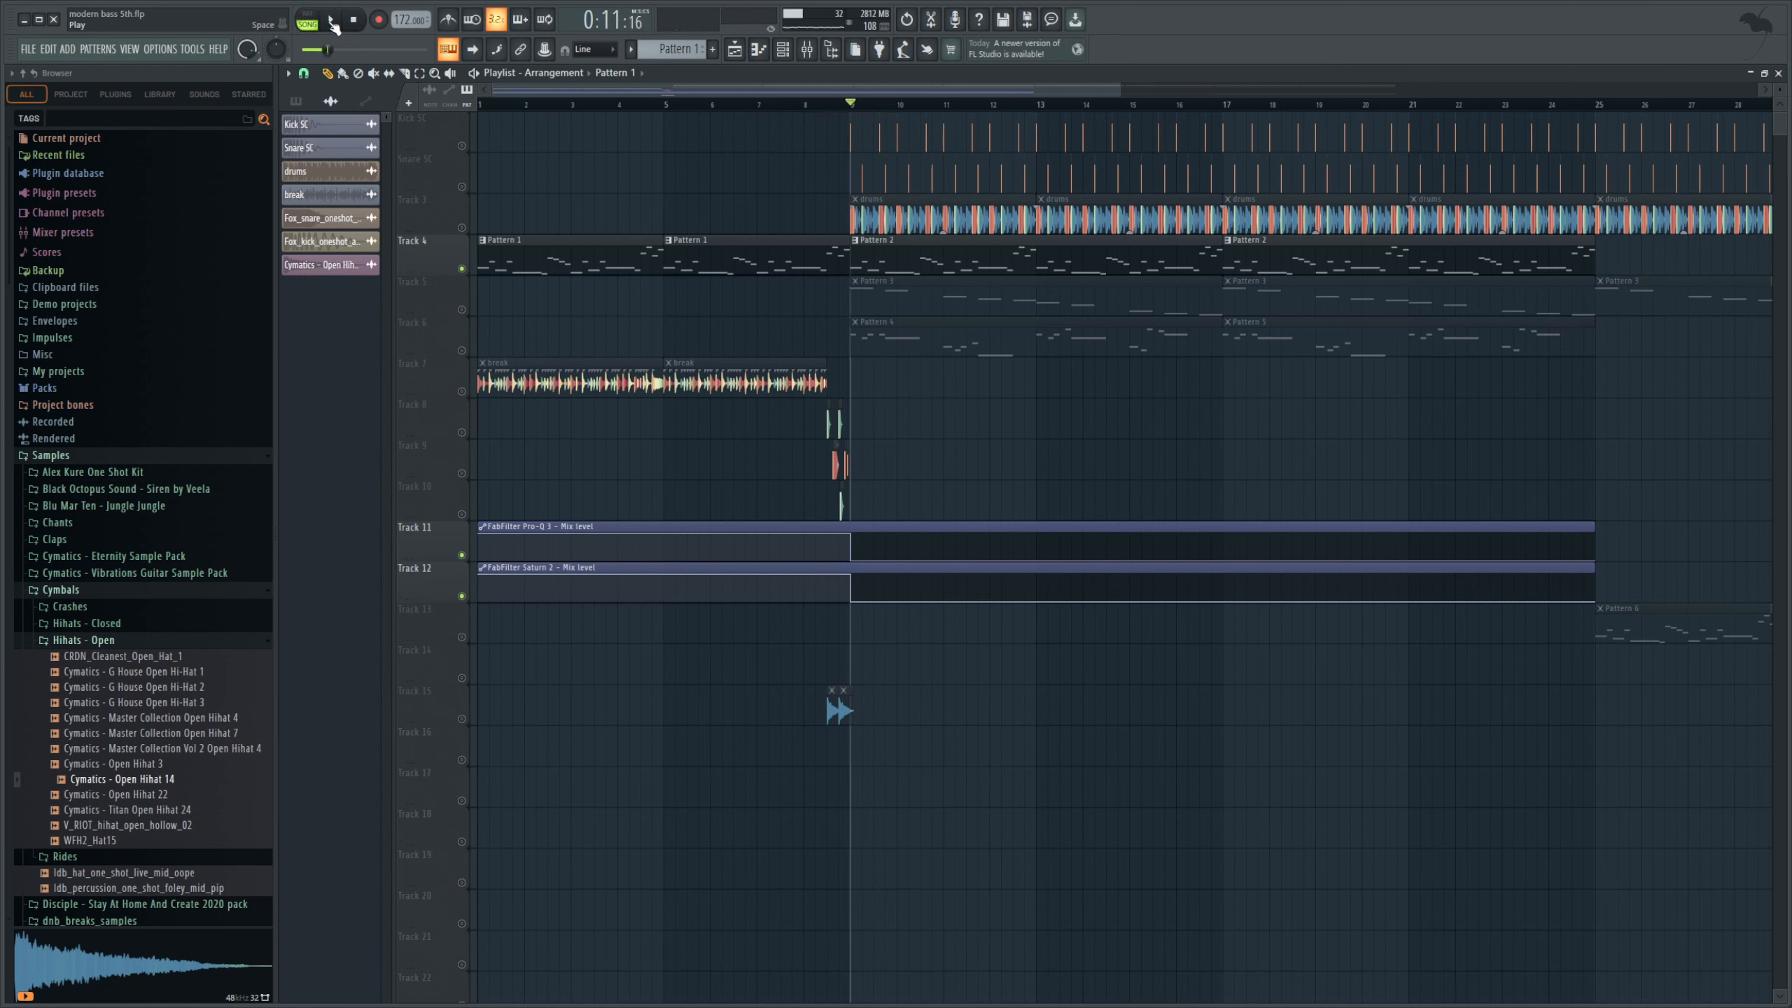
click(344, 21)
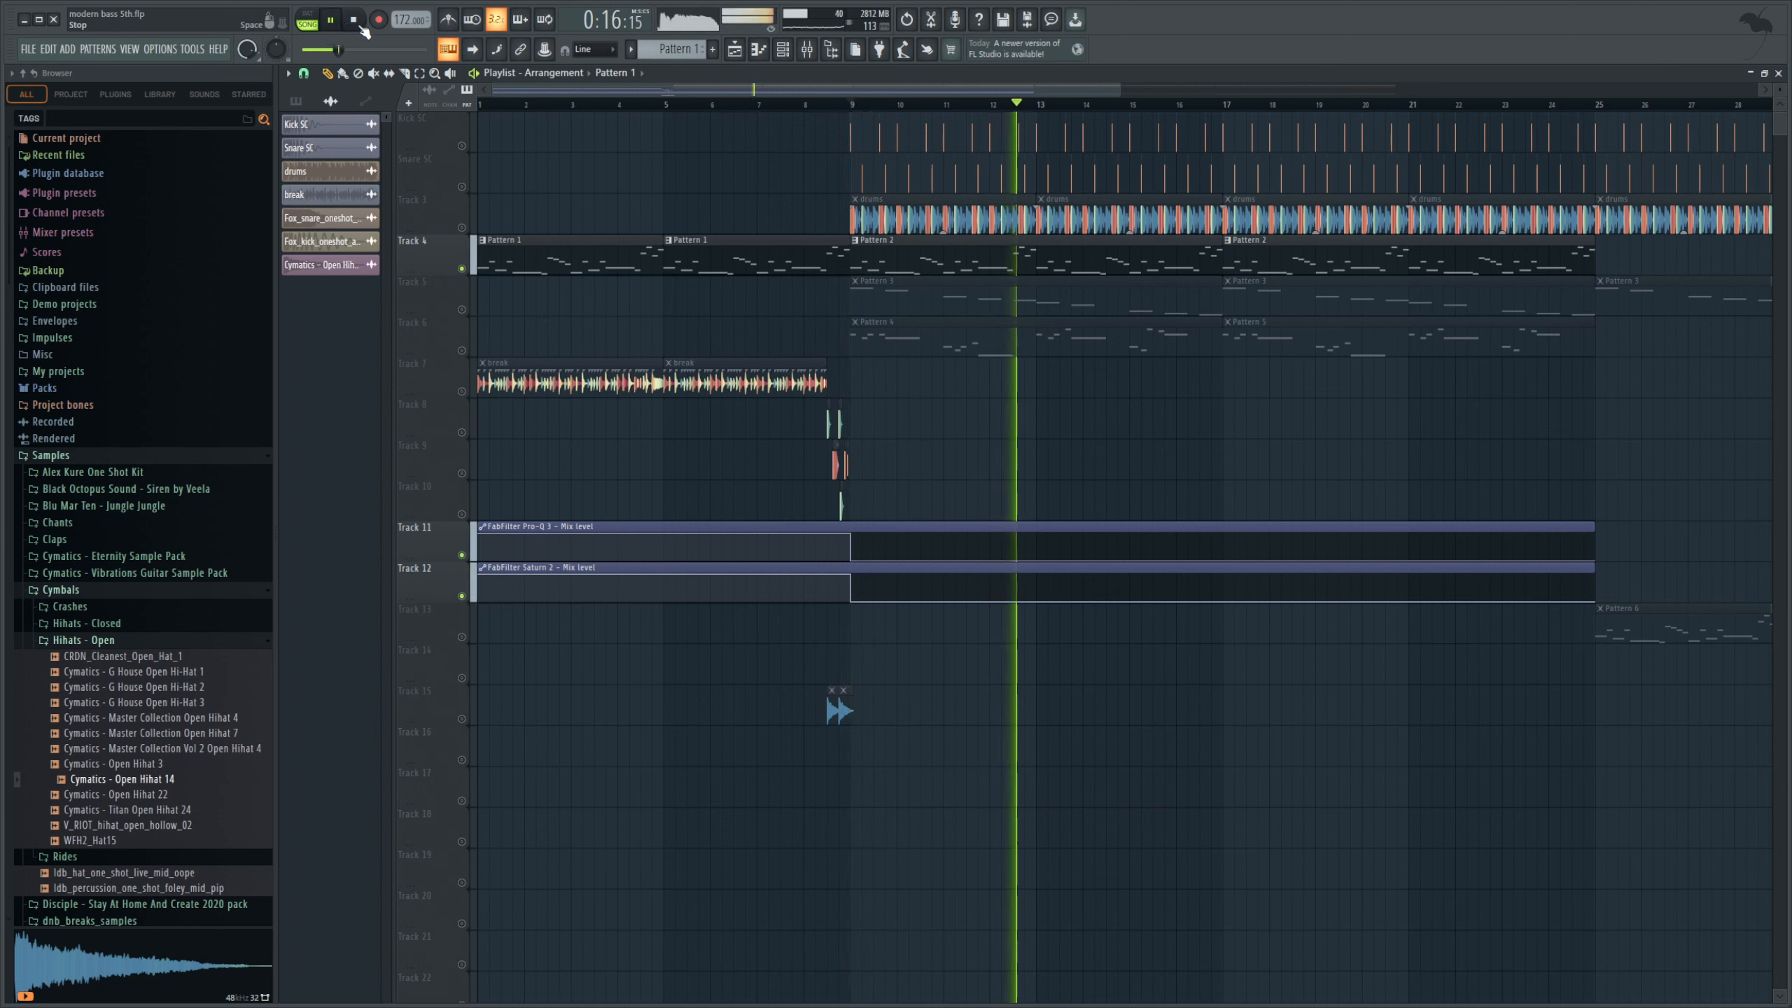
click(364, 30)
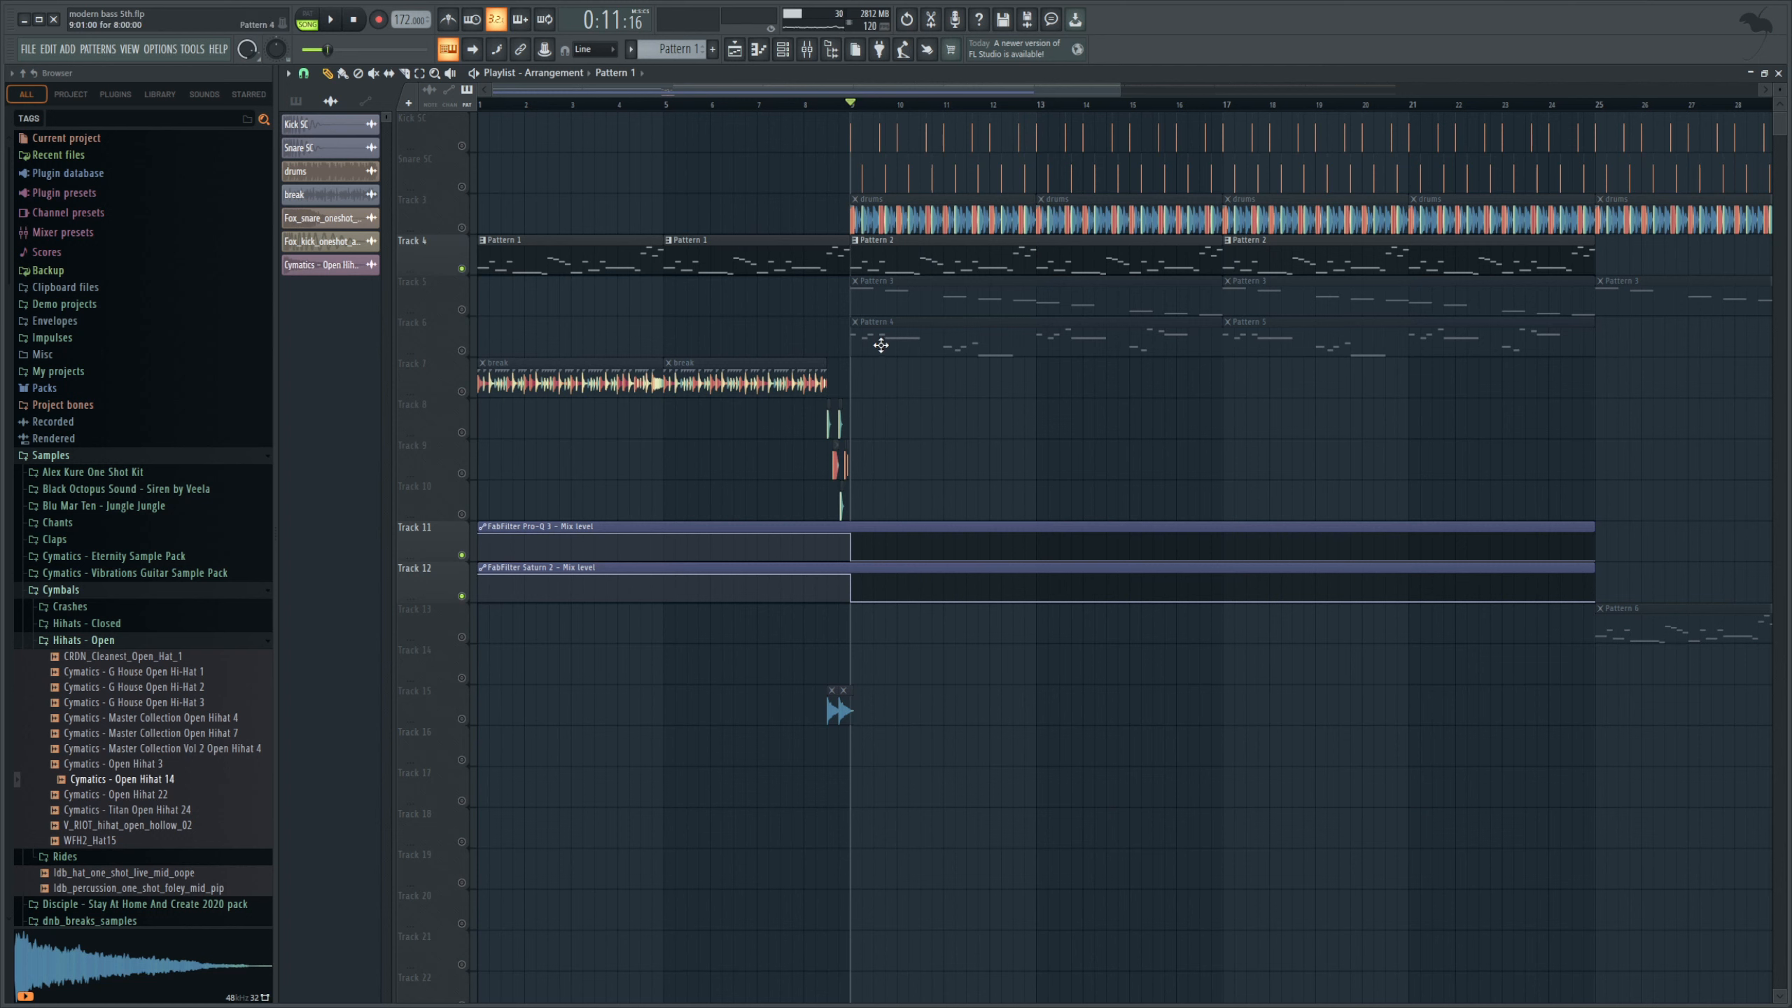
- Unsolo the playlist so all tracks are audible, and play the arrangement from bar 5
right_click(463, 309)
right_click(463, 310)
drag(891, 103, 681, 154)
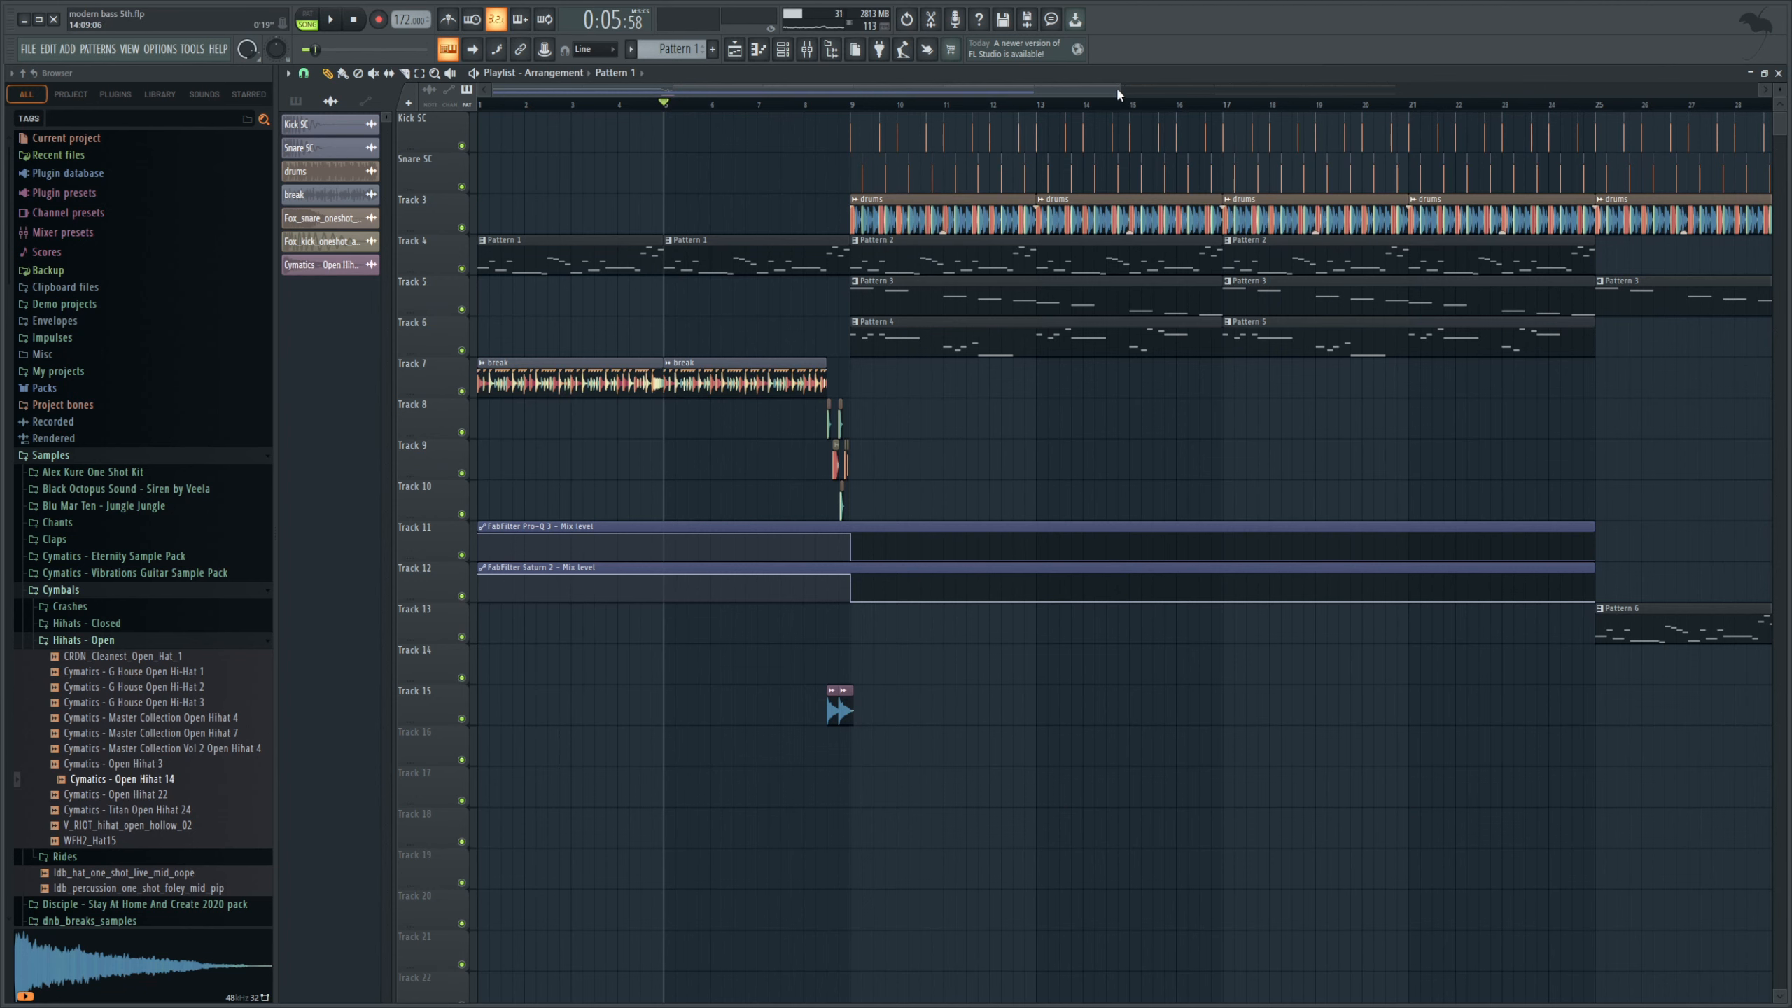
drag(1117, 94, 1359, 184)
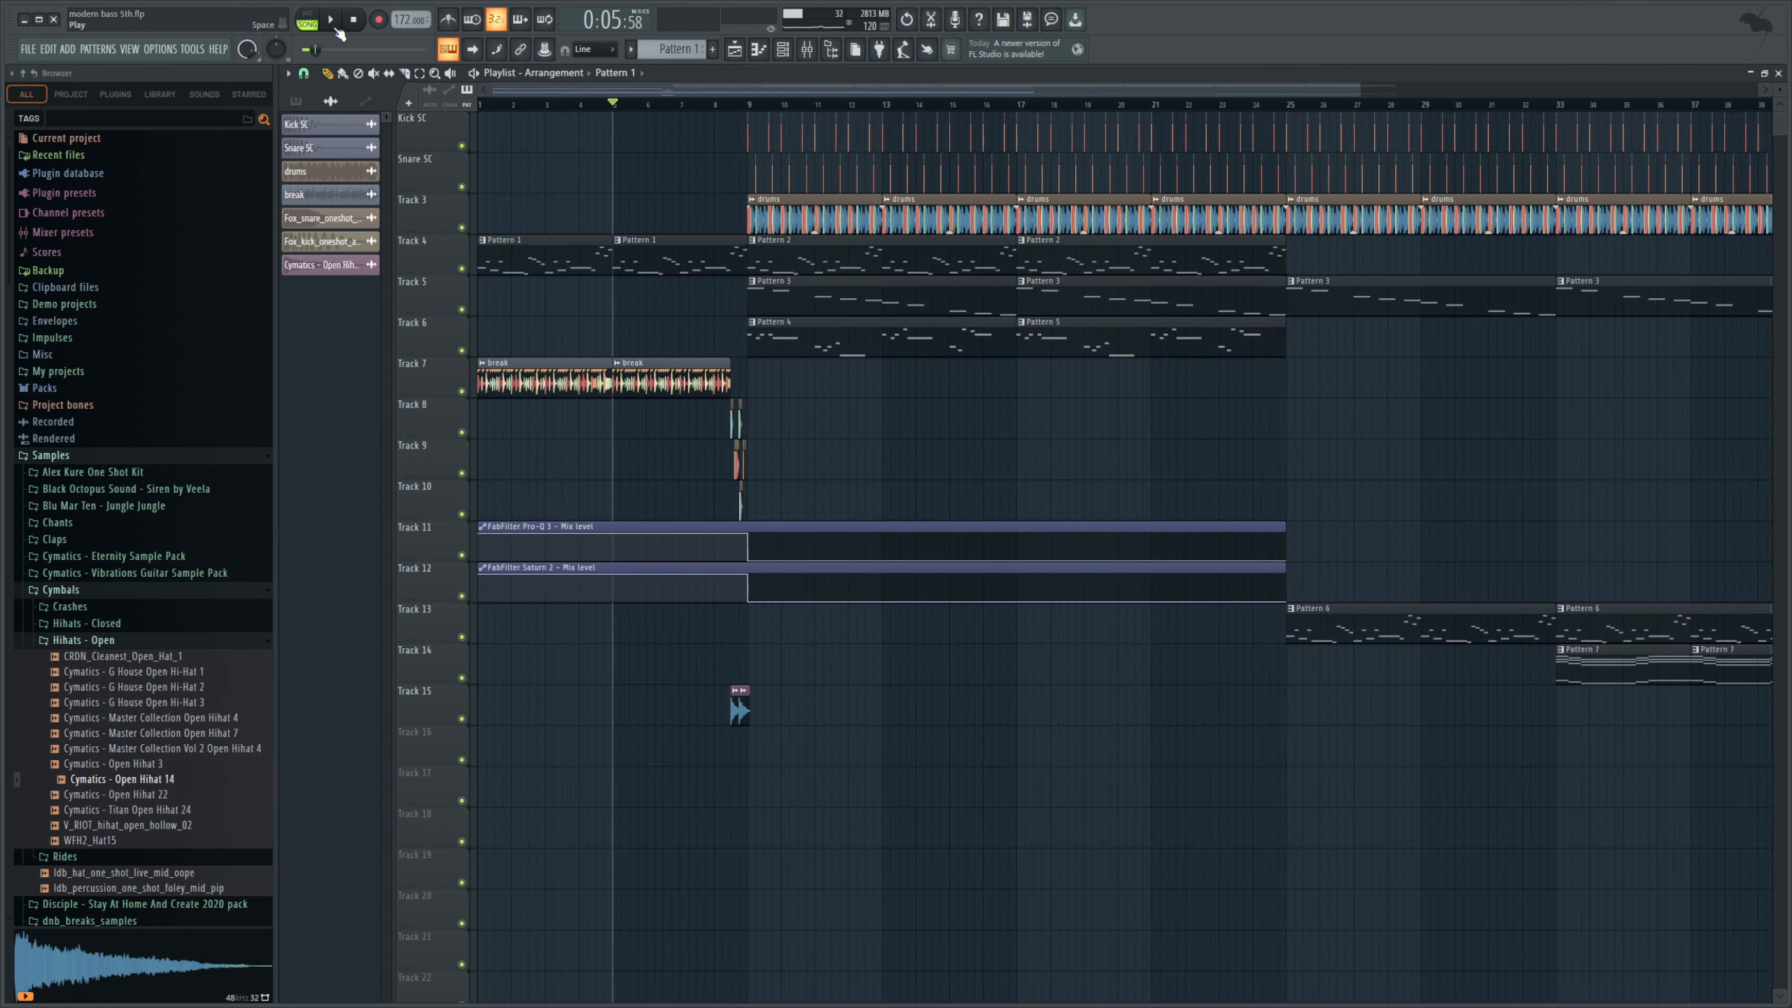
click(338, 30)
- View the master output in the Oszillos Mega Scope on the Master mixer track during playback, then stop
click(808, 57)
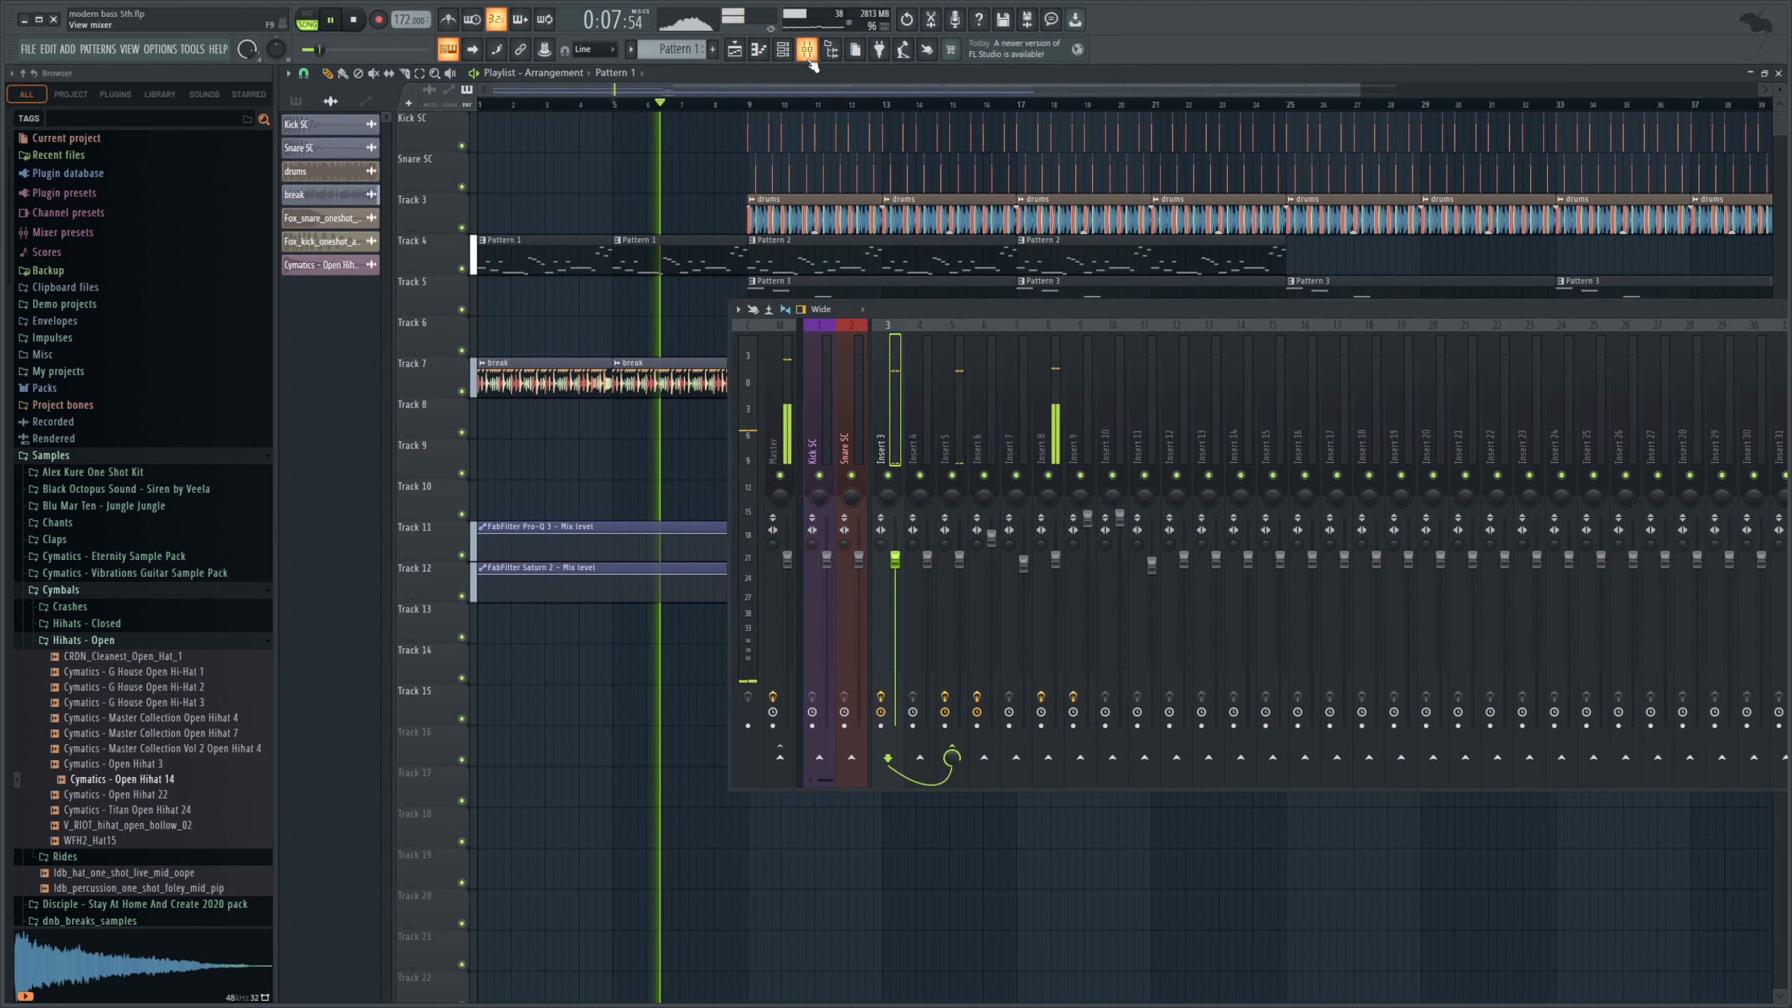
click(794, 408)
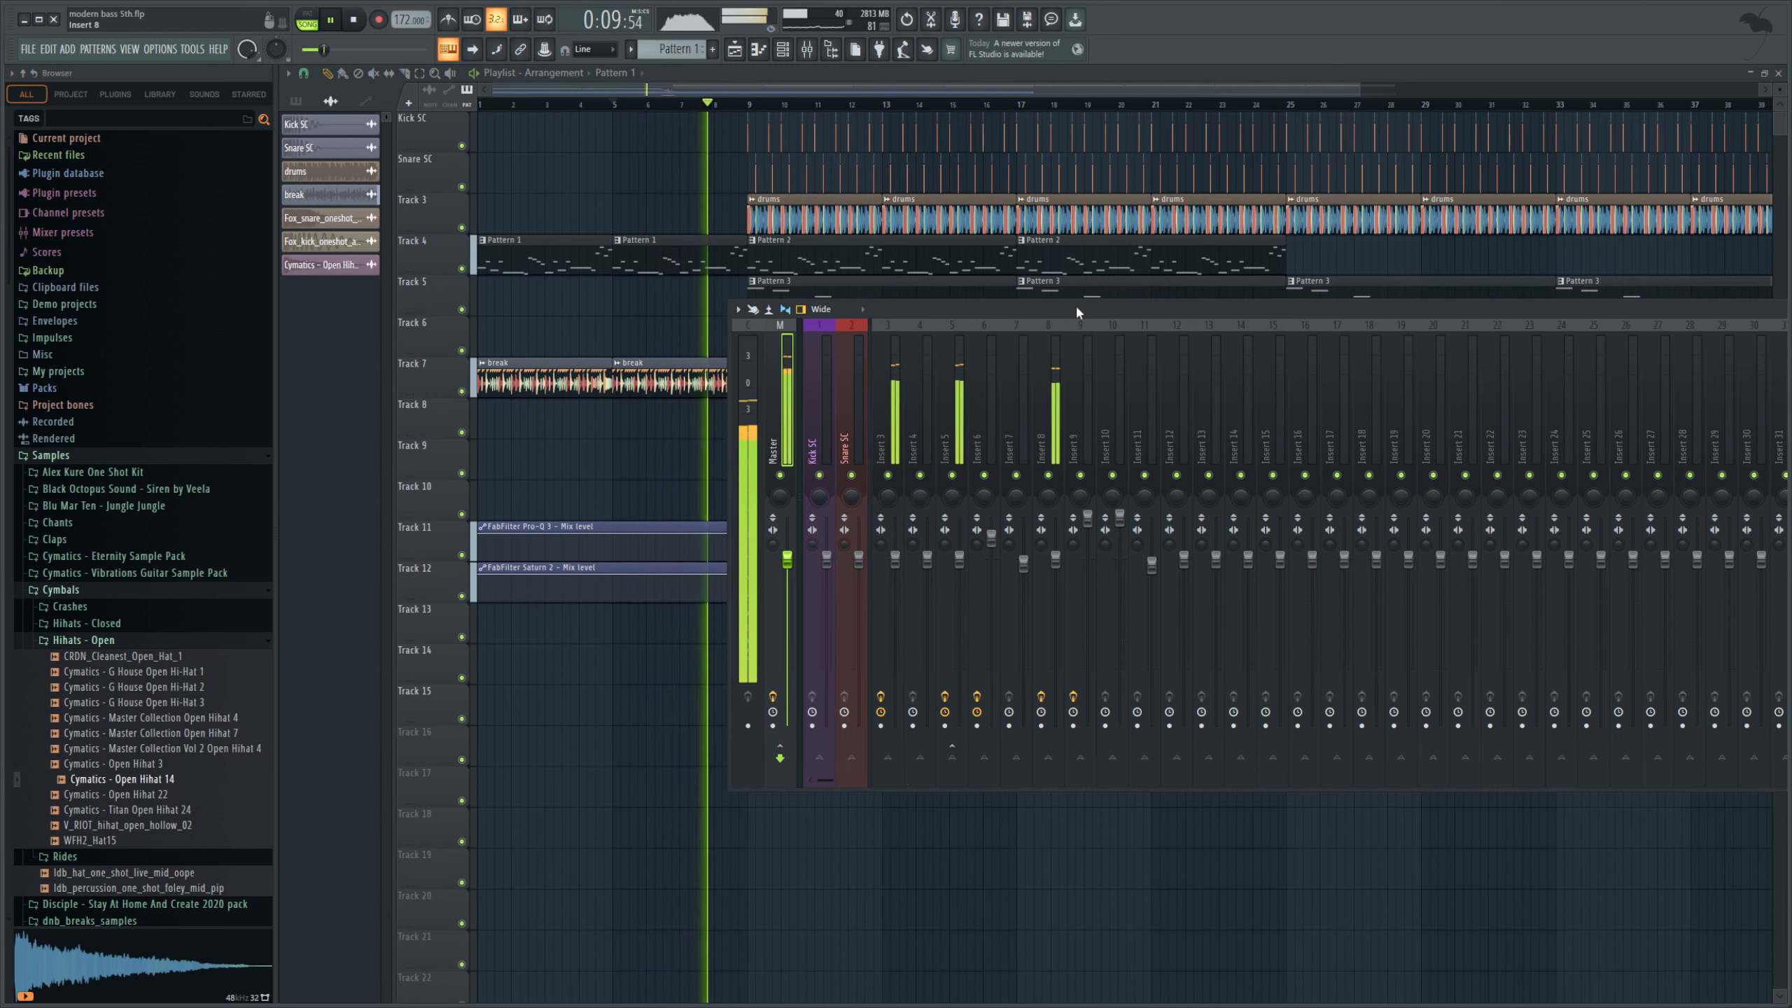
drag(1075, 311, 842, 353)
click(1729, 418)
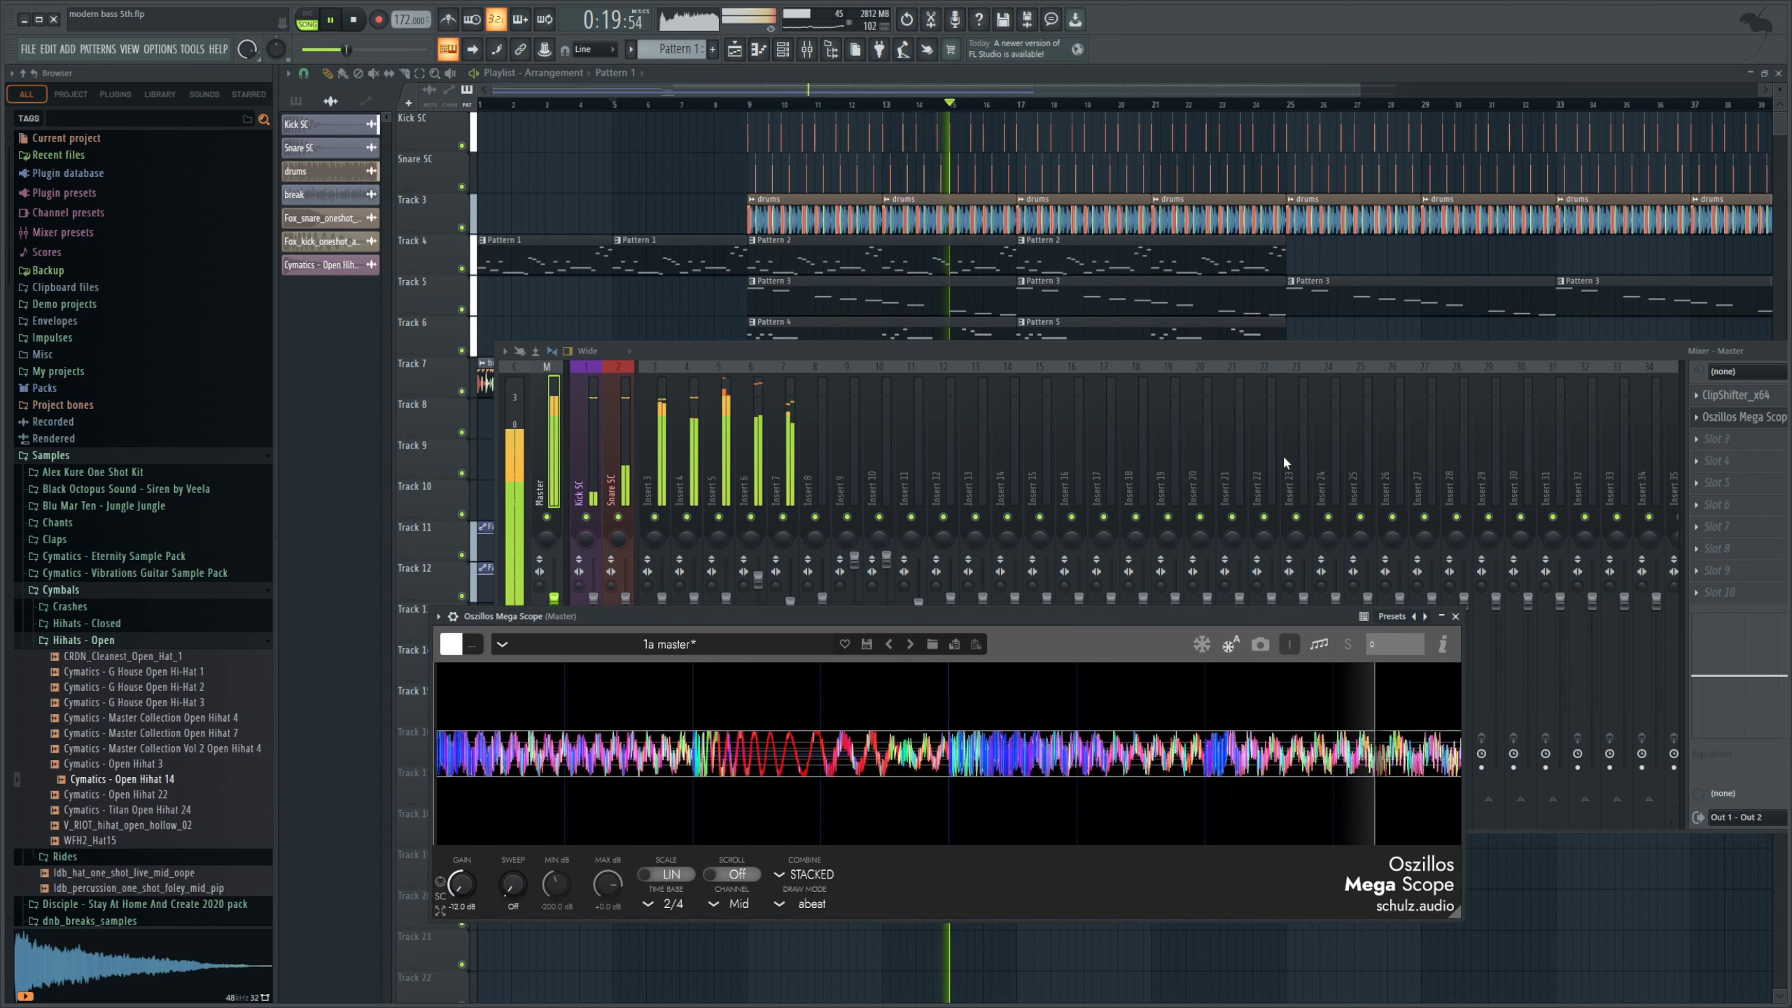
click(355, 23)
- Move the playhead to bar 9 and solo Track 4 together with the automation on Tracks 11 and 12
click(795, 93)
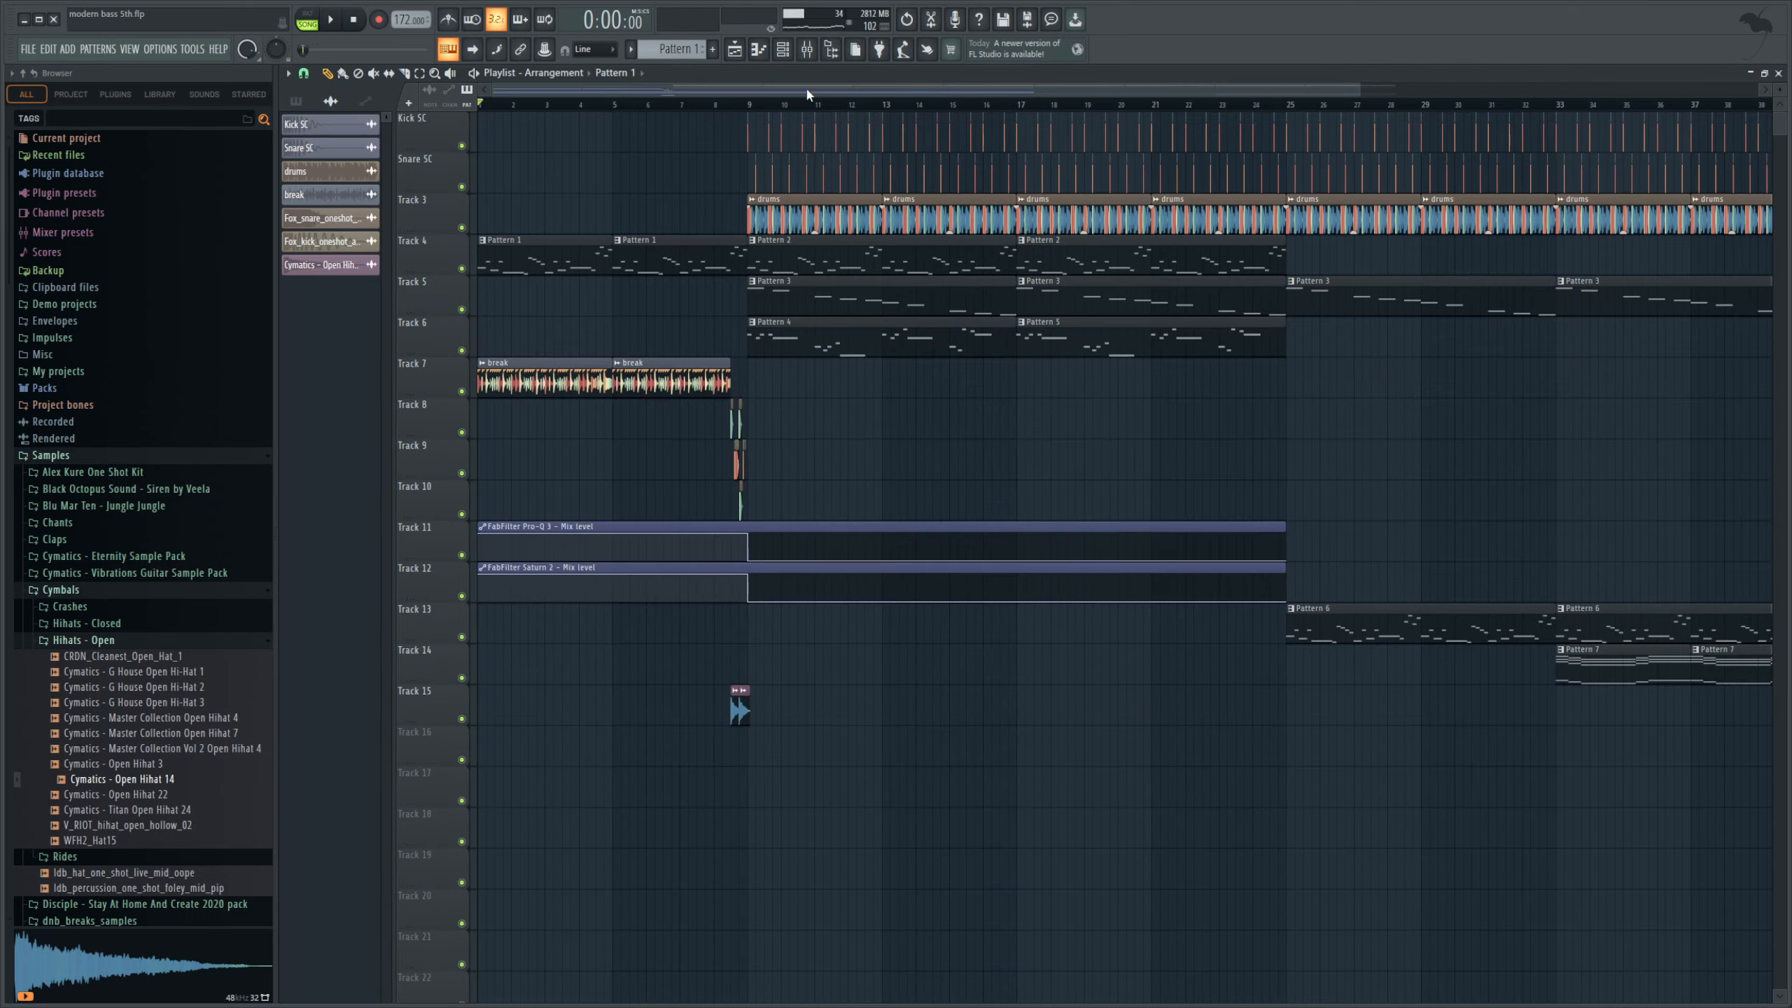
click(766, 104)
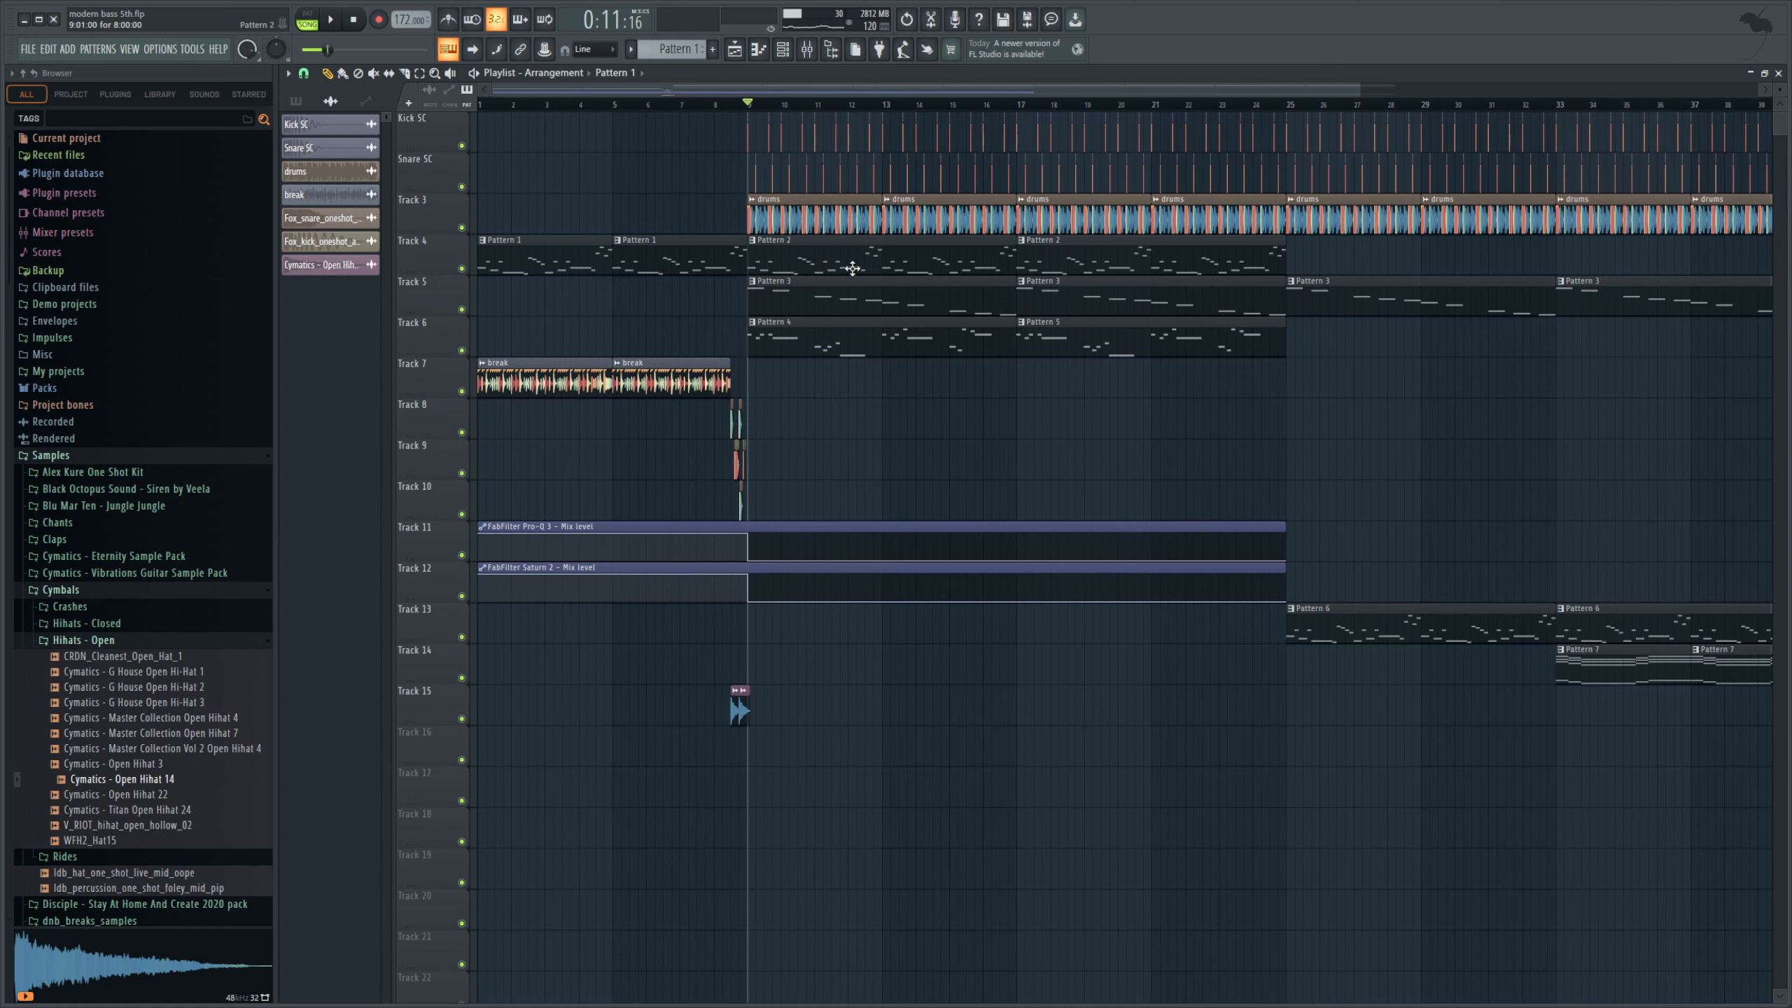
ctrl+click(461, 268)
click(462, 596)
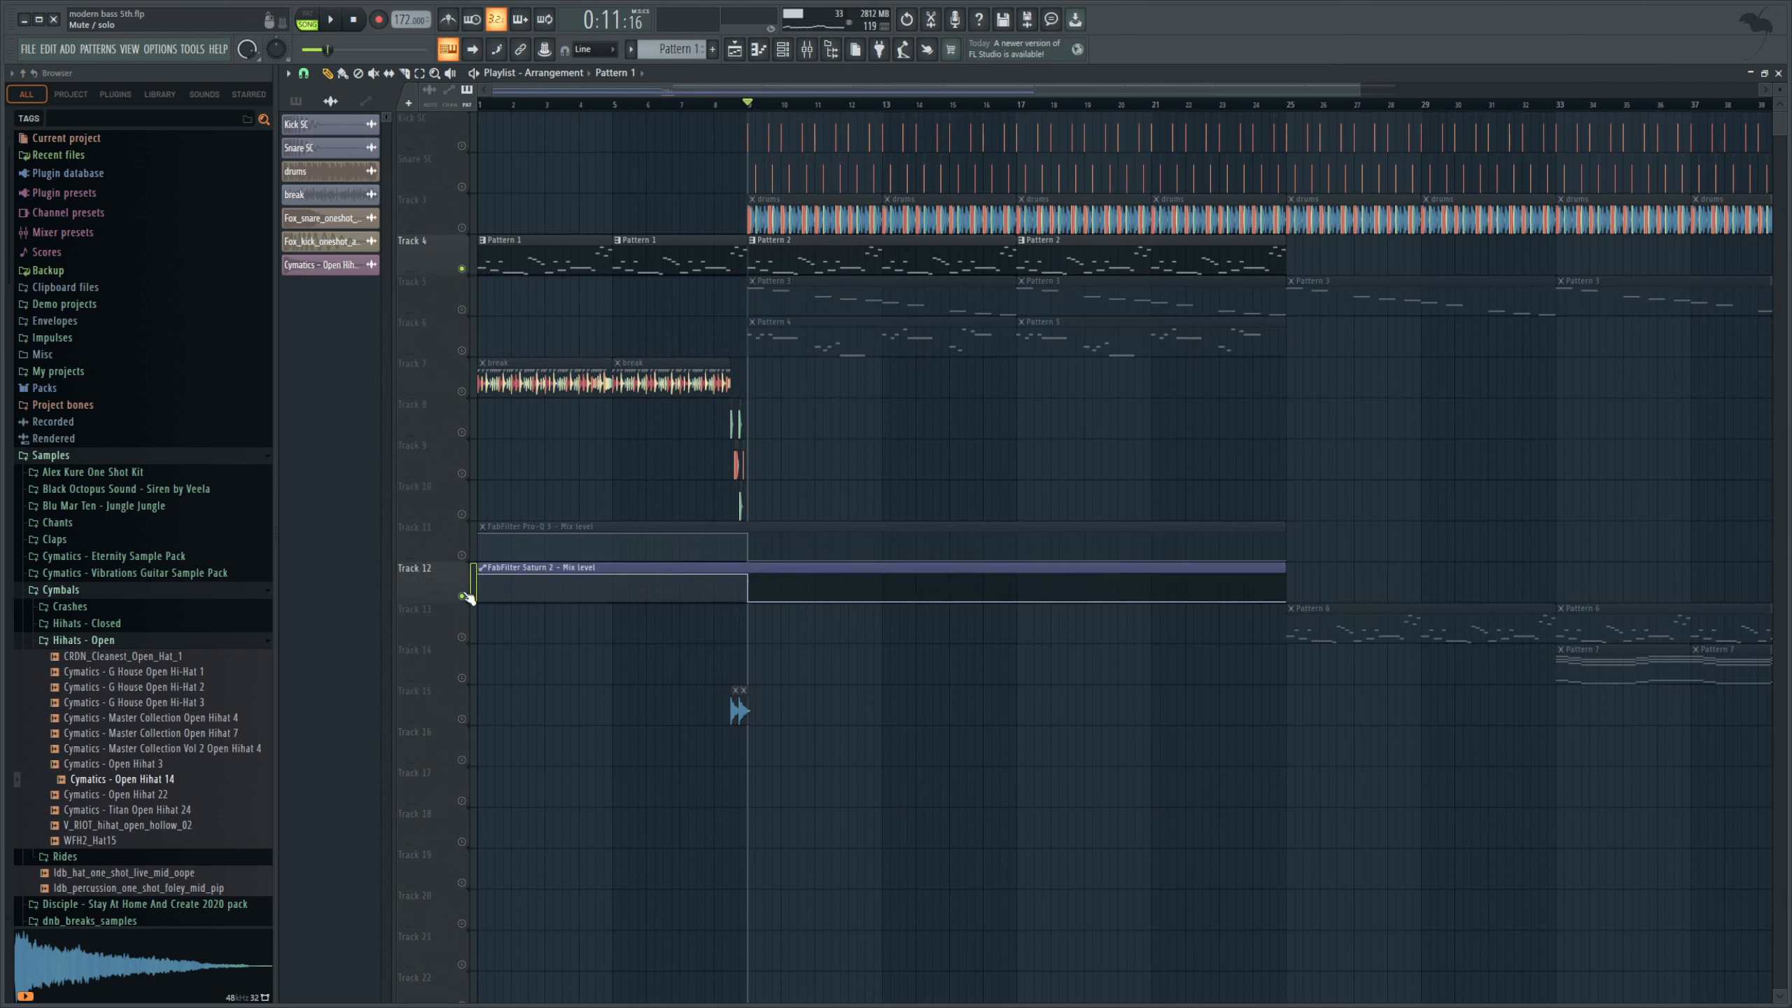
click(462, 556)
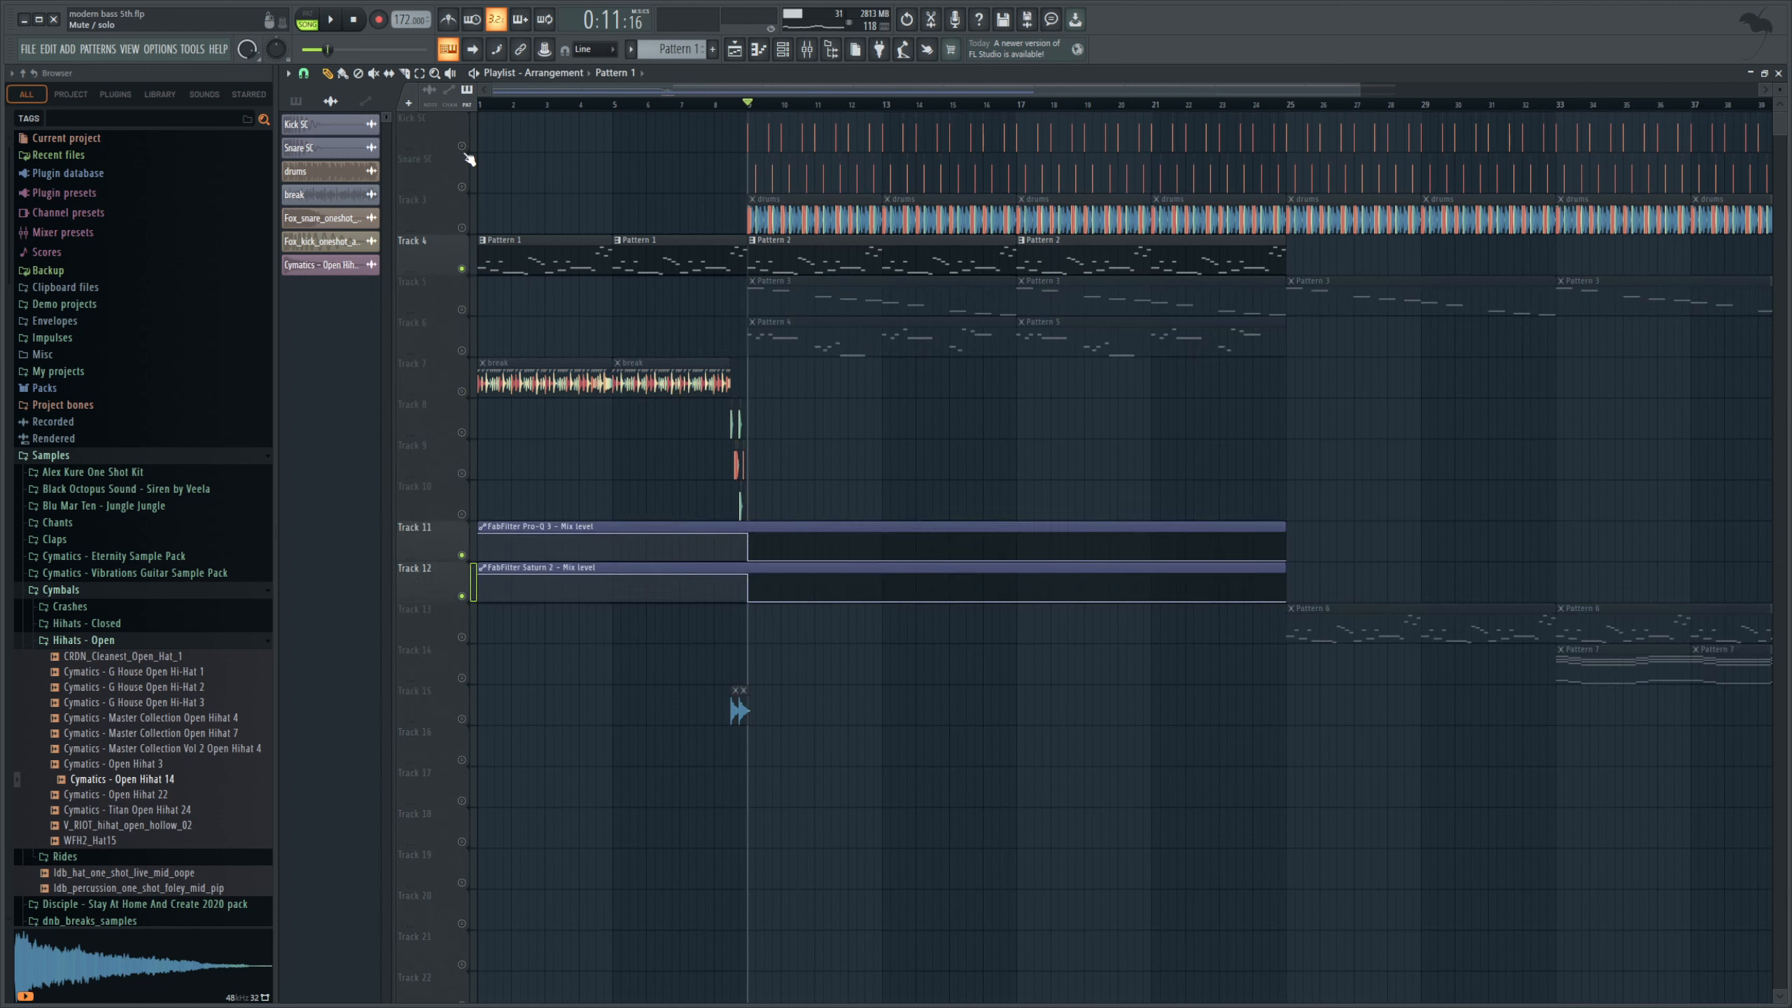
- Unmute Kick SC, Snare SC and the drums on Track 3, and audition them with Track 4 from bar 9
click(462, 145)
click(461, 187)
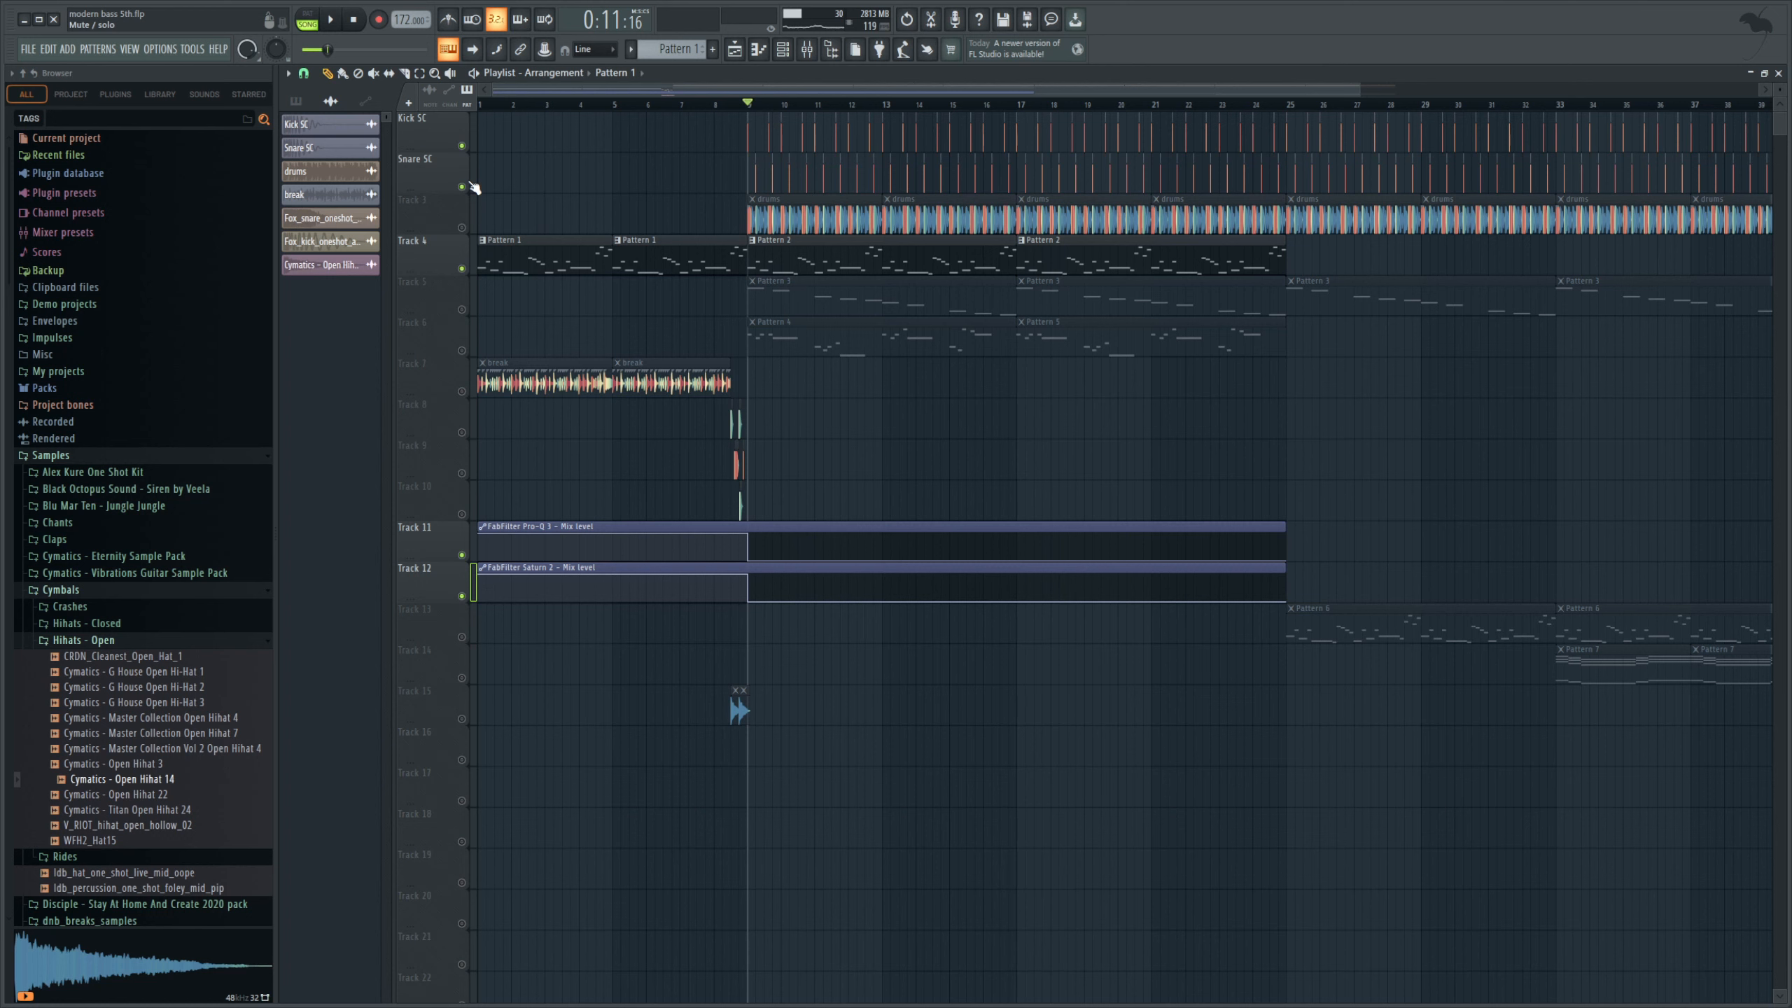
click(462, 227)
key(space)
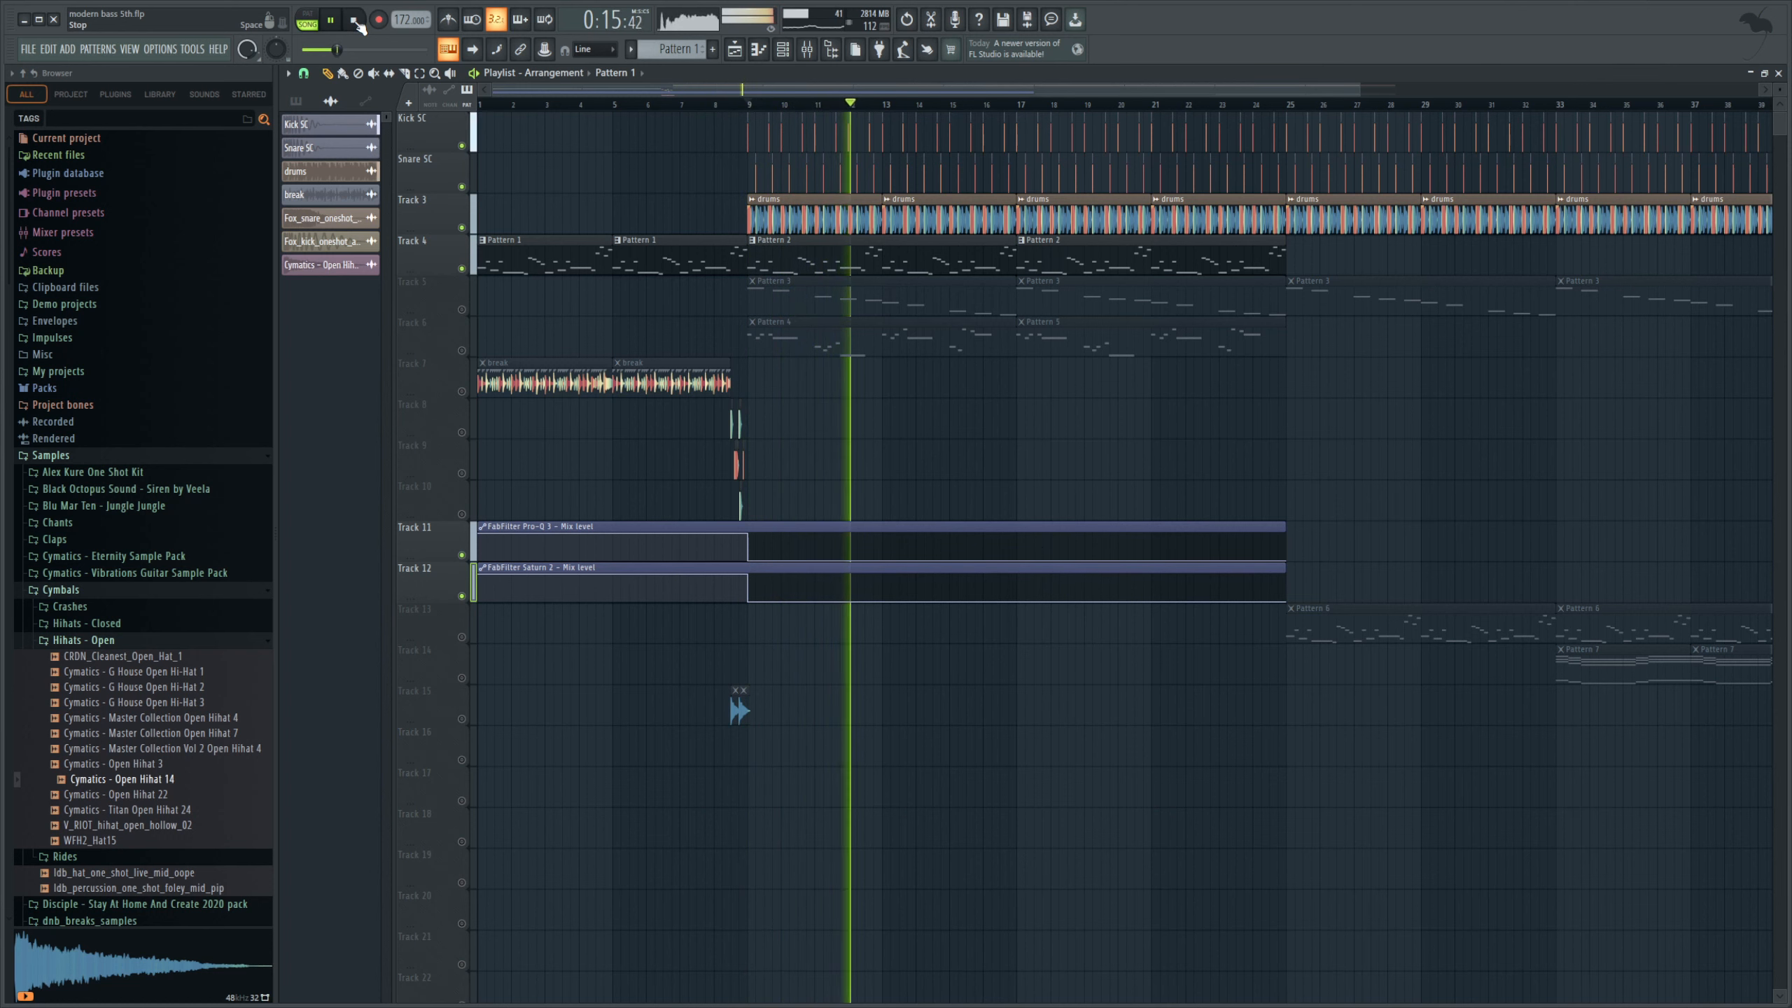
click(355, 21)
- Inspect the FabFilter Pro-Q 3 in slot 7 of mixer Insert 3 and bypass it
click(806, 50)
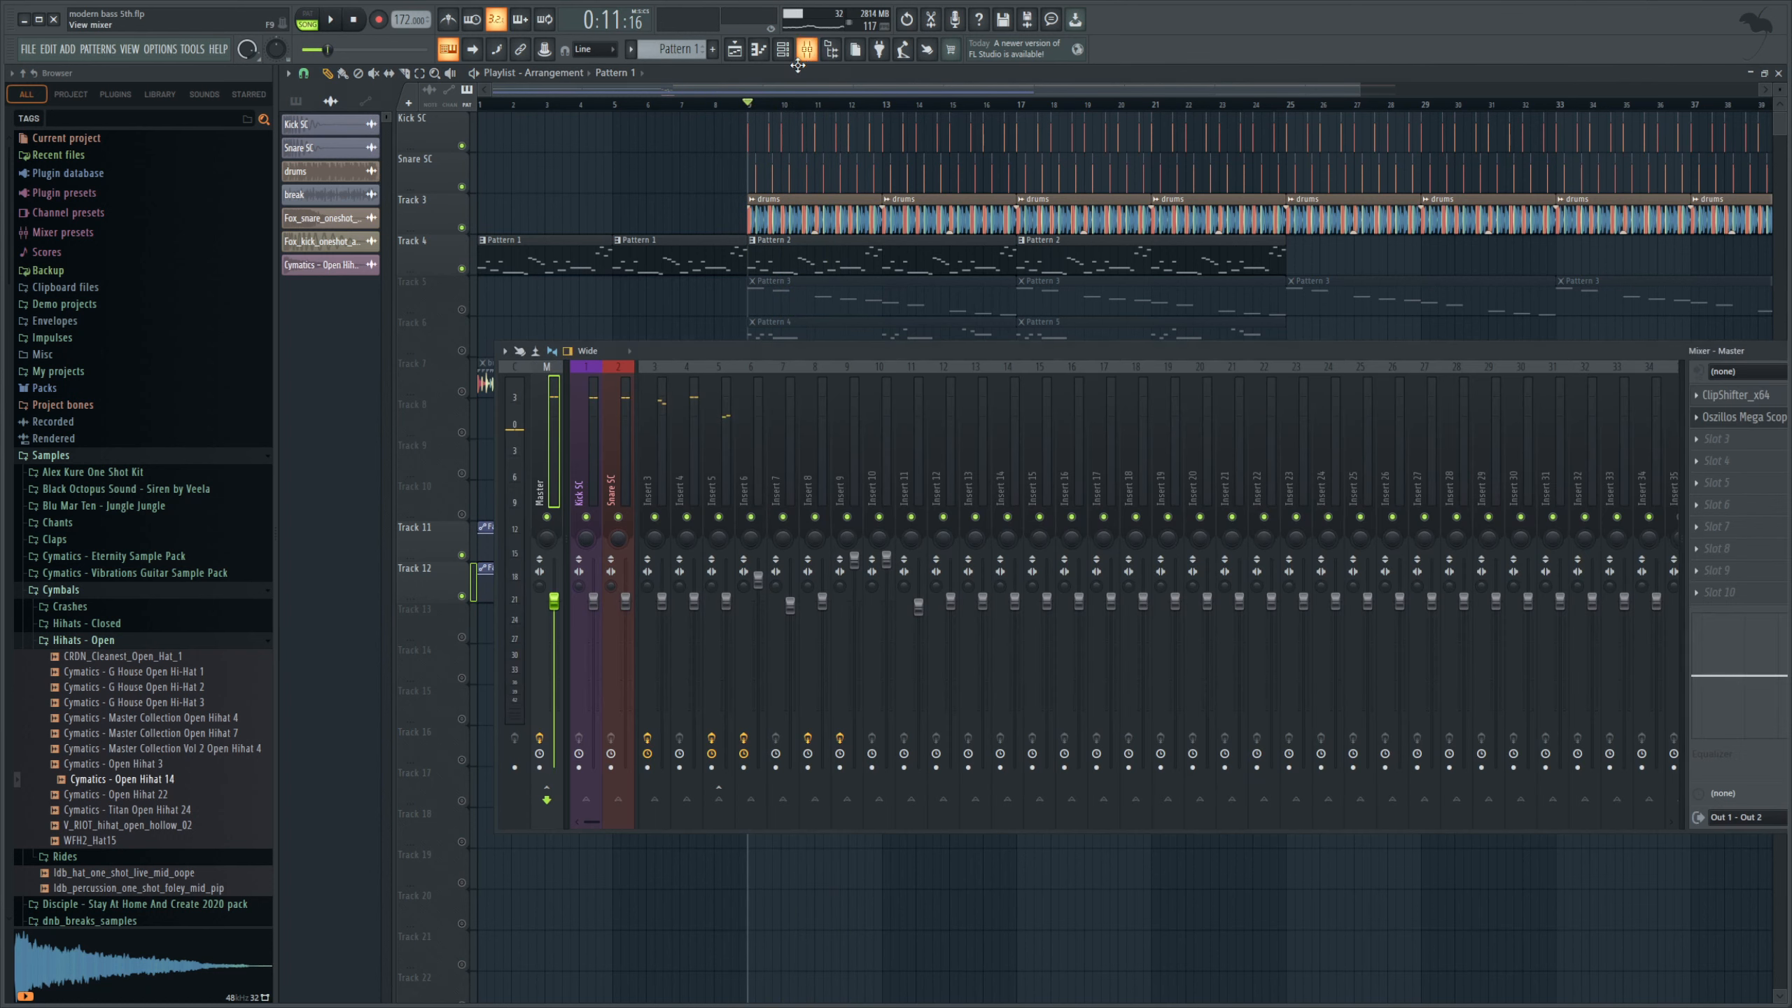
click(661, 482)
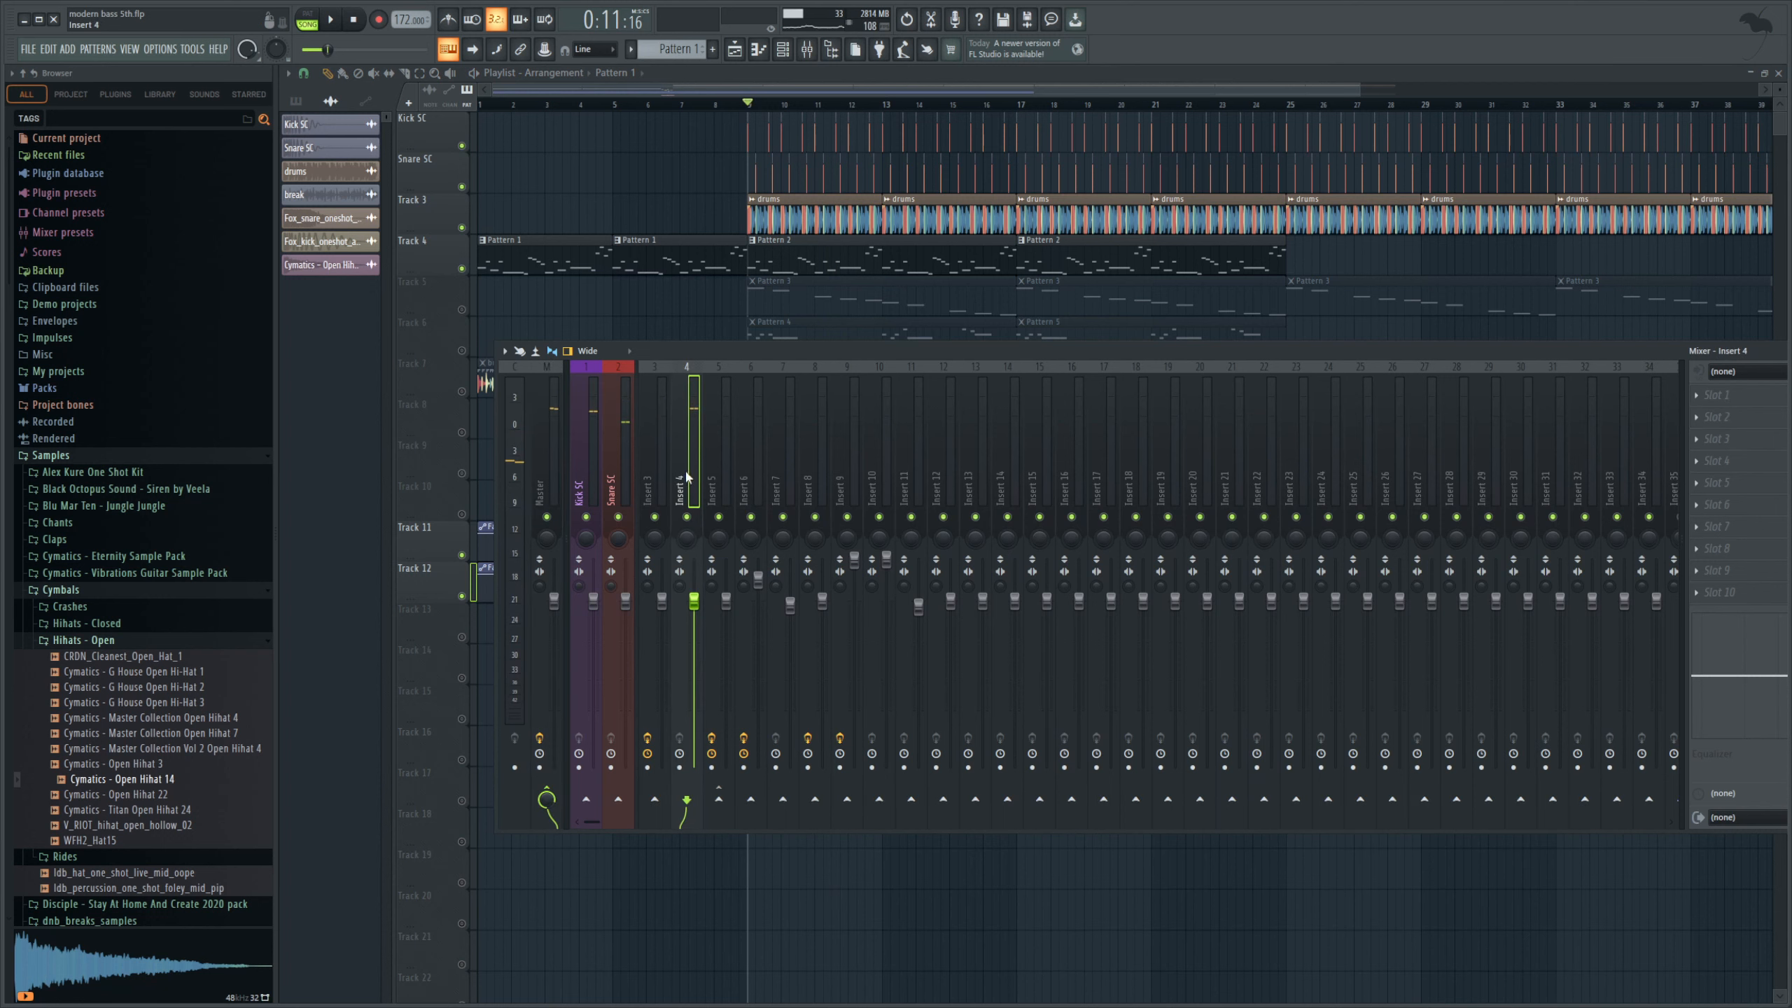
drag(1512, 347, 1334, 381)
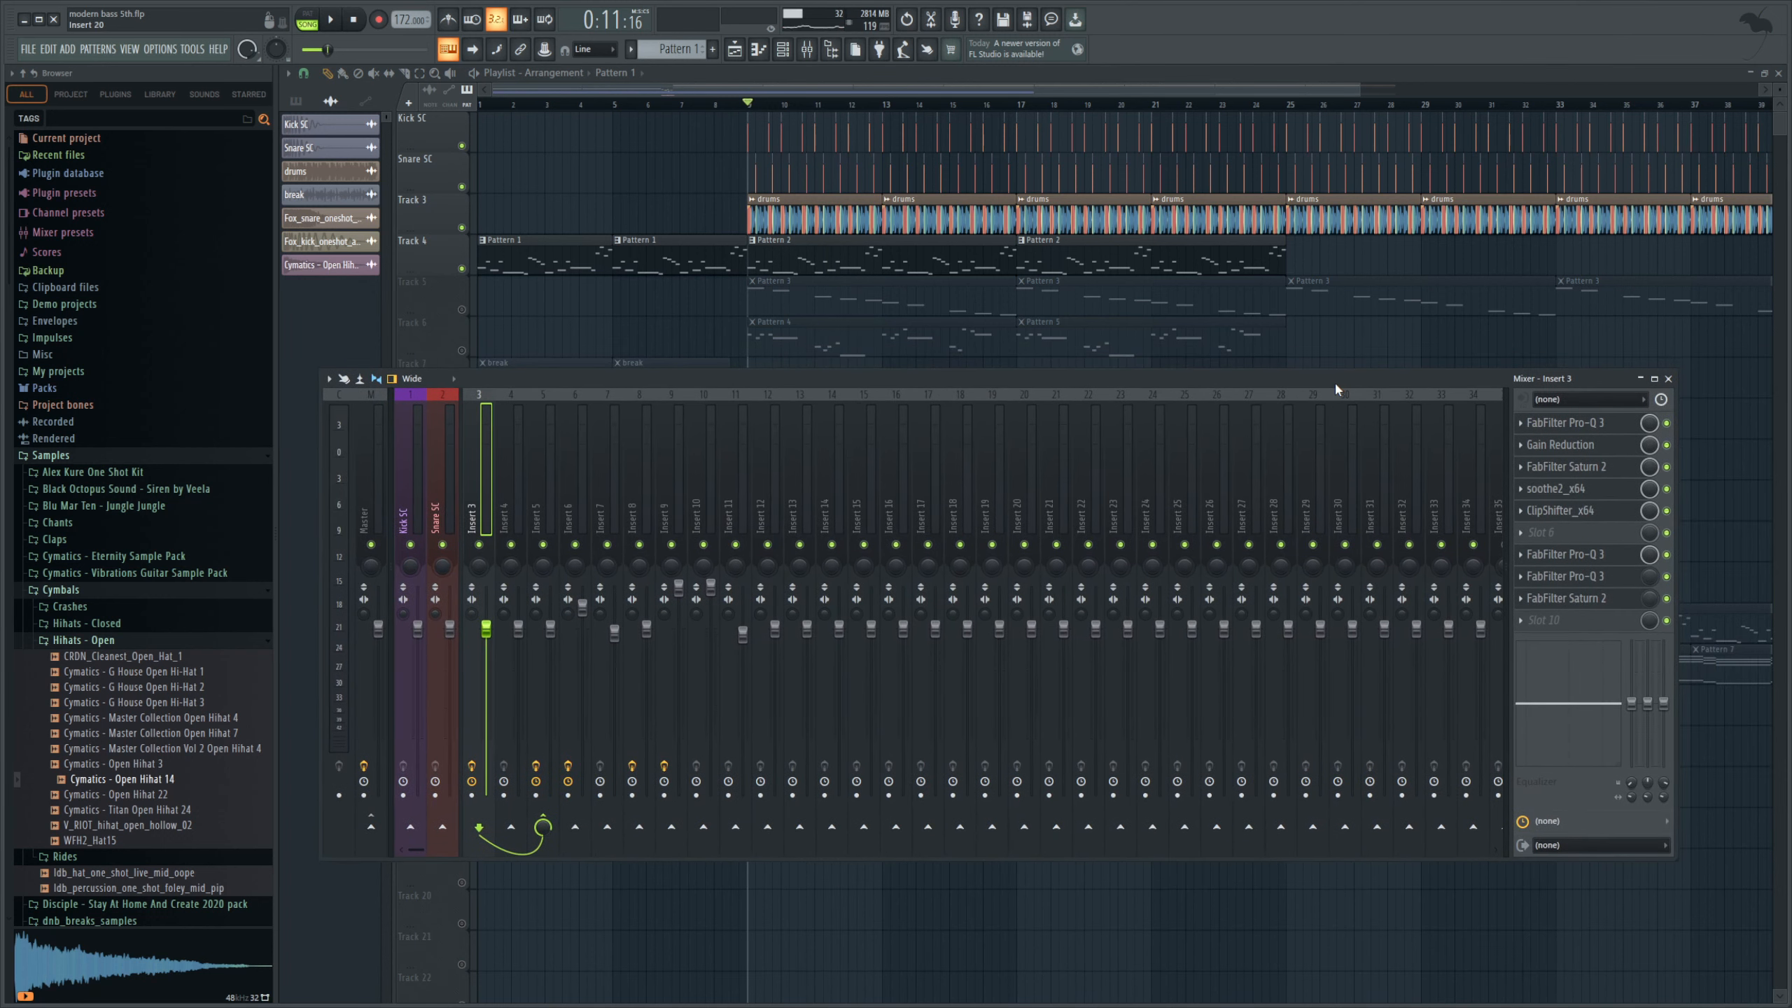
click(1587, 558)
mouse_move(936, 518)
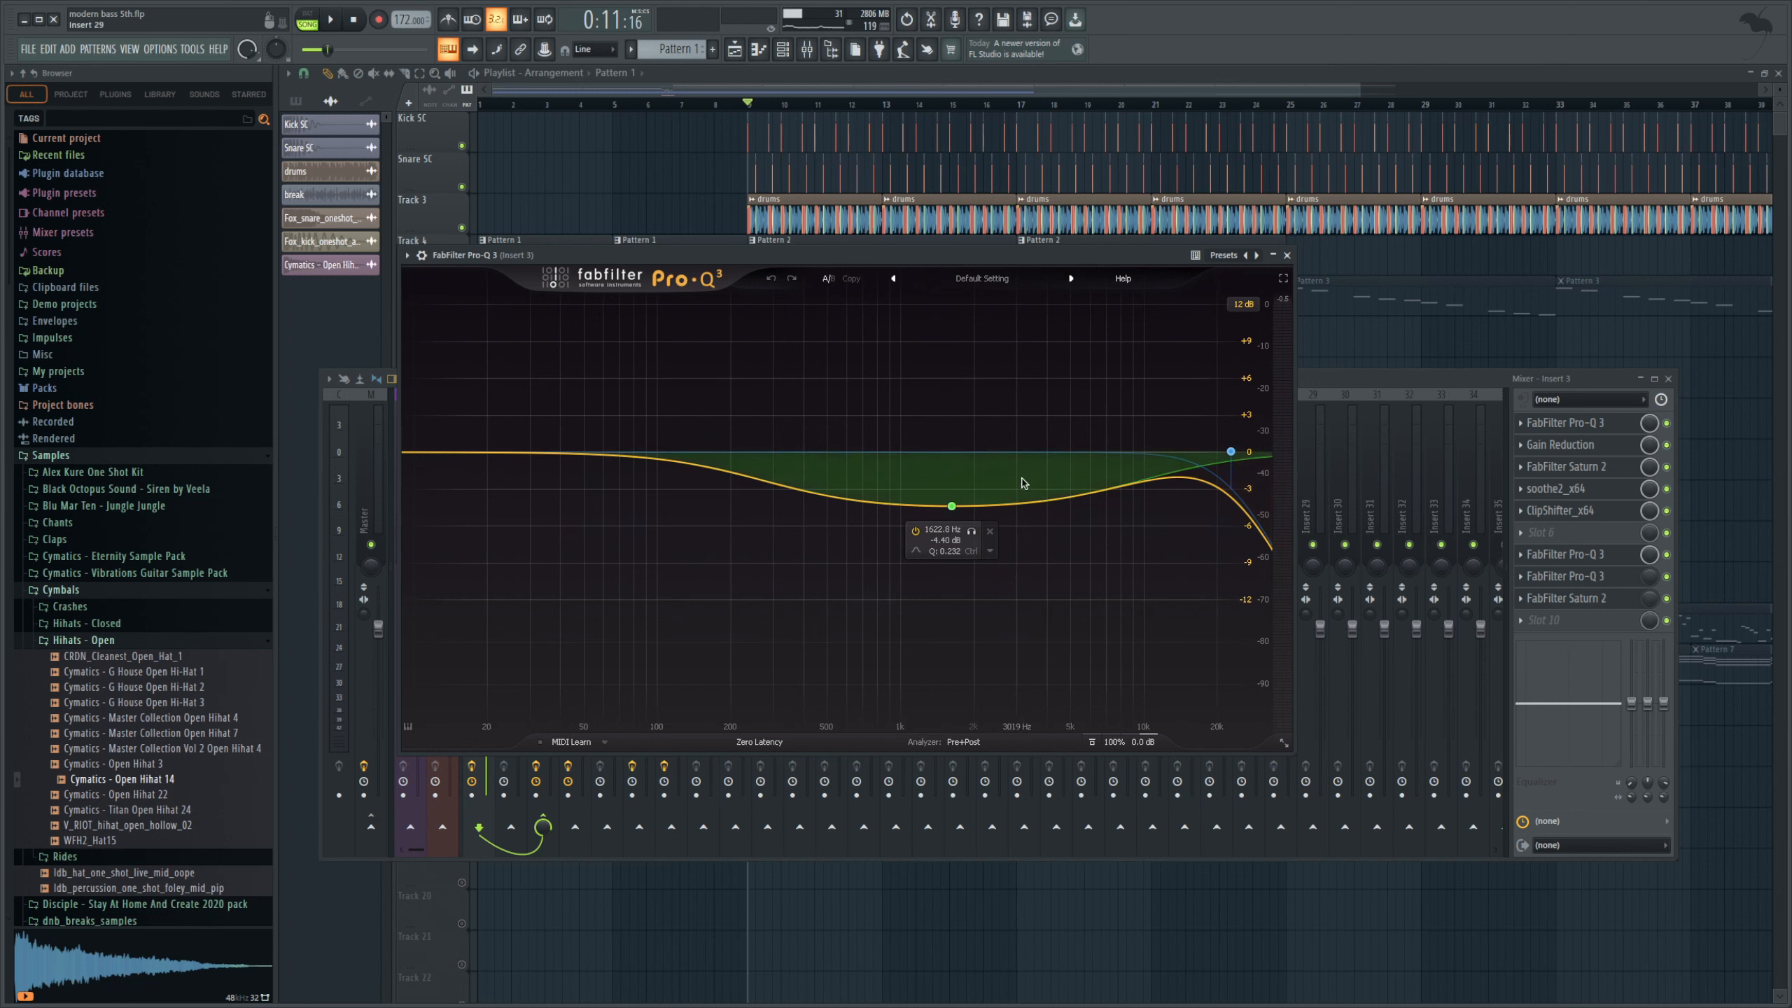
click(1668, 556)
drag(1115, 88, 1130, 86)
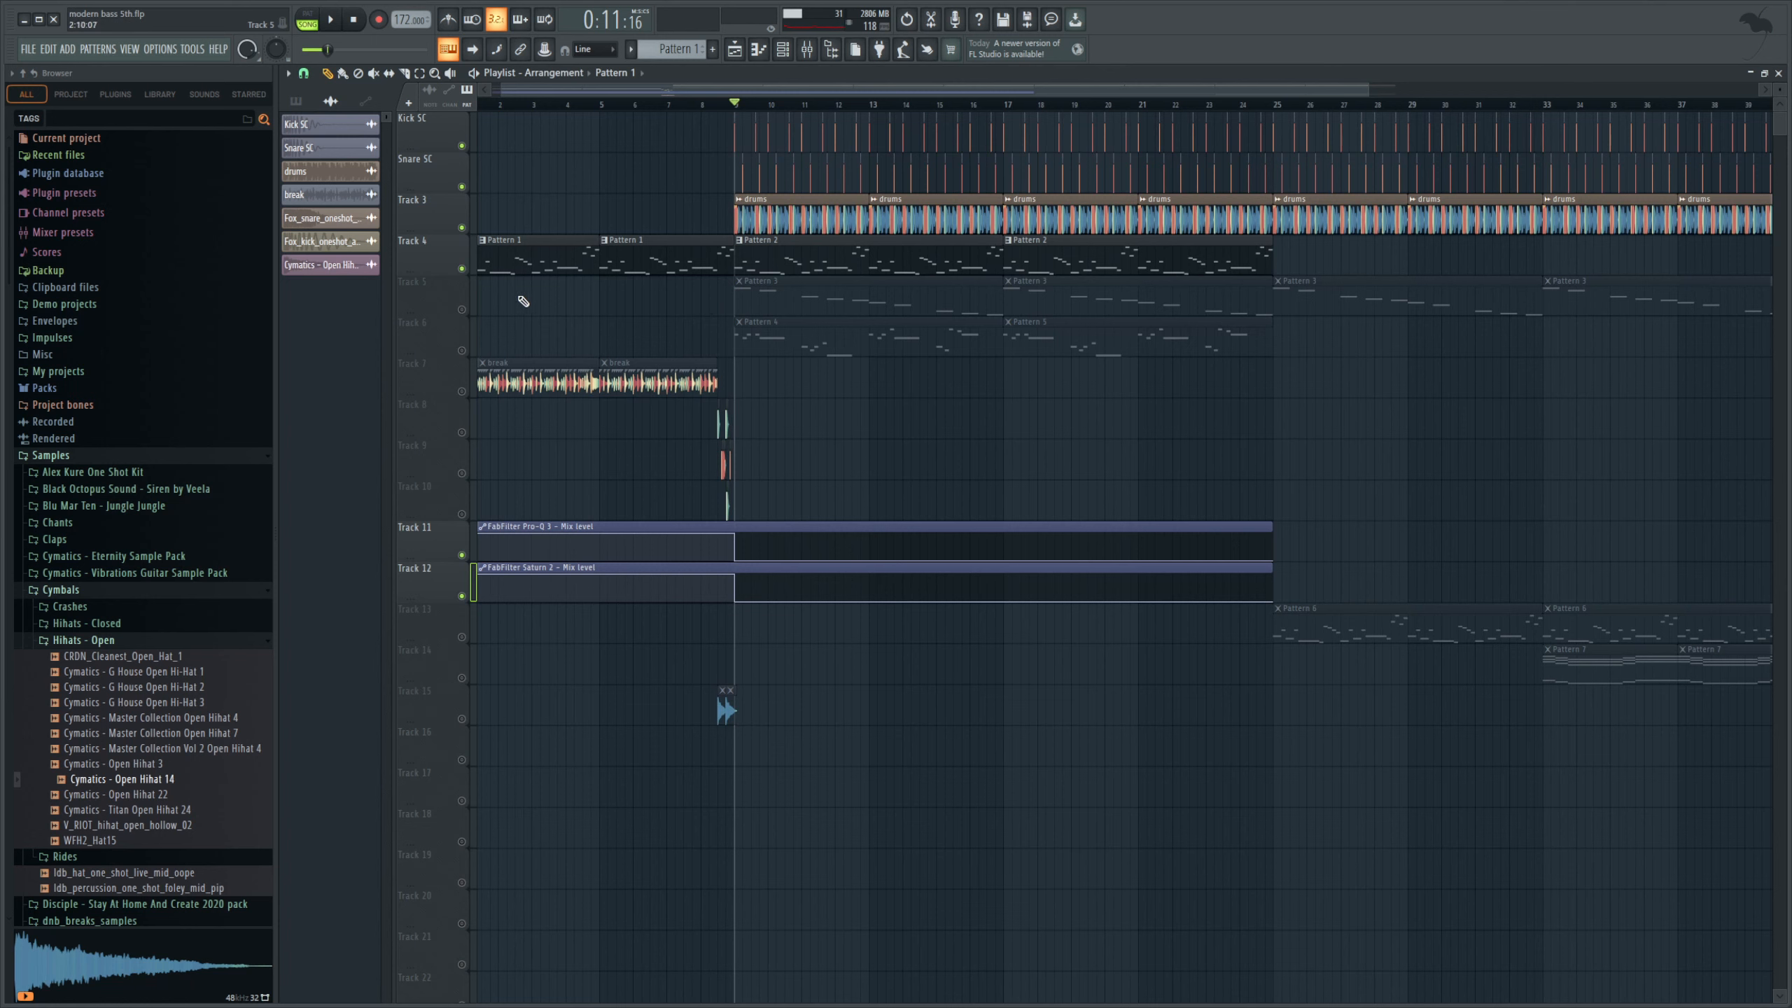
- Unmute Track 5 and start playback from bar 9
click(462, 310)
click(806, 49)
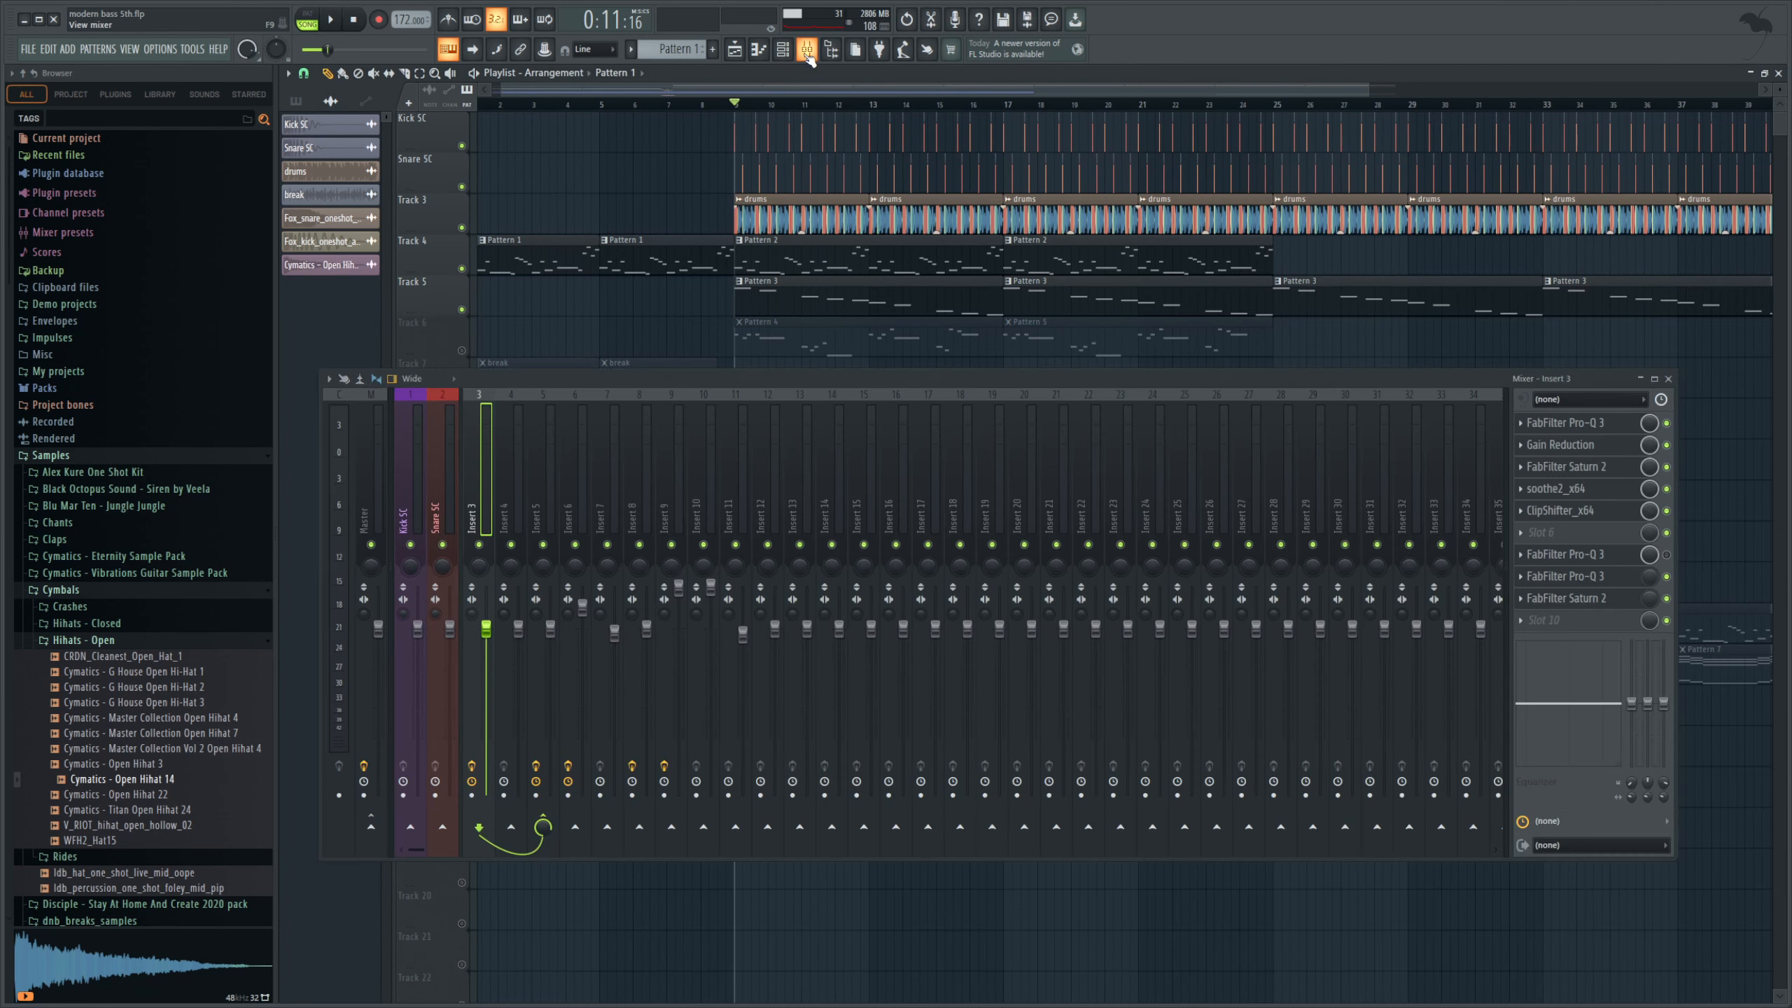
click(1030, 87)
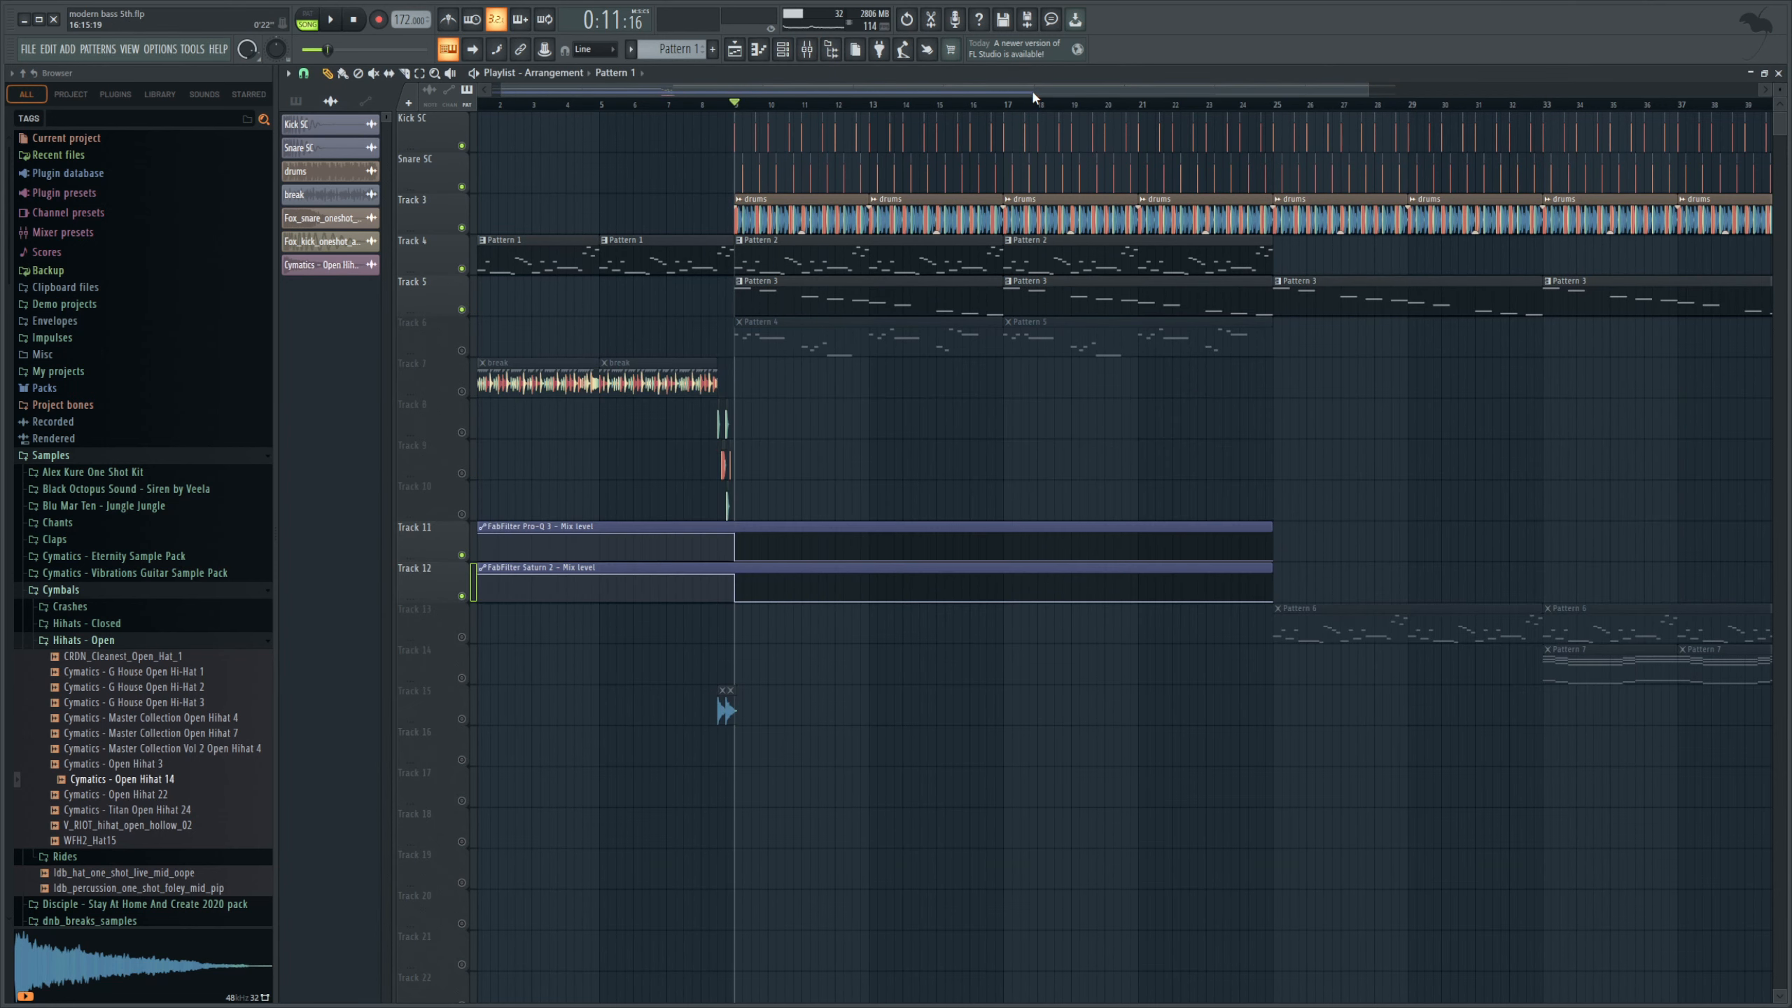
key(space)
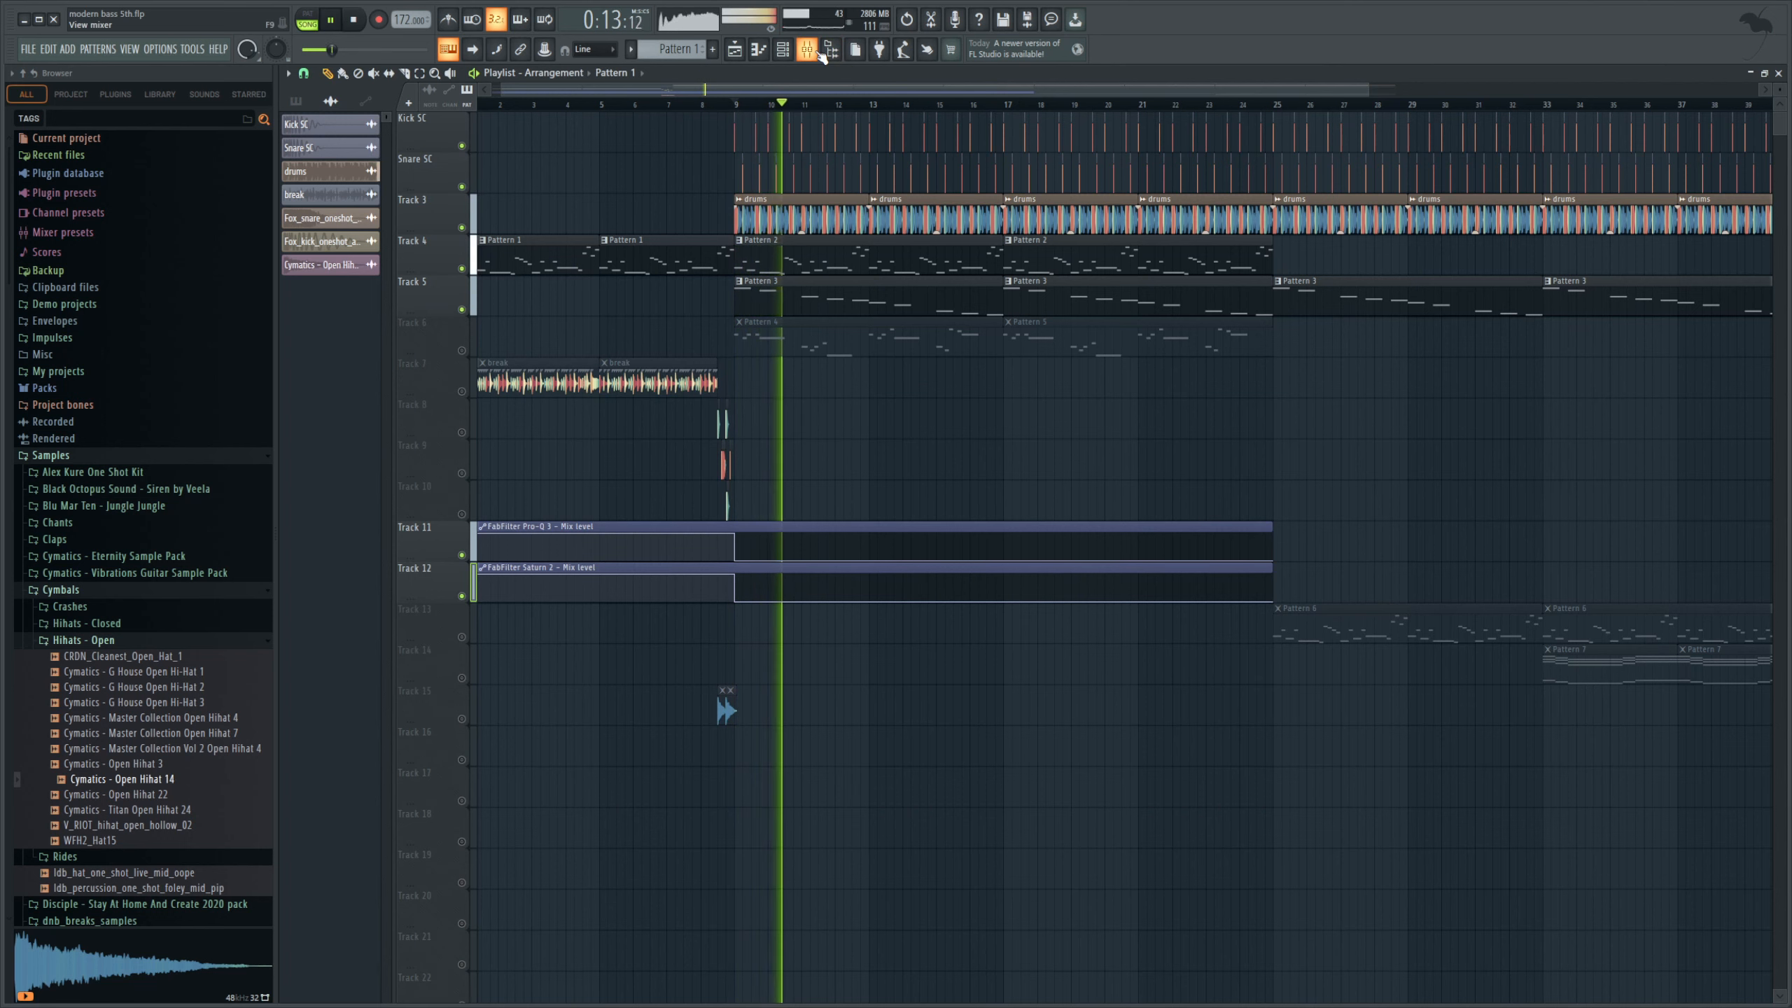
- Check the Insert 3 effect chain in the mixer while replaying the section from bar 9, then stop playback
click(811, 49)
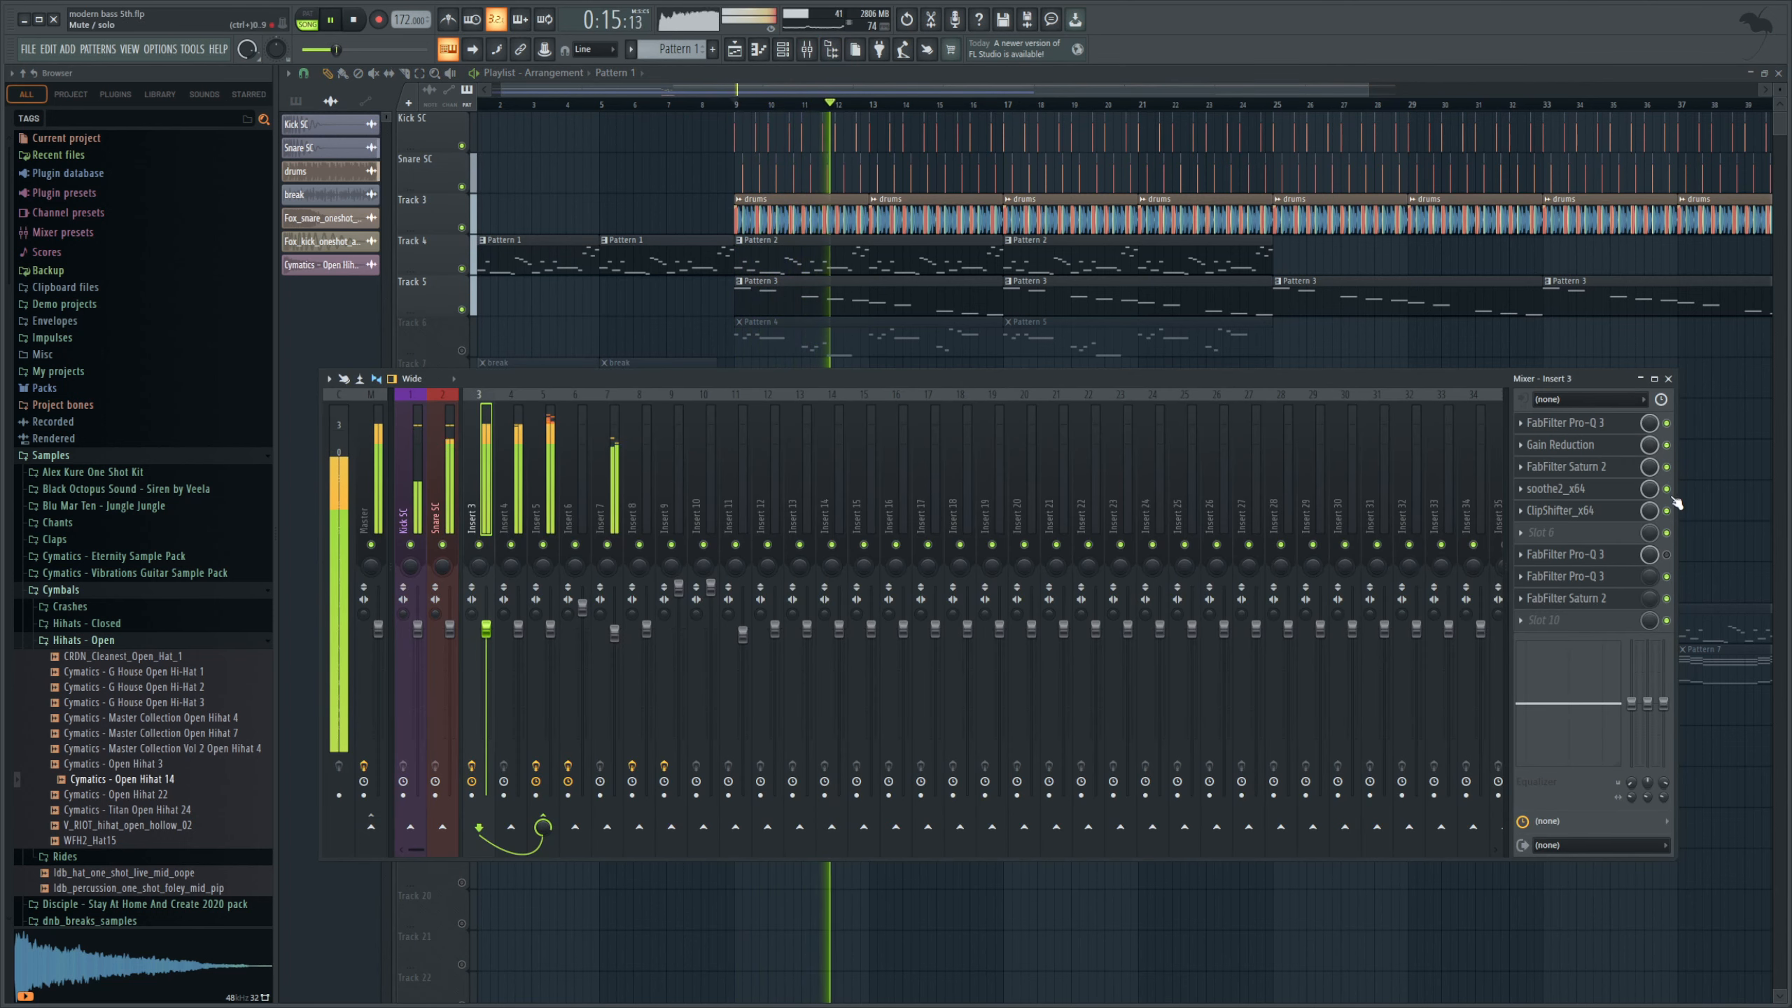
key(space)
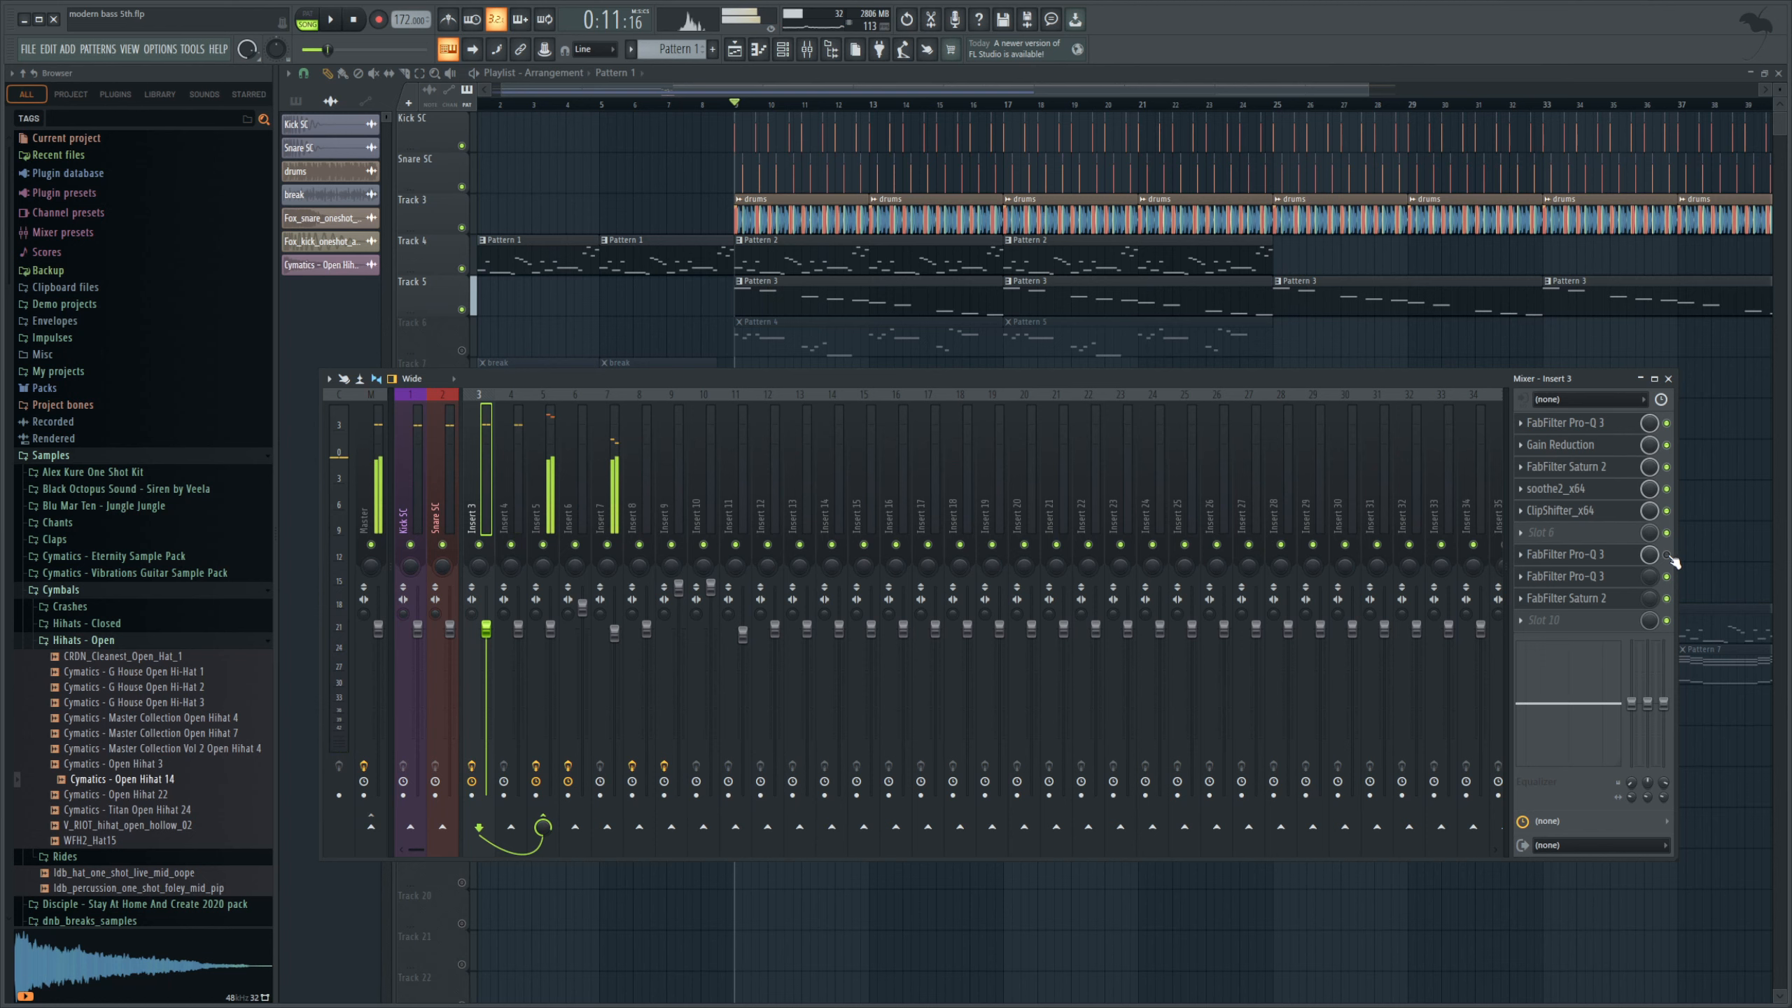
key(space)
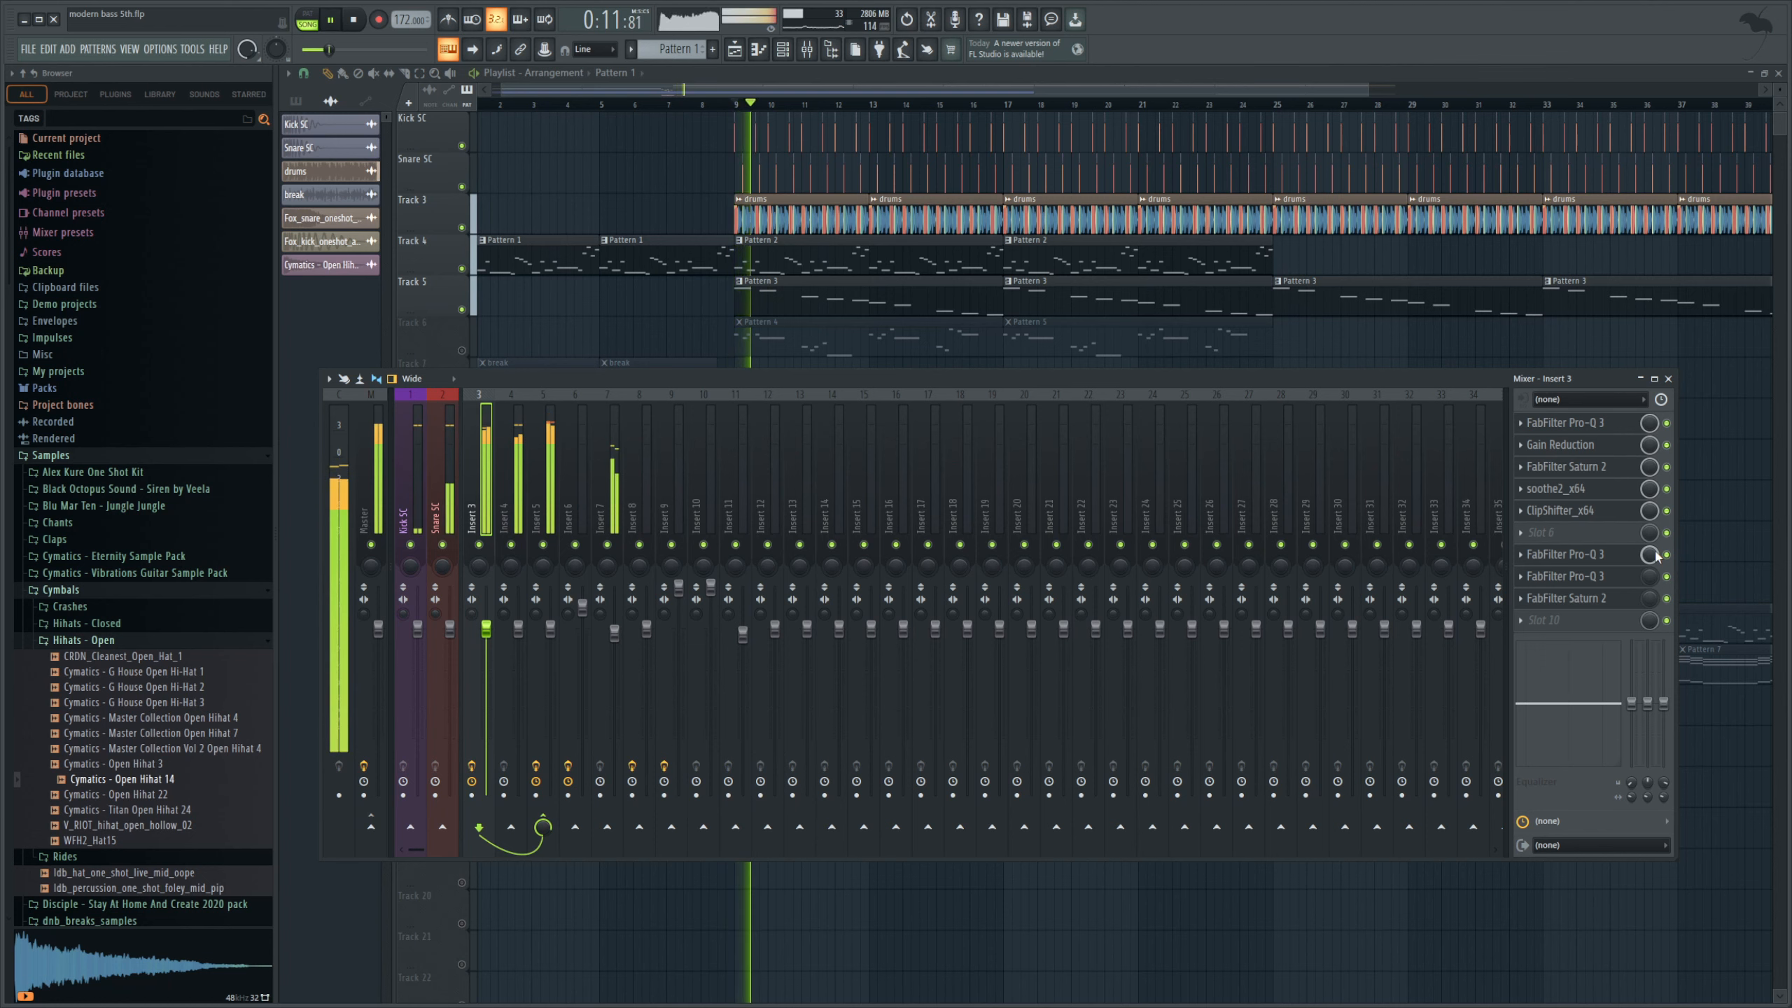
key(F9)
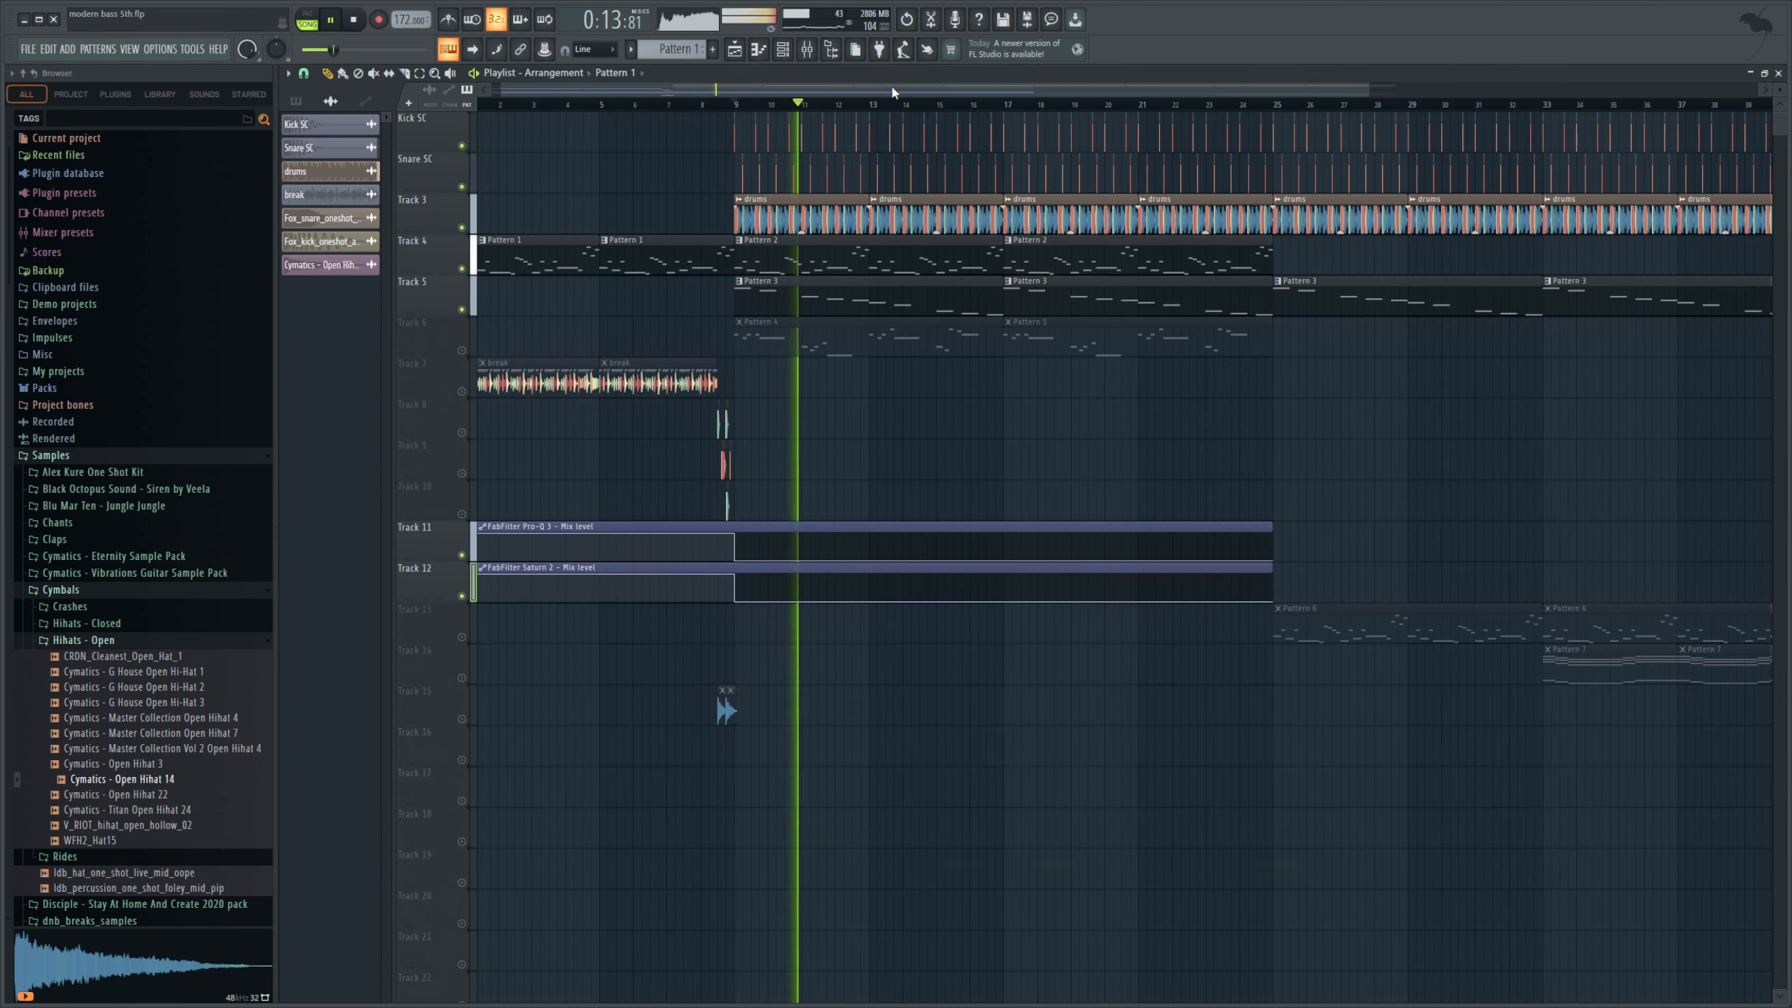
key(space)
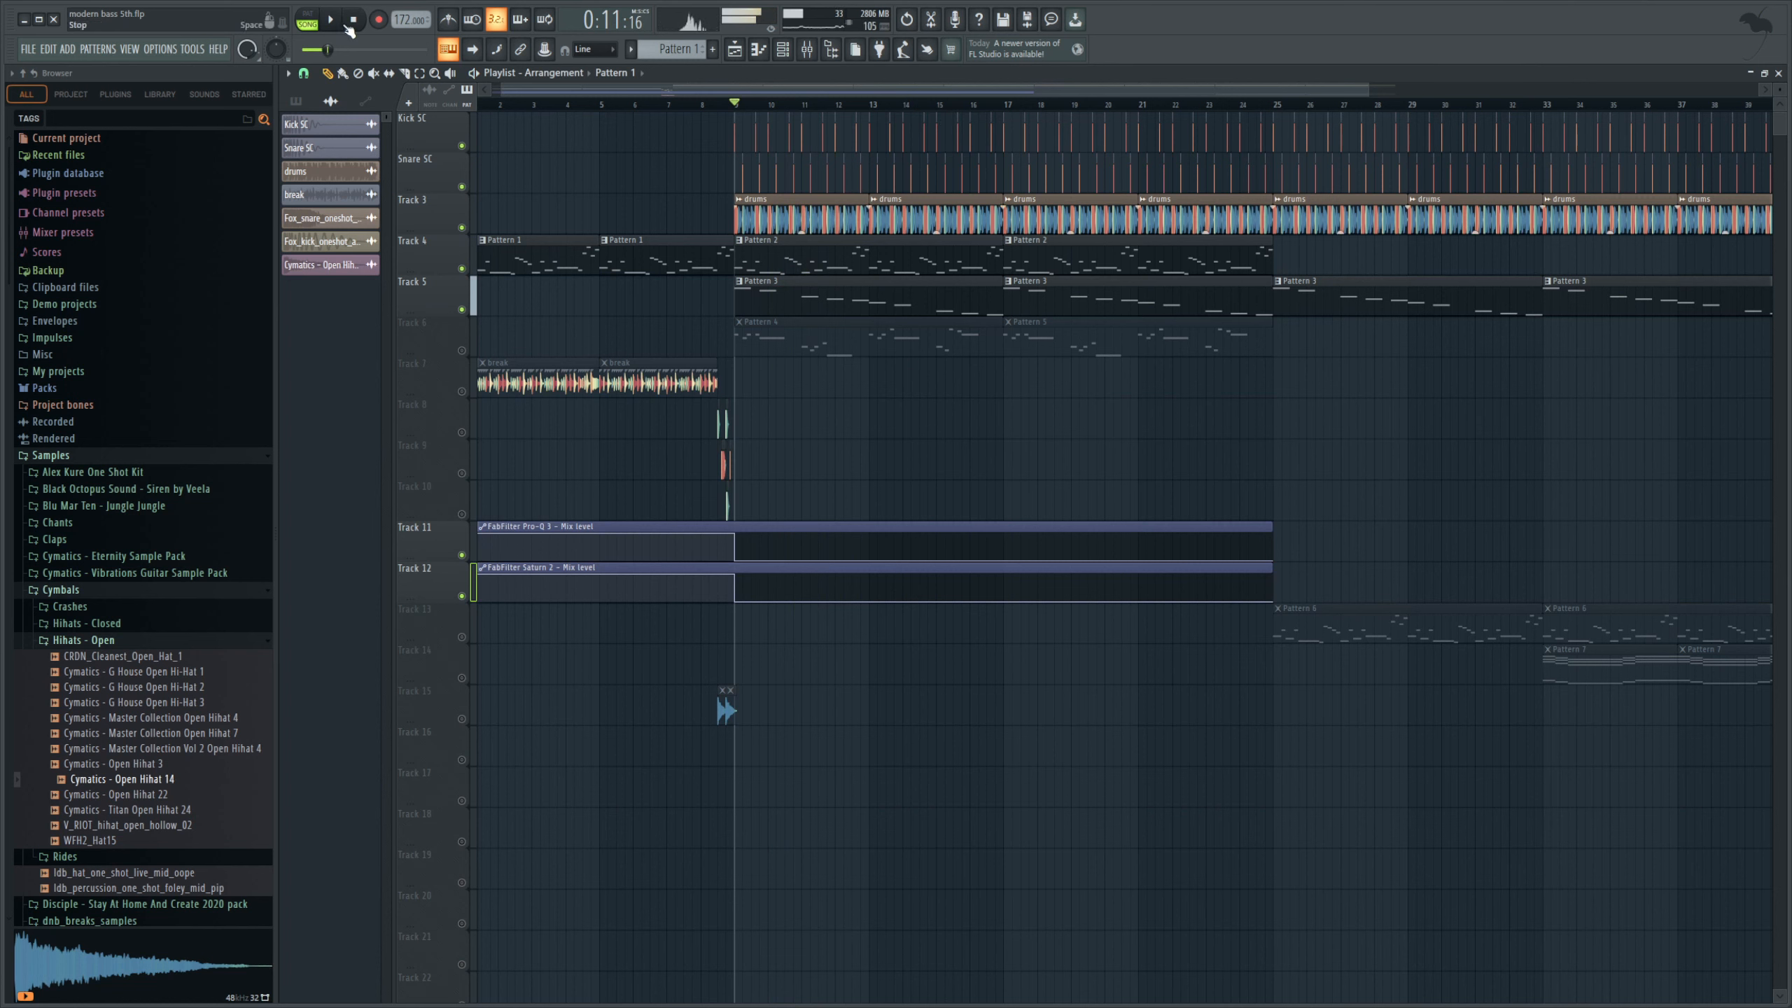
- Unmute Track 6, mute Track 4, audition the section from bar 9, and return the playhead to bar 9
click(462, 350)
click(462, 268)
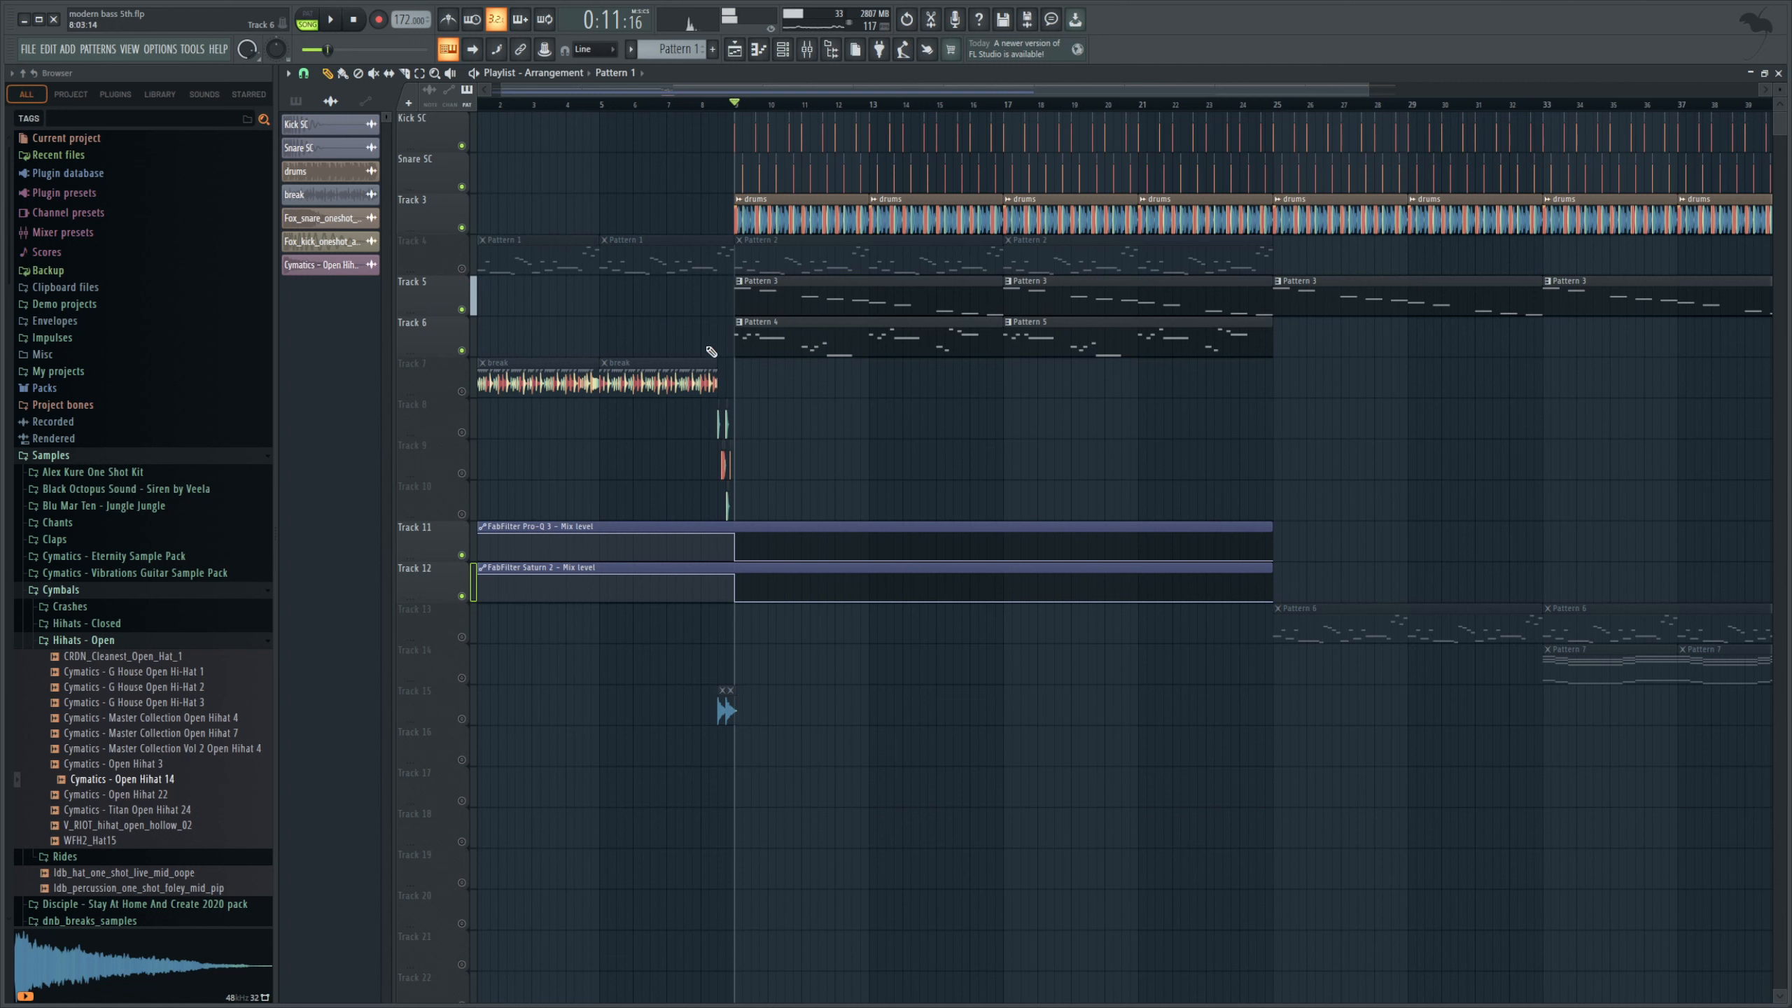
key(space)
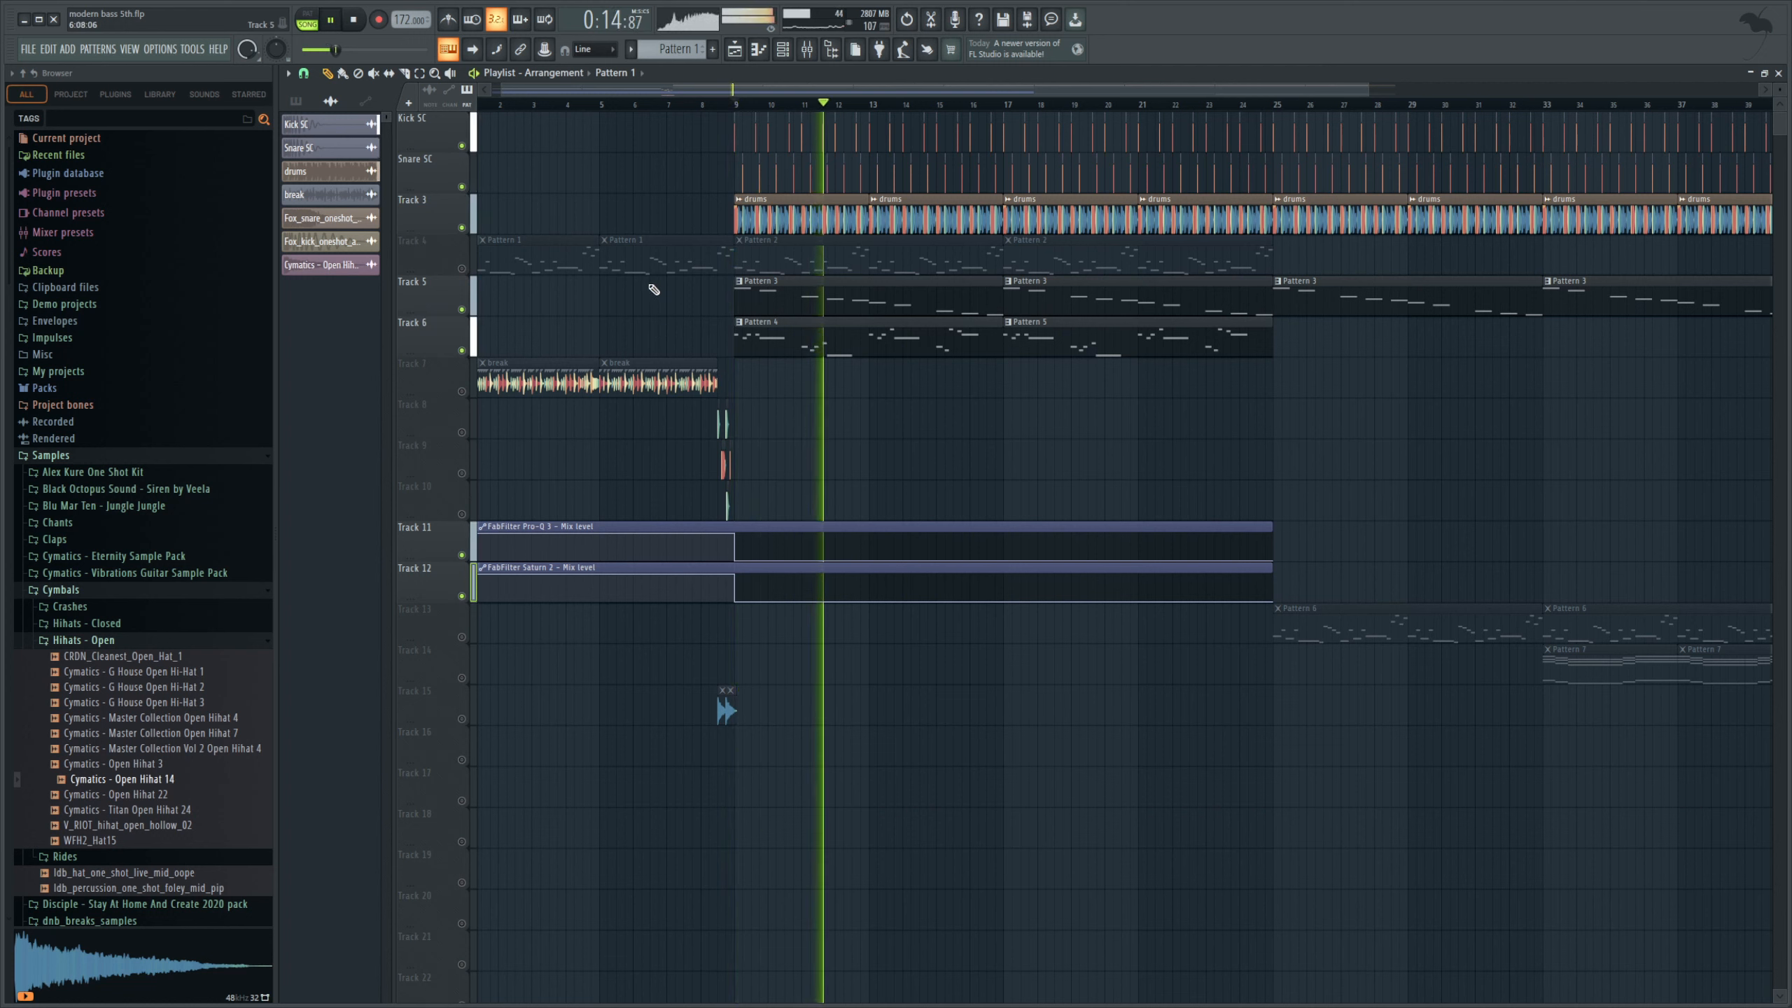
key(space)
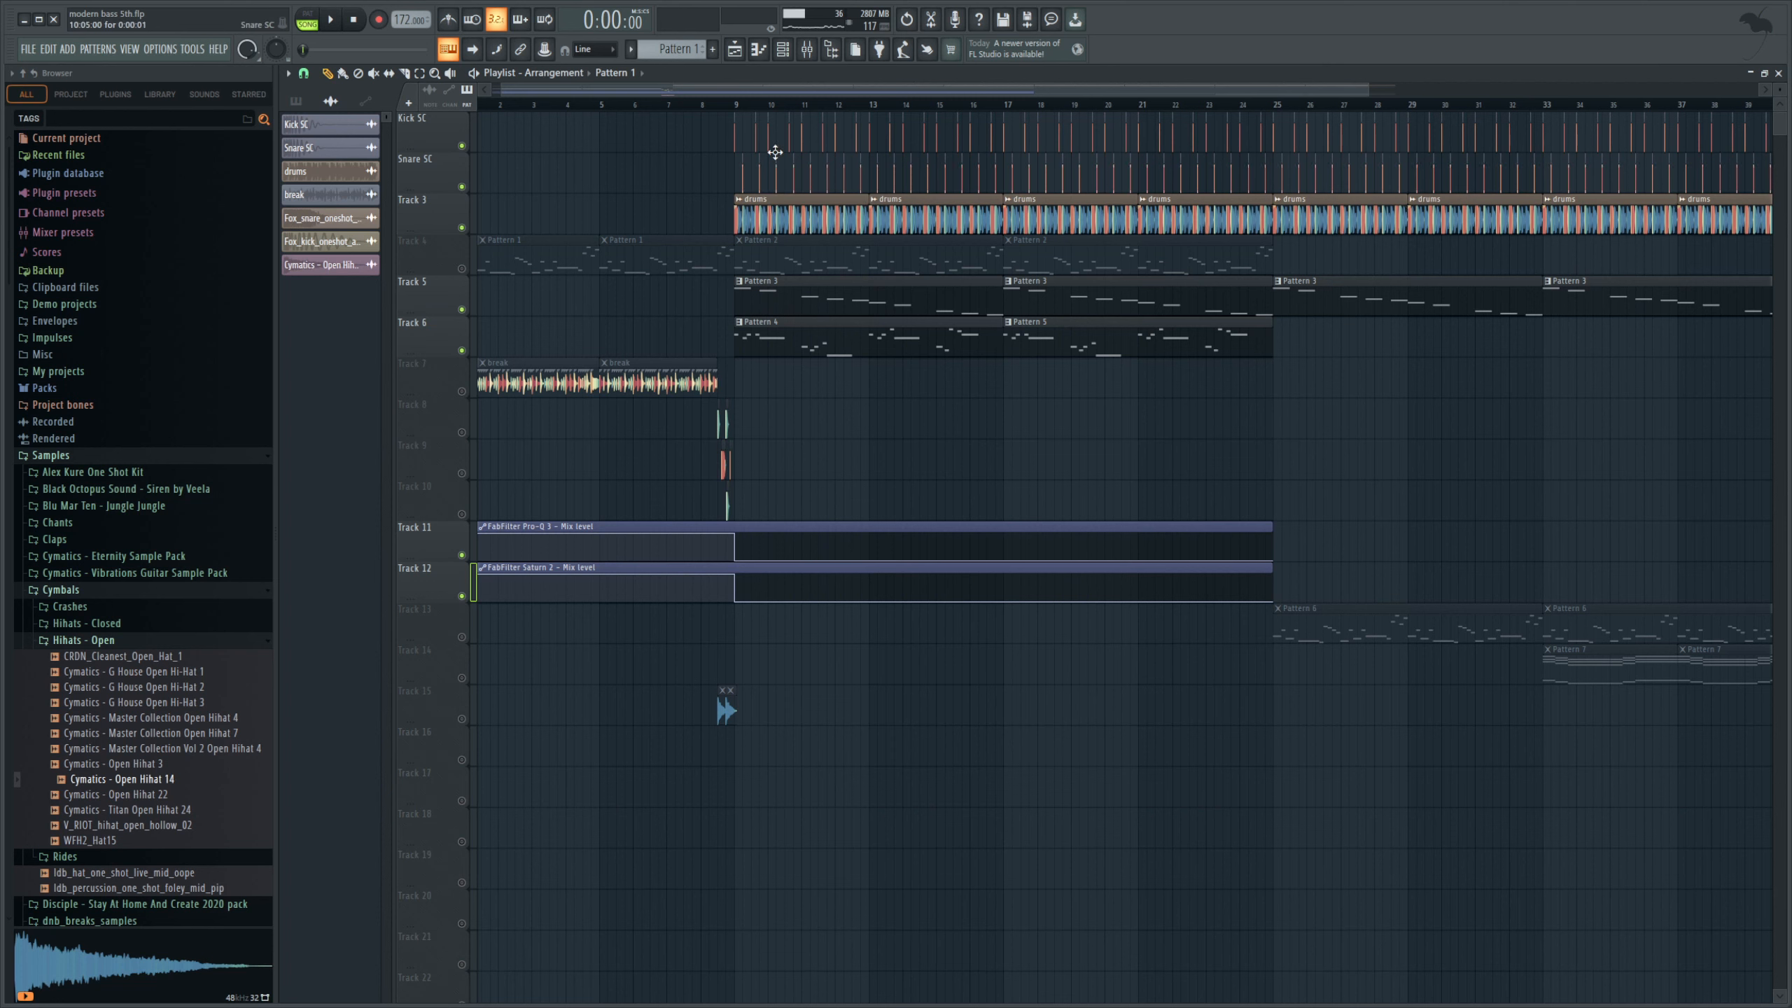
click(743, 108)
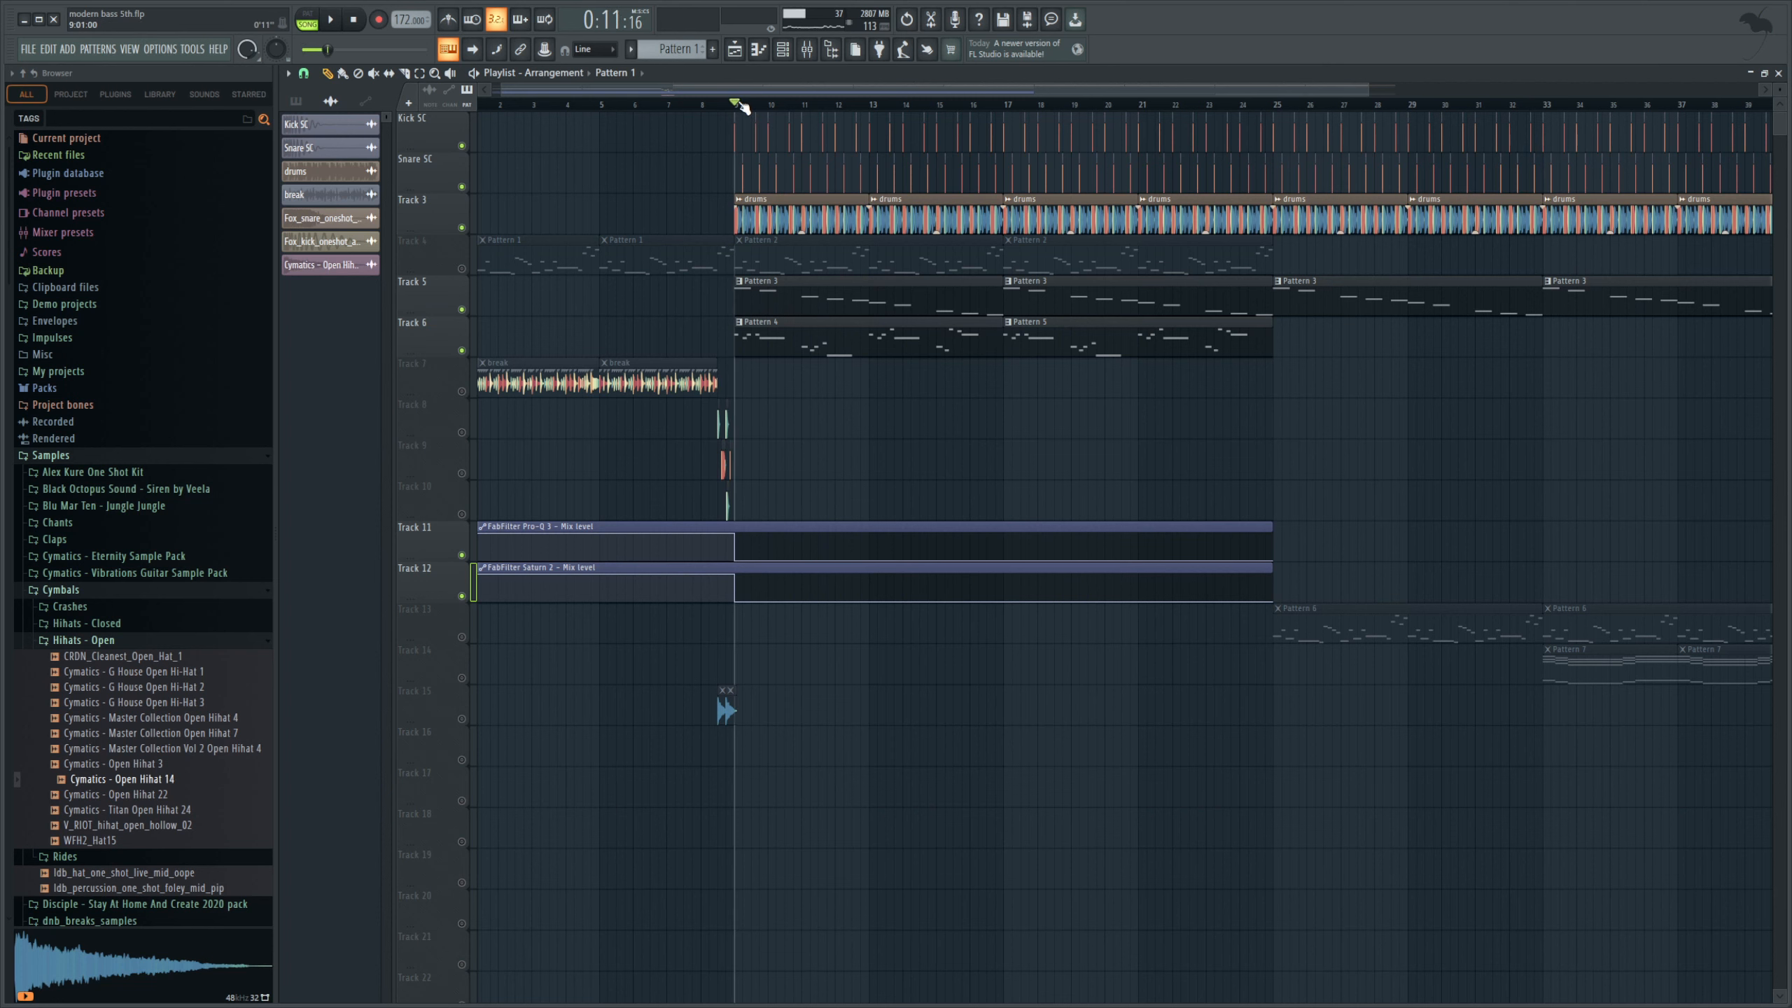
- Unmute Track 4, mute the Track 3 drums, and play the bass layers from bar 9
click(462, 269)
click(462, 228)
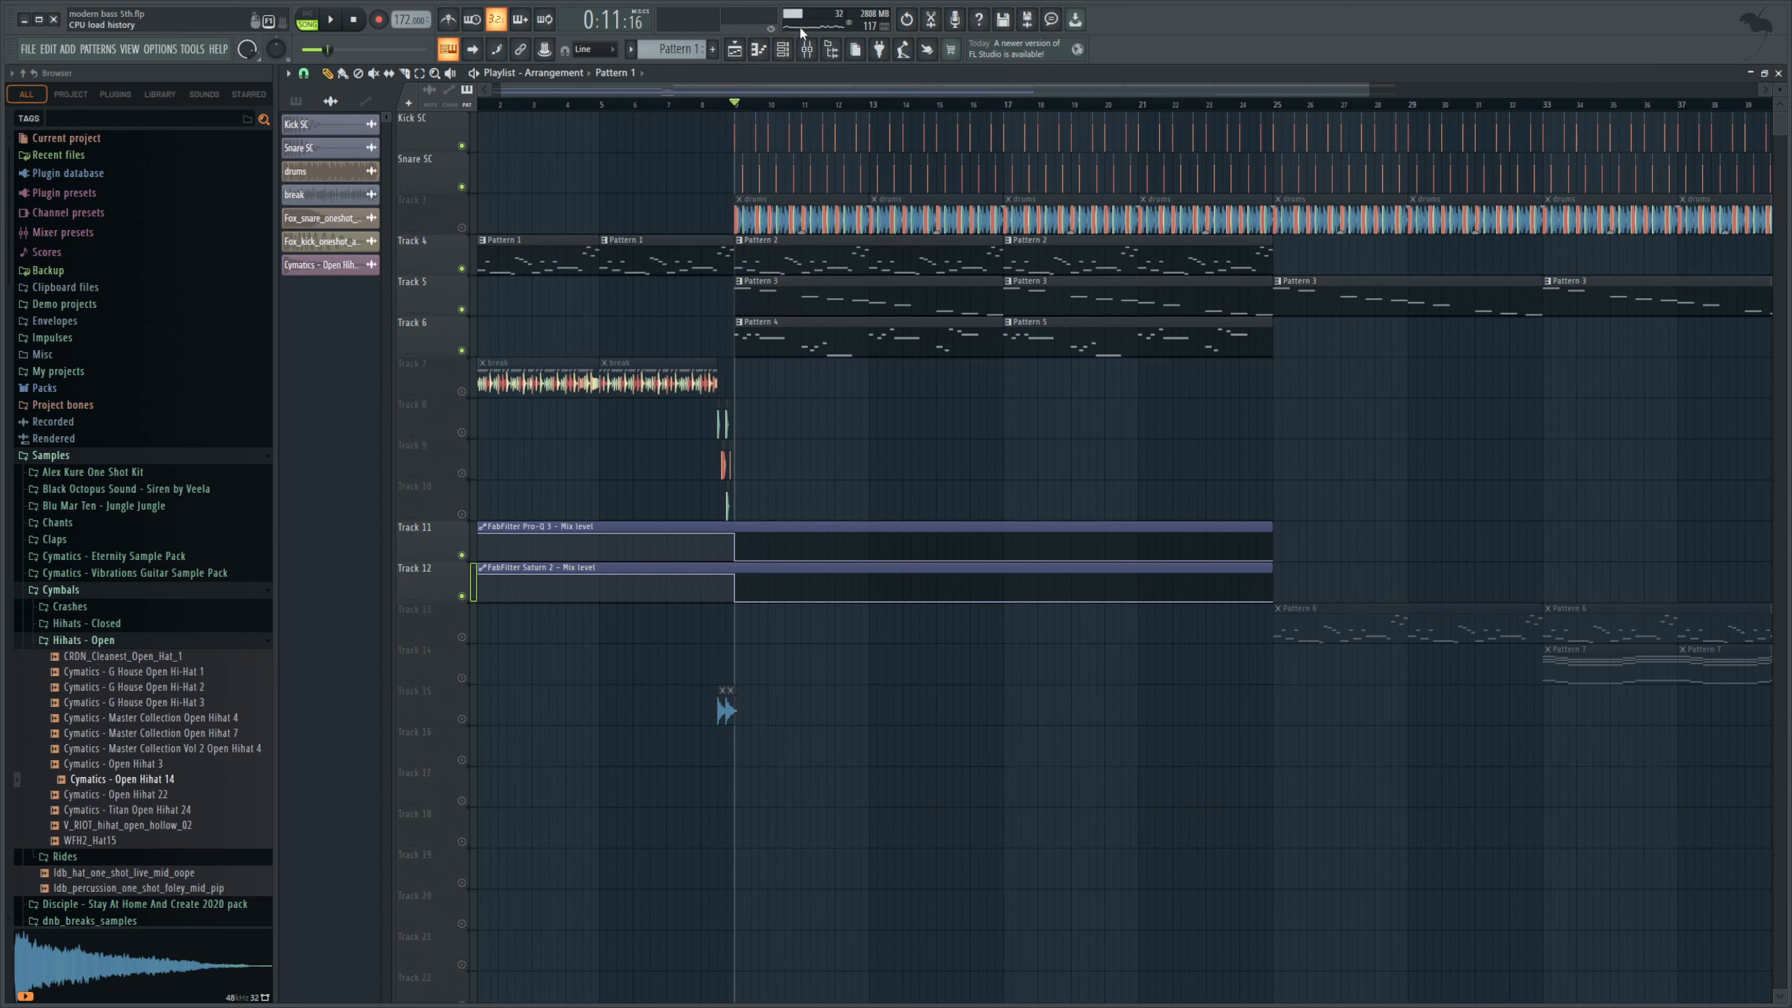
click(807, 53)
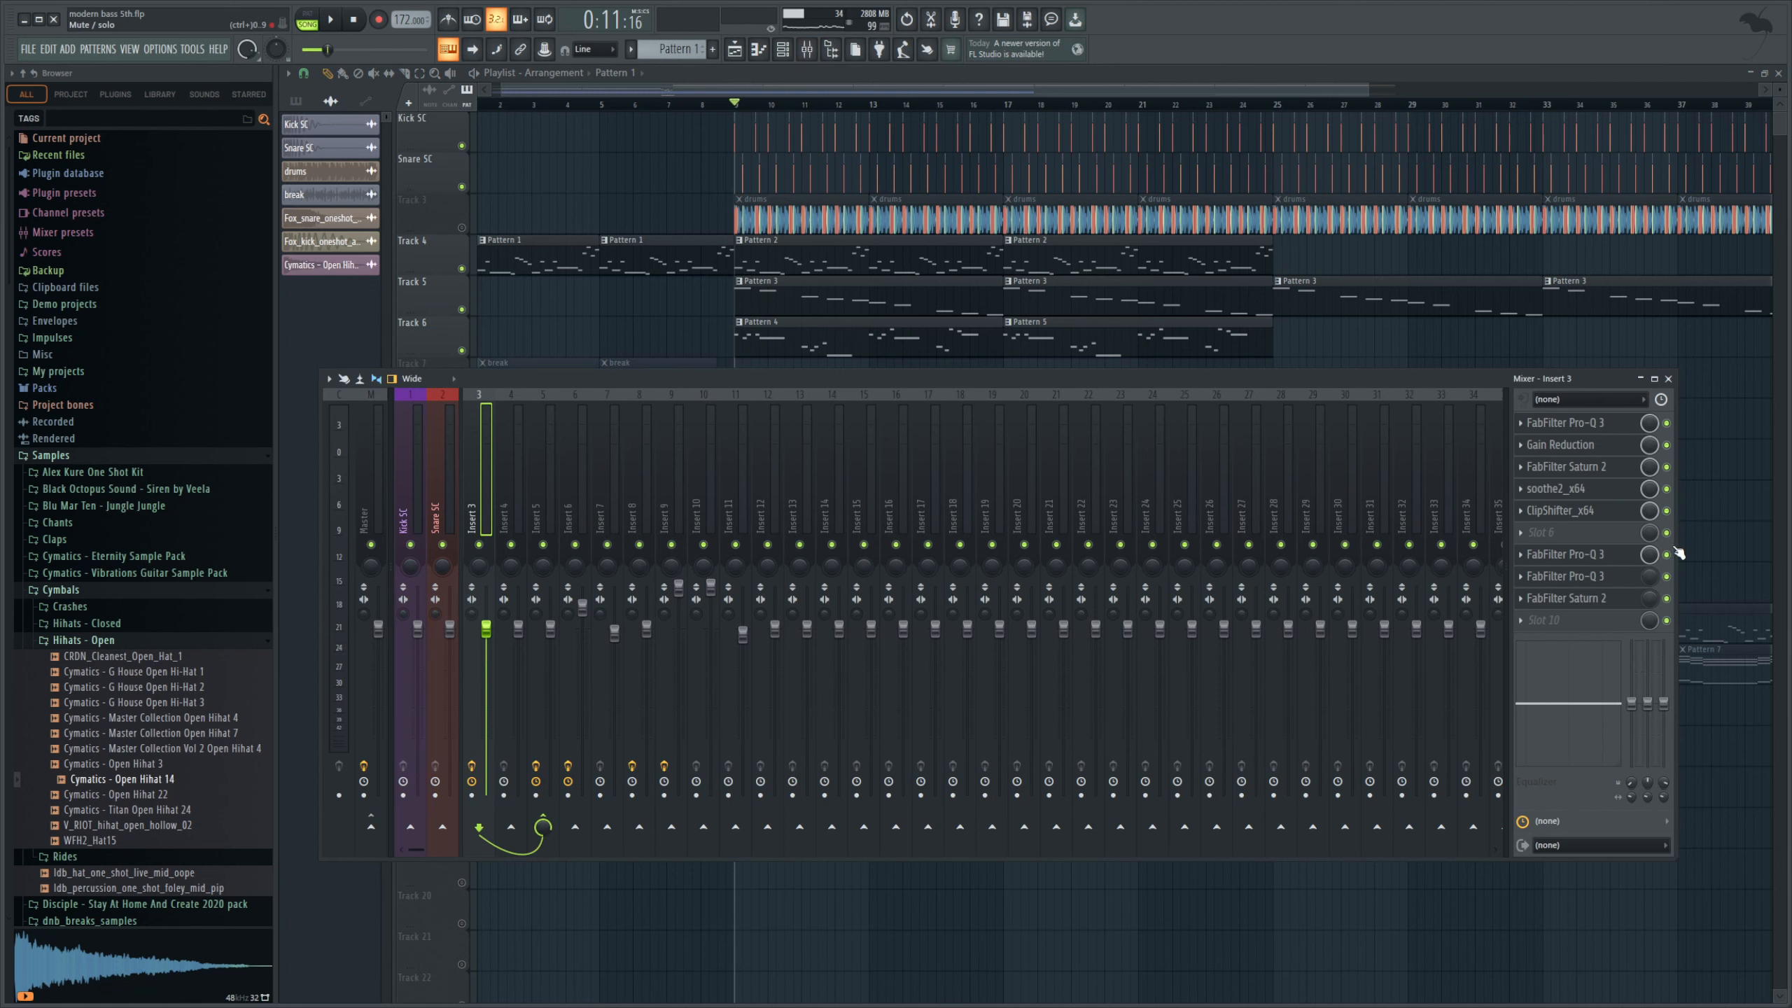
drag(1151, 89, 1170, 91)
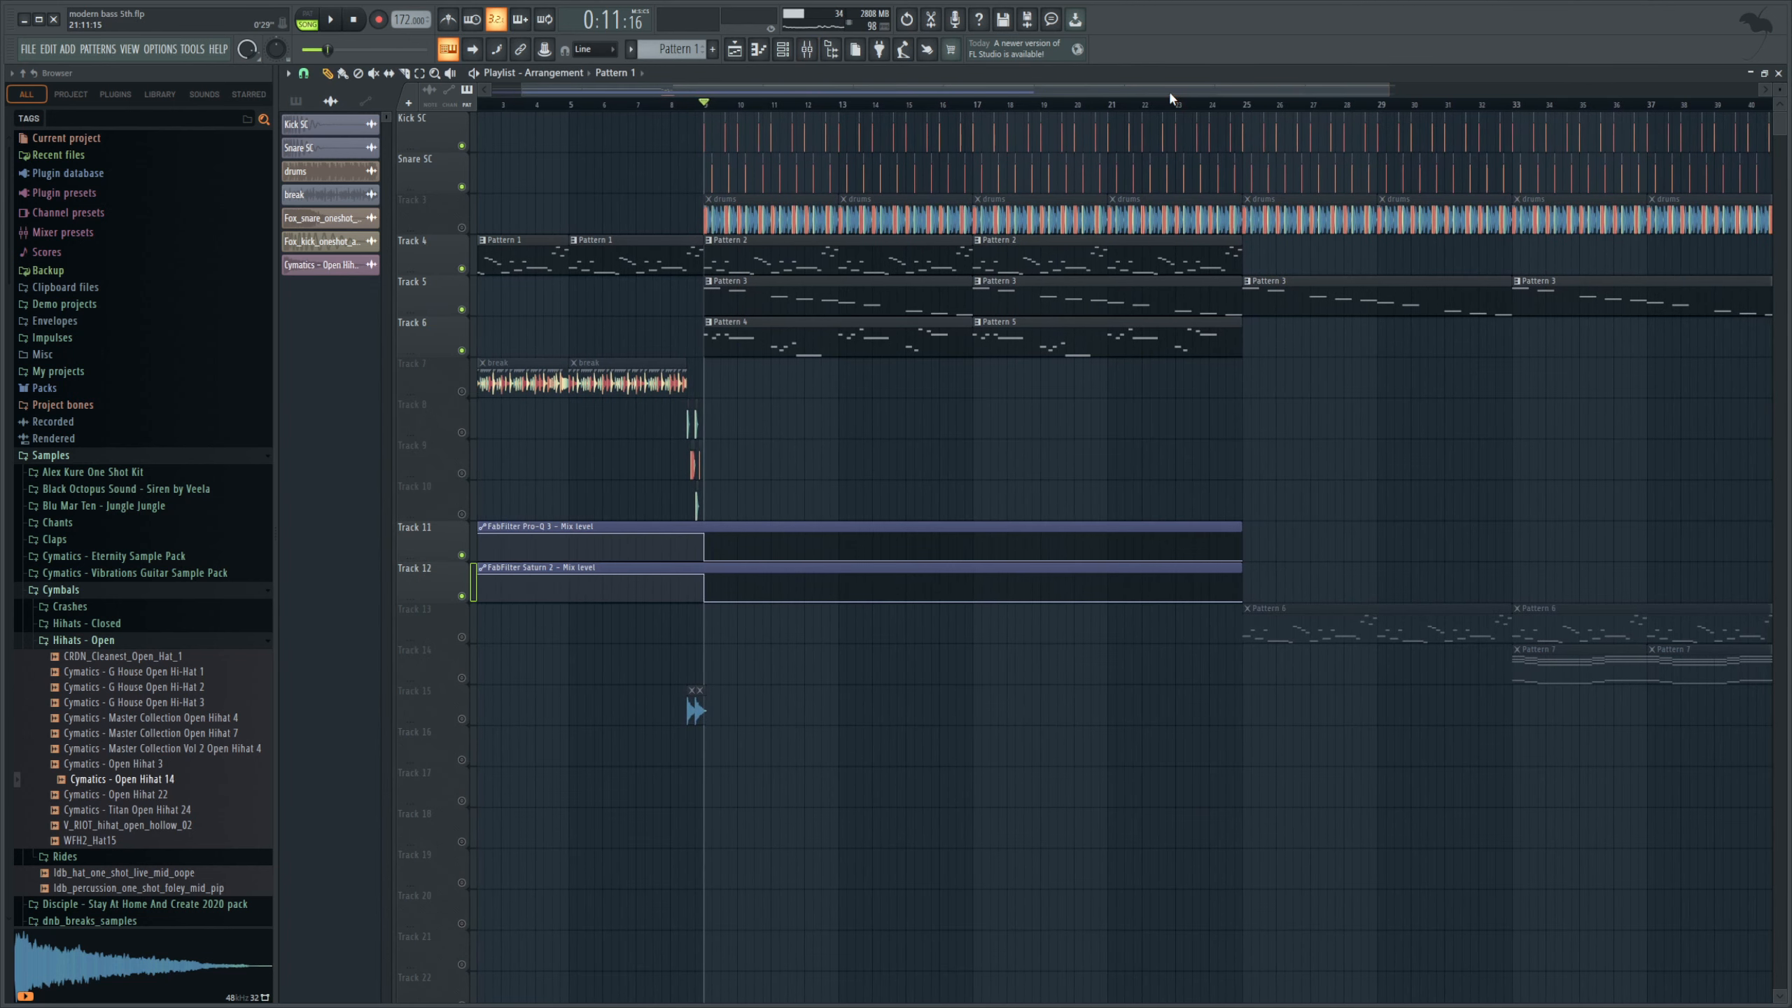
key(space)
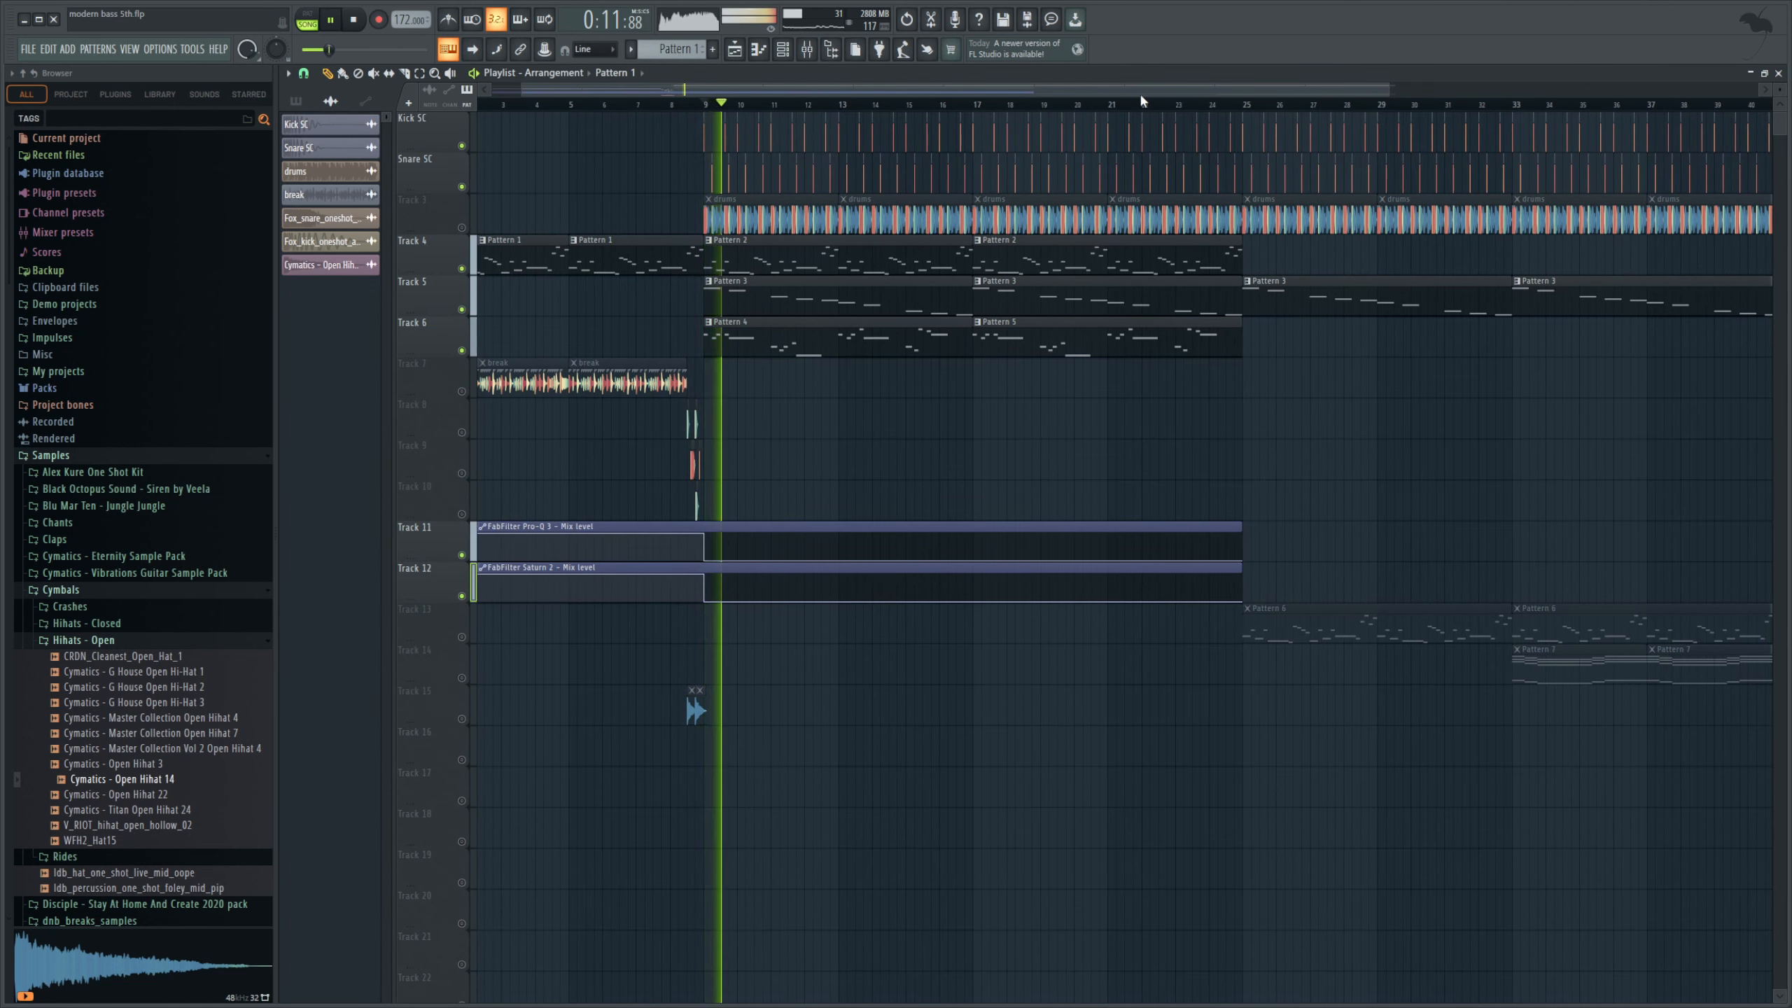
- Check the Insert 3 effect chain in the mixer while replaying the bass layers, then stop playback and return to the song's start
click(806, 49)
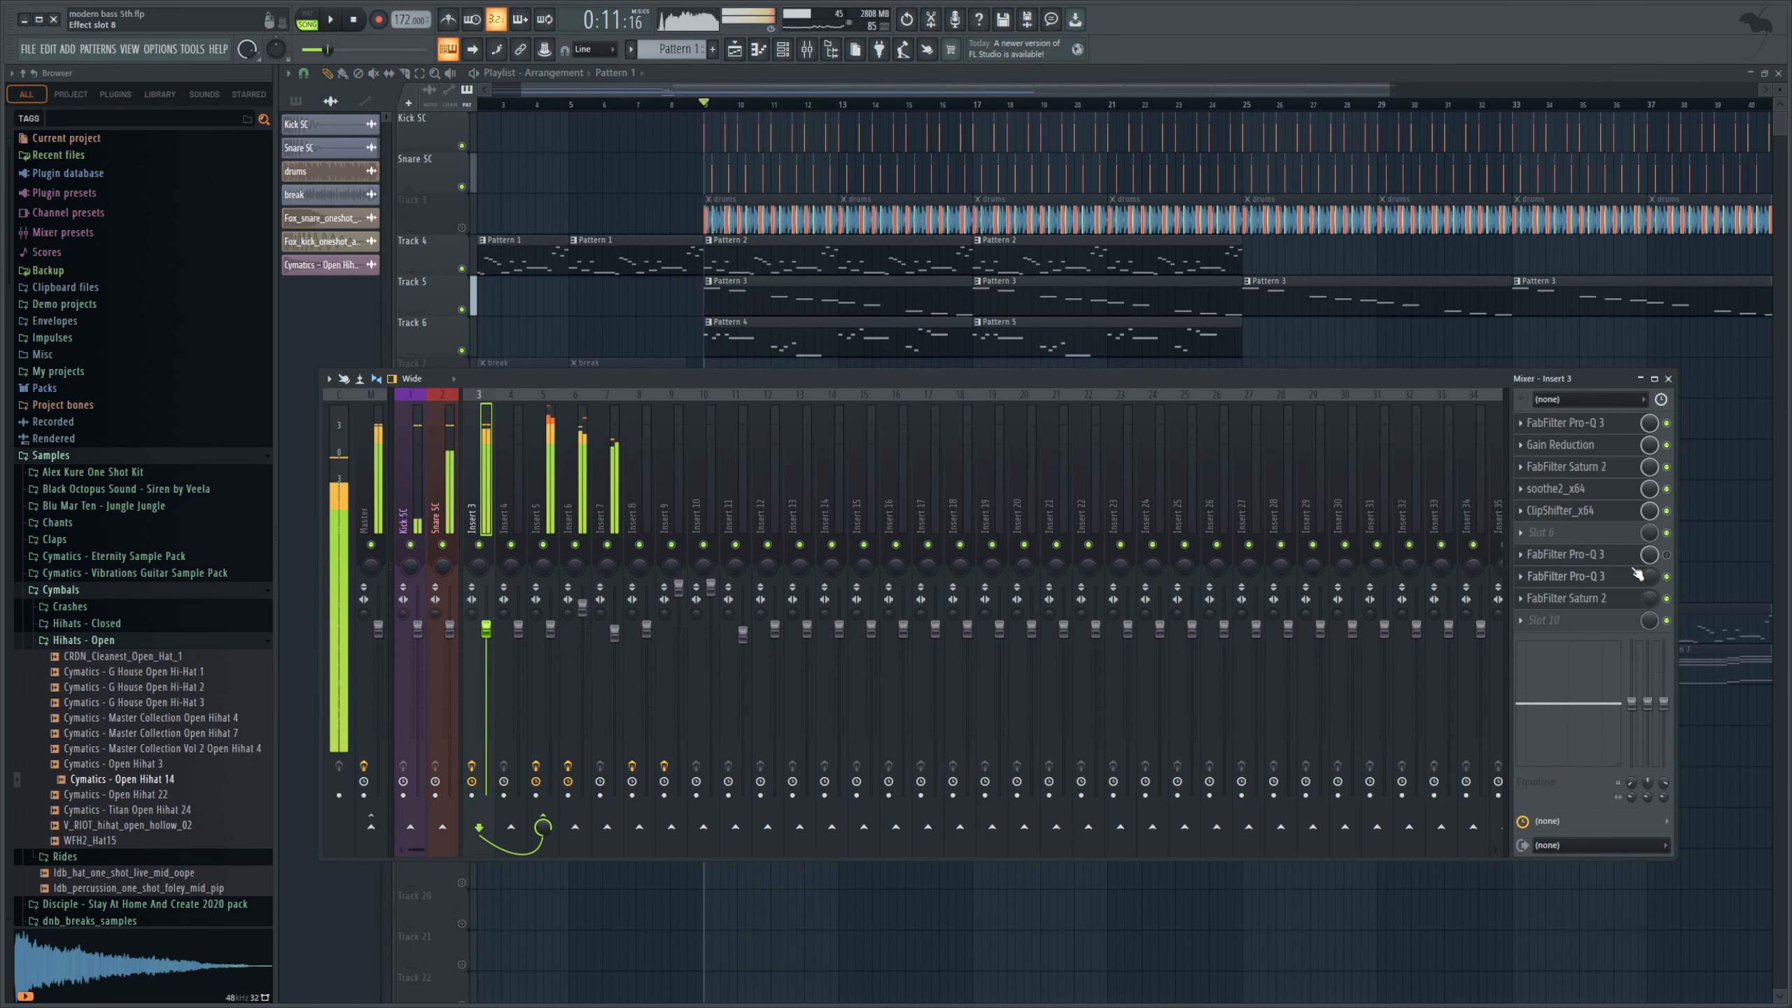
key(space)
key(space)
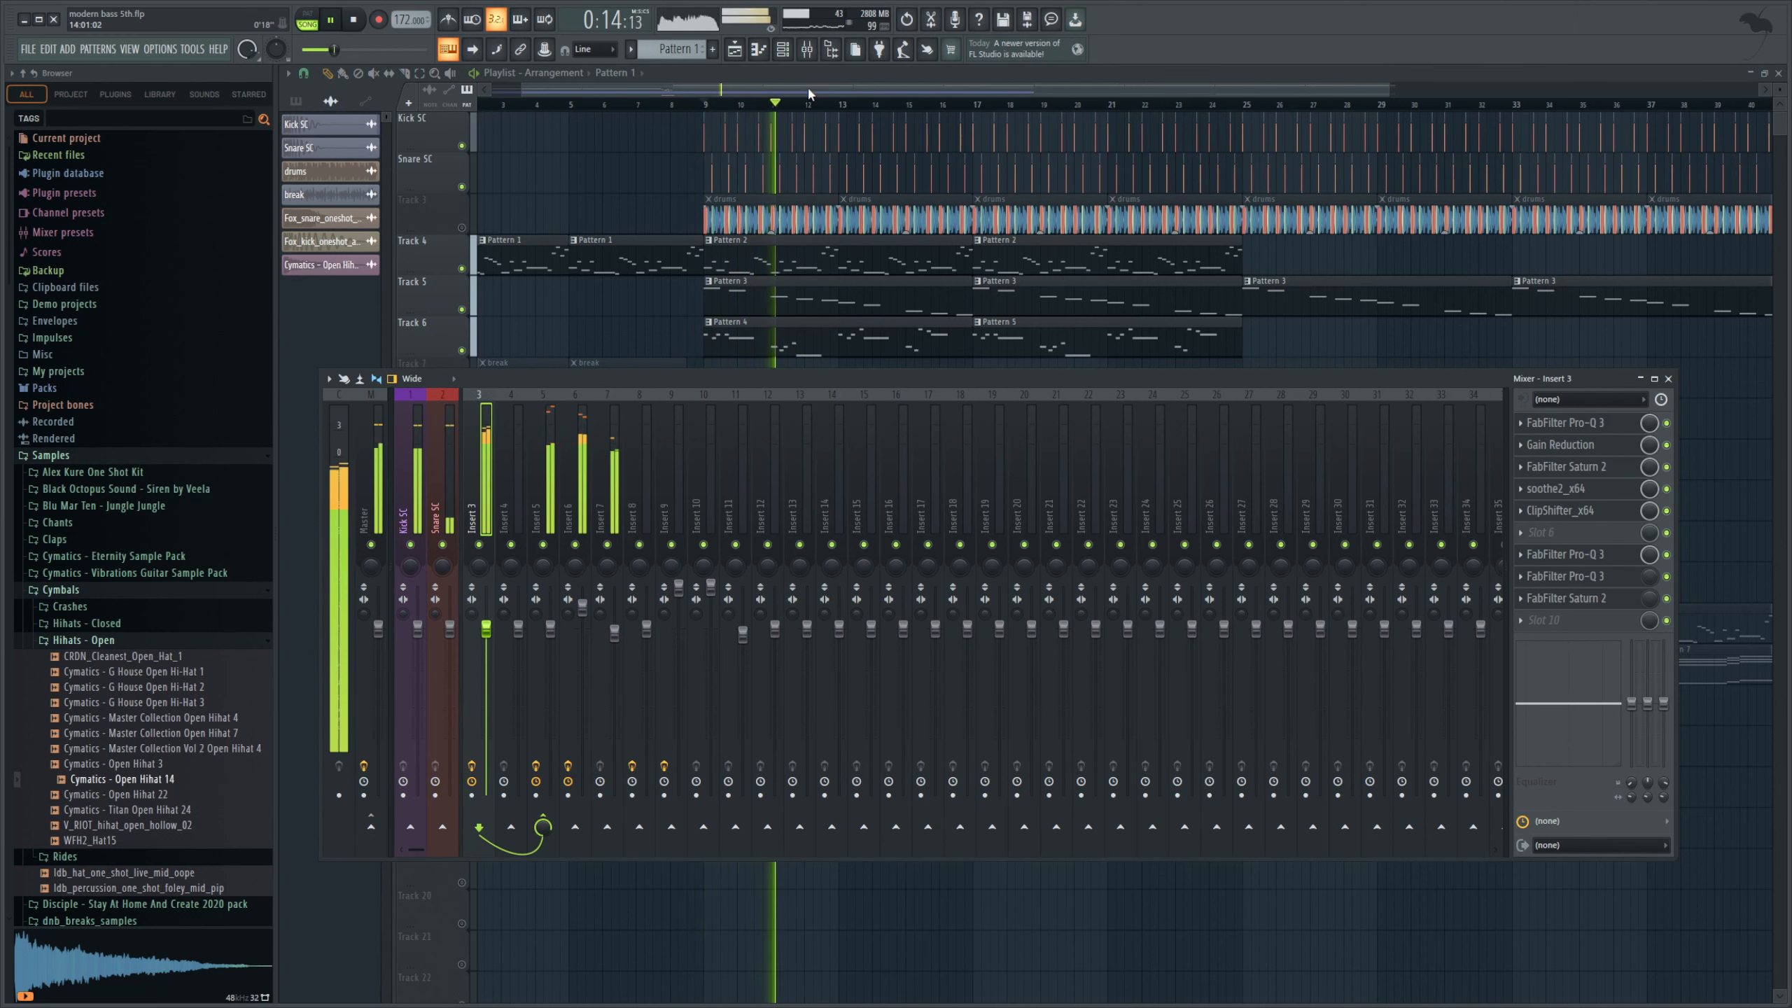
key(space)
key(F9)
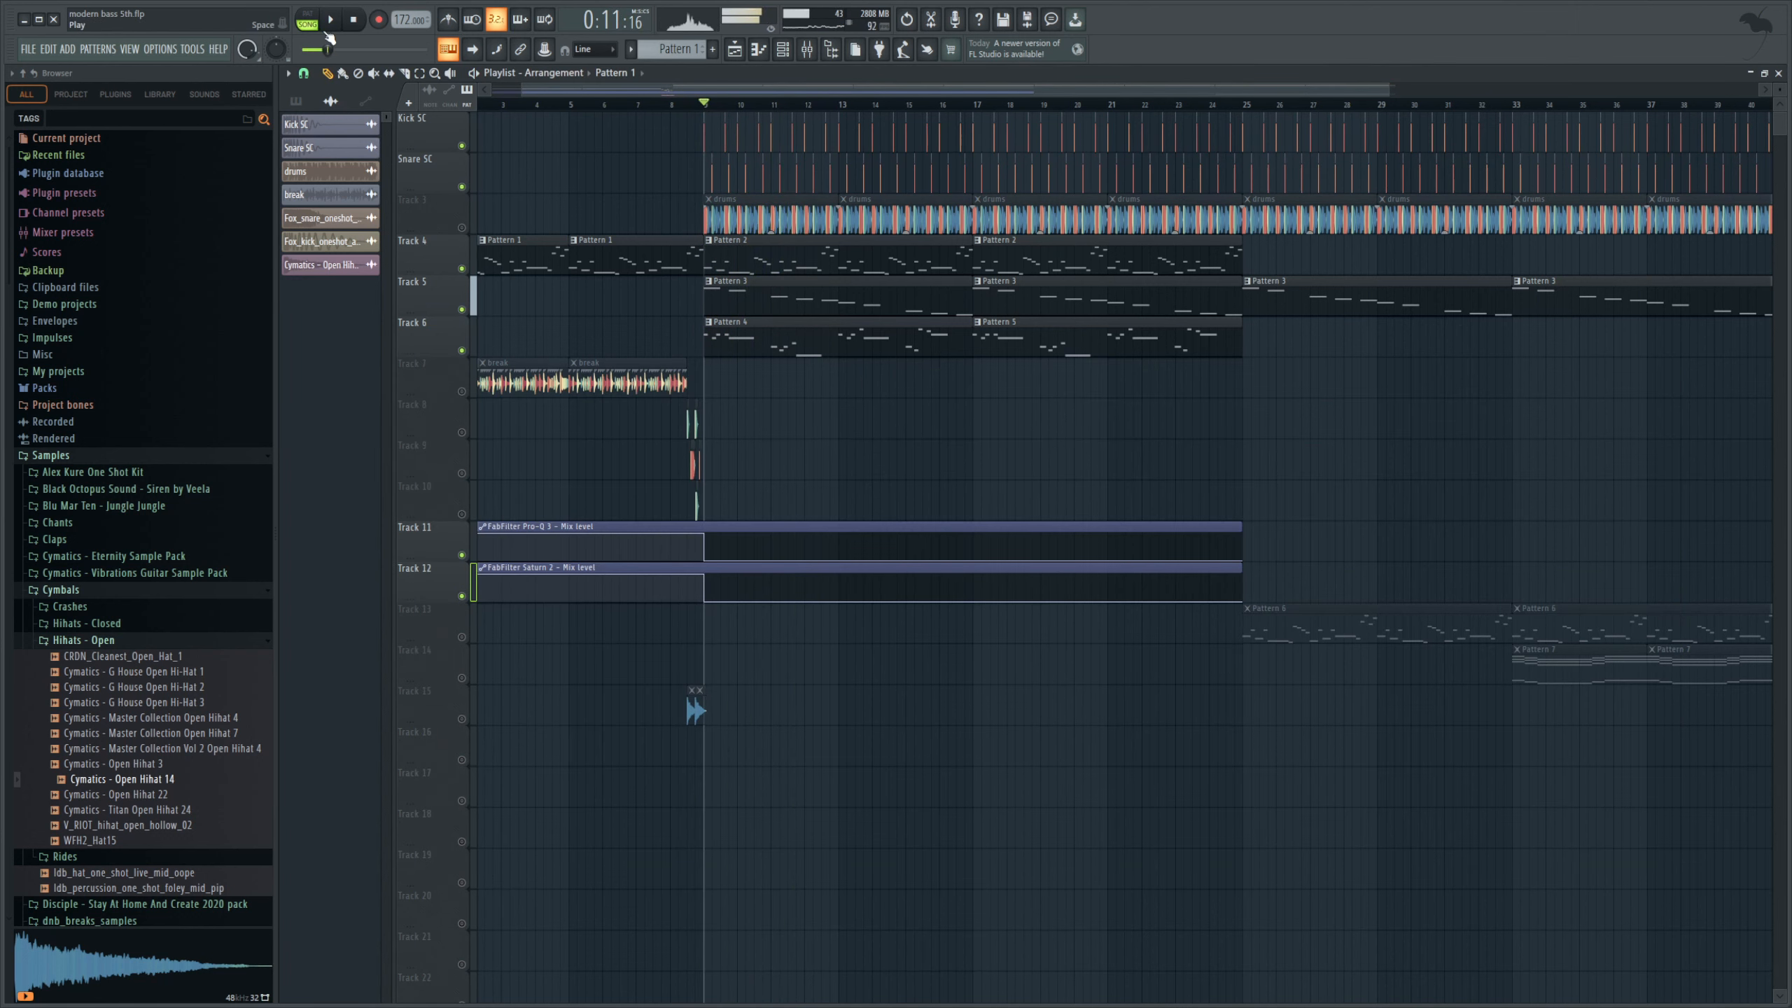
click(353, 21)
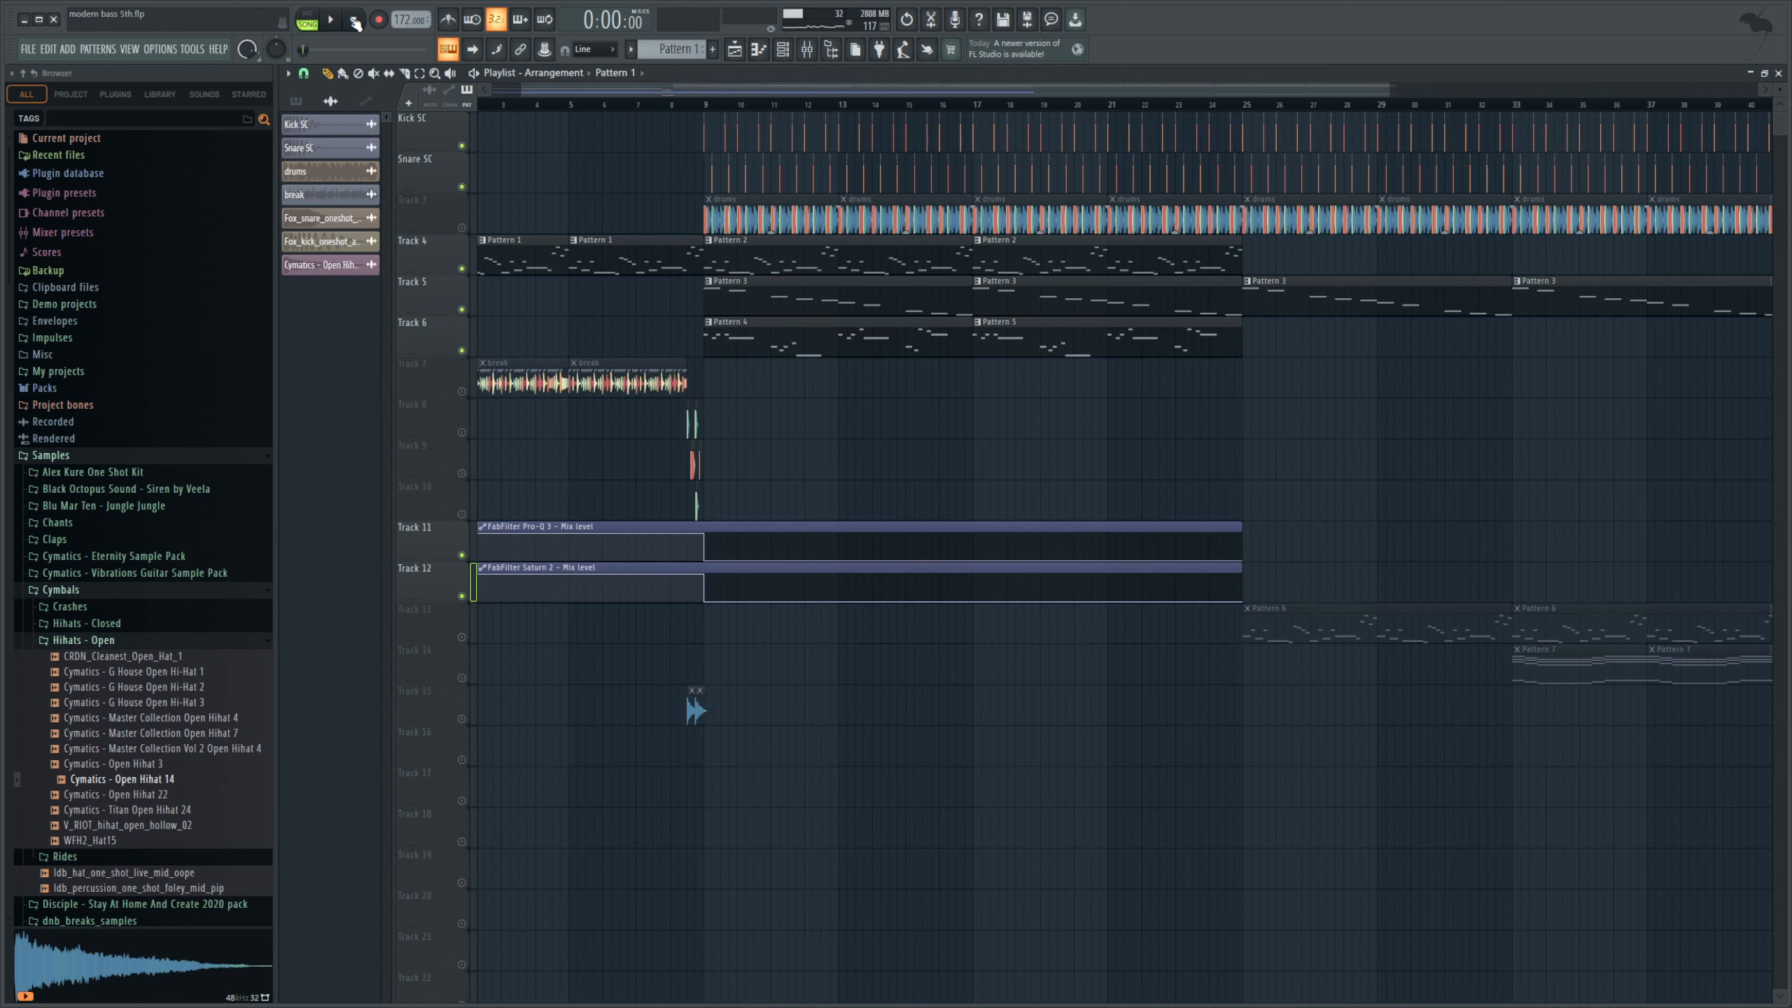
- Inspect the soothe2 settings in the Insert 3 effect chain, arranging the plugin and mixer windows for a clear view
click(806, 49)
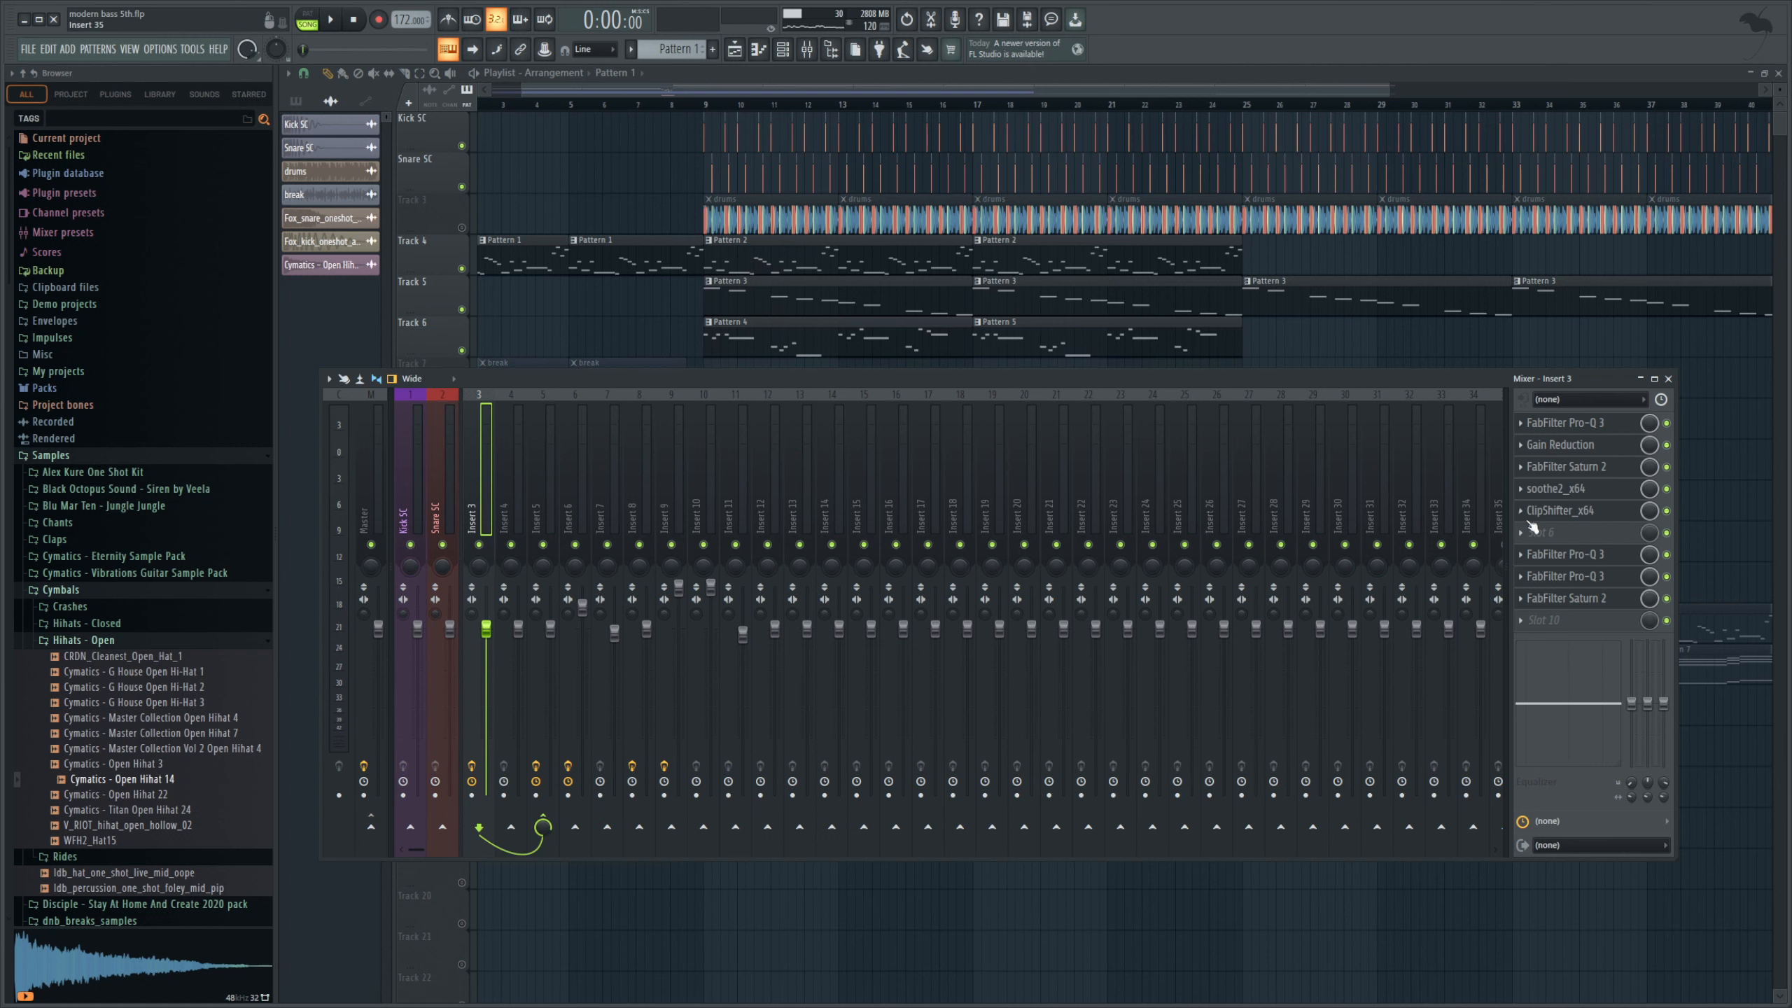
click(1577, 496)
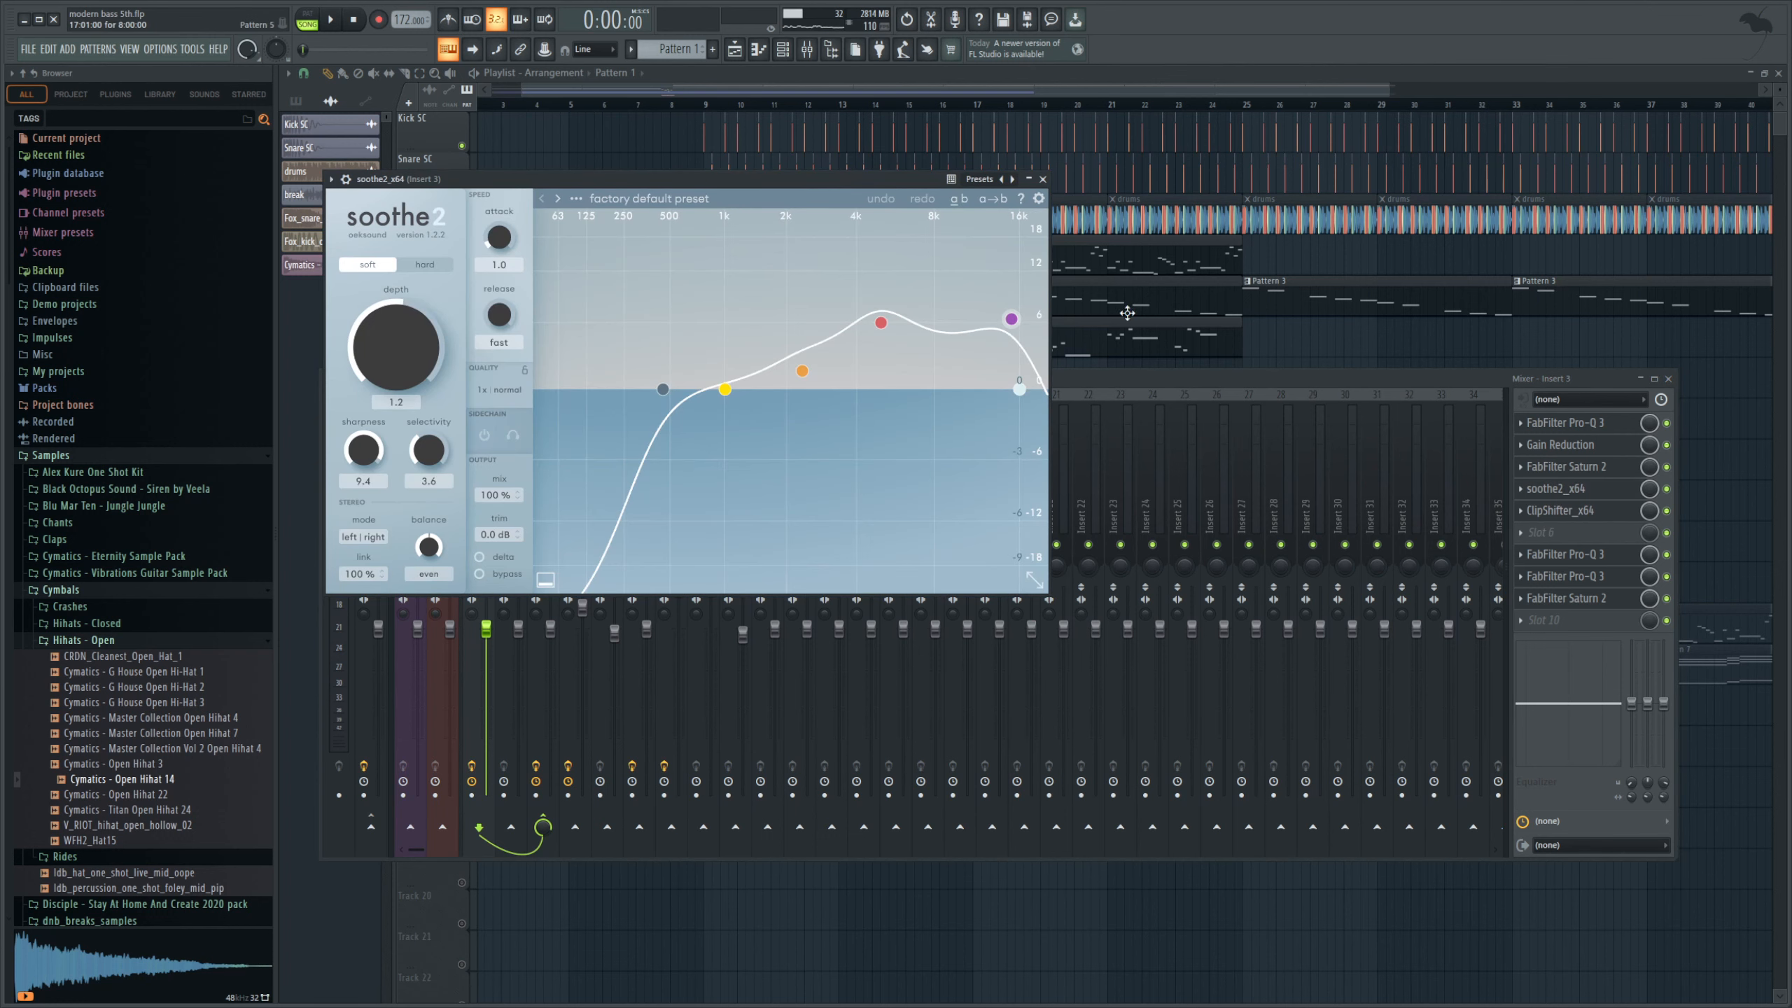
drag(922, 189, 1180, 339)
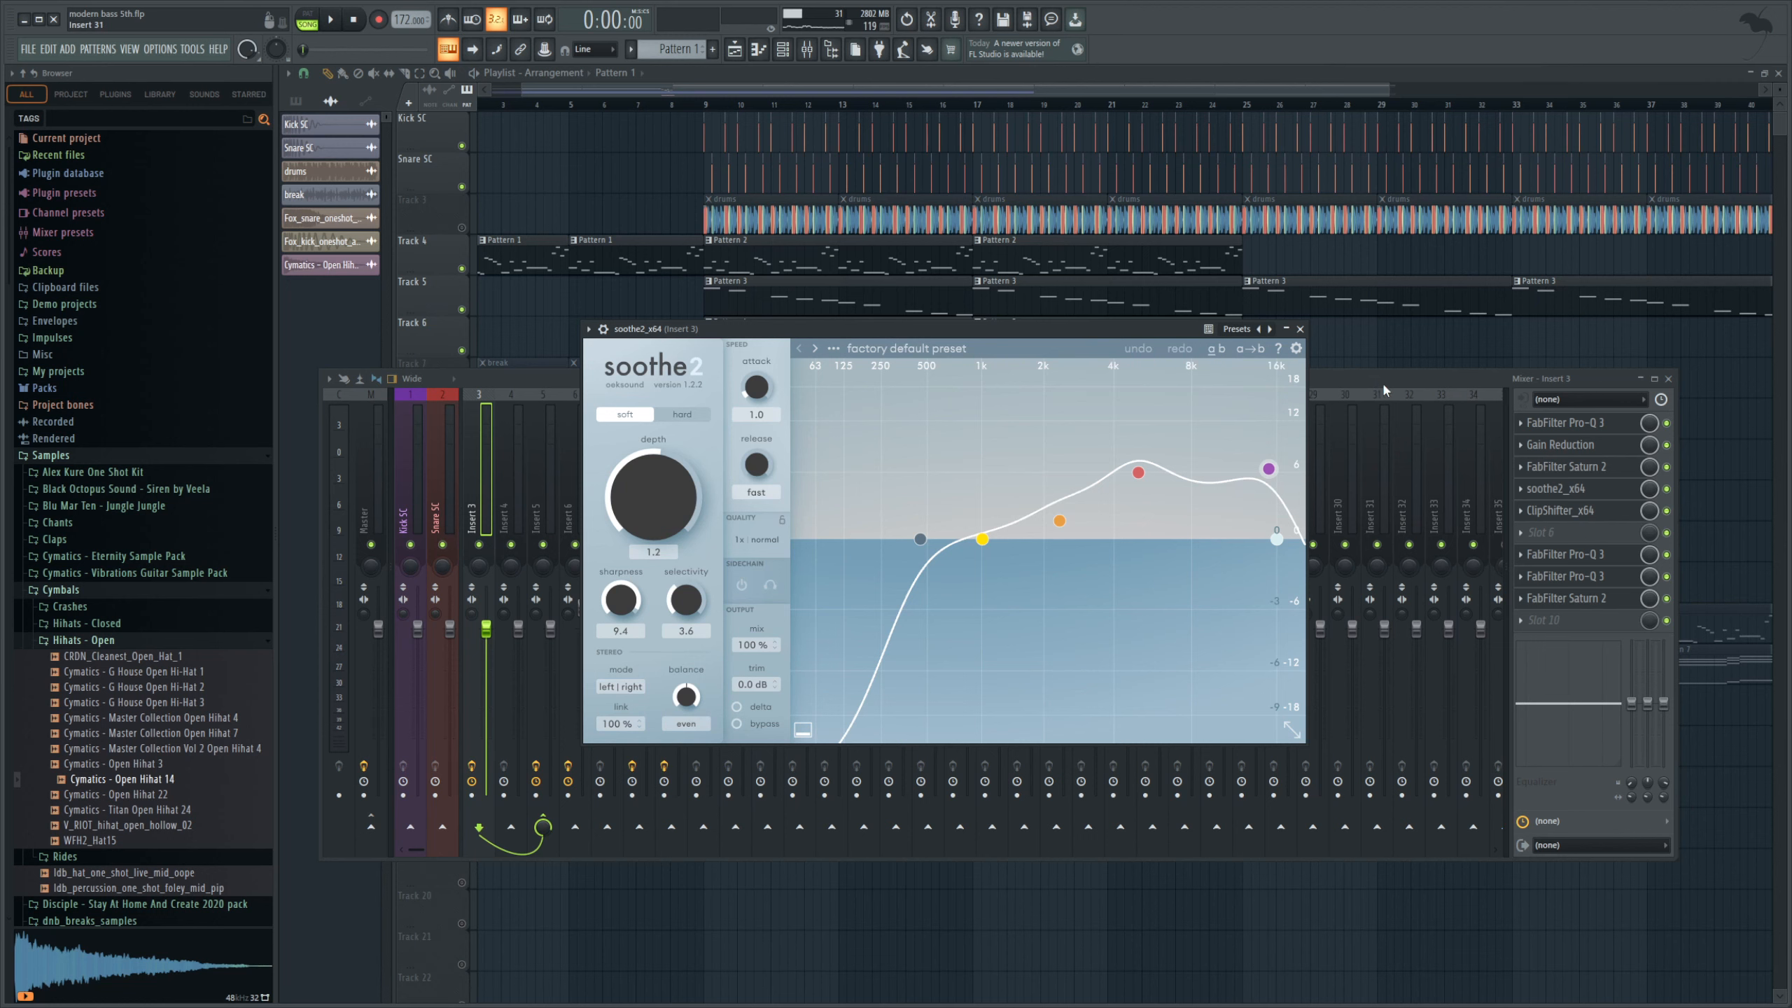
drag(1382, 382, 1319, 428)
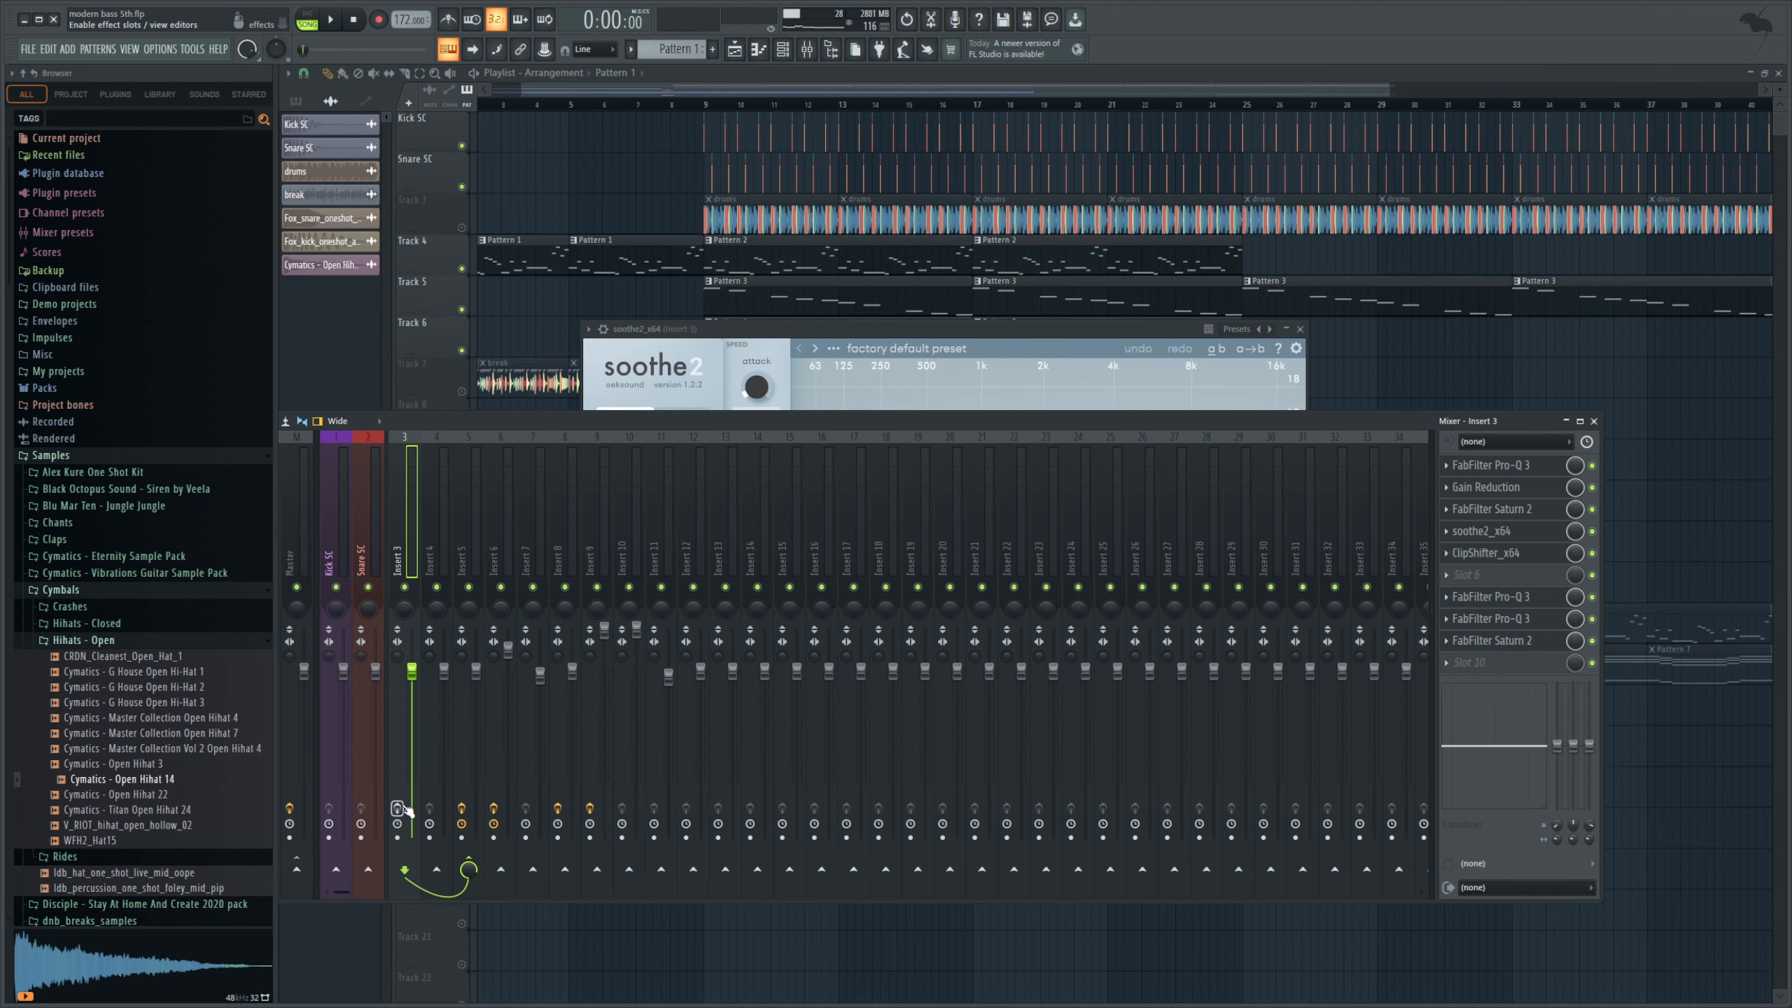
- Select Pattern 2, switch playback to pattern mode, and audition it with the channel rack shown over the playlist
click(752, 255)
click(308, 24)
click(330, 18)
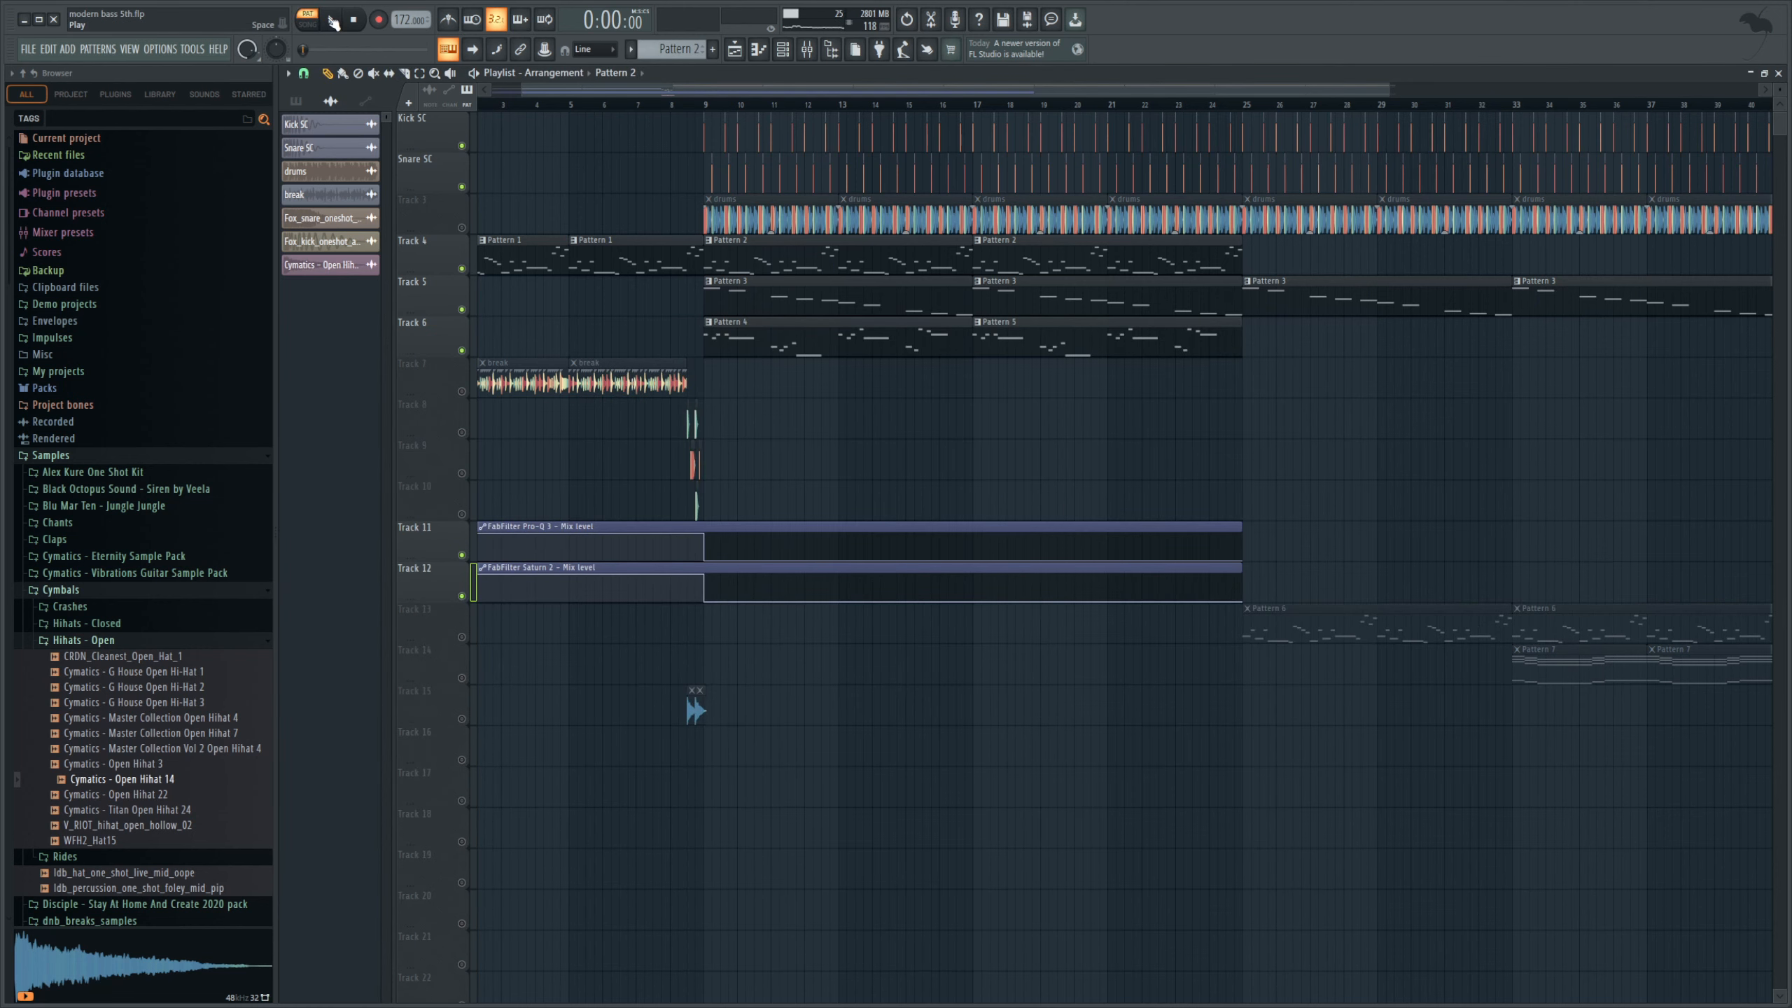
click(783, 50)
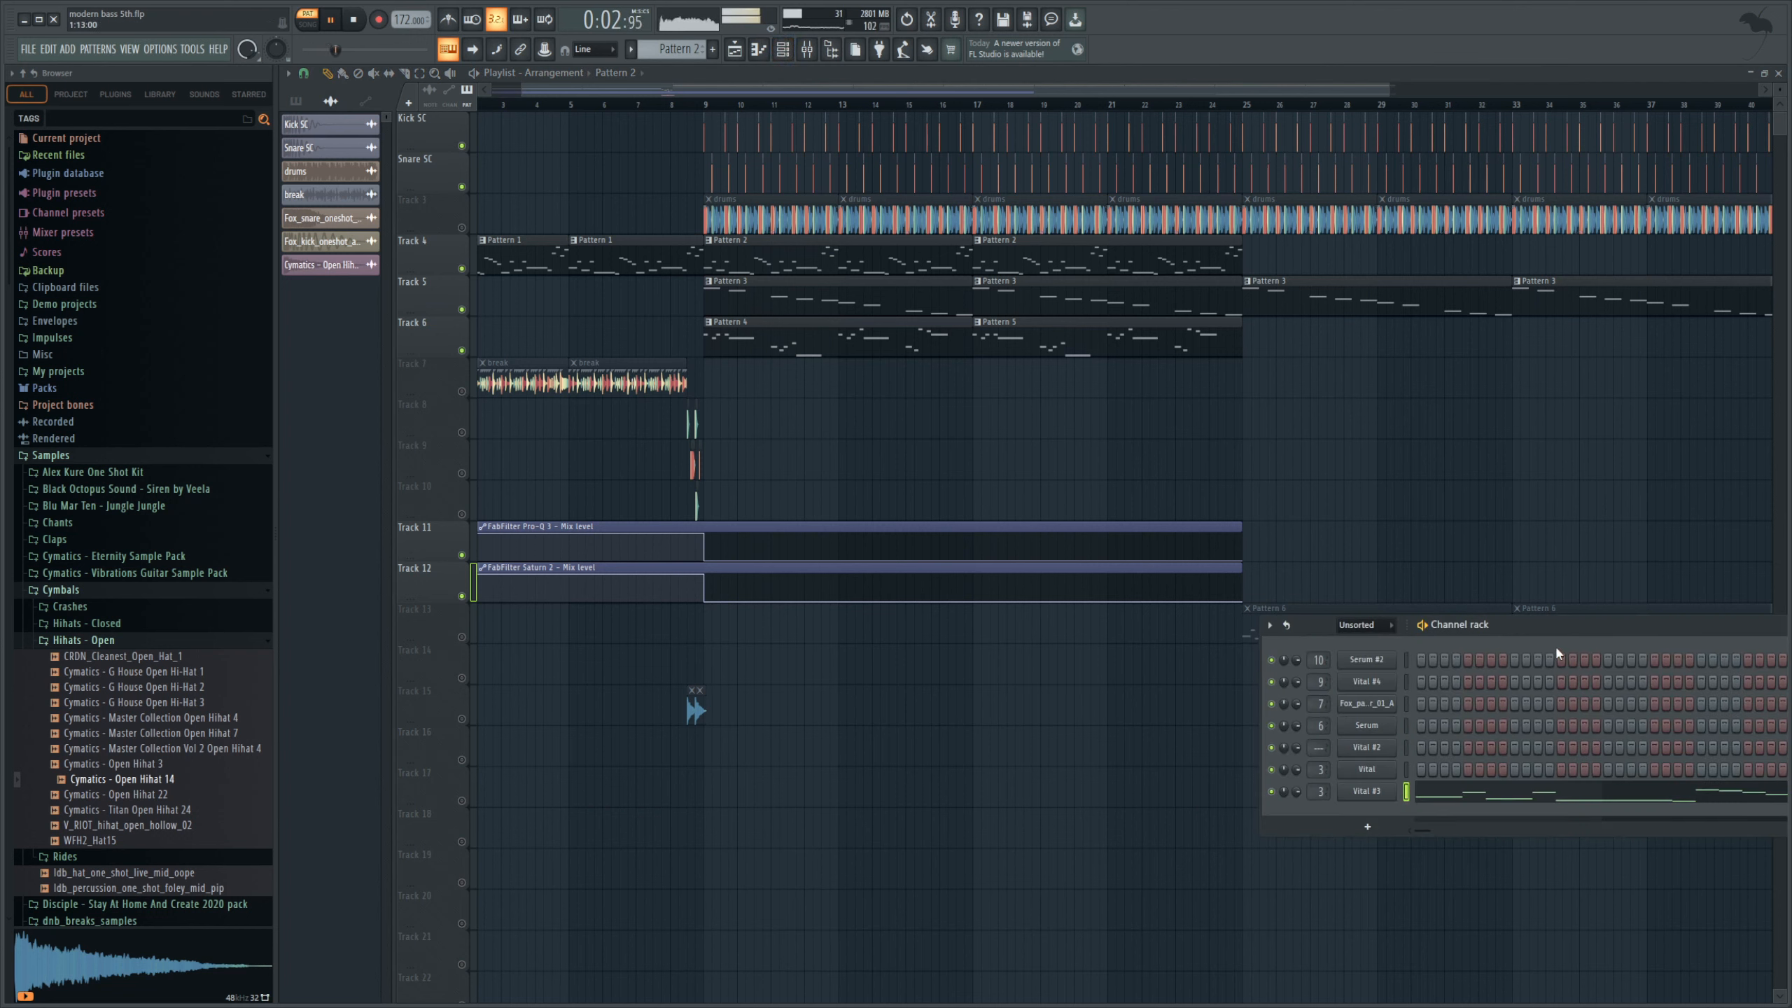
drag(1549, 625, 863, 607)
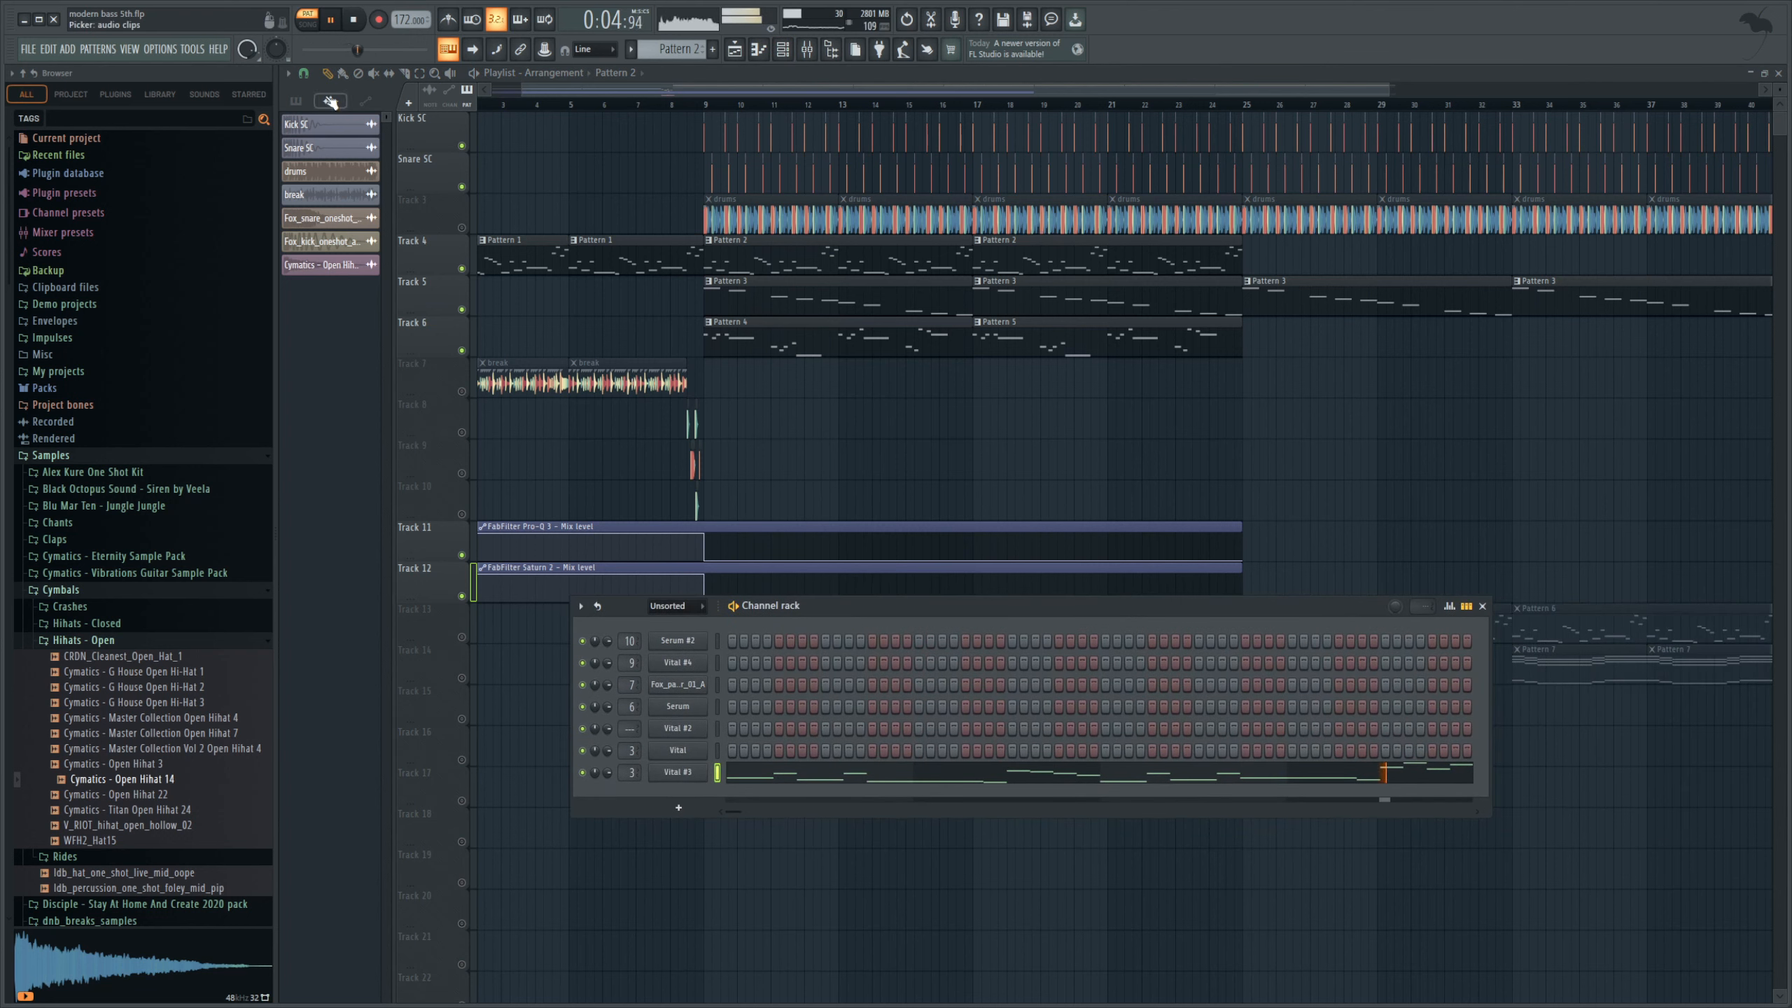
key(space)
- Open the Vital #3 synth from the channel rack and review its effects and oscillator settings
click(688, 776)
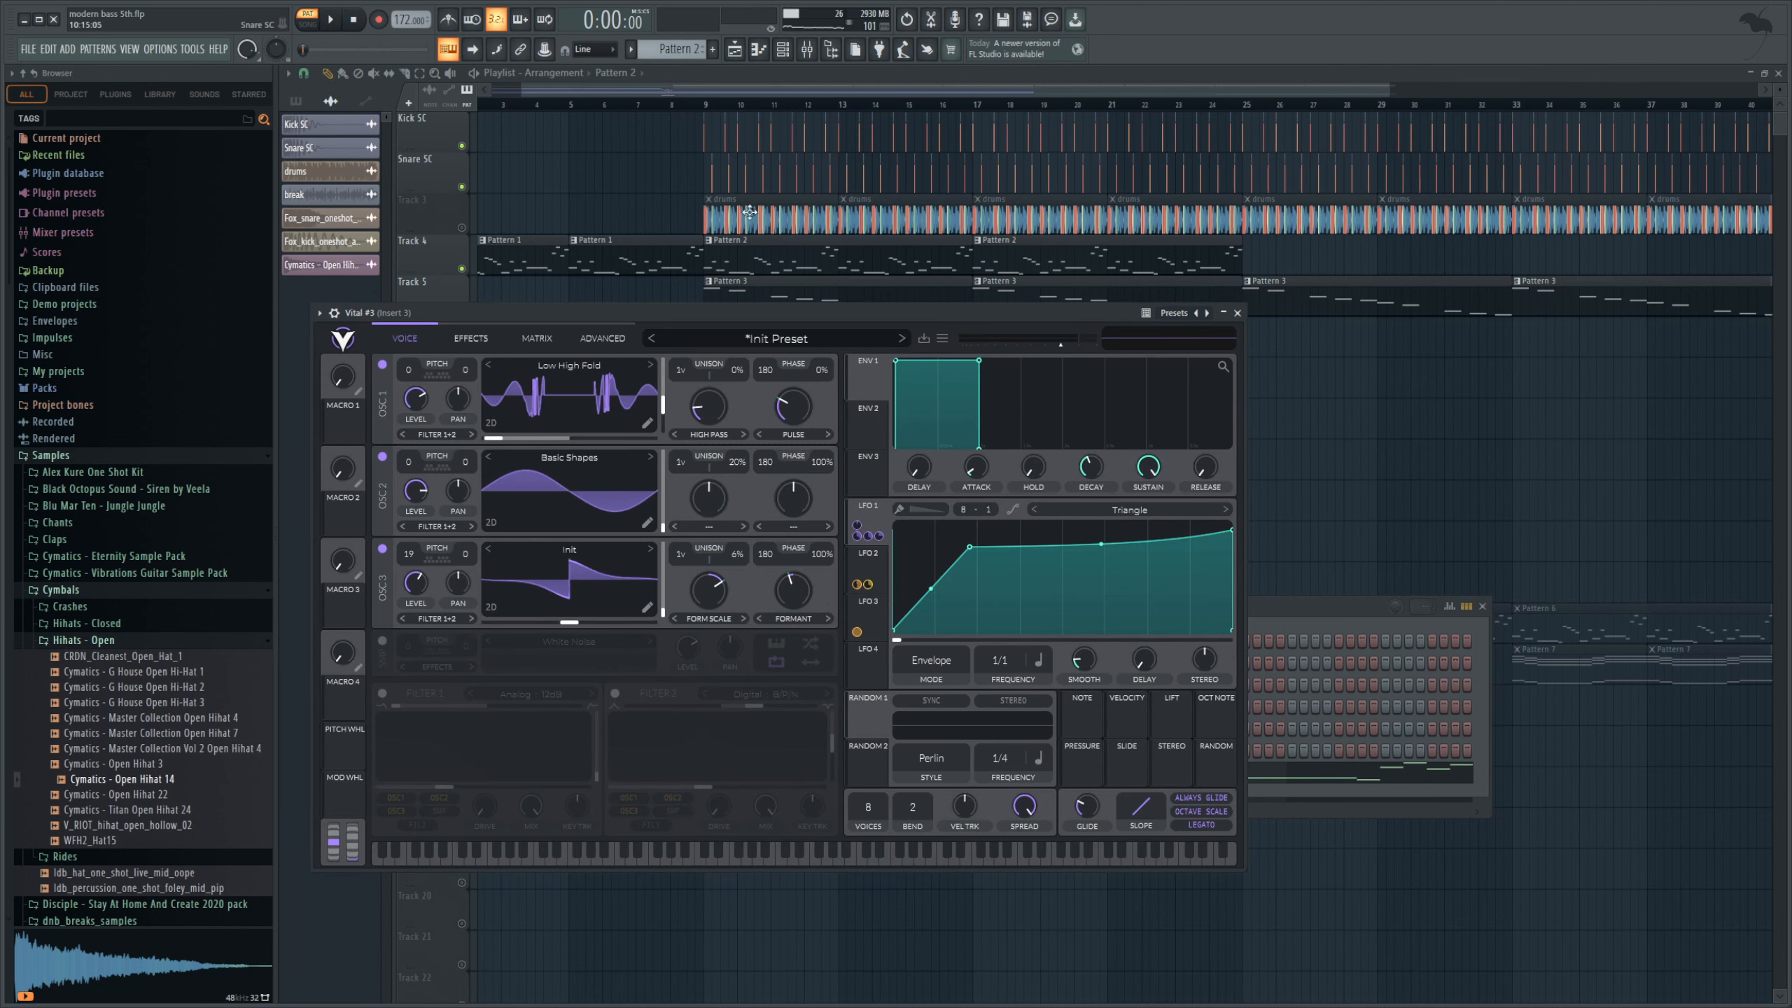
click(471, 338)
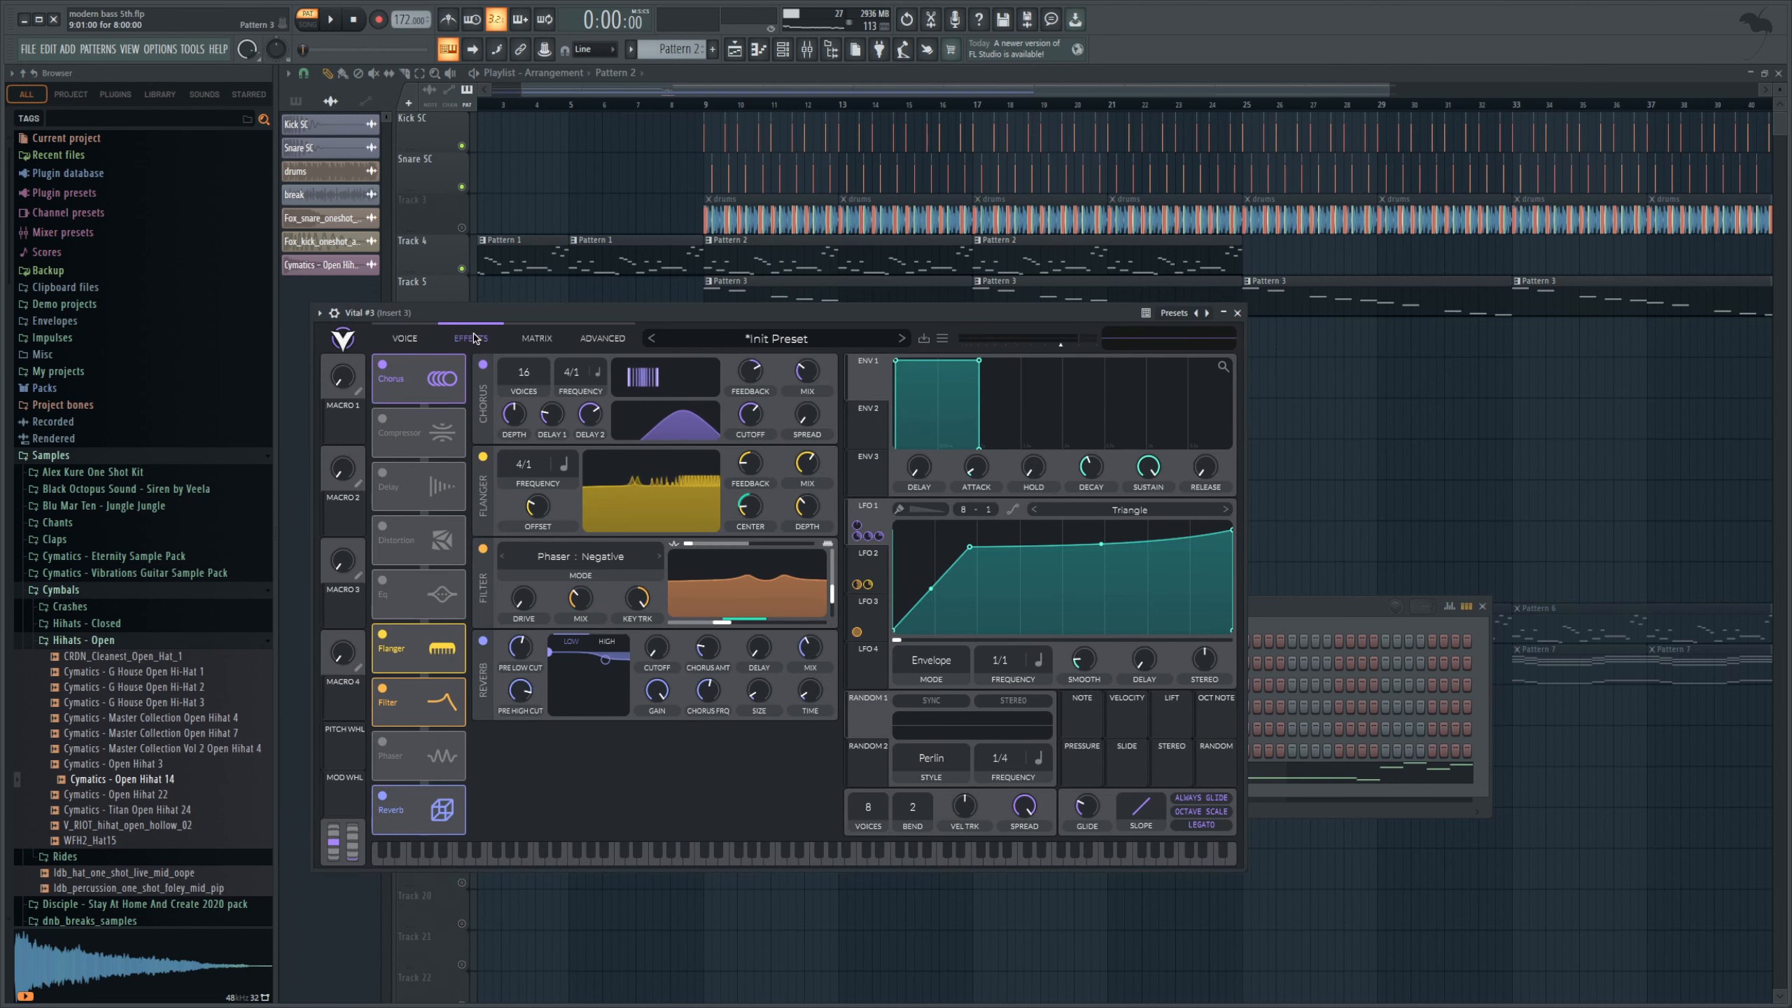
click(406, 339)
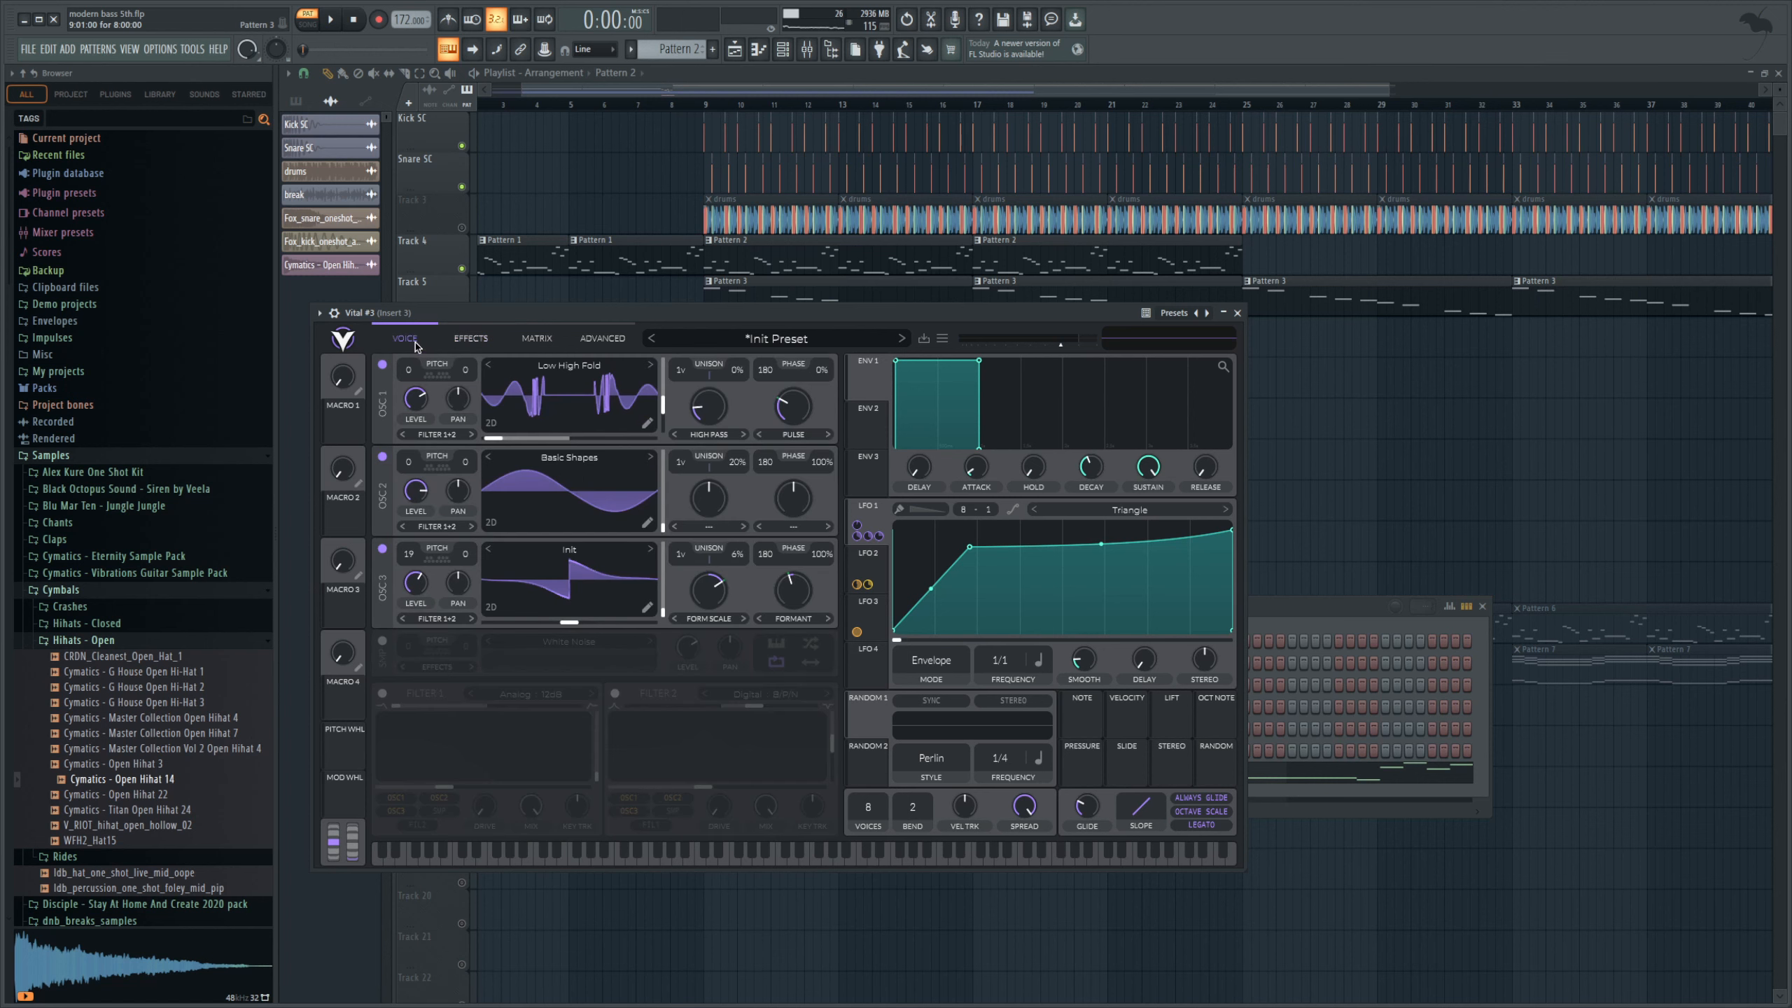
- Switch off oscillators 2 and 3 in Vital #3, leaving only oscillator 1 on, and reposition the synth window
click(381, 456)
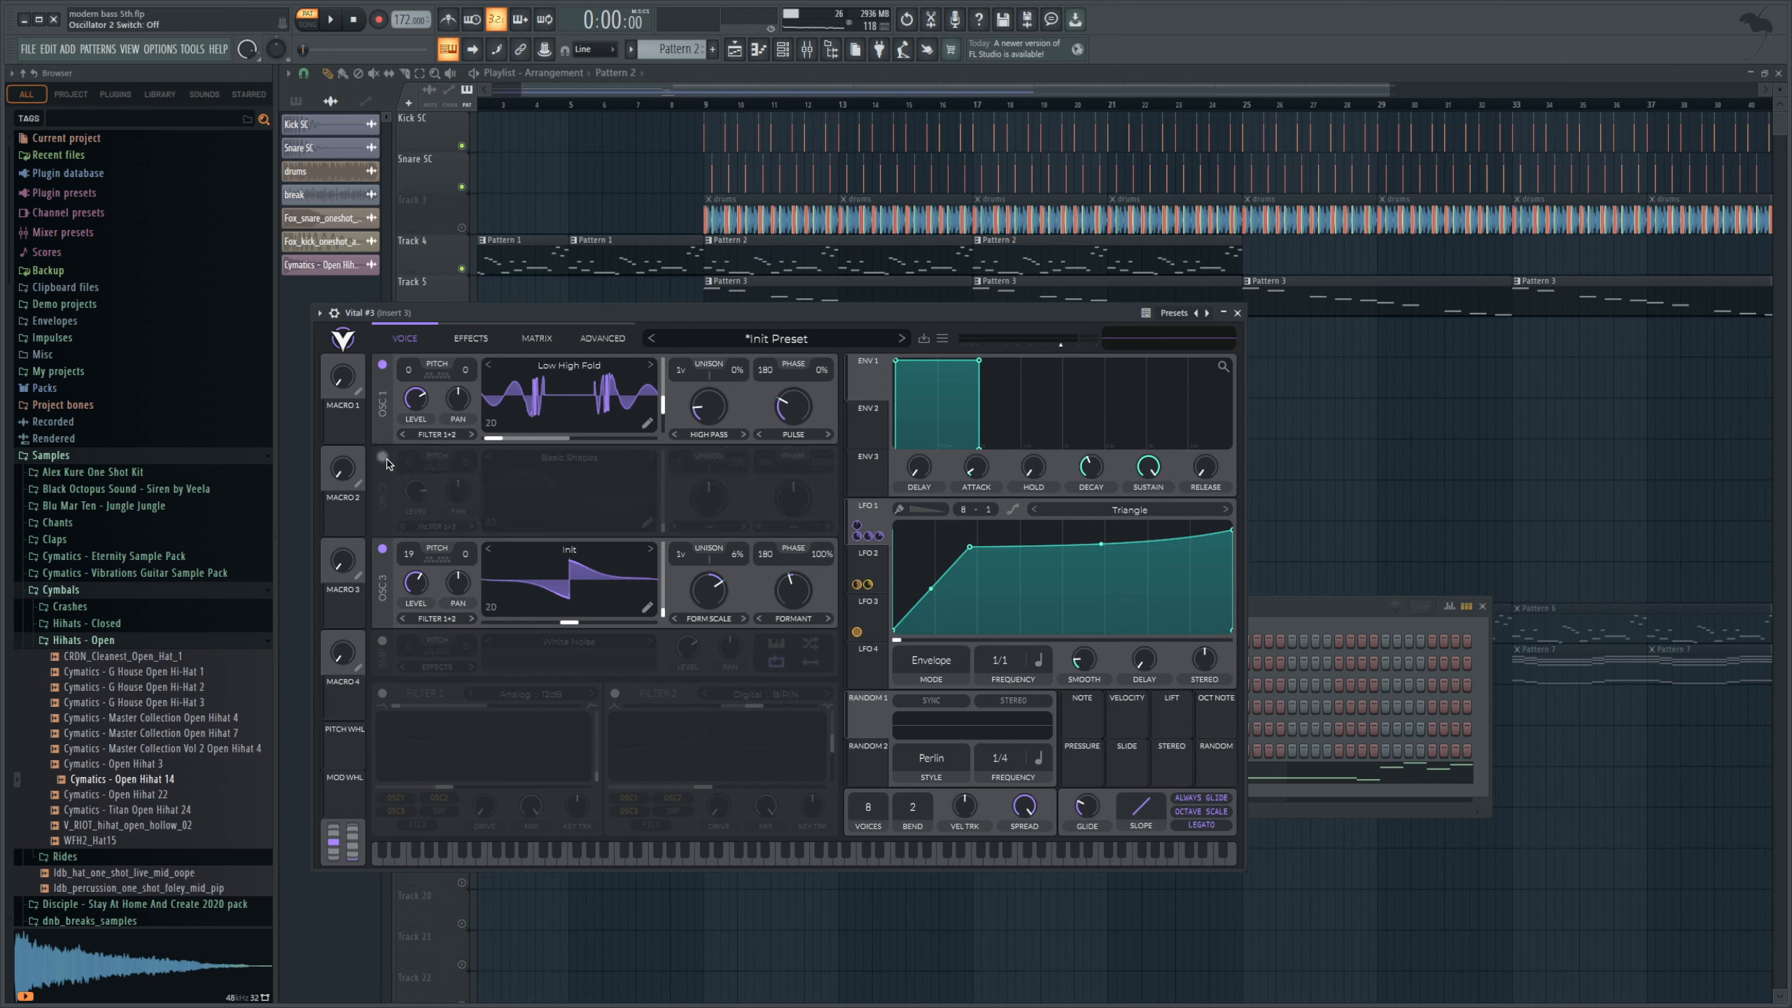
click(381, 548)
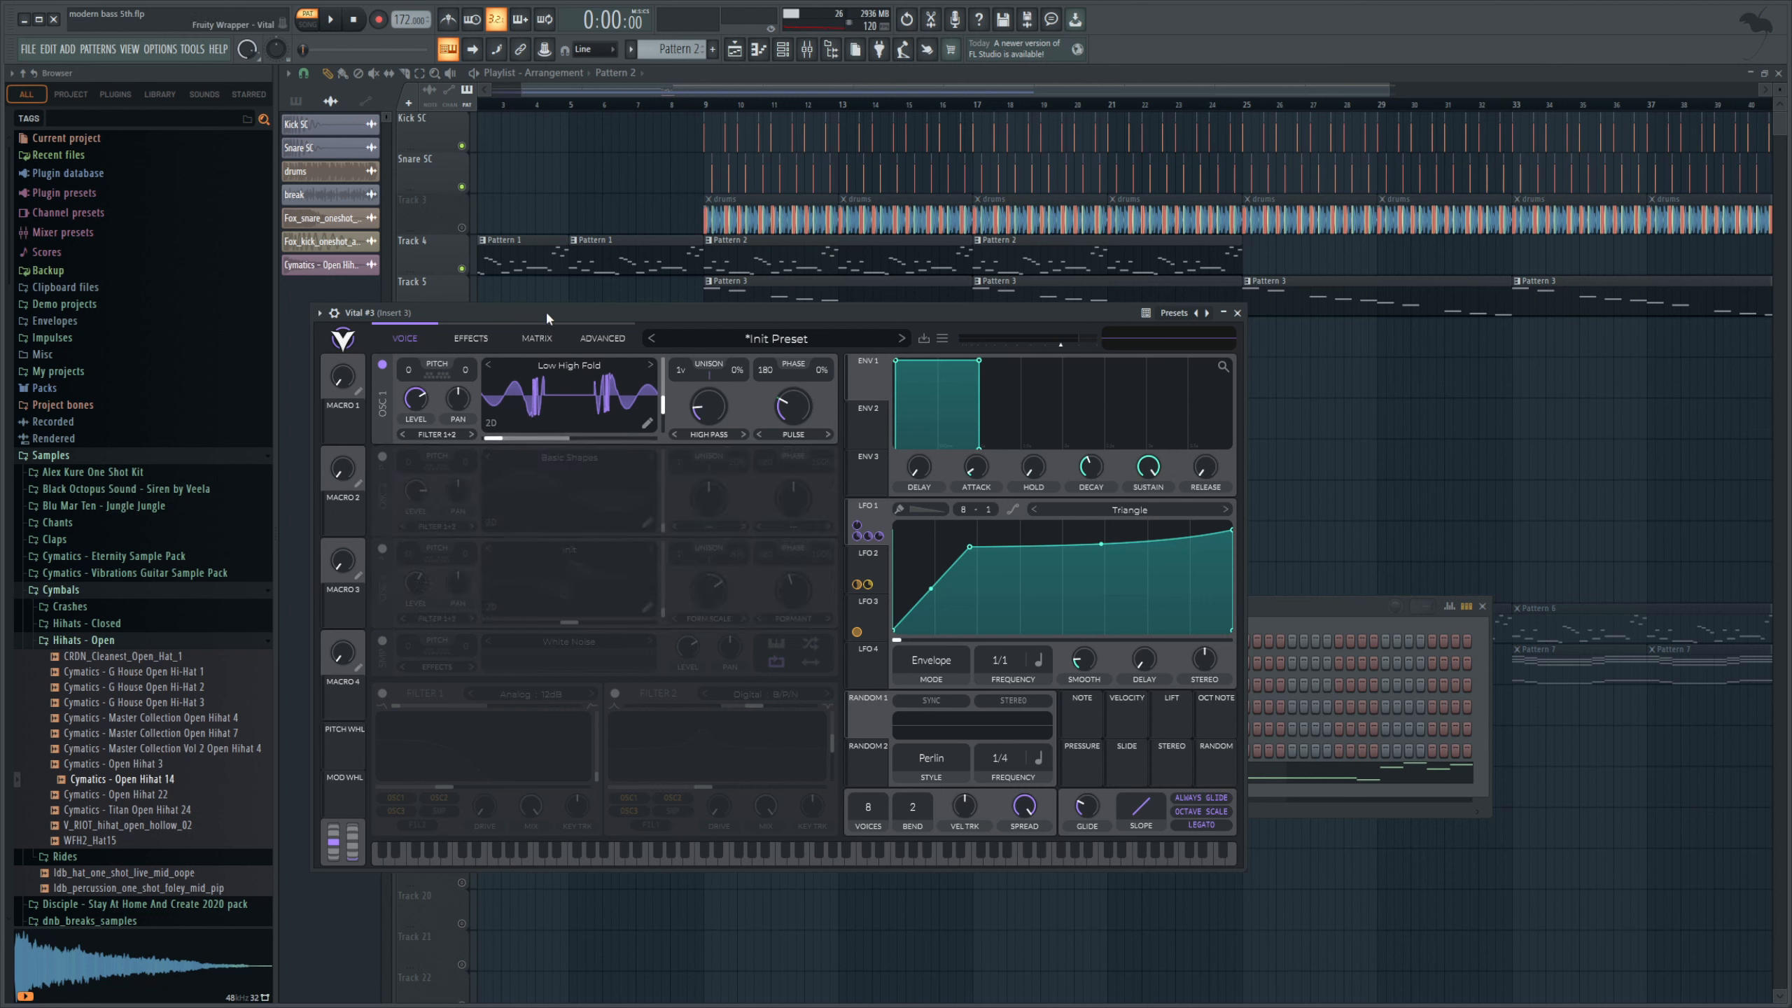
drag(543, 308, 802, 358)
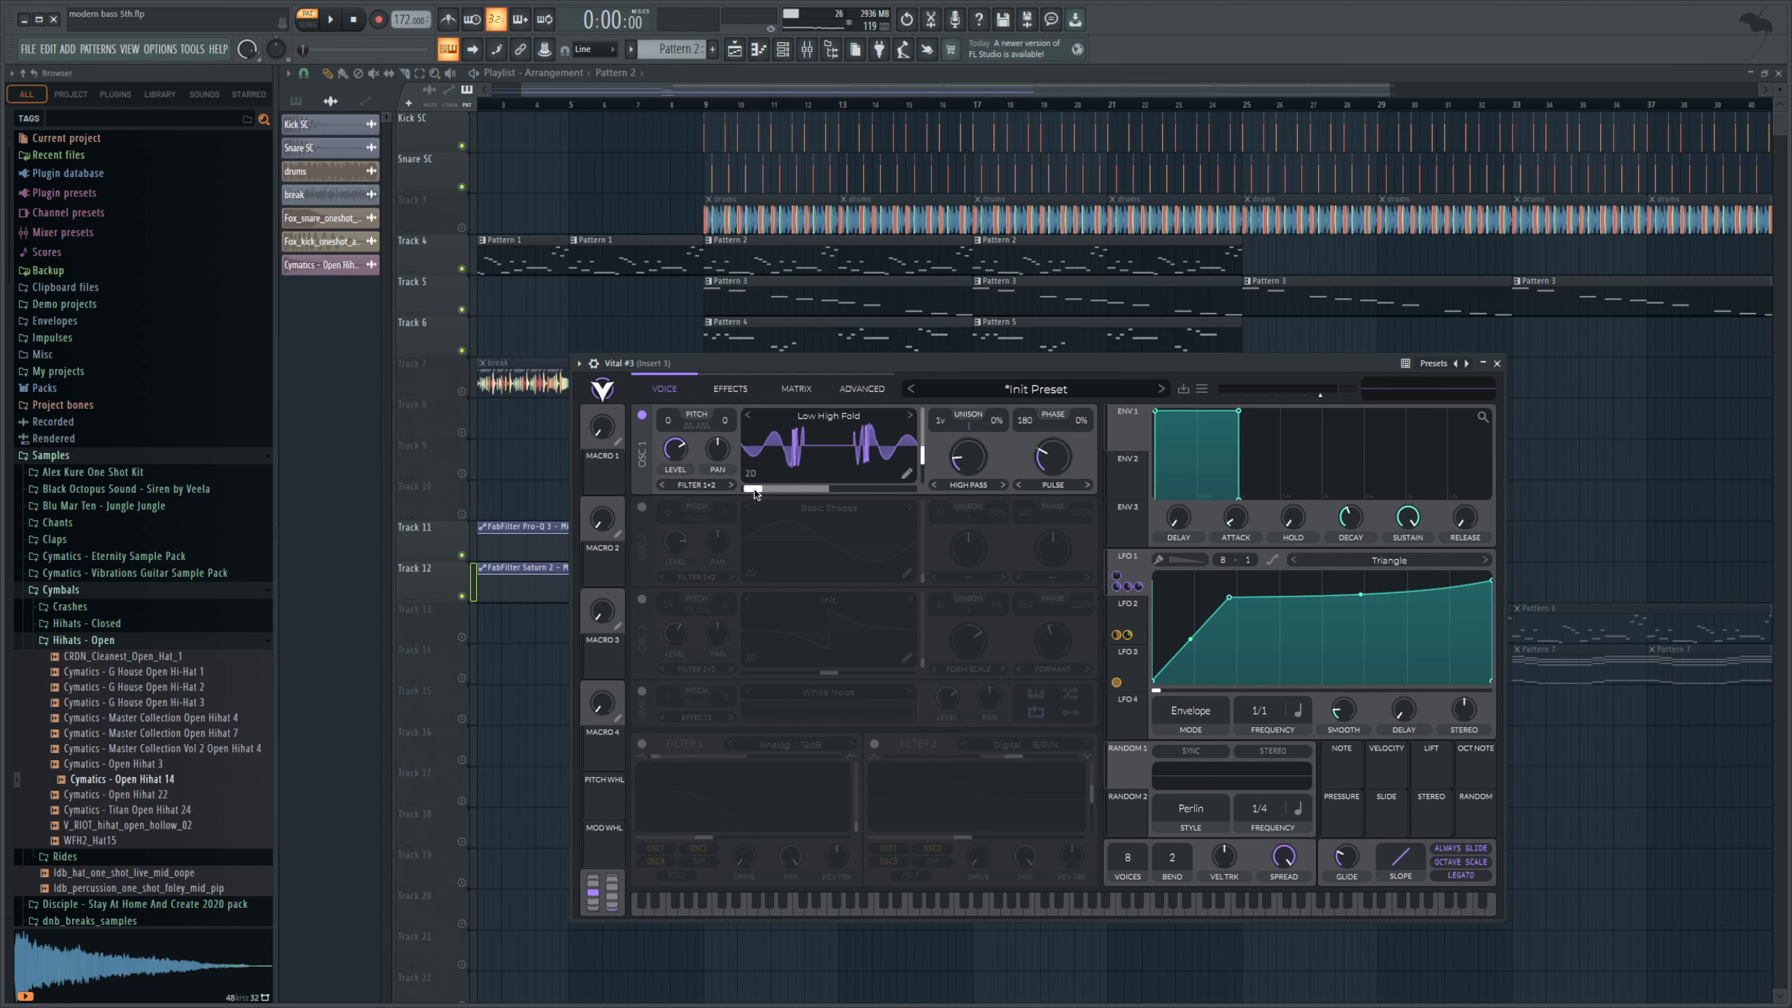
- Set oscillator 1's distortion phase to 40 and wave frame to about 102, and save the project while auditioning the pattern
drag(754, 494, 771, 497)
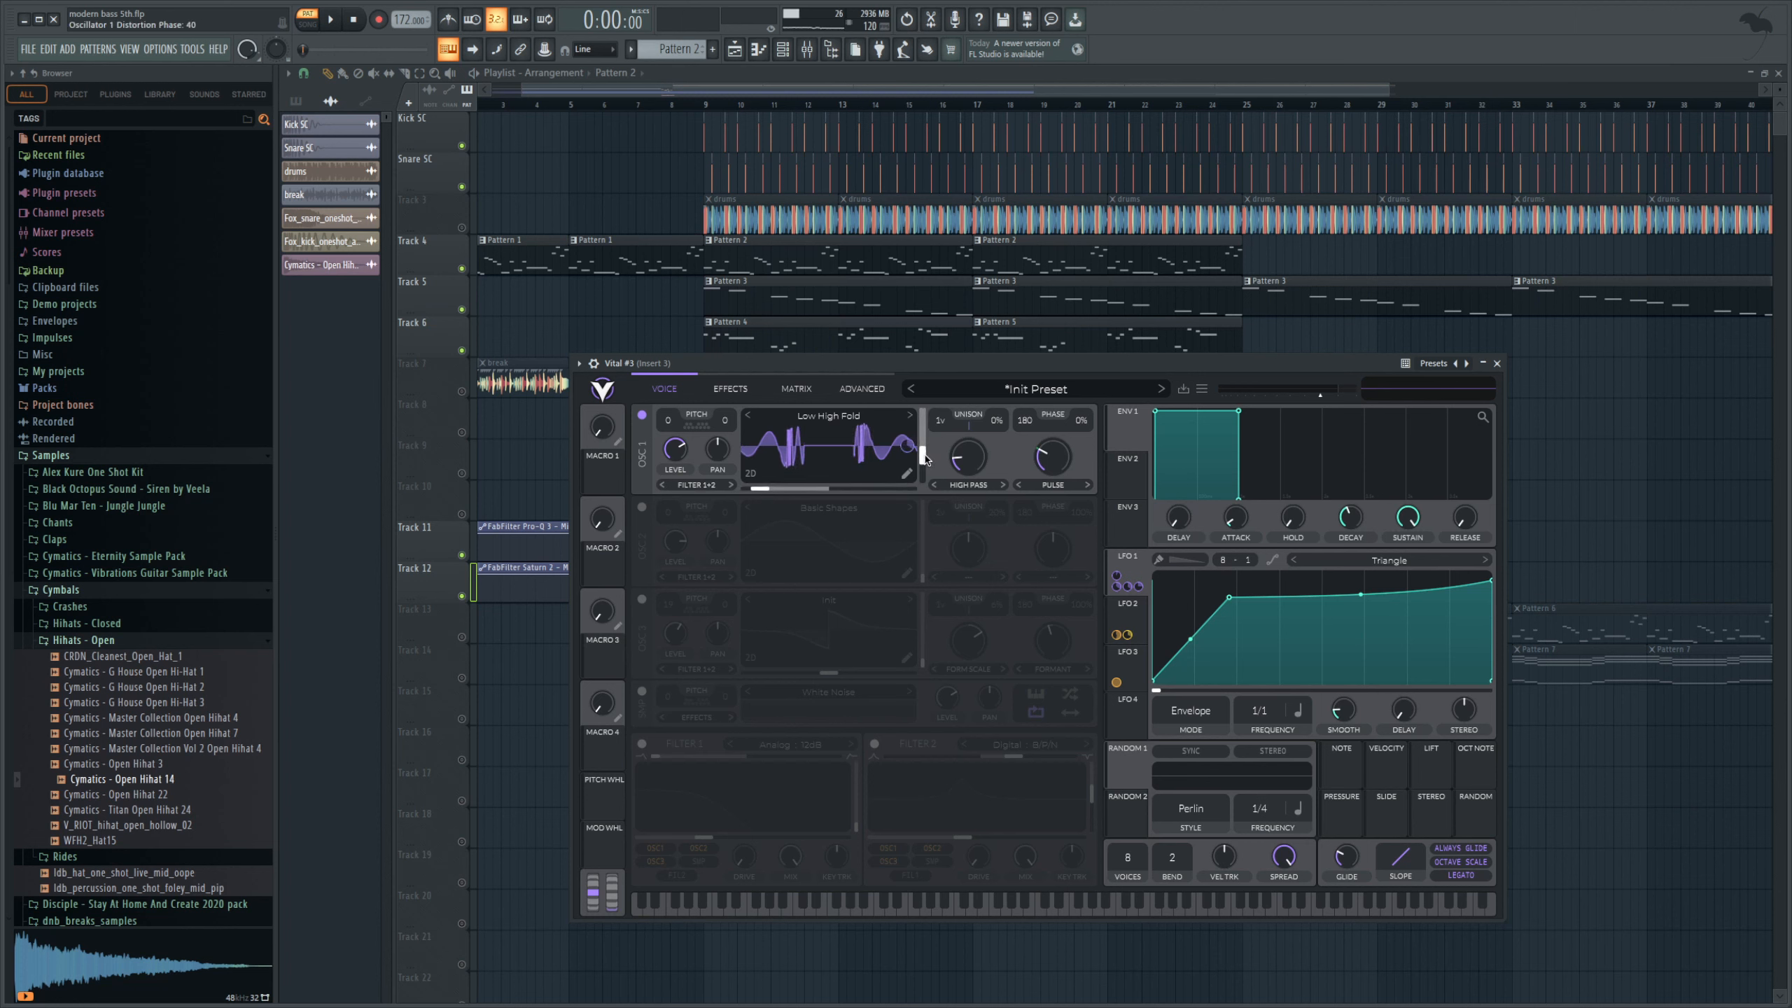
drag(926, 455, 925, 460)
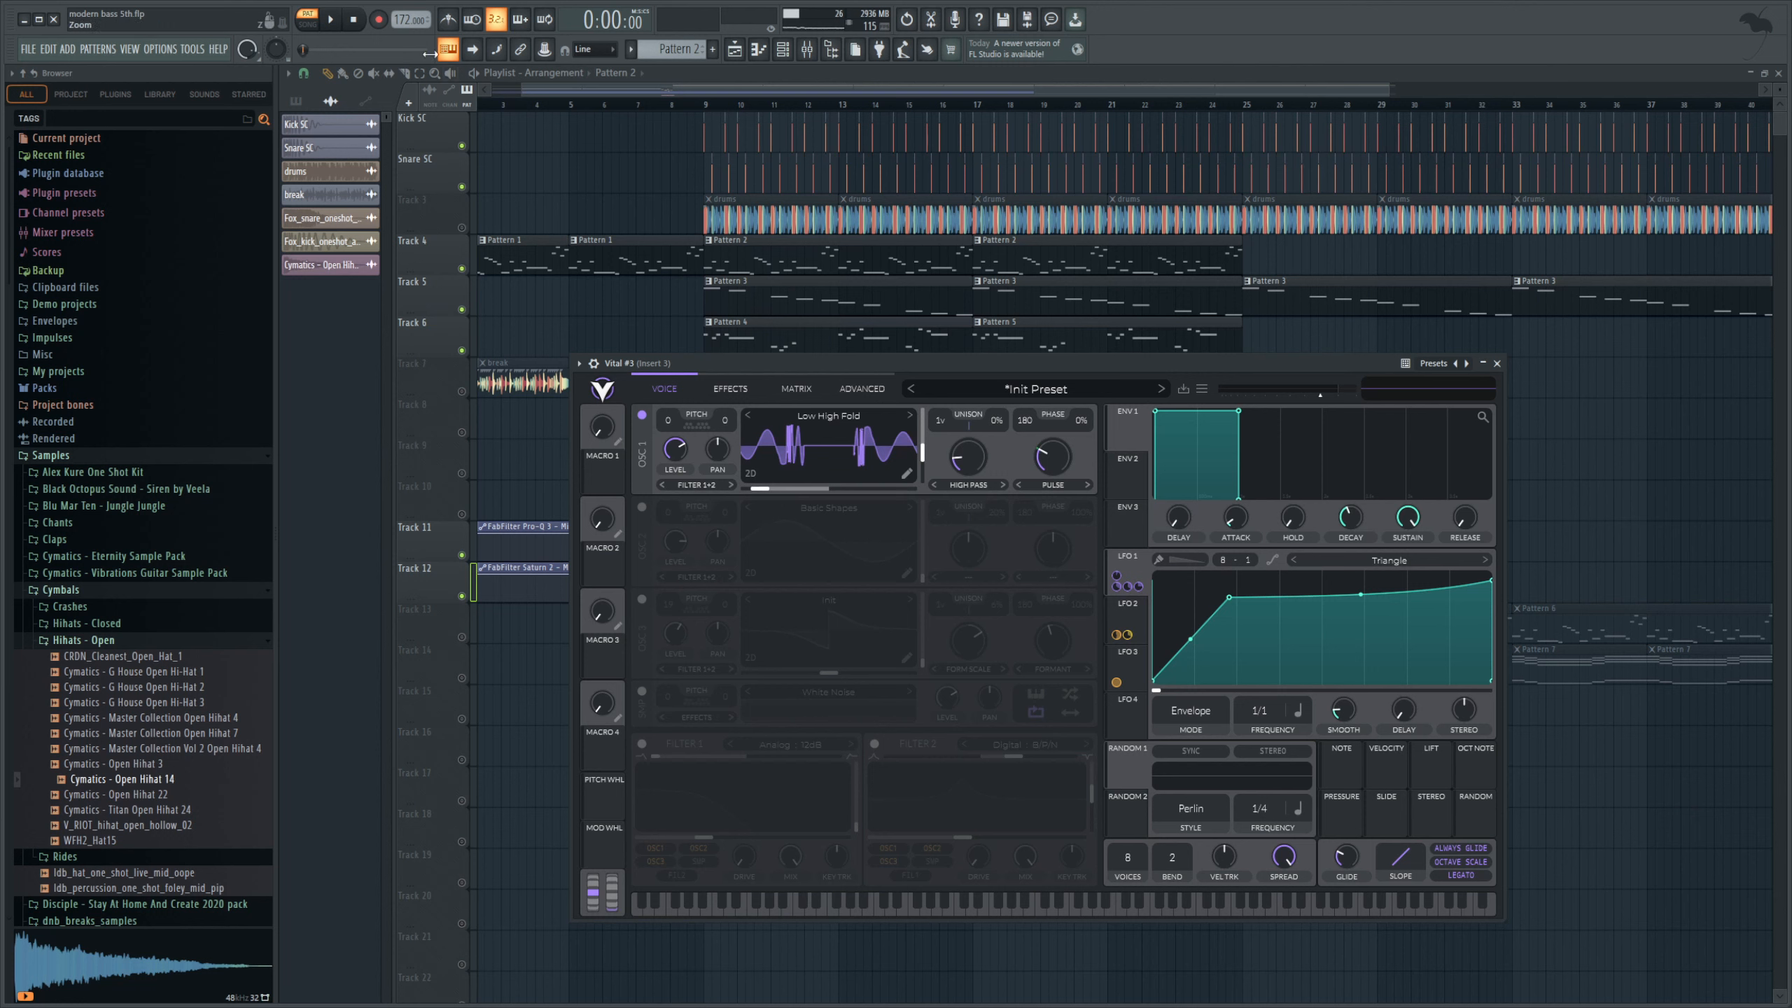
key(space)
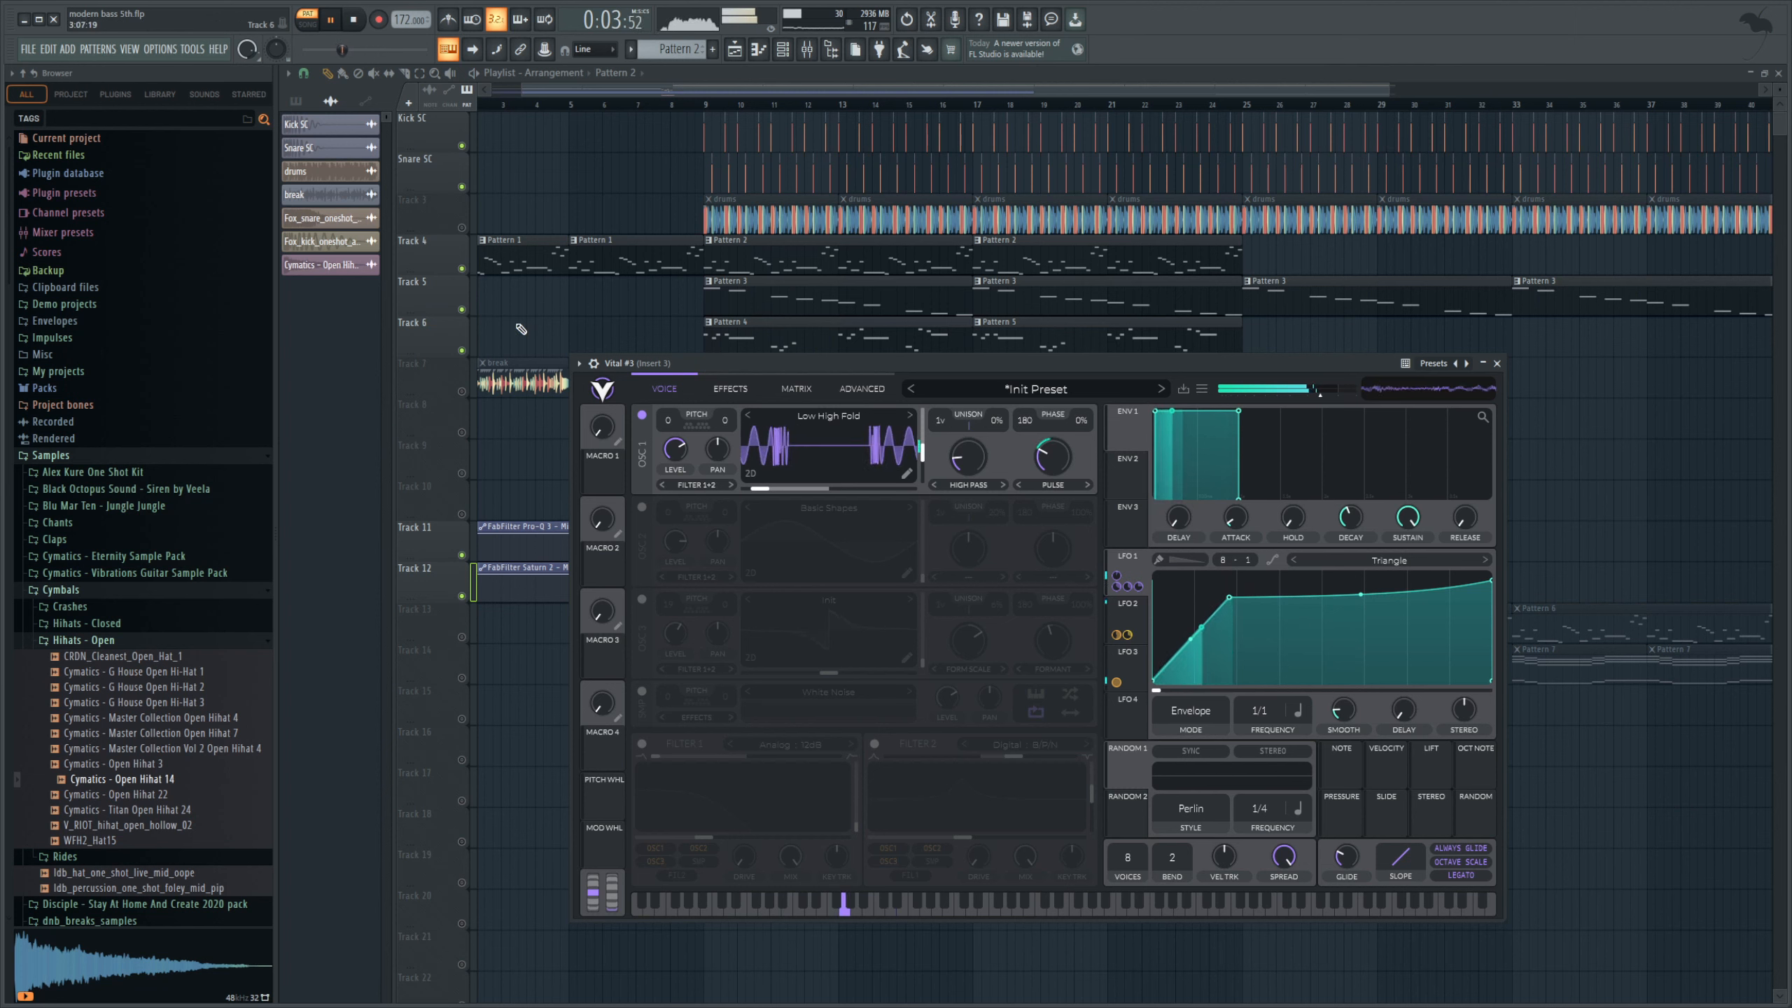
key(ctrl+s)
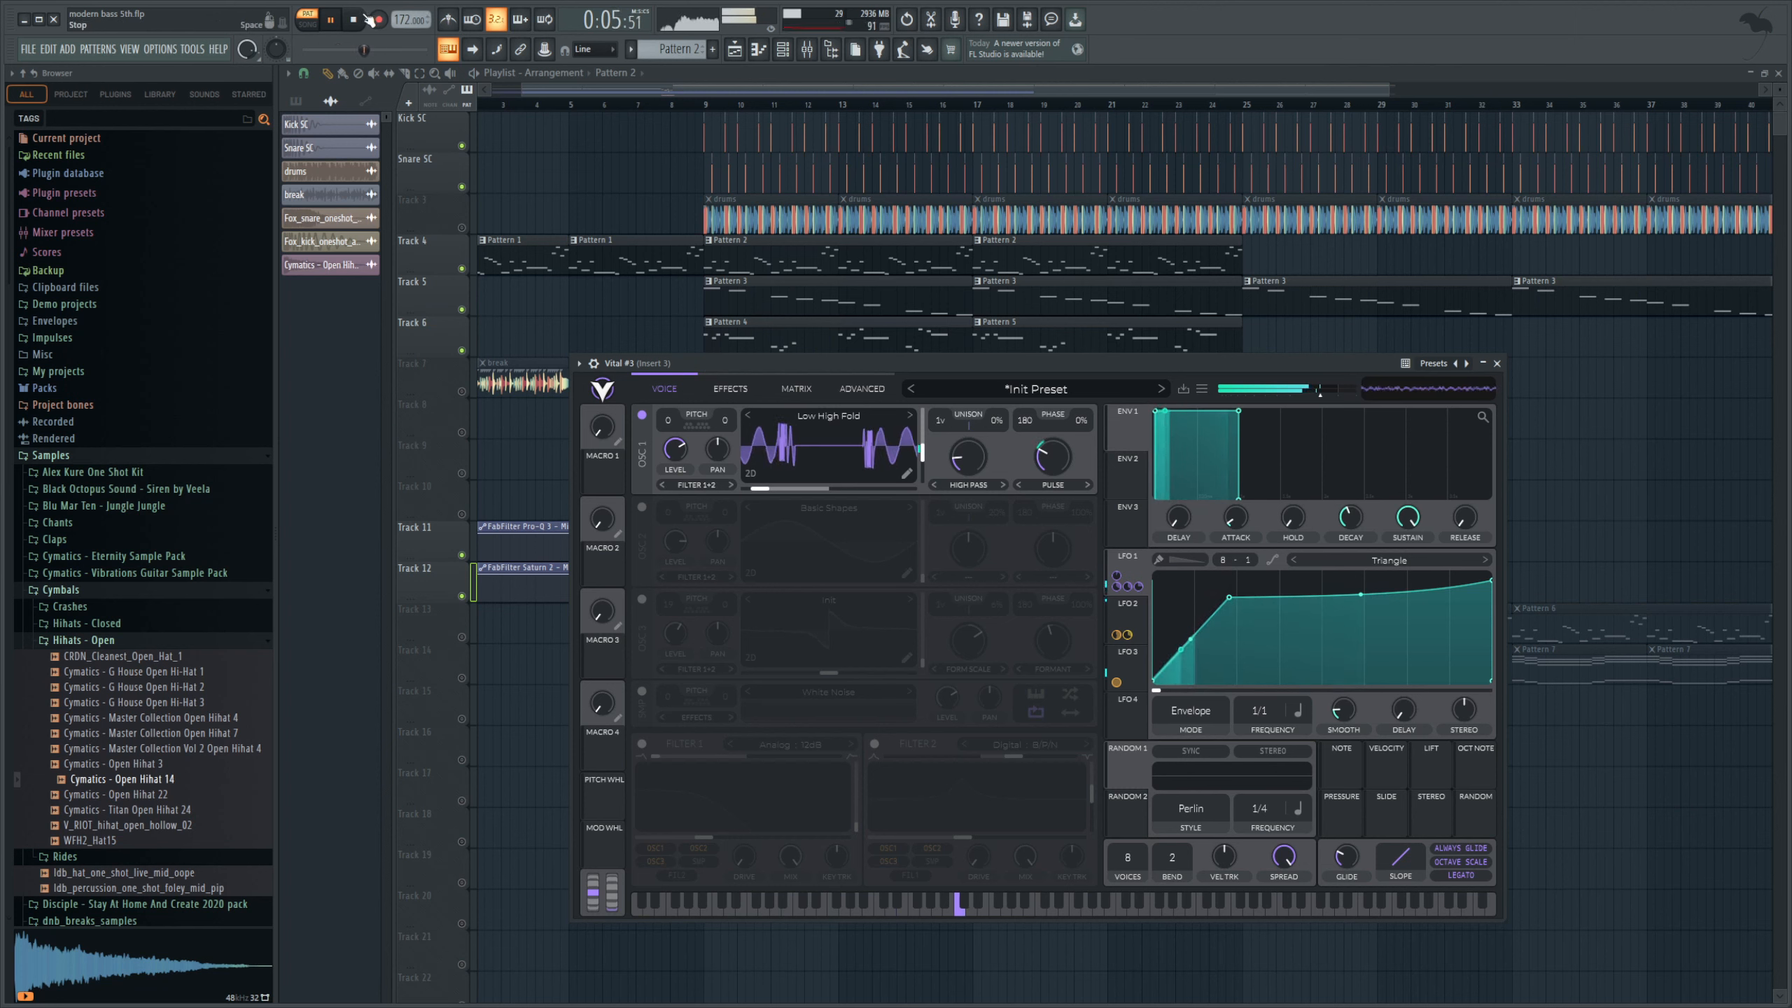
key(space)
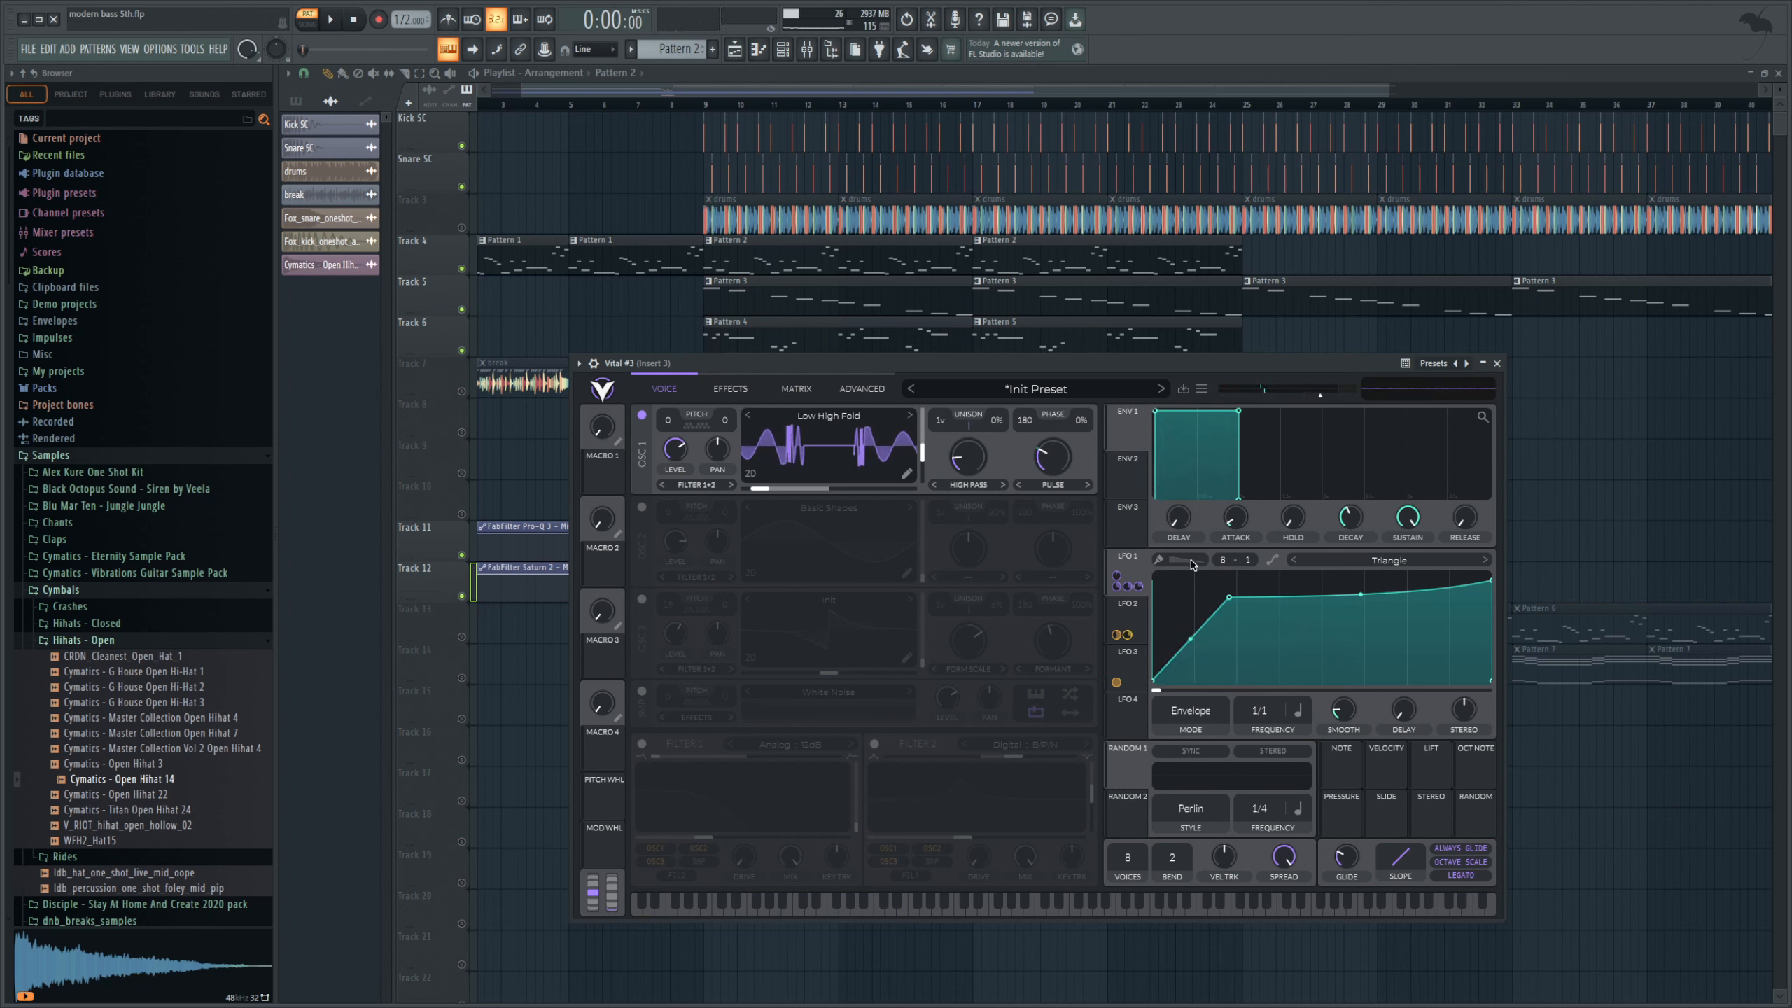
- Pull the early corner point of the LFO 1 curve down near the baseline for a slow rise, and audition the pattern
click(1140, 563)
drag(1233, 603, 1206, 679)
key(space)
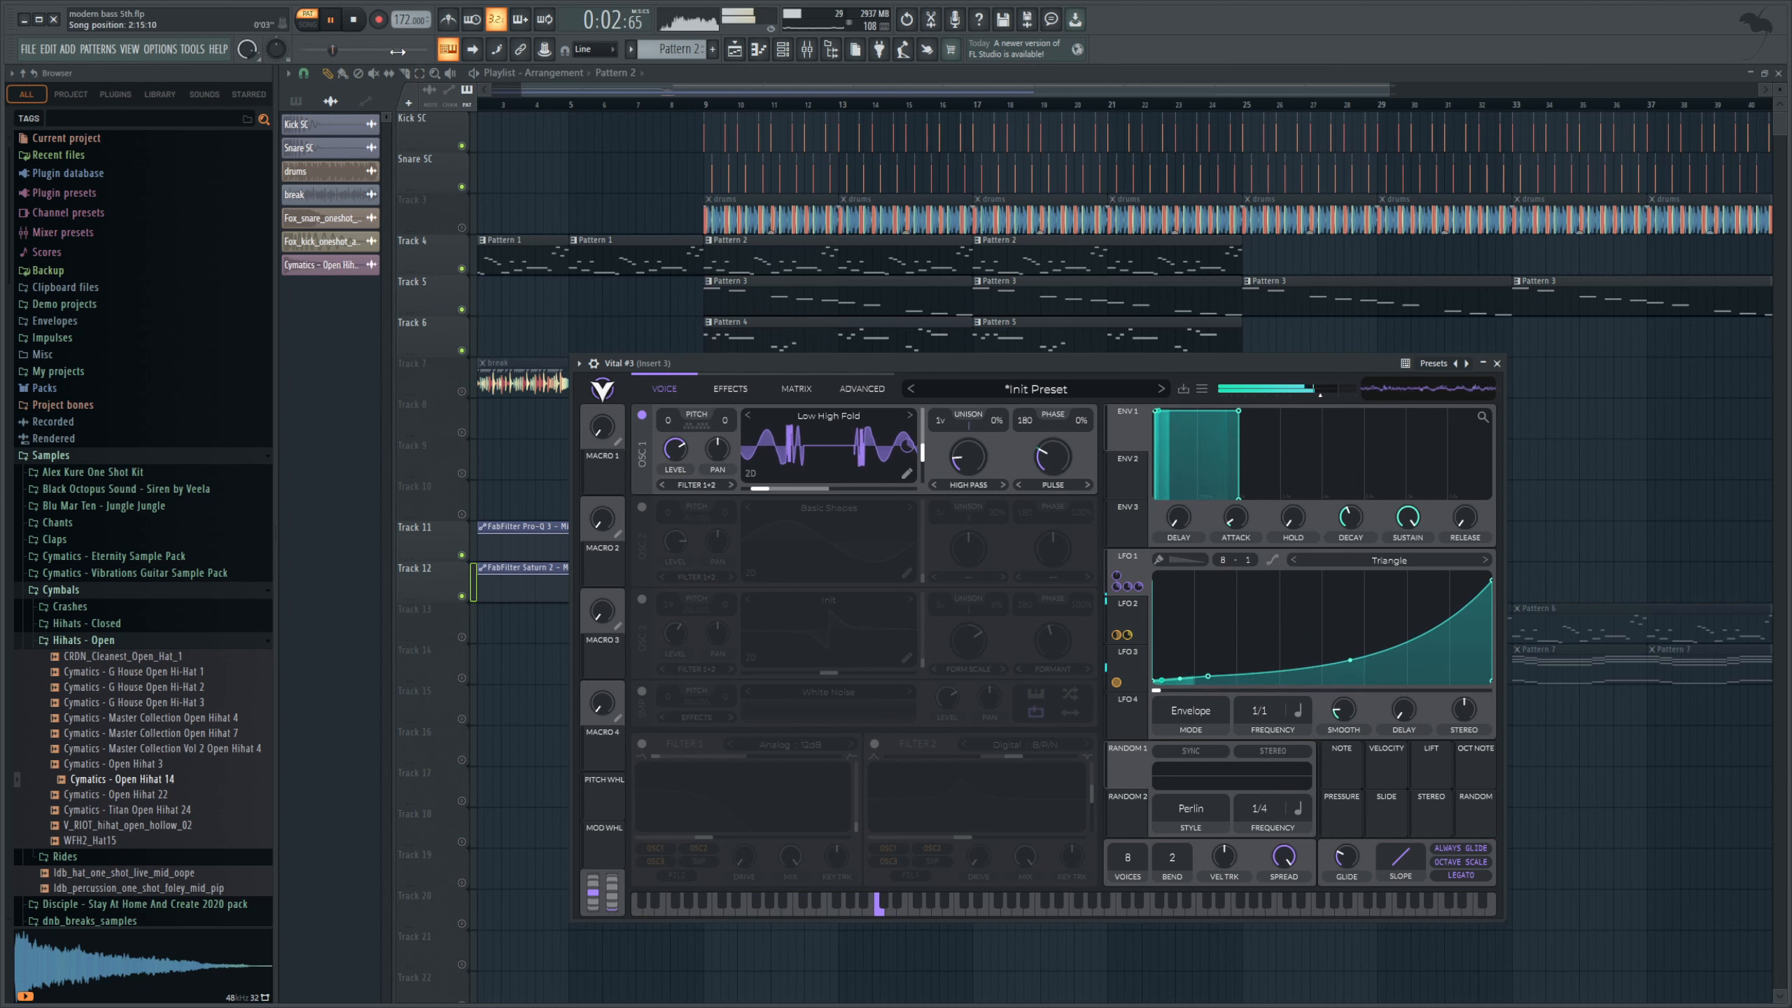
click(352, 23)
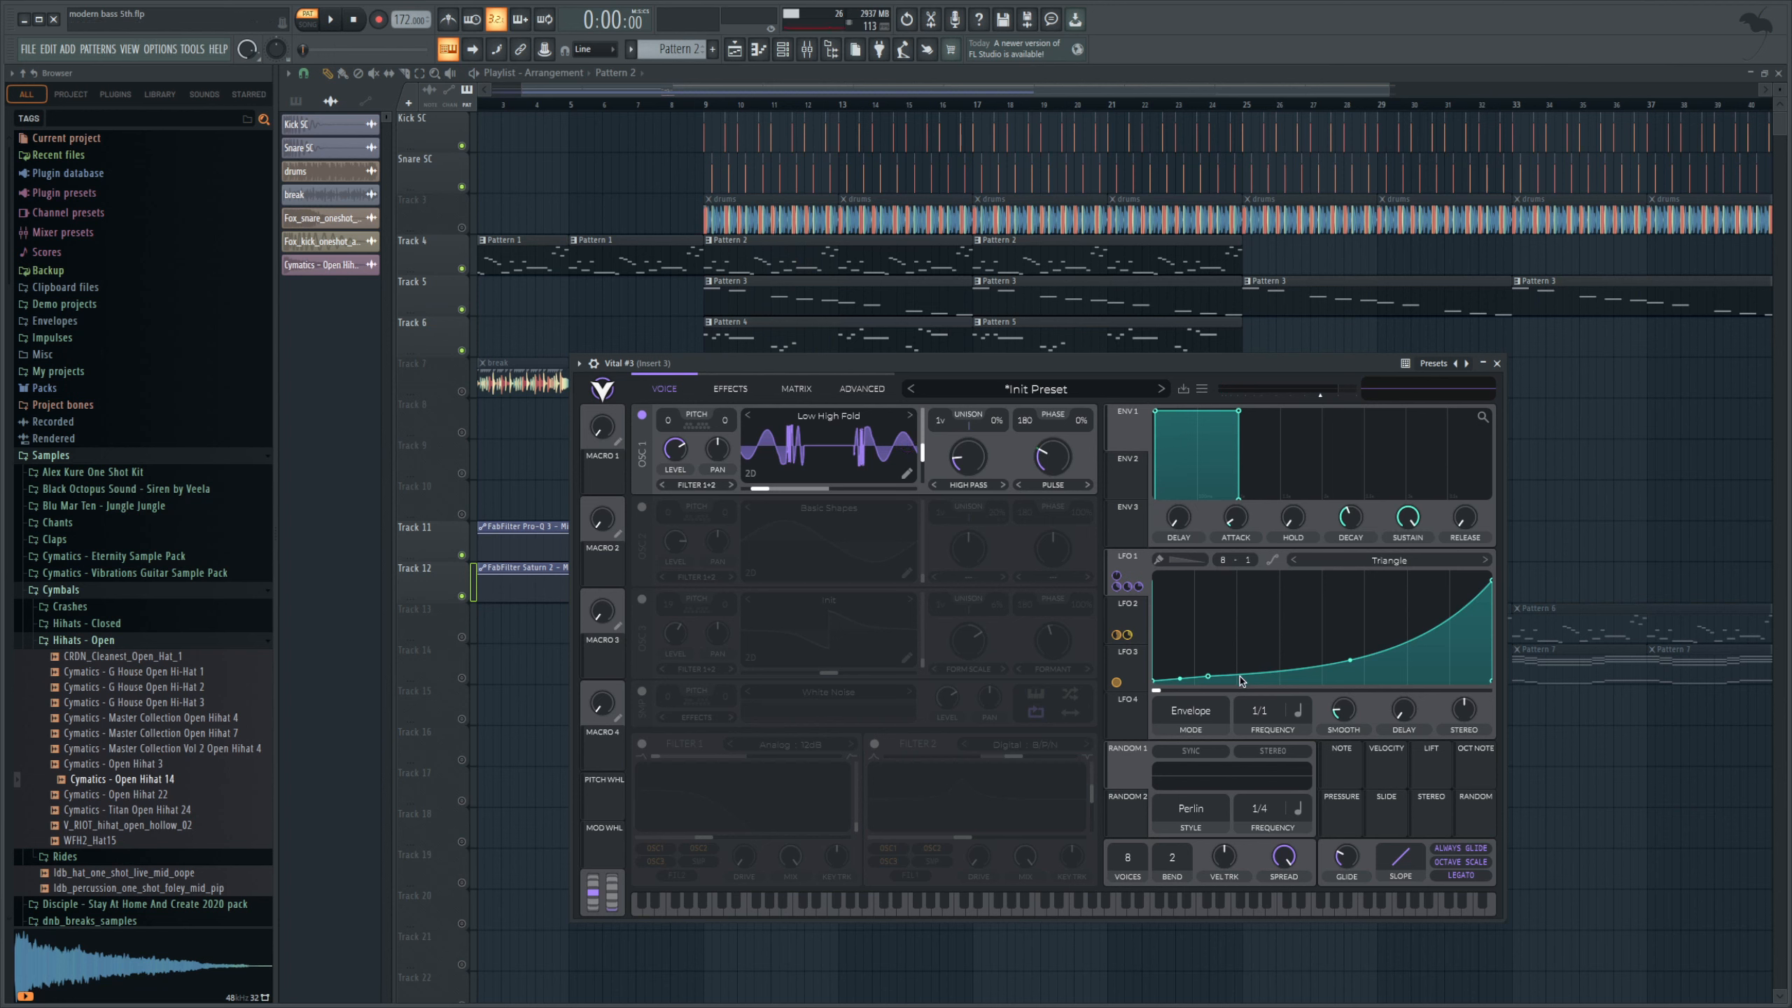
- Raise LFO 1's corner point again and try faster attack positions during playback, ending with it about a quarter along the curve
drag(1208, 677, 1205, 609)
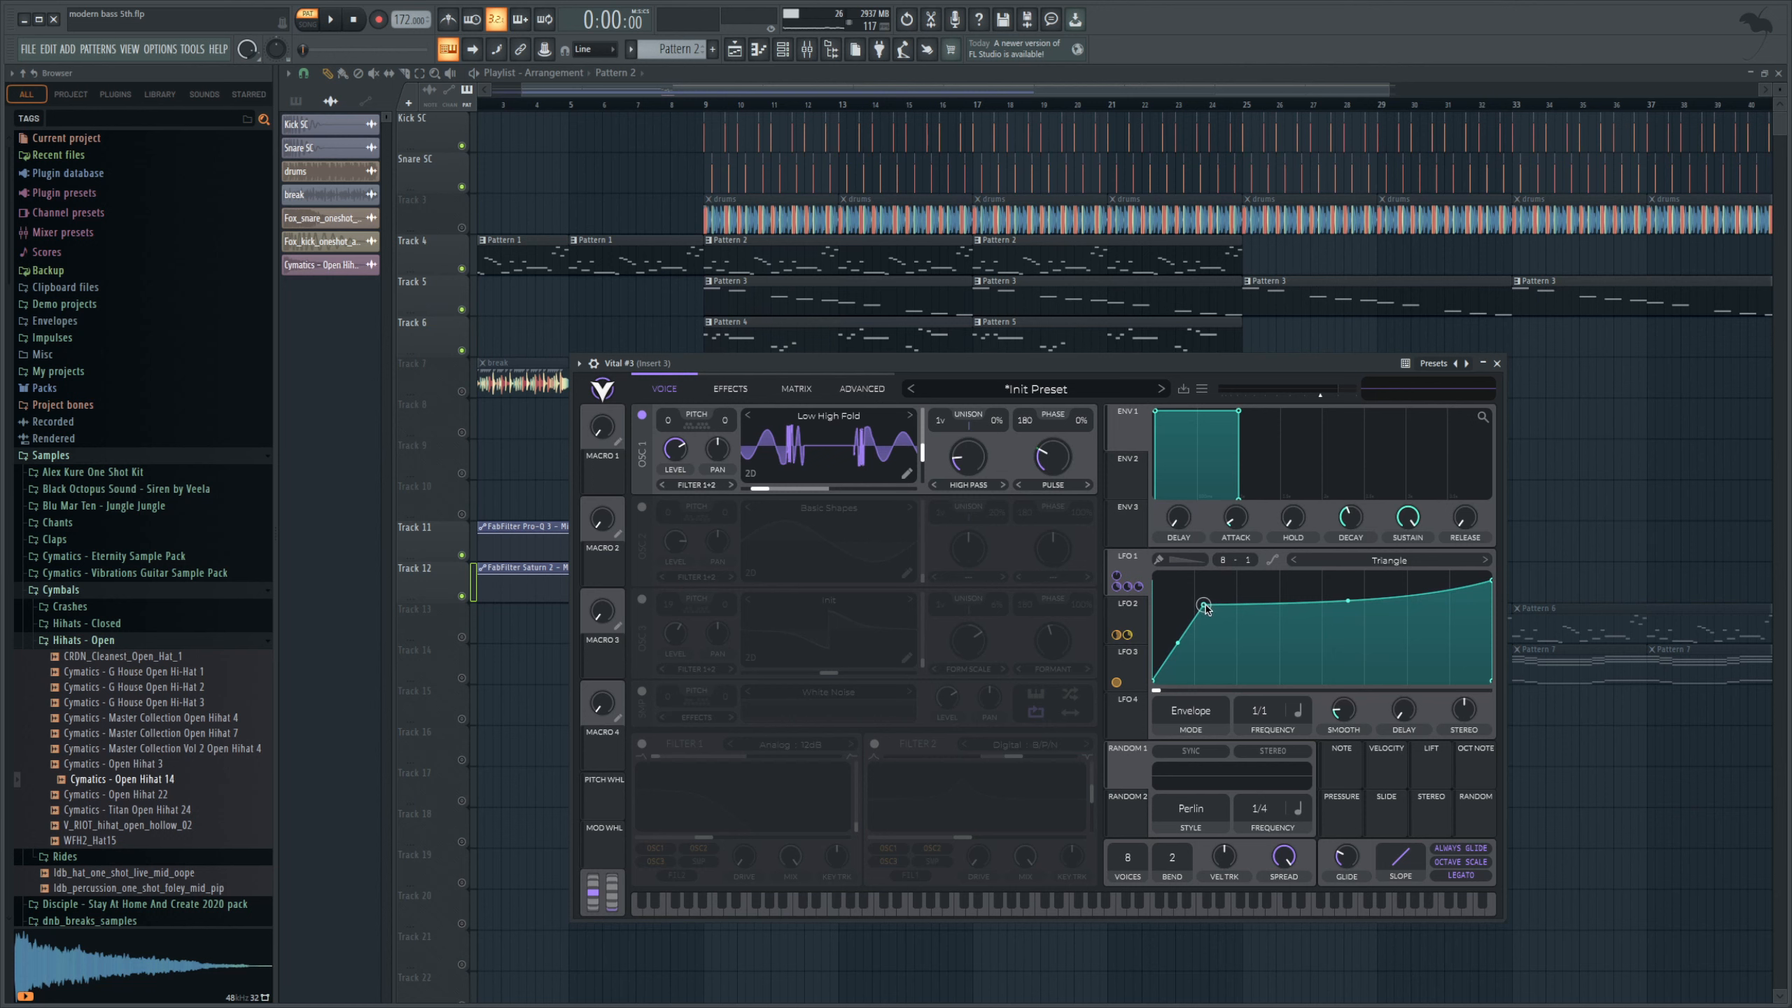
key(space)
drag(1203, 605, 1159, 588)
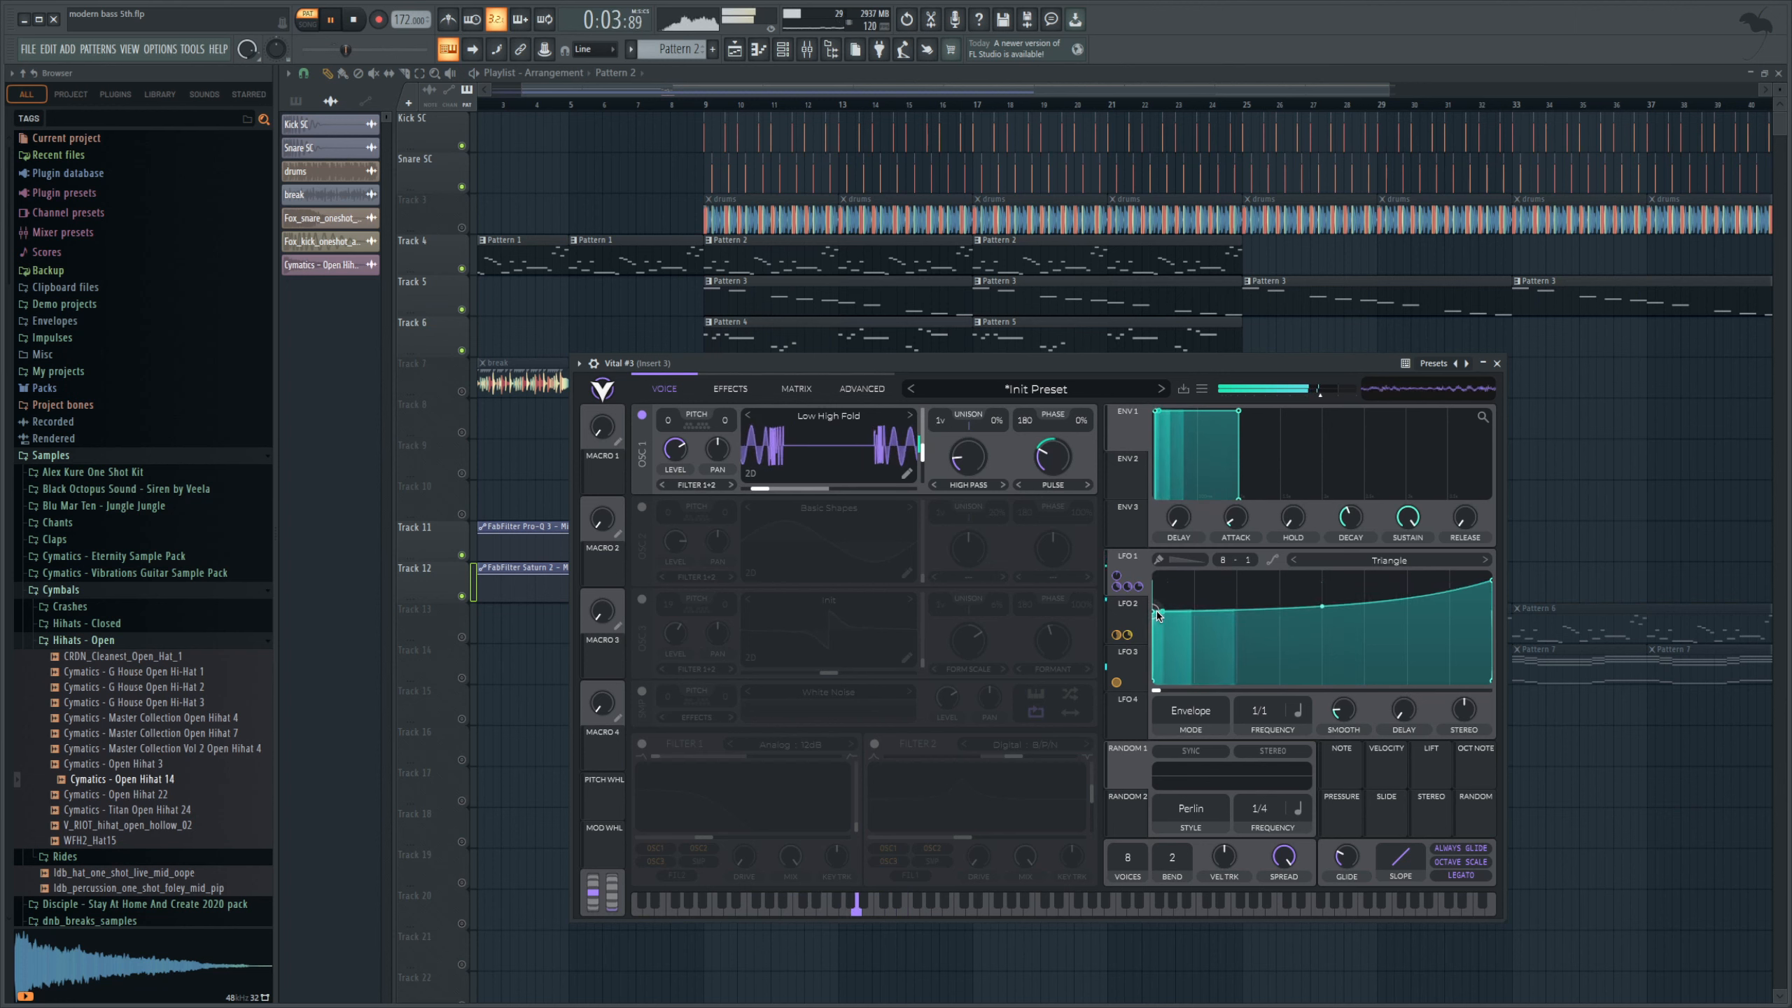
drag(1159, 588, 1233, 610)
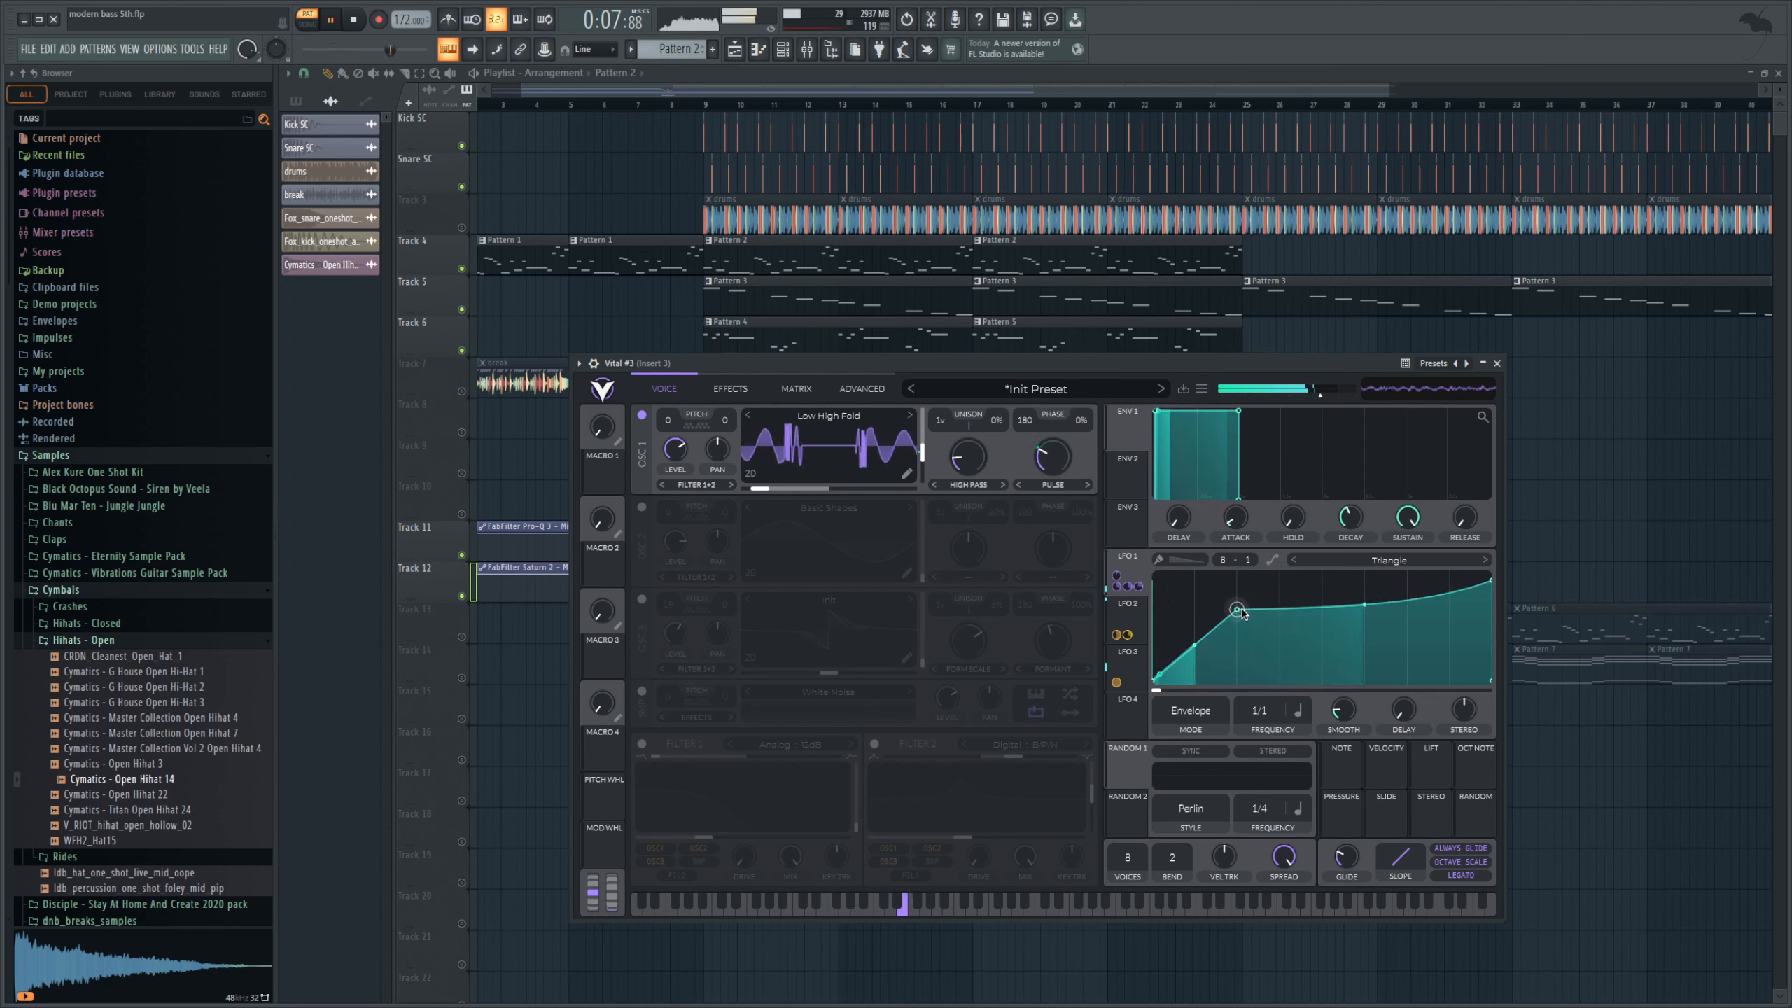
click(349, 17)
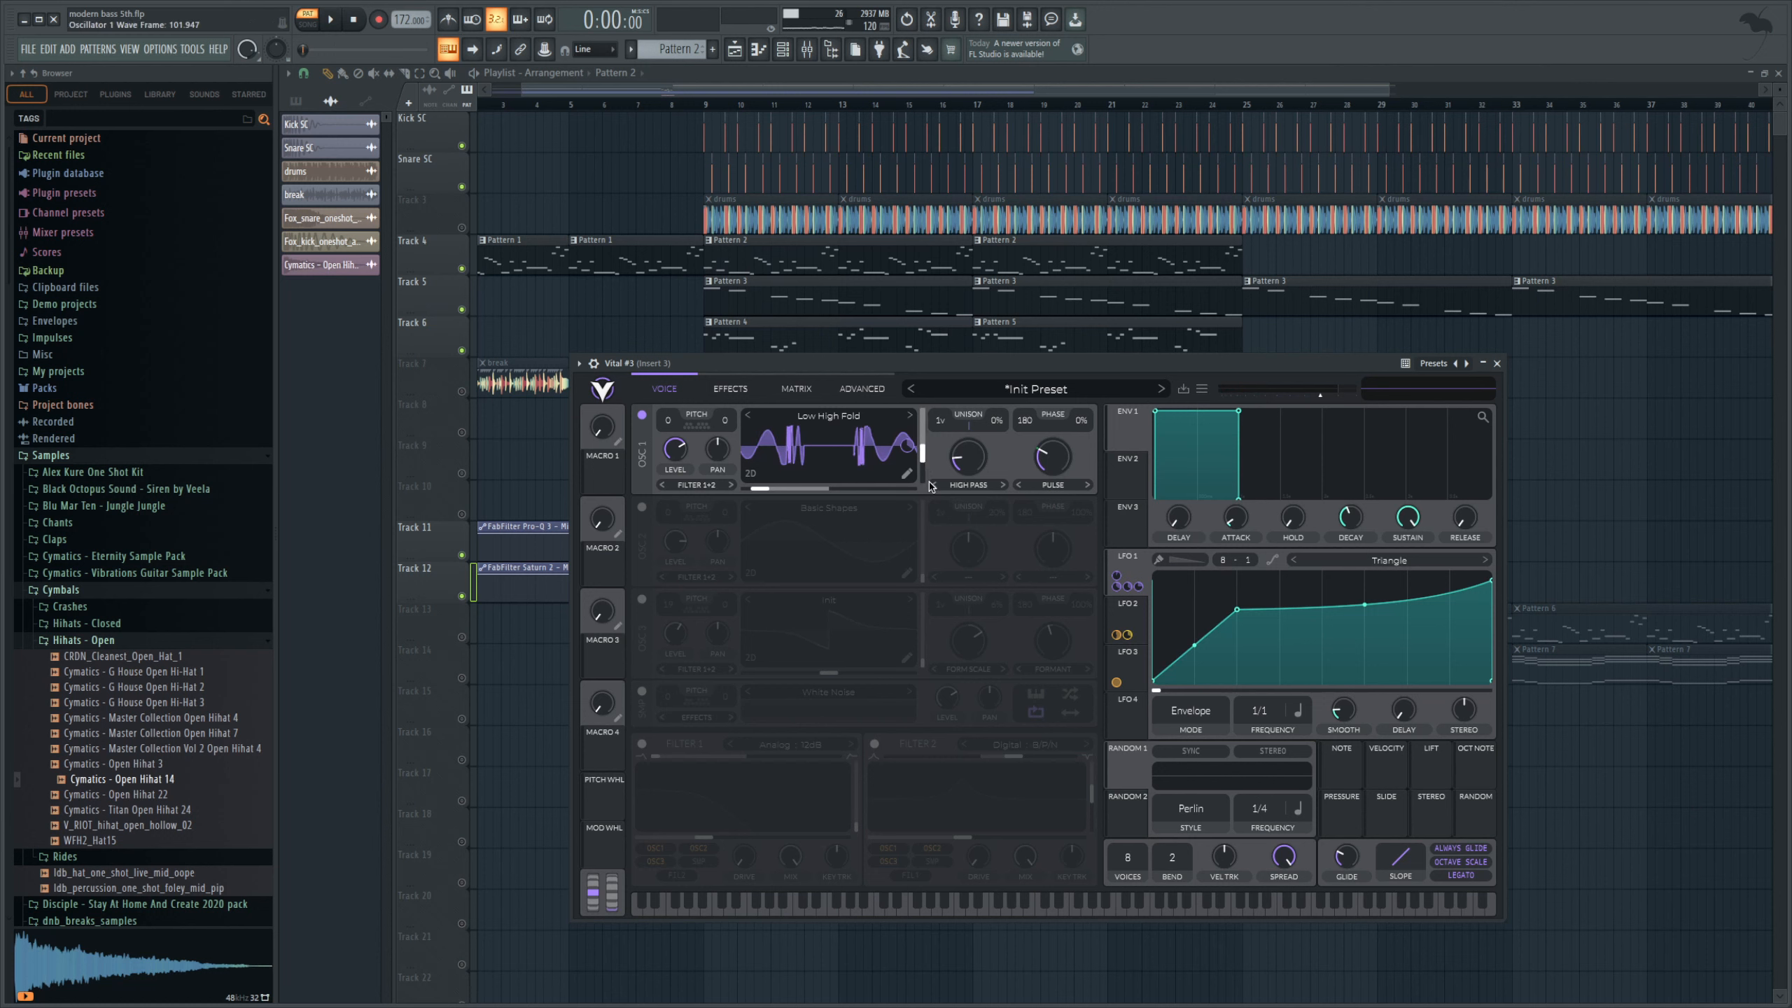
- Remove the LFO 1 modulation from oscillator 1's distortion phase while the pattern plays, then stop playback
key(space)
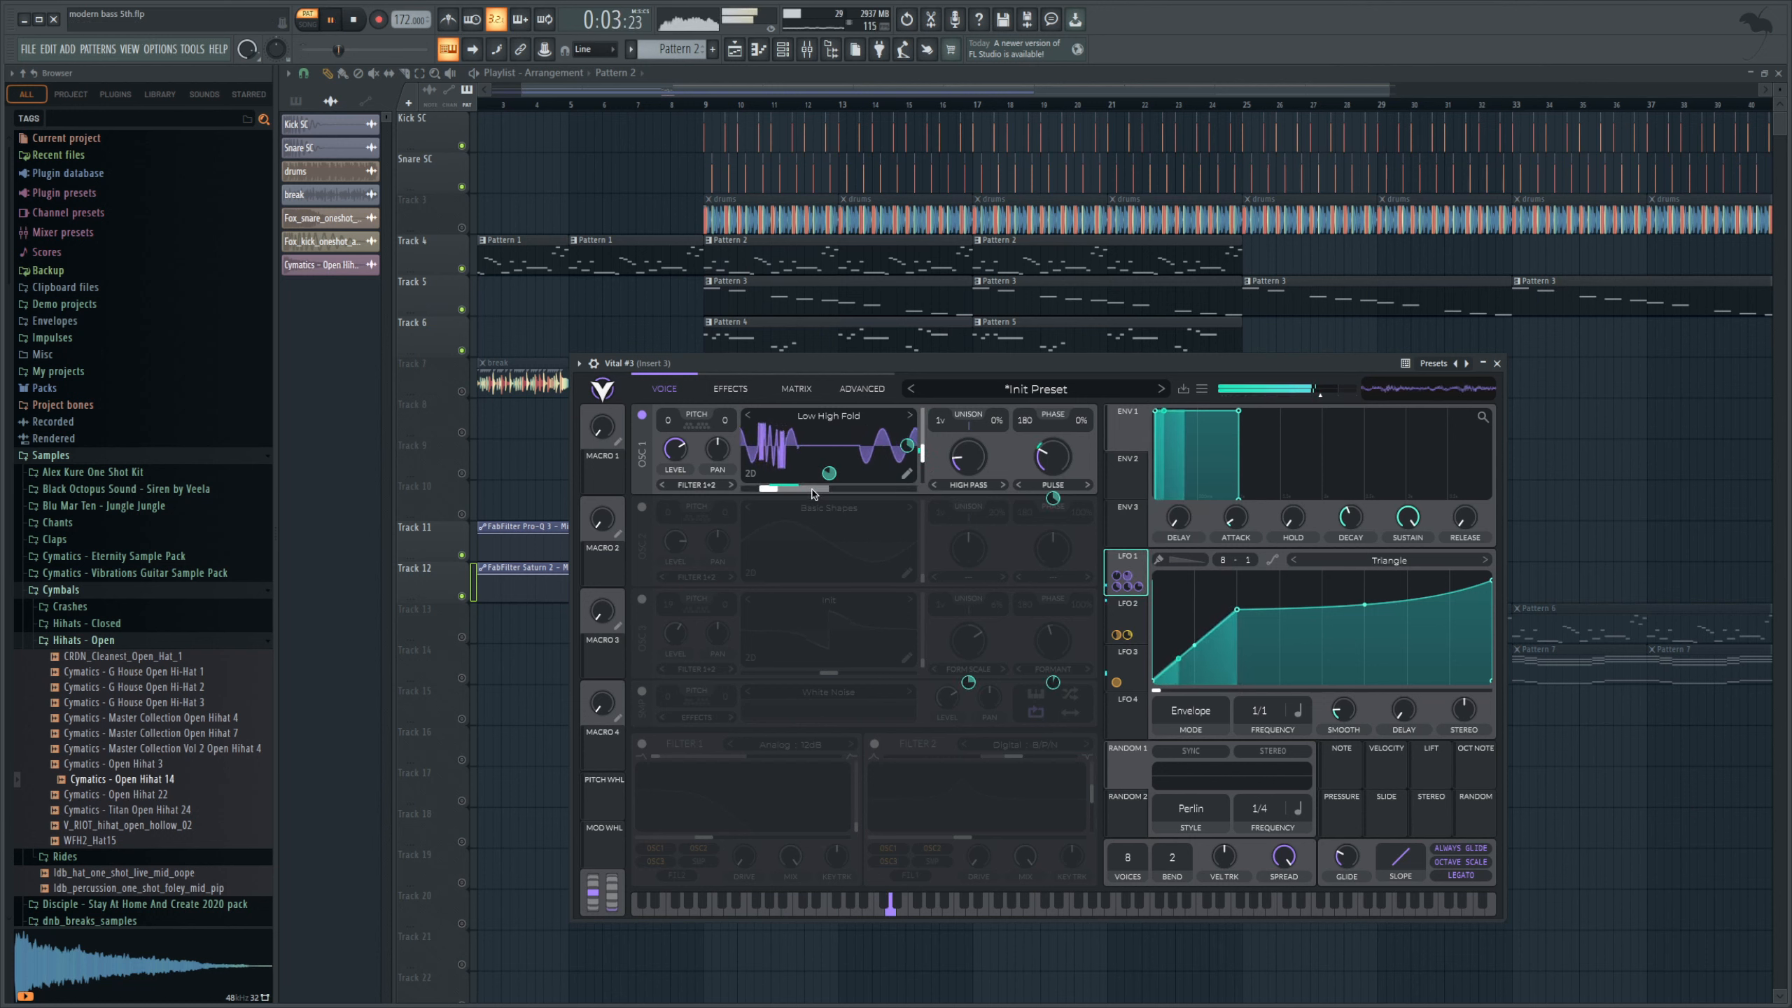
right_click(829, 475)
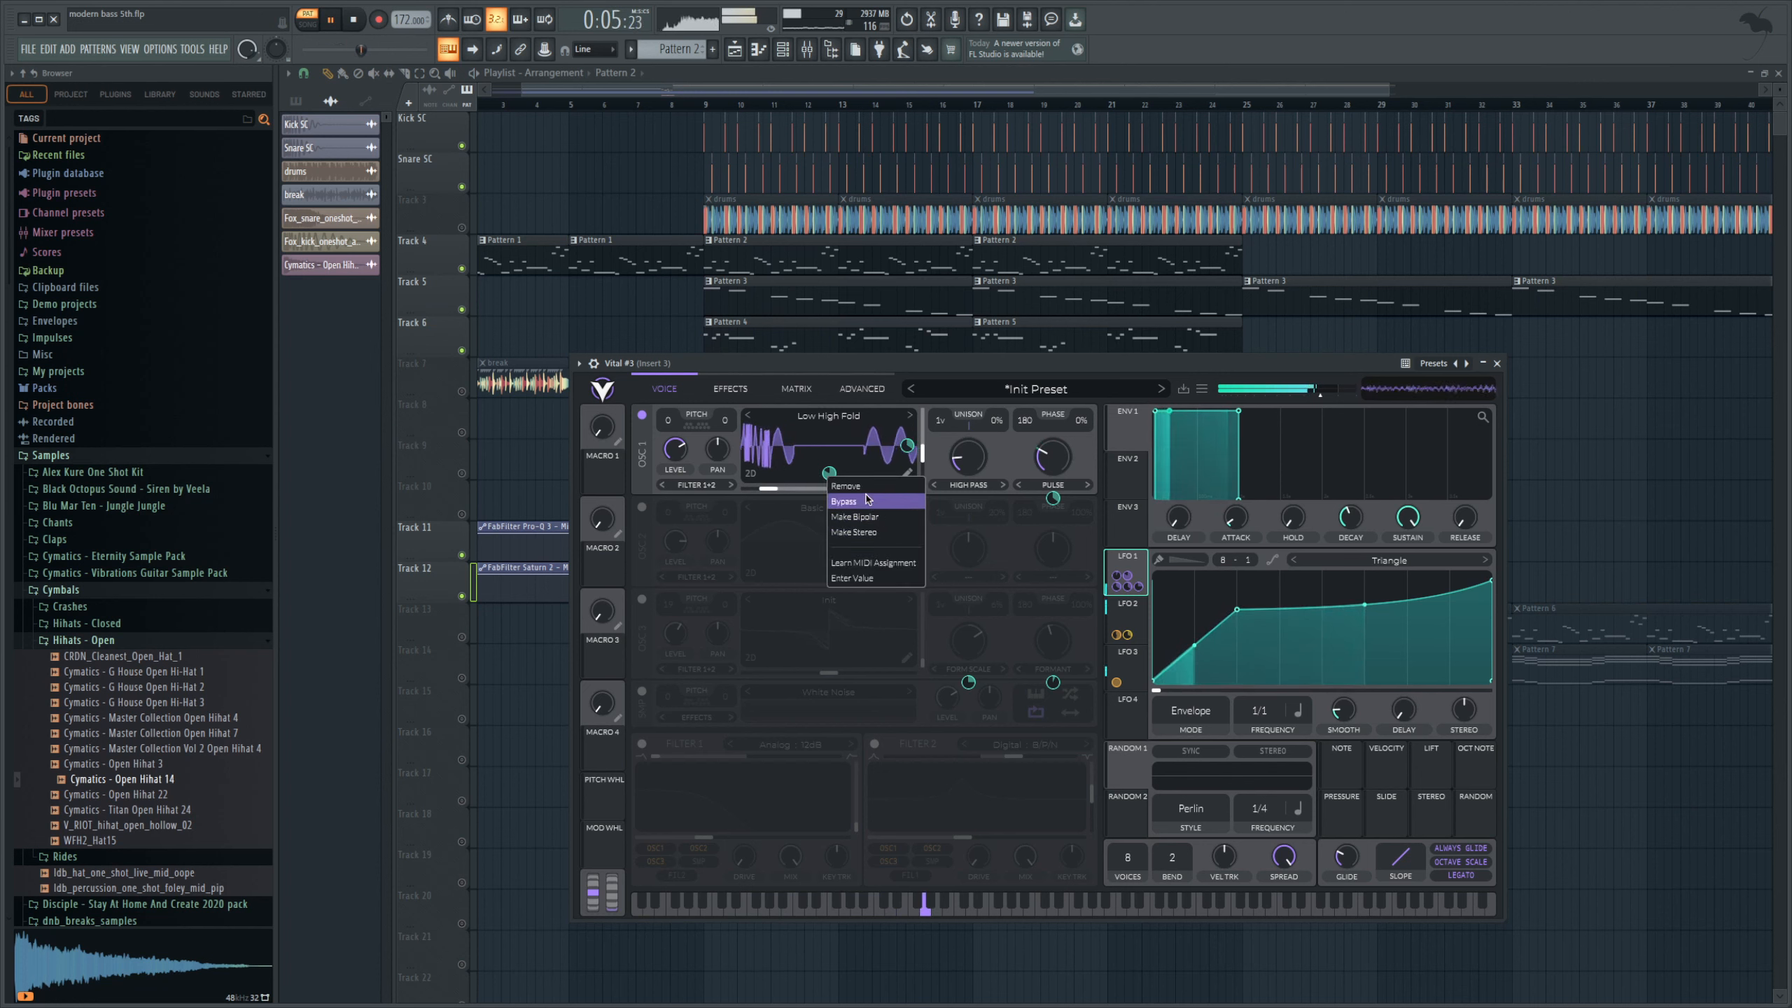
click(844, 486)
key(space)
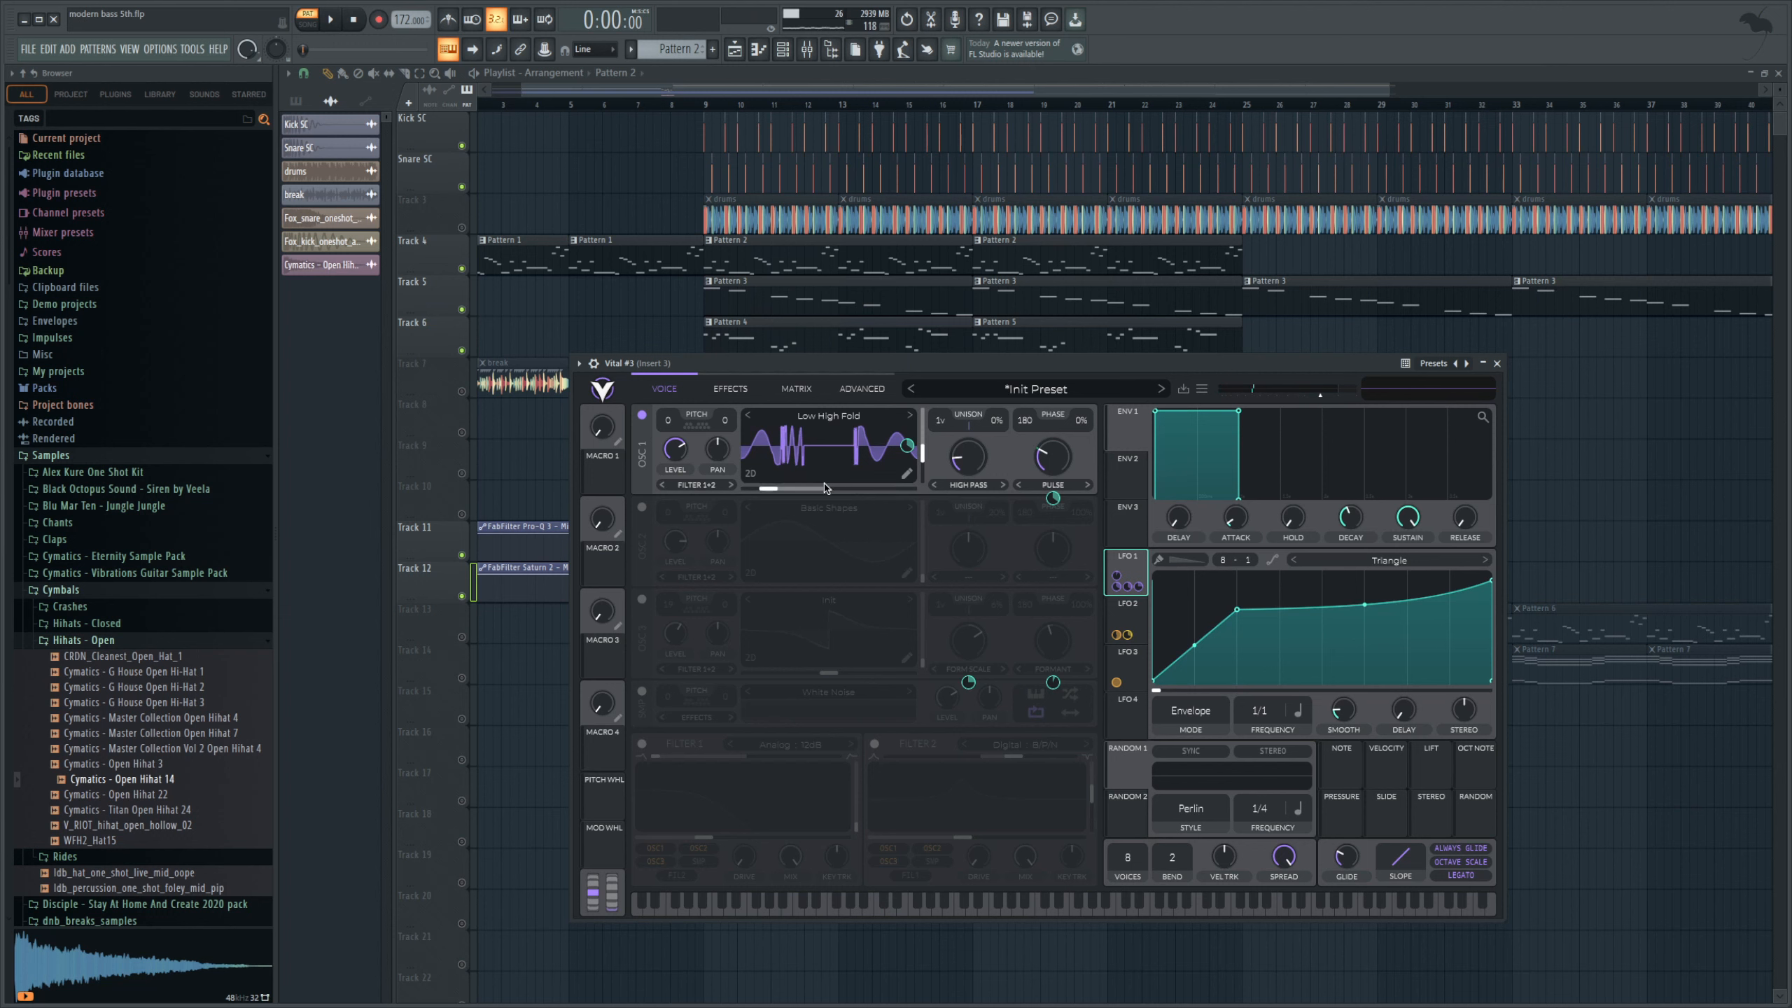
- Turn on oscillator 2 and audition the pattern, briefly muting oscillator 1 to isolate the Basic Shapes sine, then stop playback
click(641, 507)
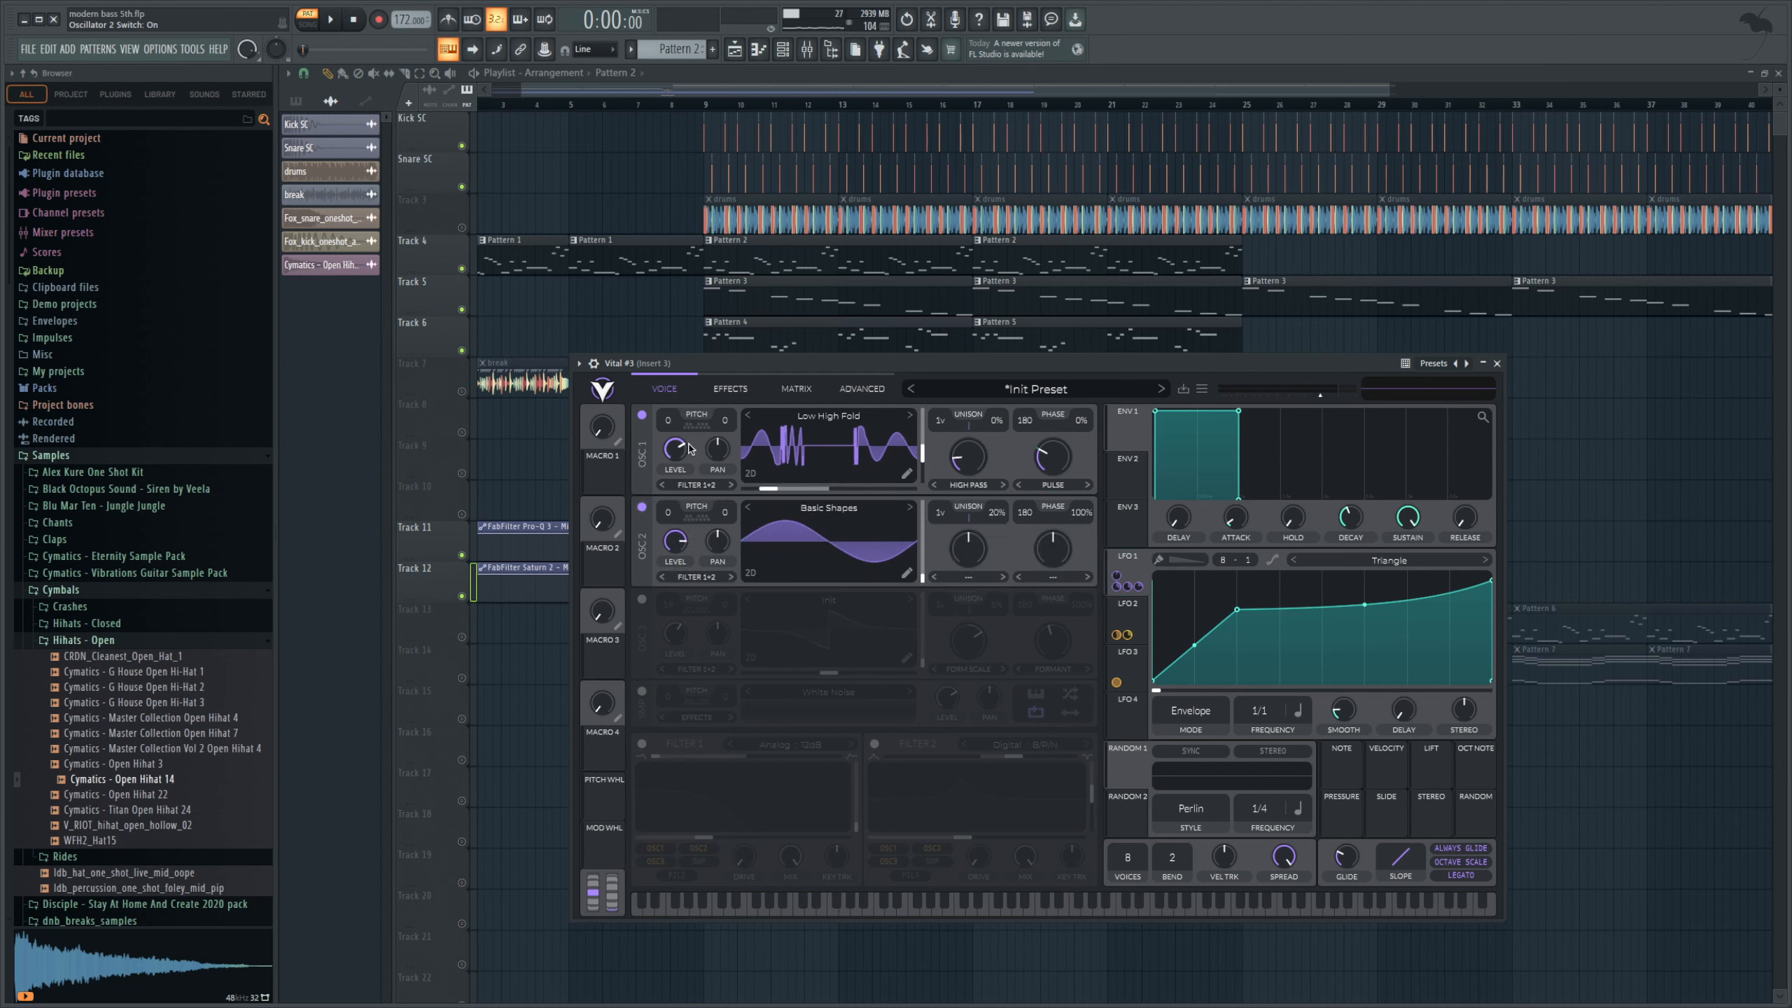
click(337, 20)
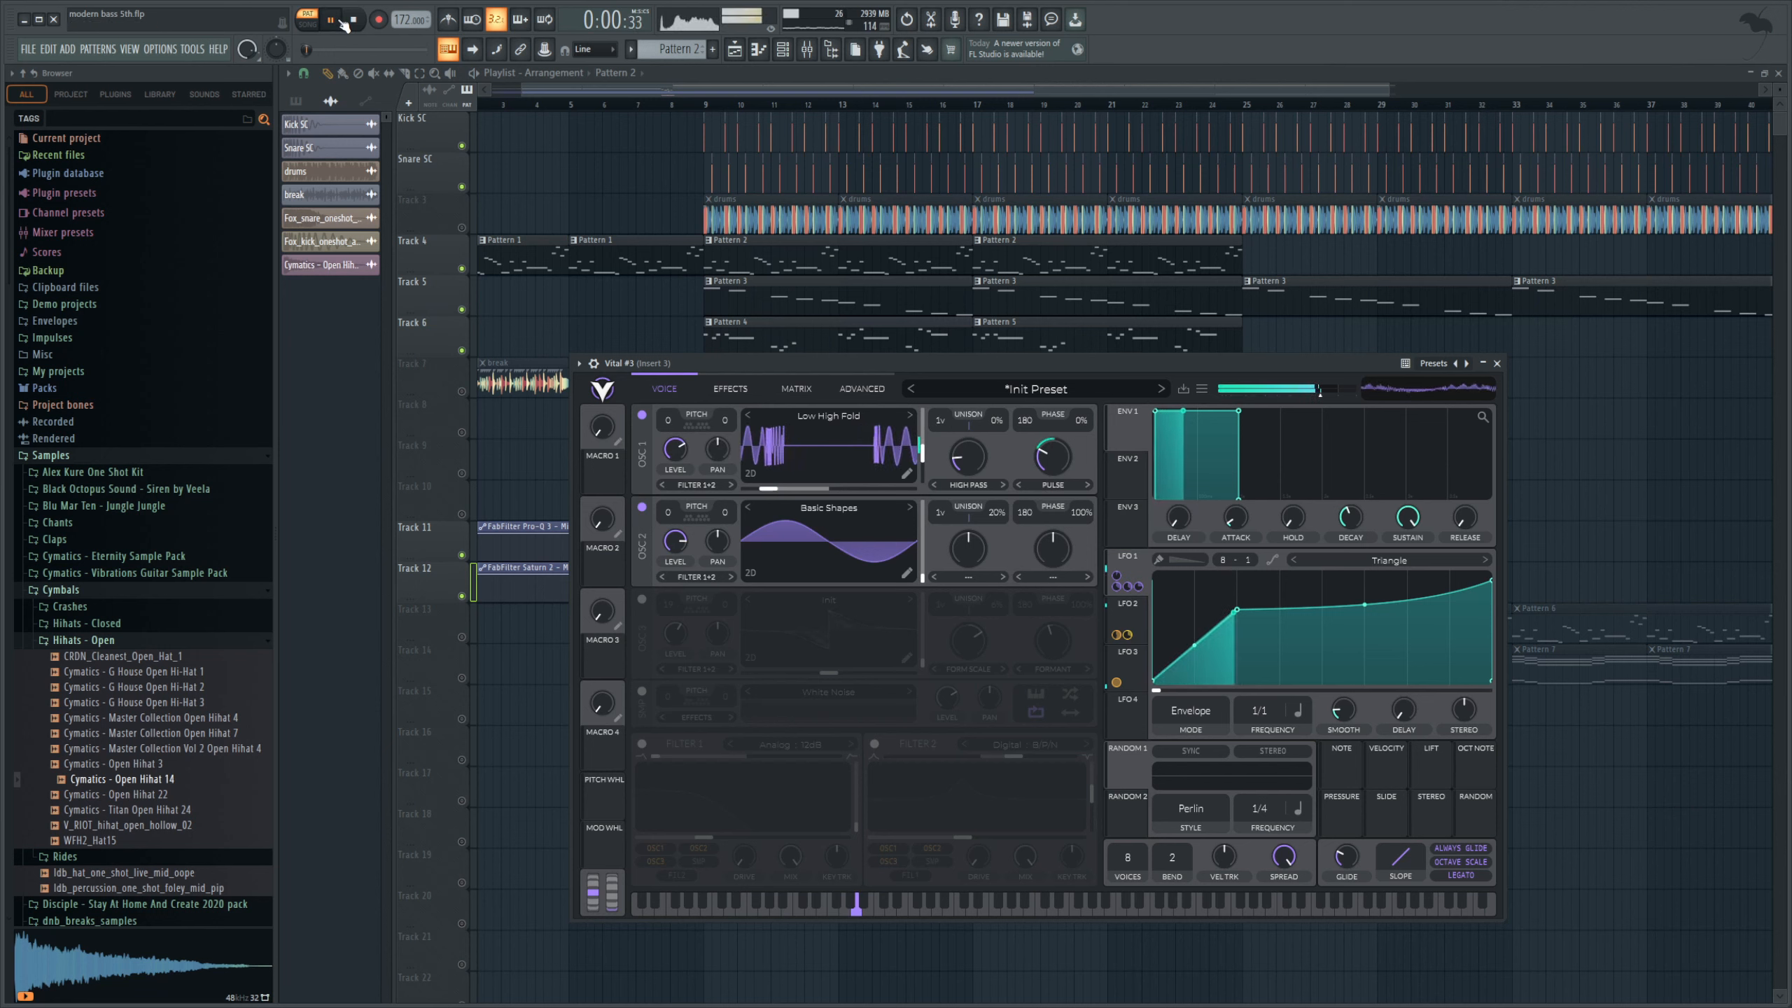
click(641, 415)
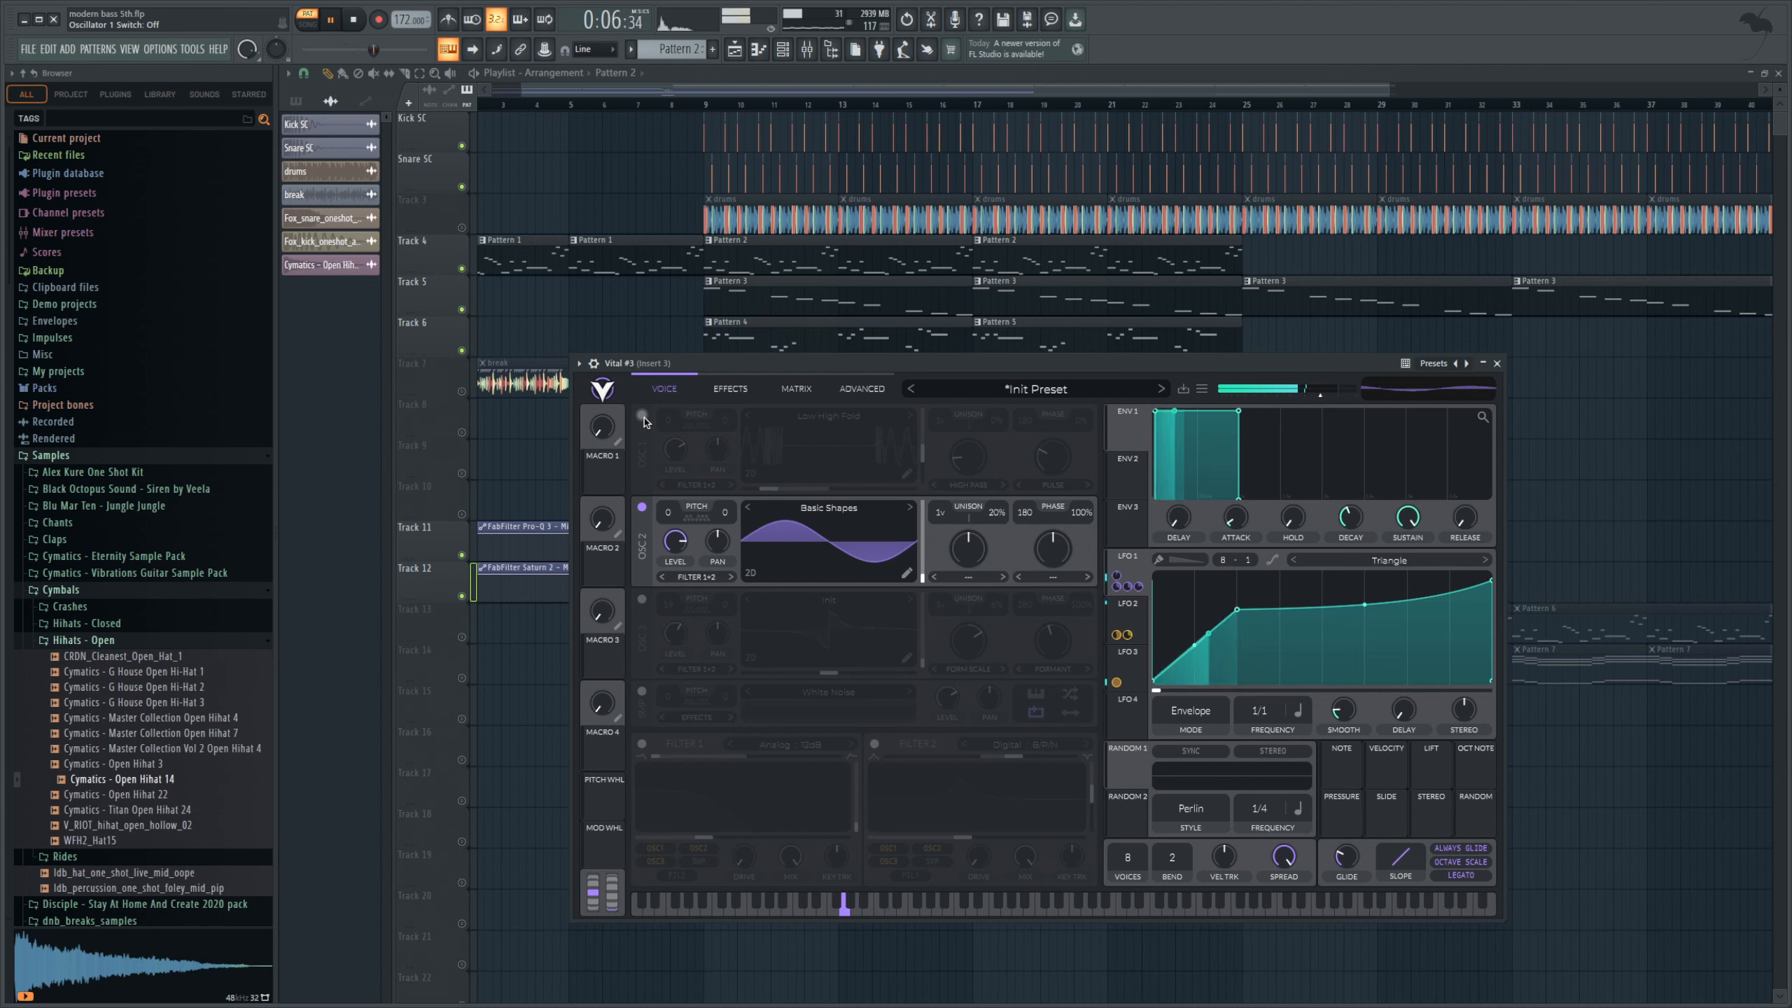
click(641, 415)
click(356, 20)
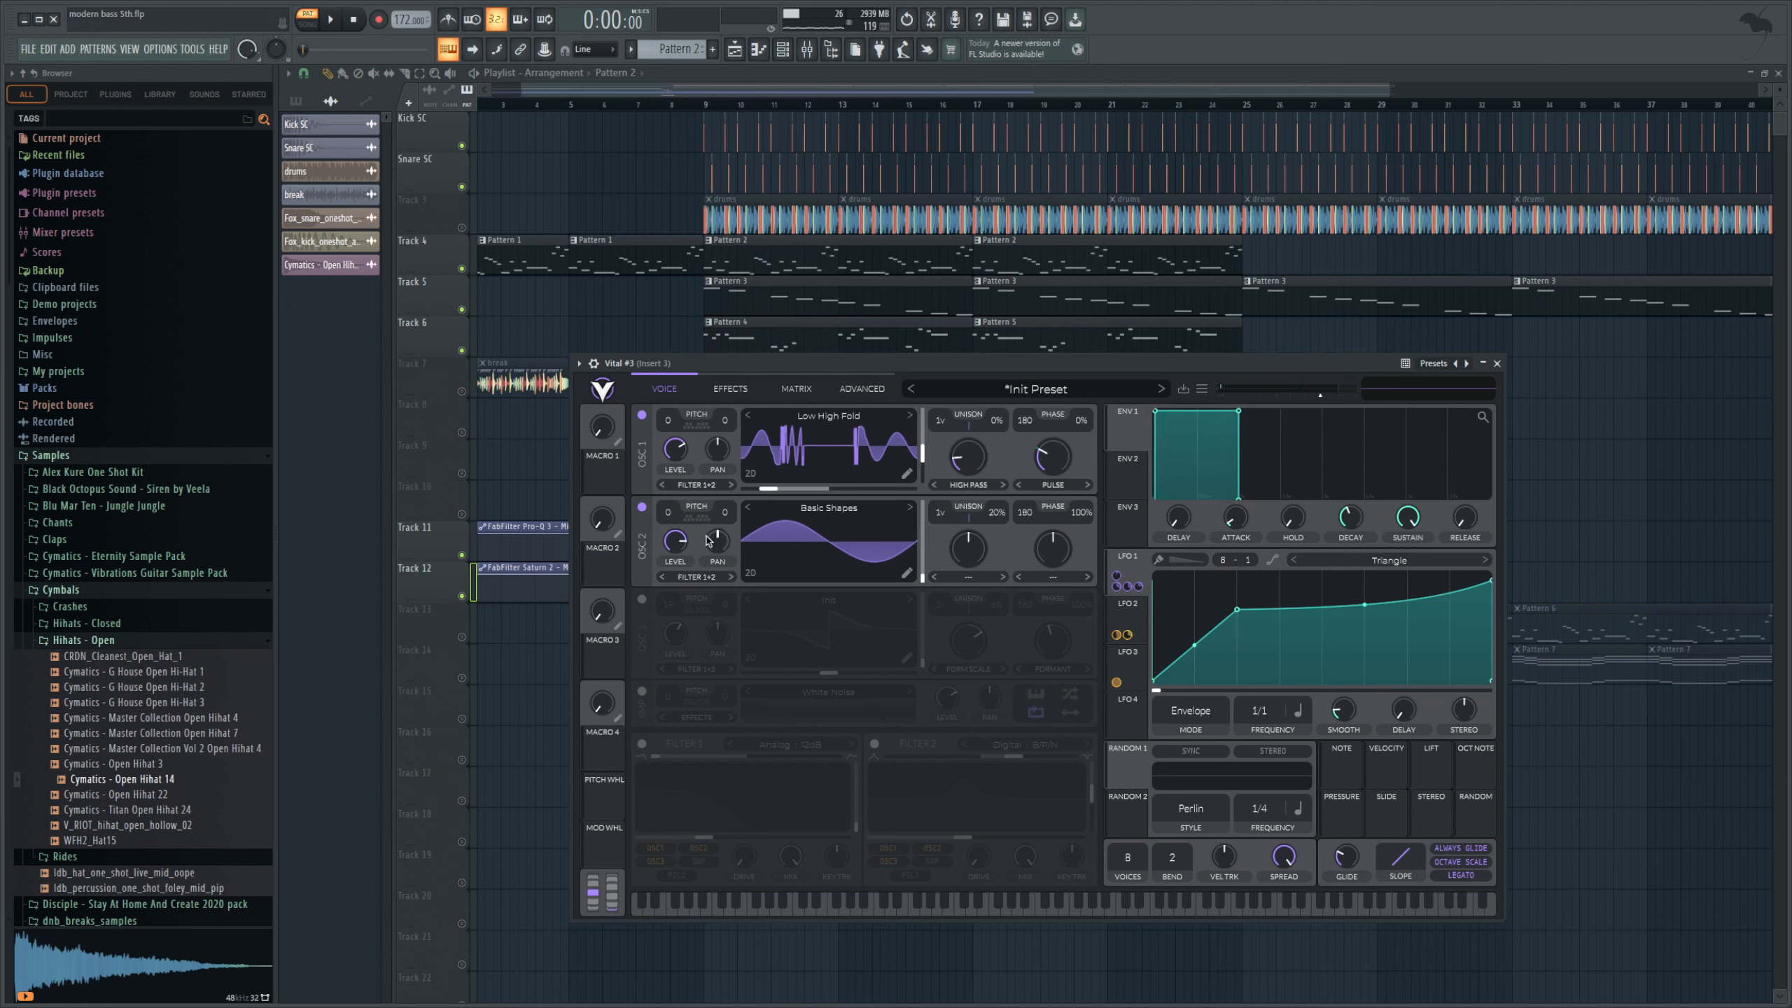
- Switch off oscillators 1 and 2, enable only oscillator 3, and audition the pattern with it alone
click(641, 507)
click(641, 415)
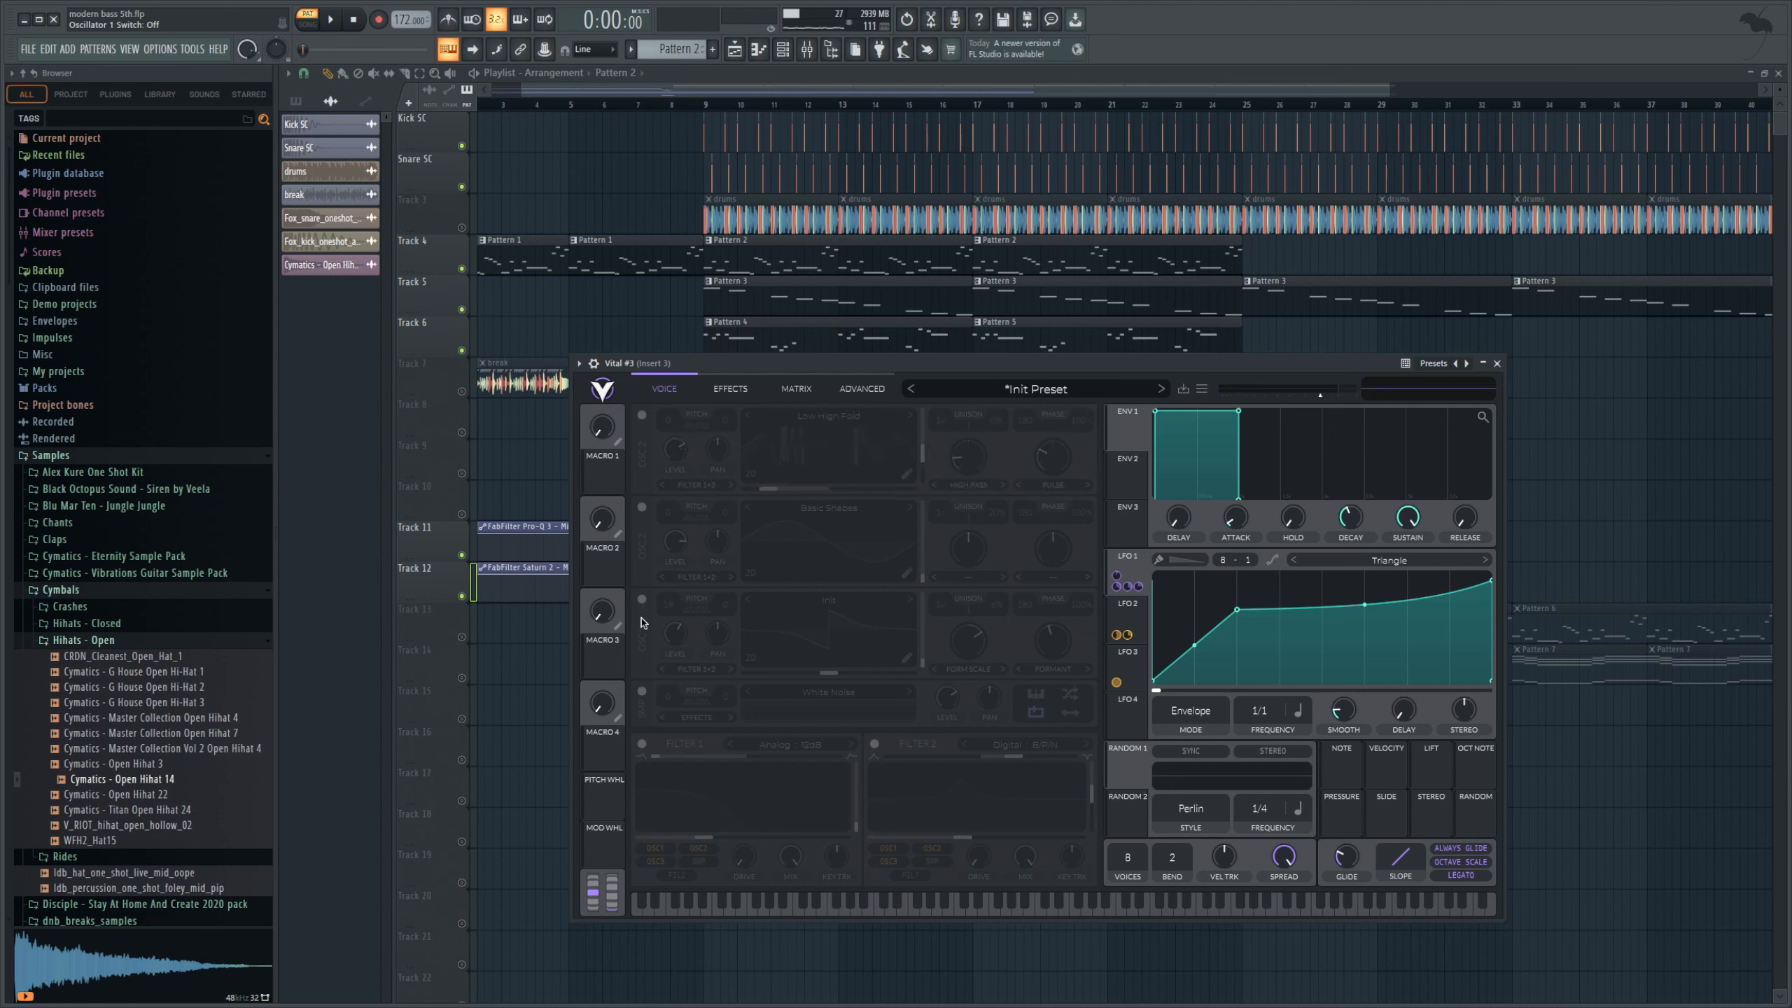
click(642, 599)
click(332, 21)
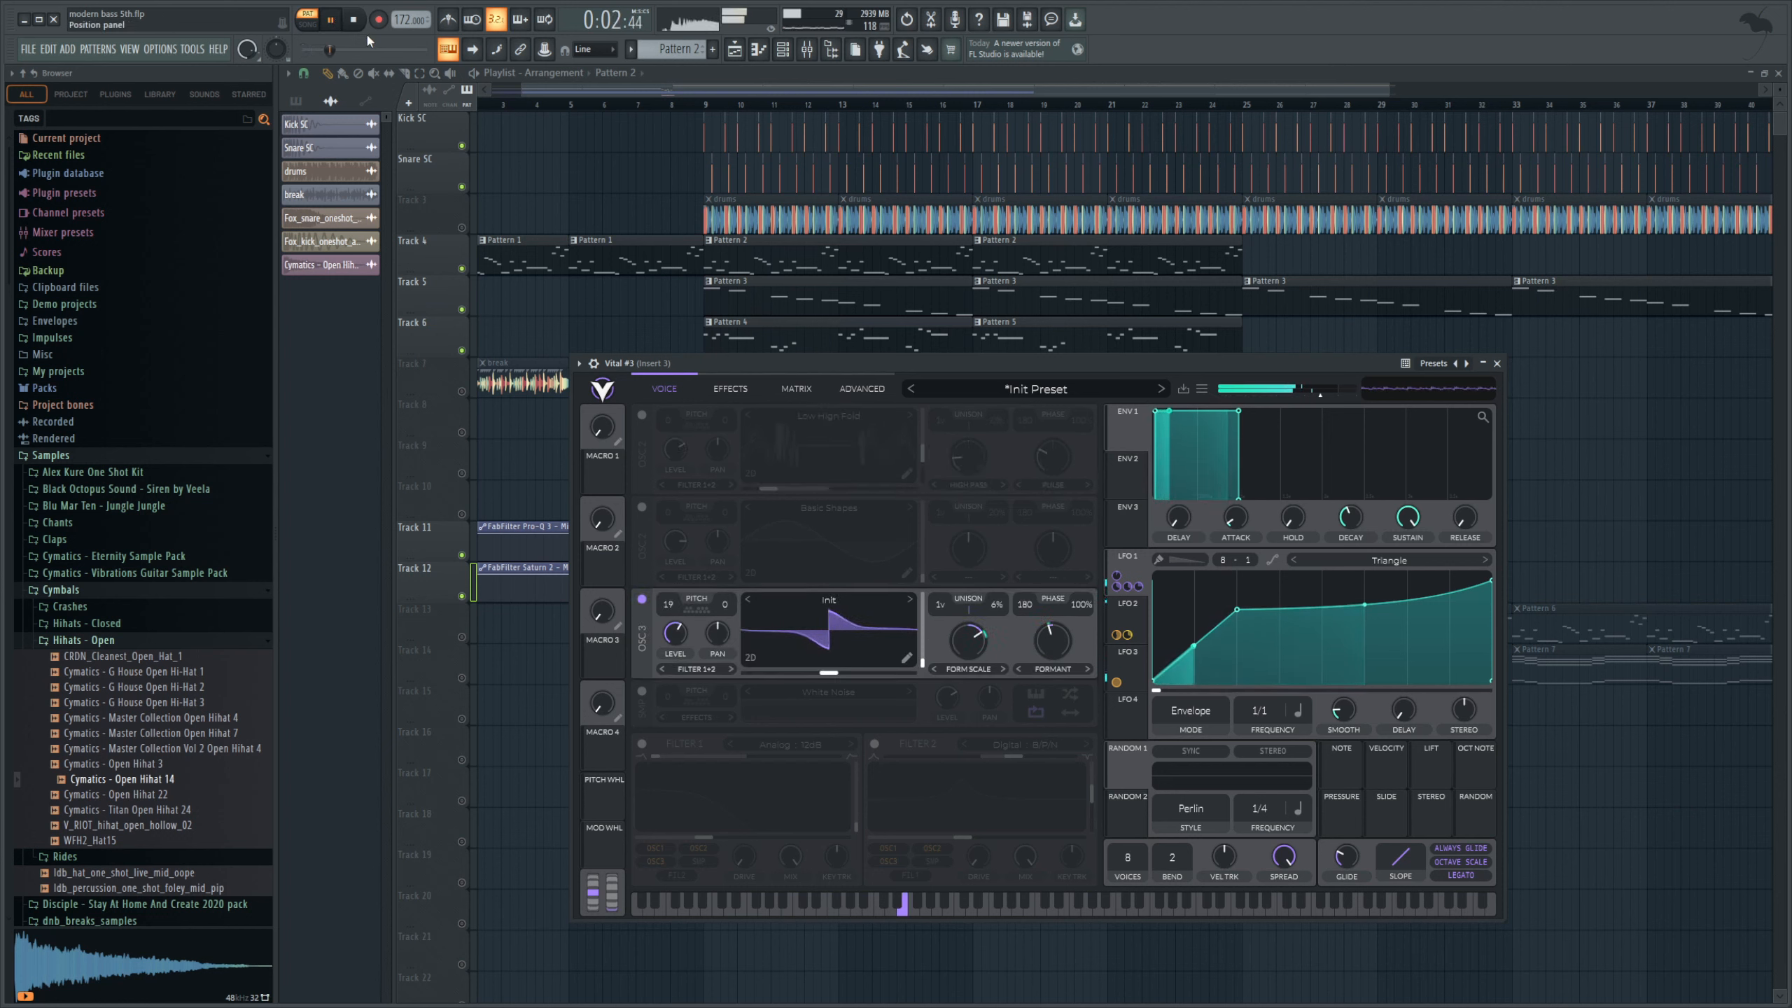
click(355, 20)
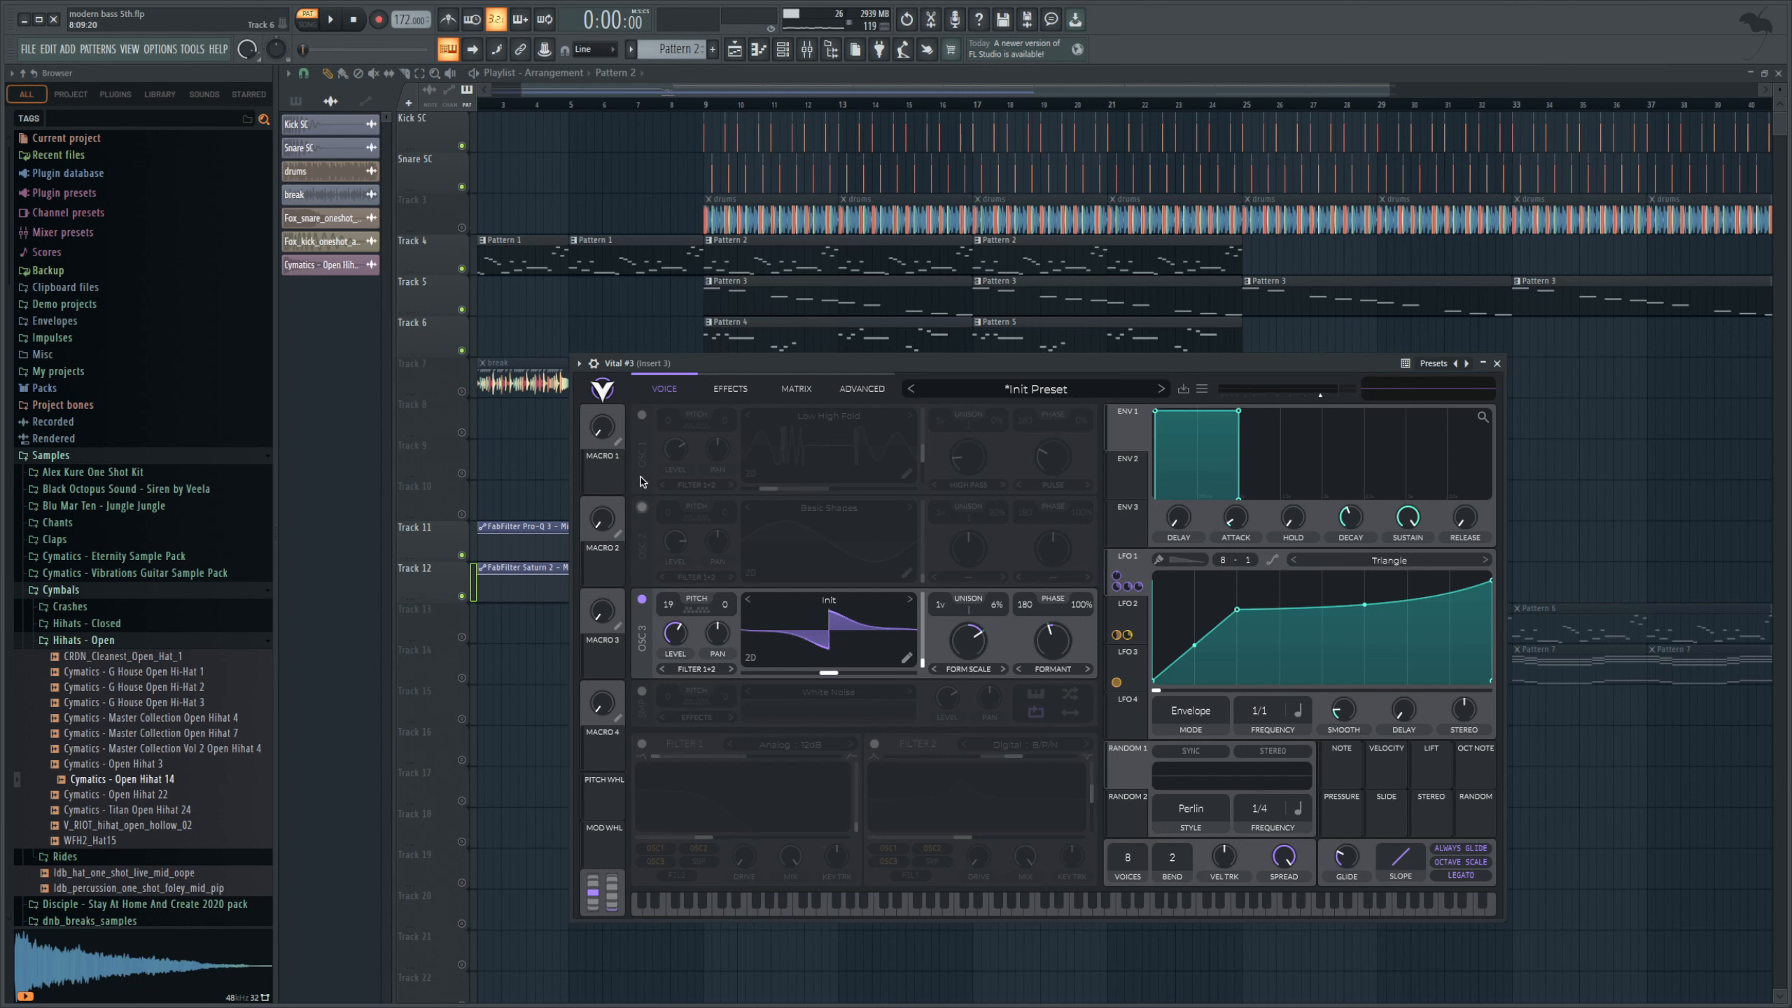
- Turn oscillator 1 and then oscillator 2 back on, auditioning the pattern after each one is added
click(641, 415)
key(space)
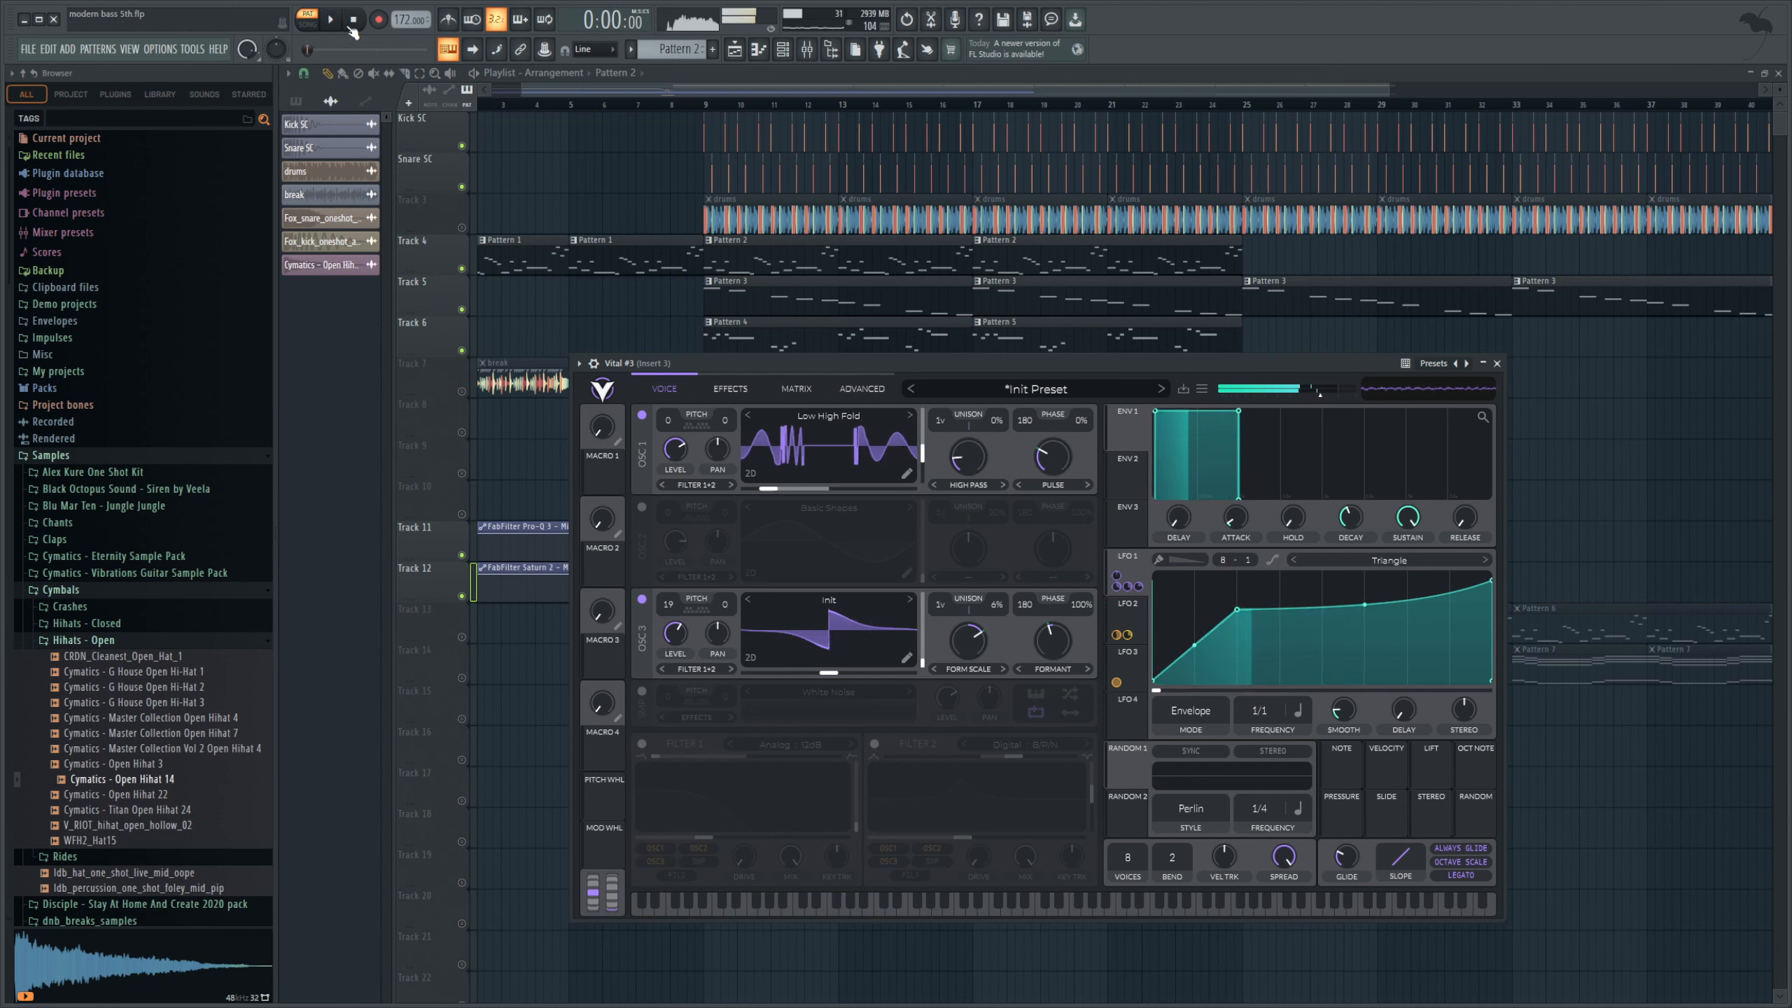
key(space)
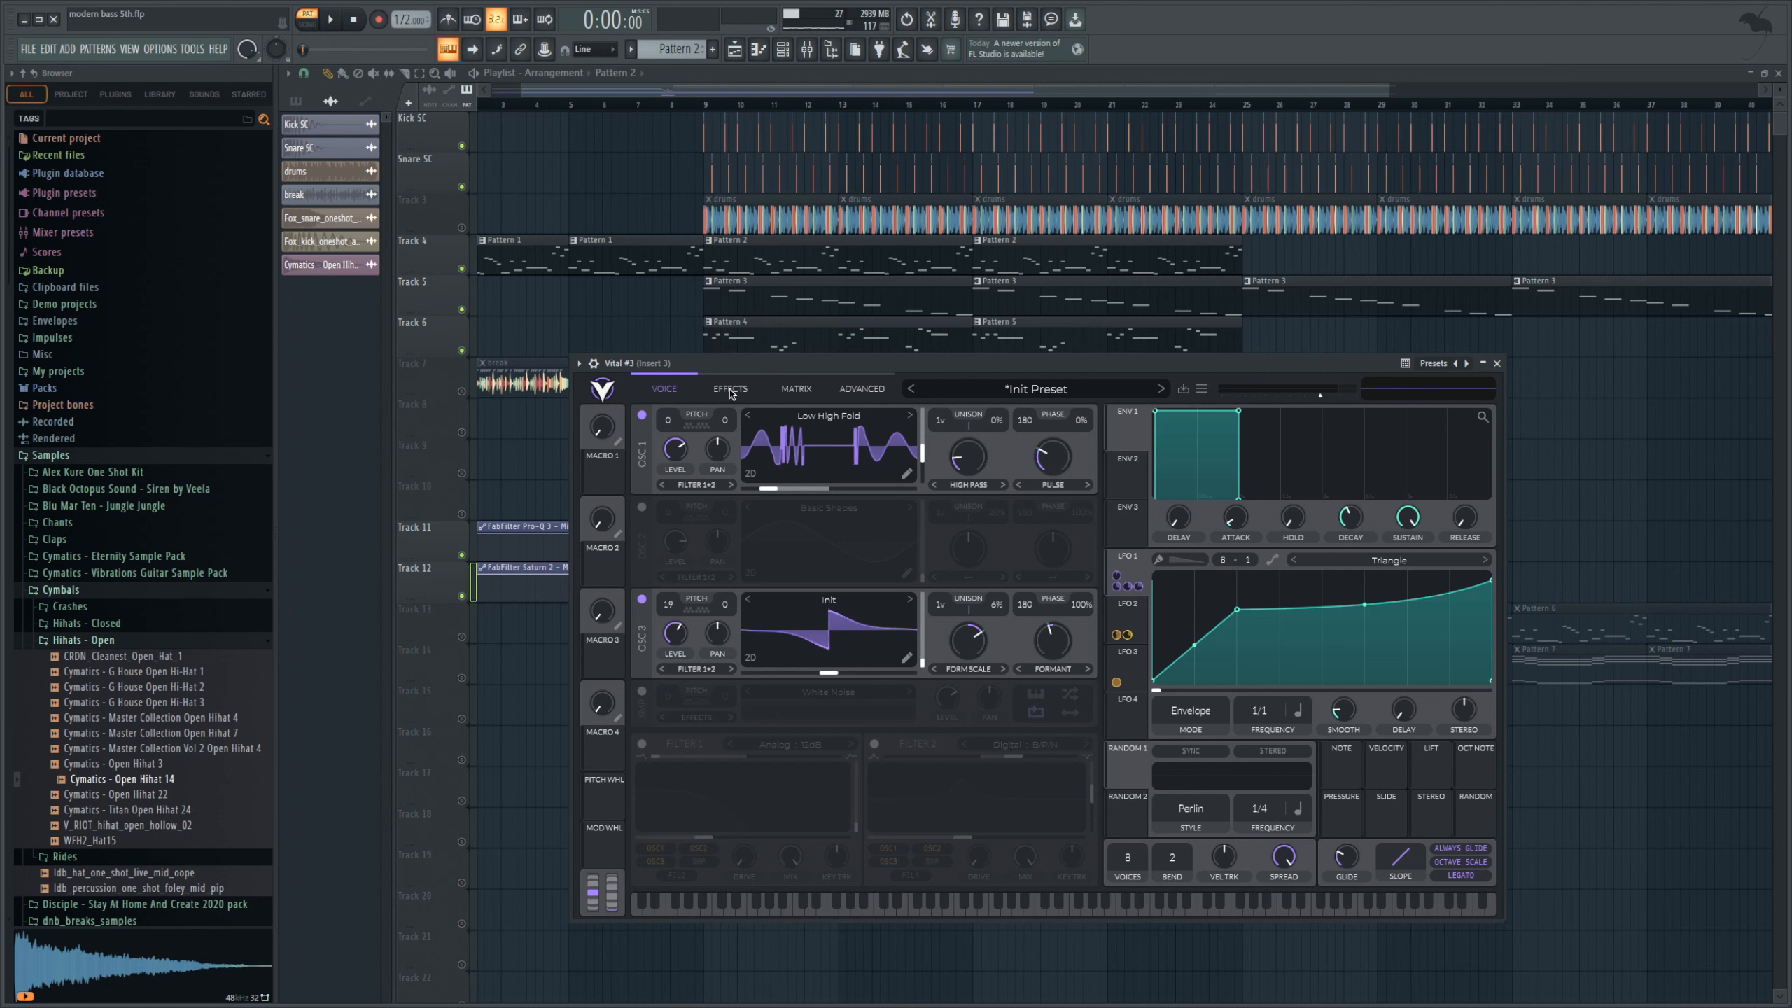
click(642, 507)
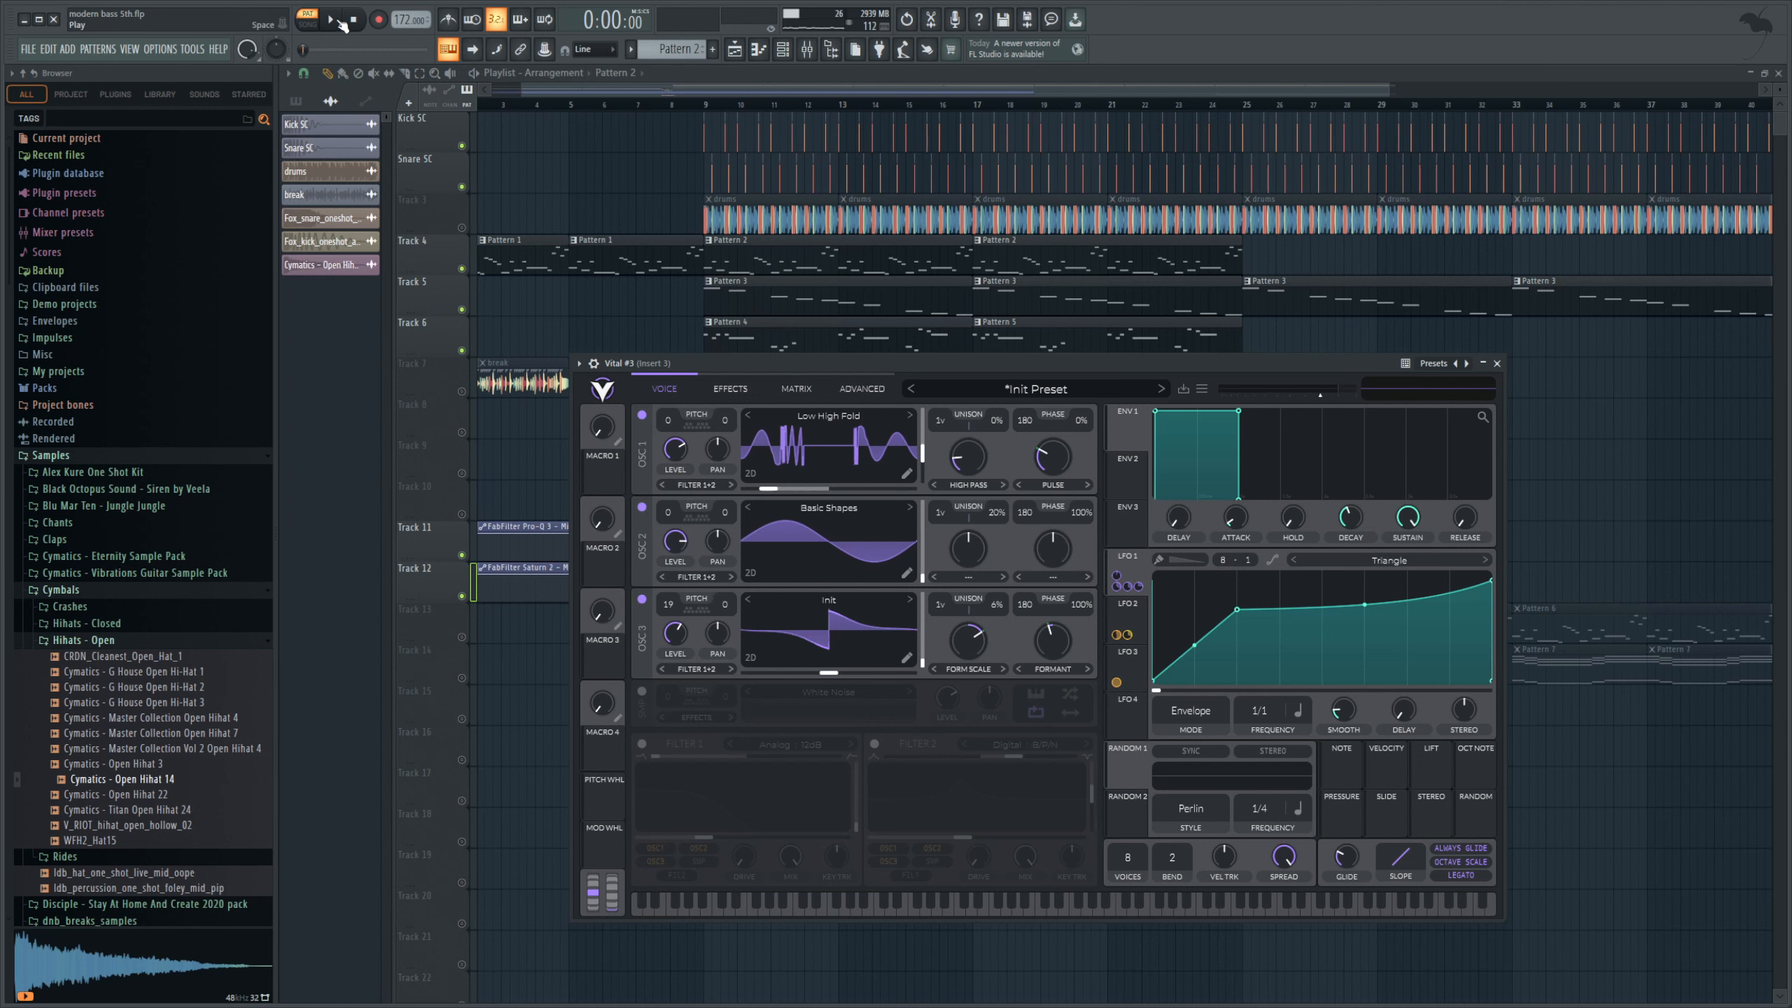
click(342, 22)
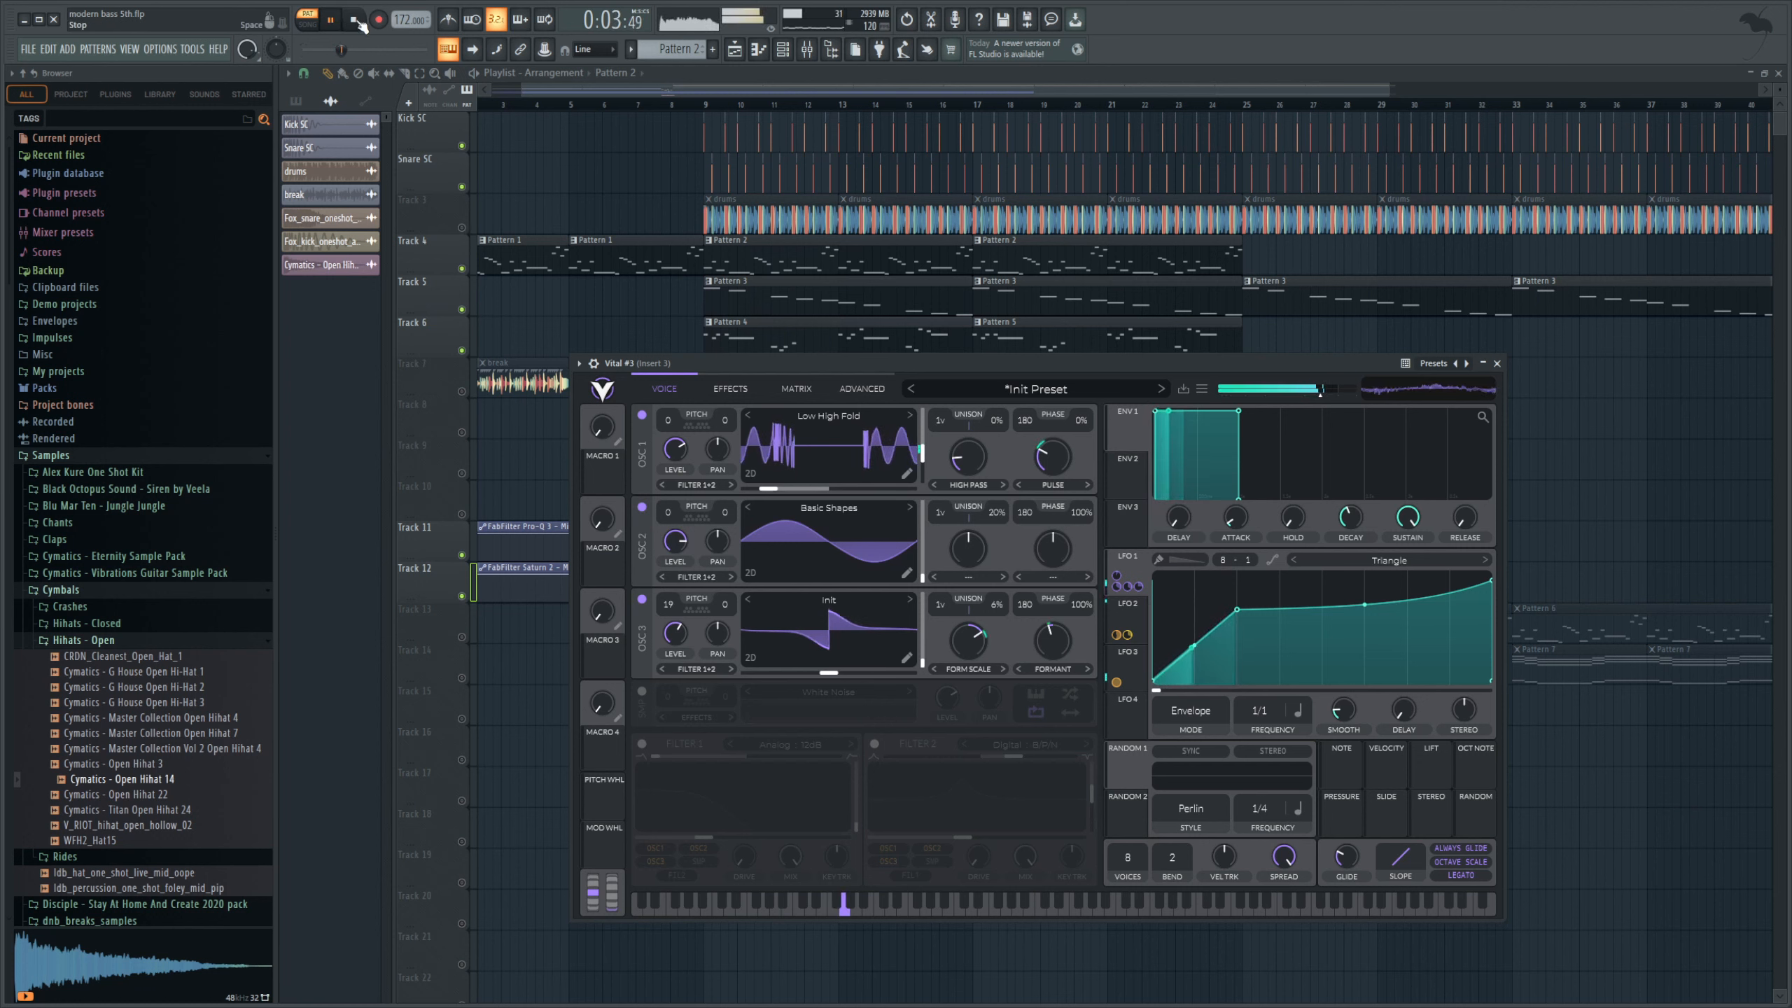
click(357, 21)
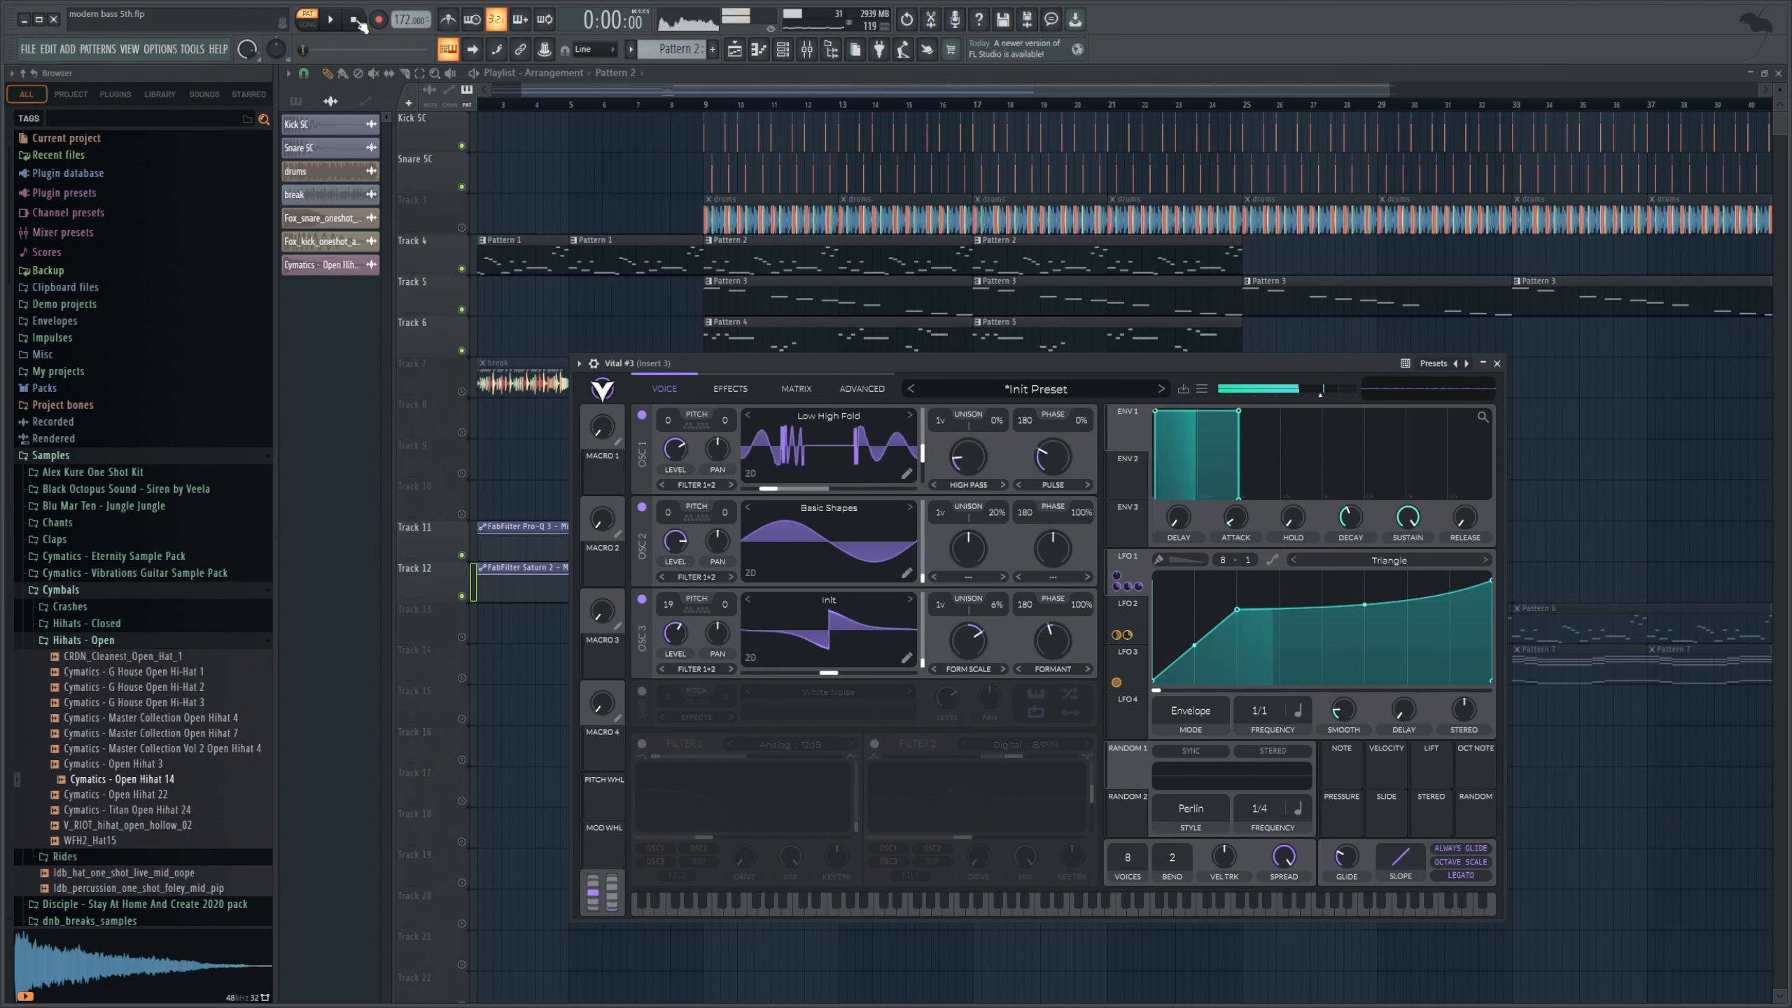
- Open the mixer and inspect the high-cut curve in the first FabFilter Pro-Q 3 on Insert 3
click(804, 55)
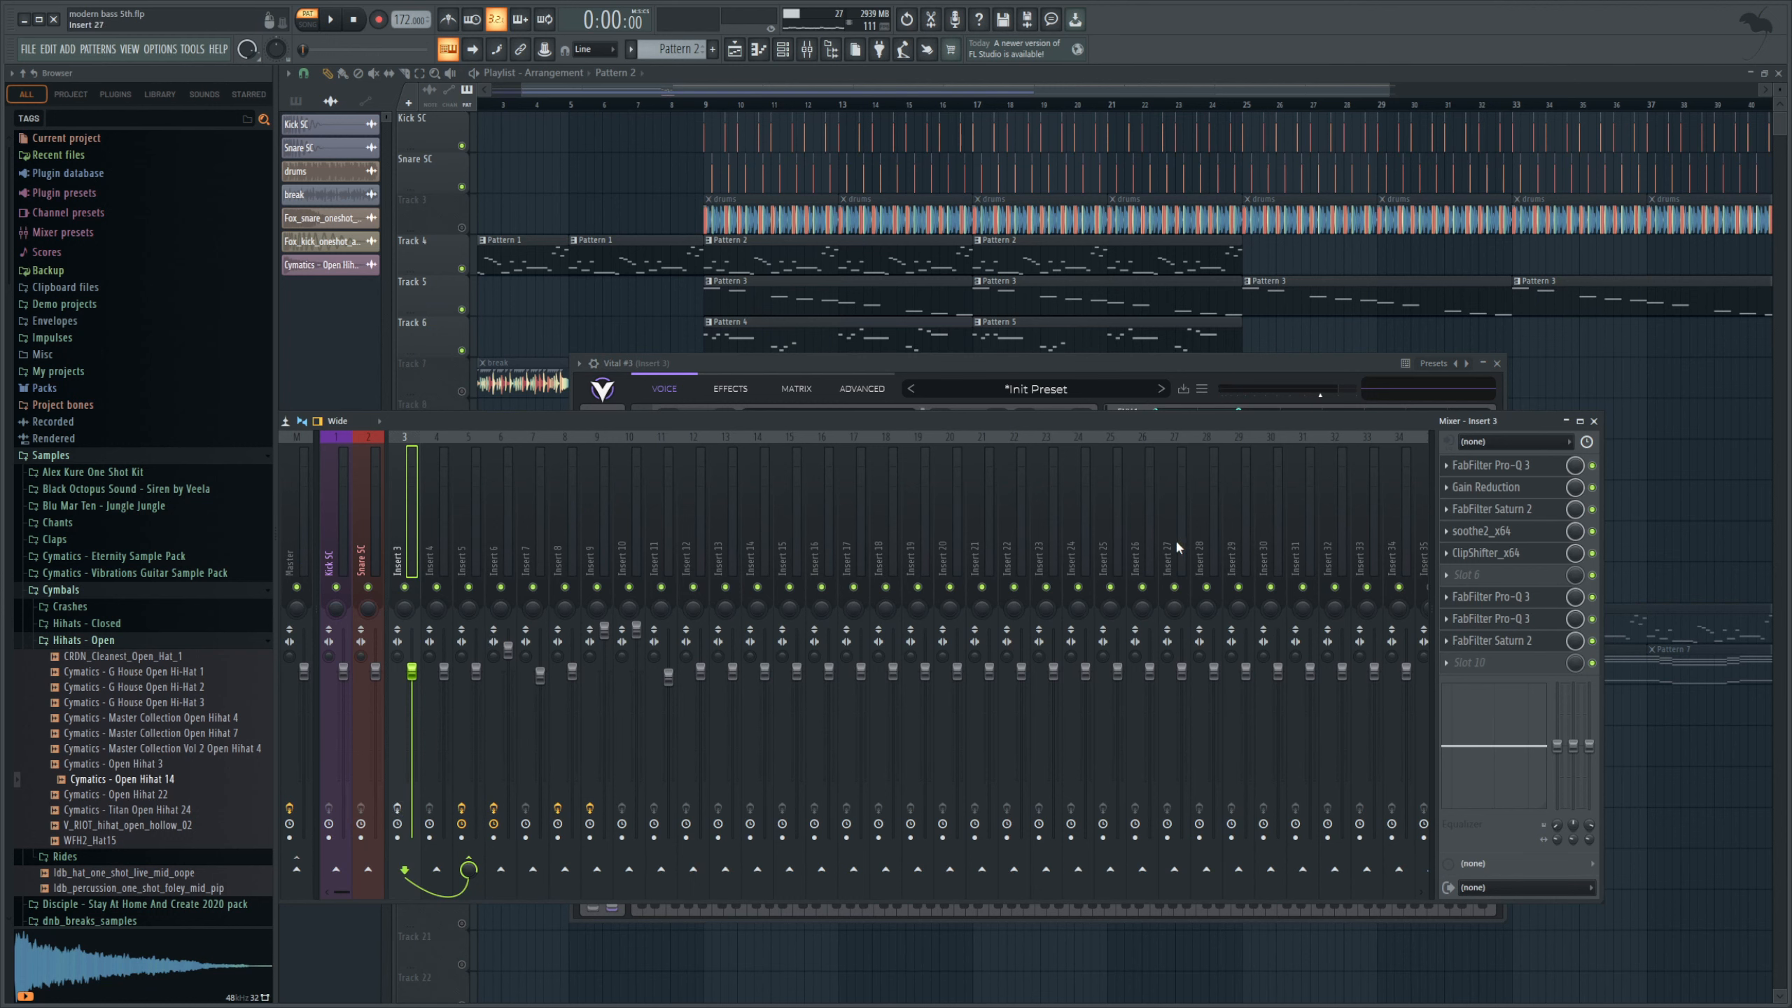
click(1432, 459)
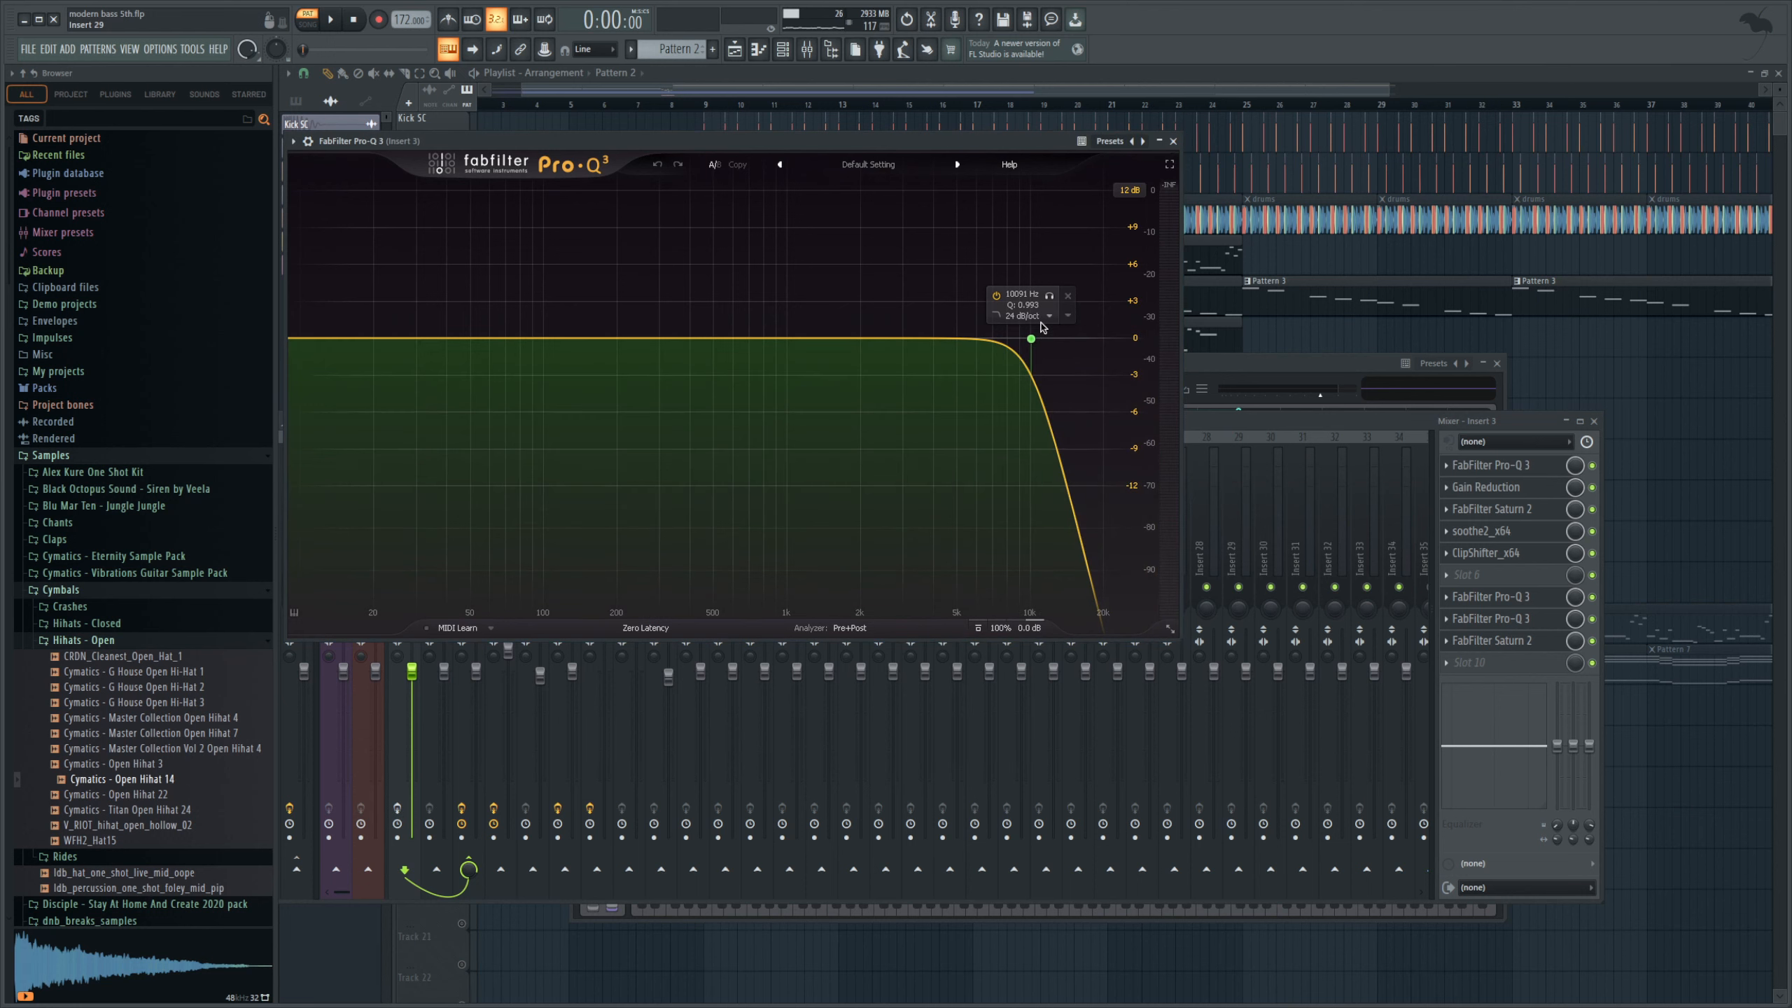
drag(786, 86, 764, 84)
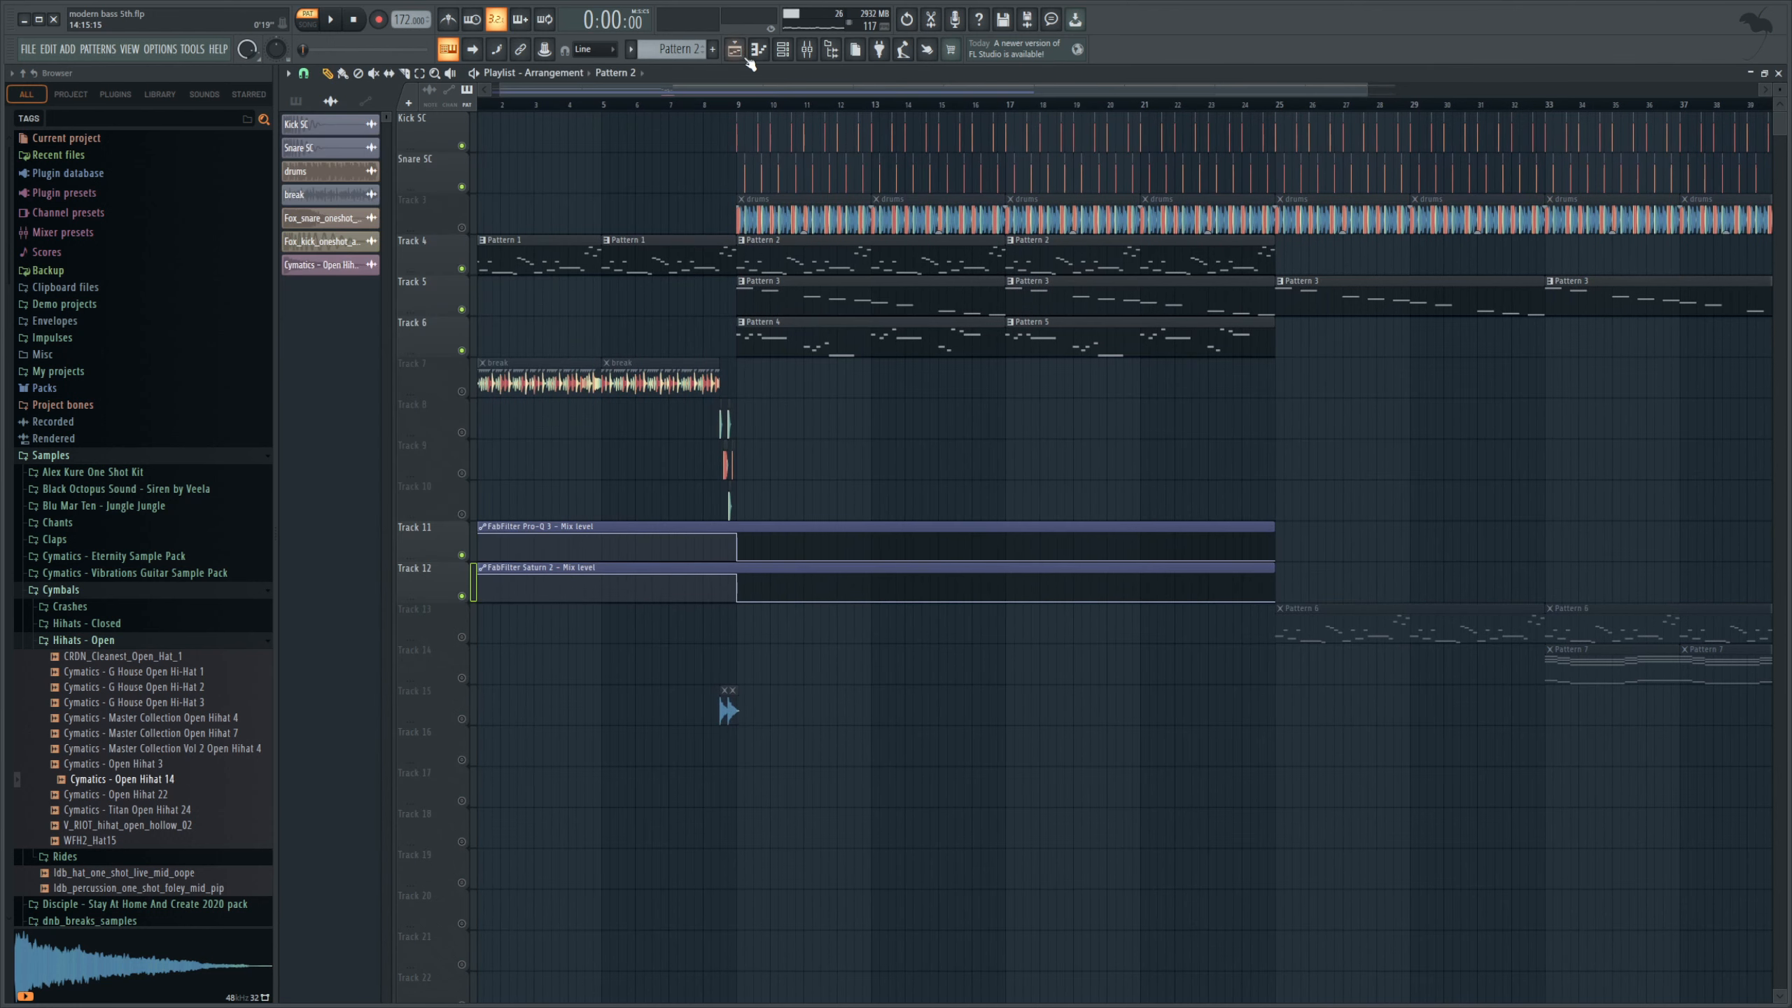
- Reopen Vital #3 and switch off its flanger, filter and reverb effects so only the chorus stays active
click(783, 50)
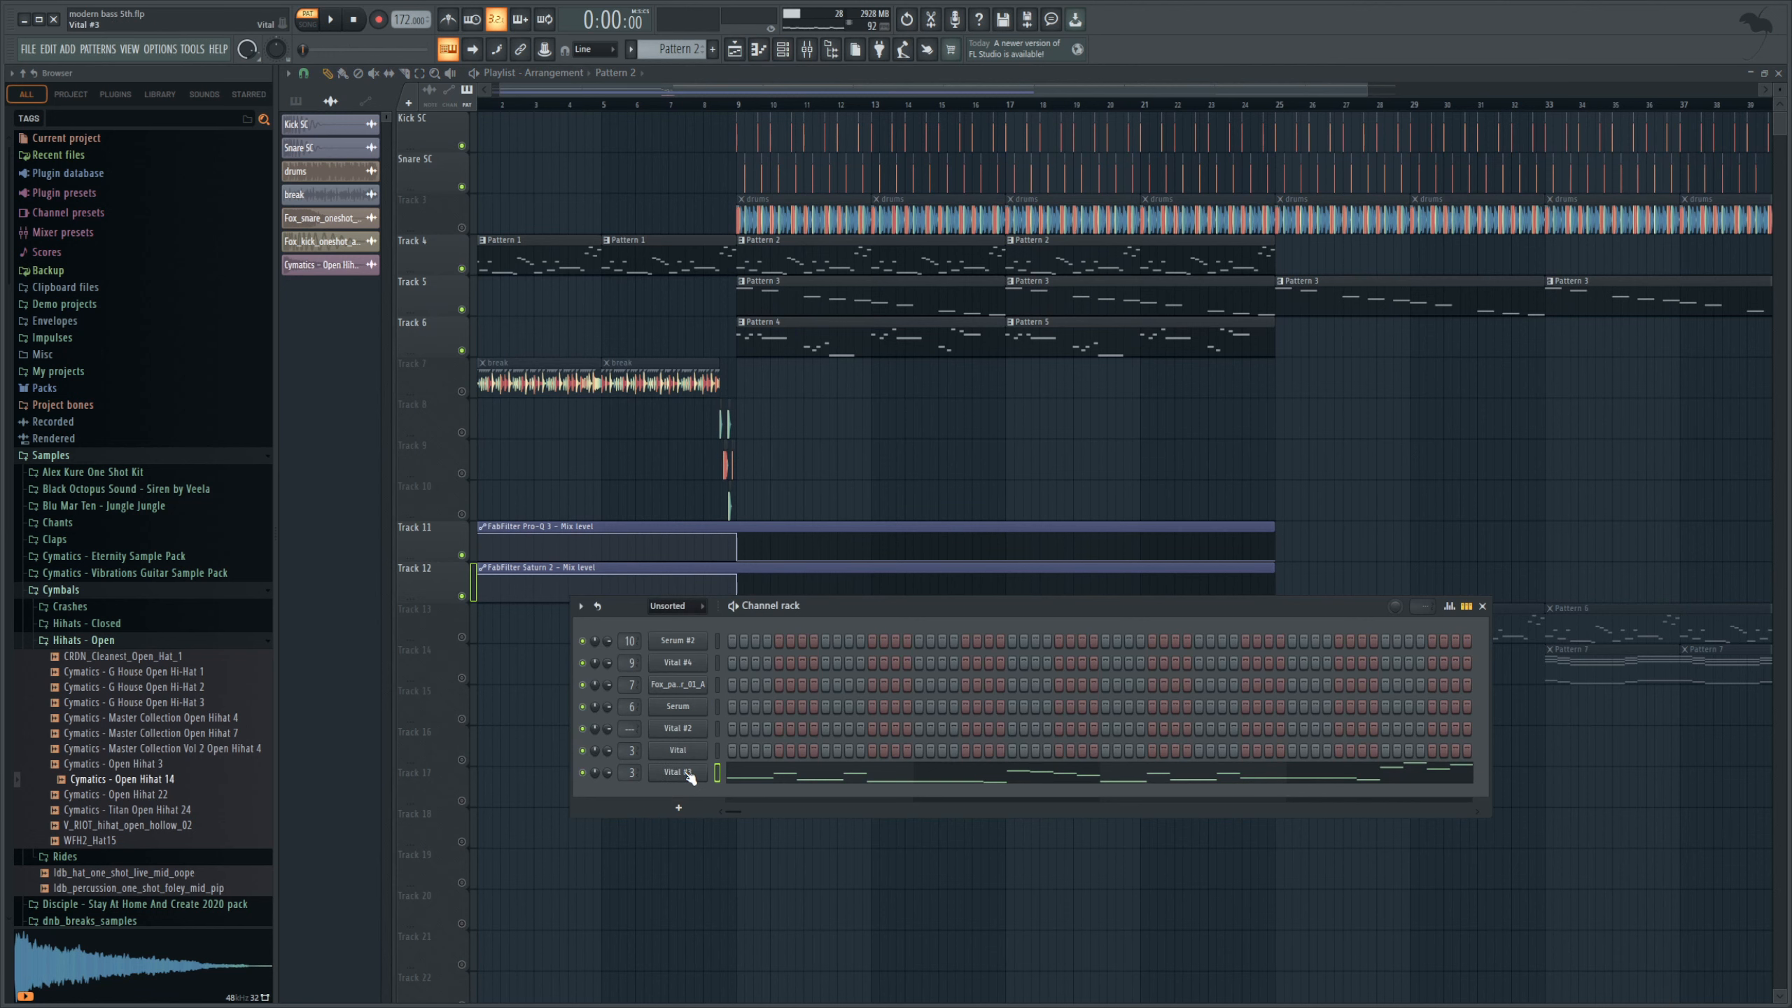
click(730, 389)
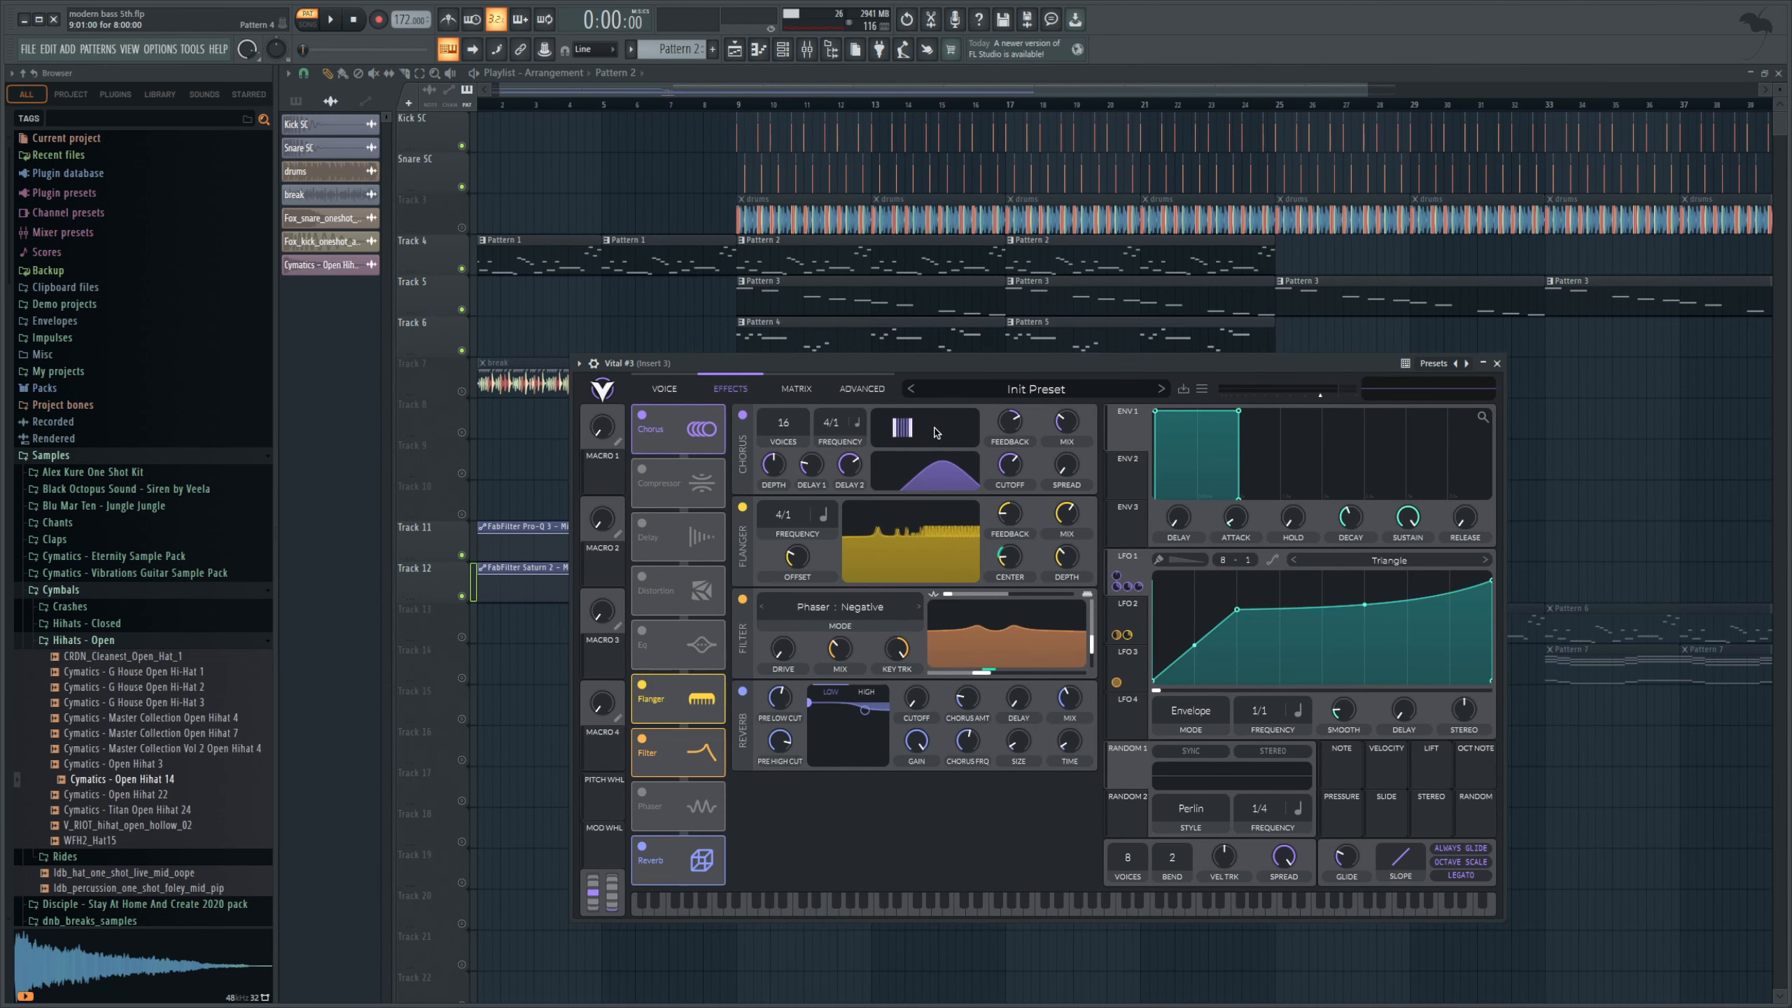
click(664, 390)
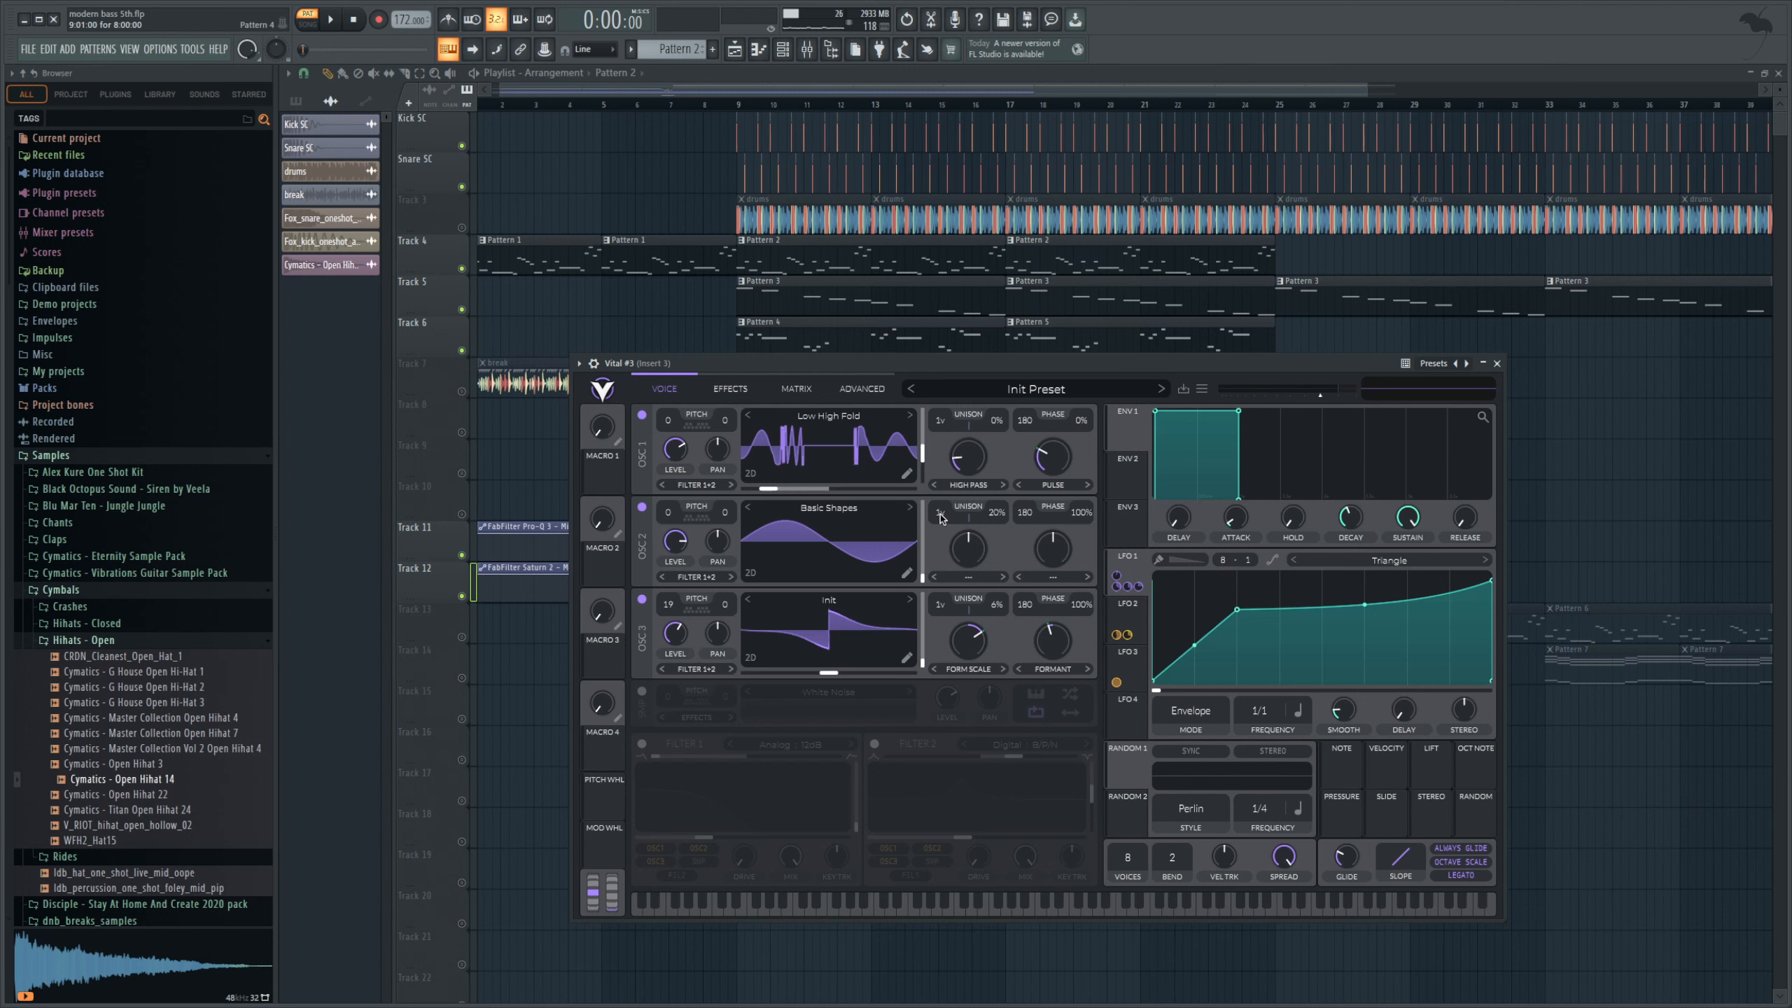
click(728, 392)
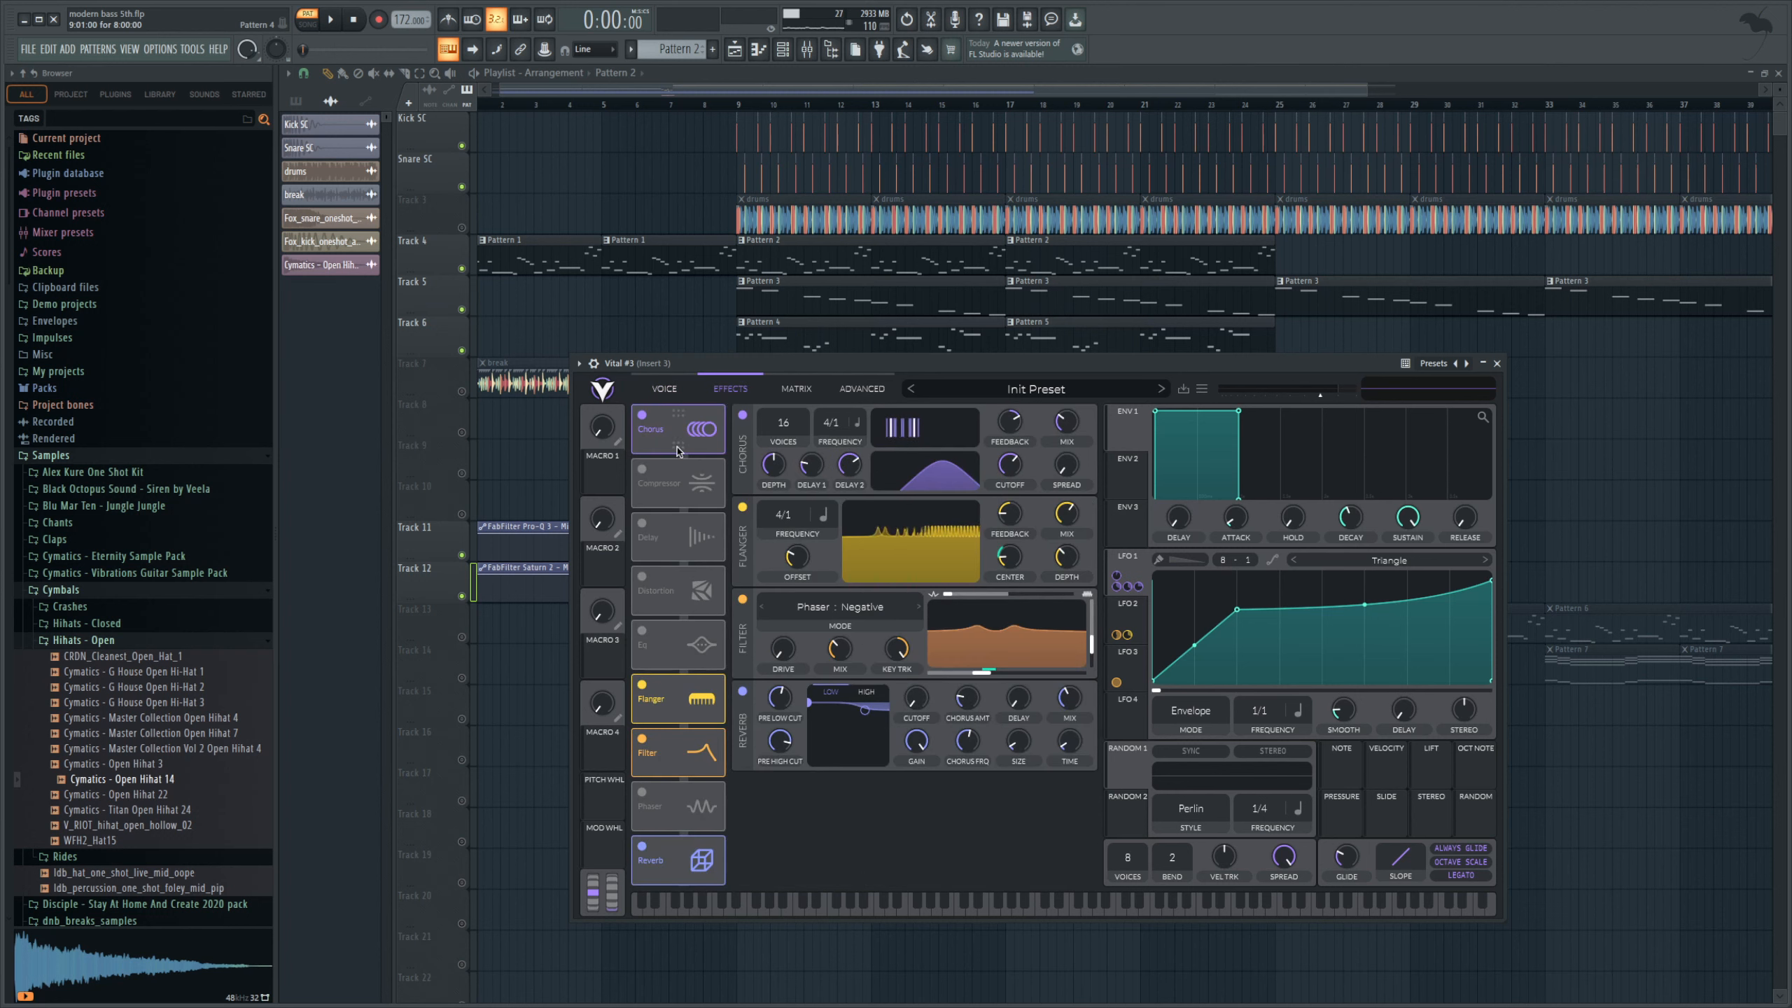
click(643, 686)
click(642, 739)
click(644, 847)
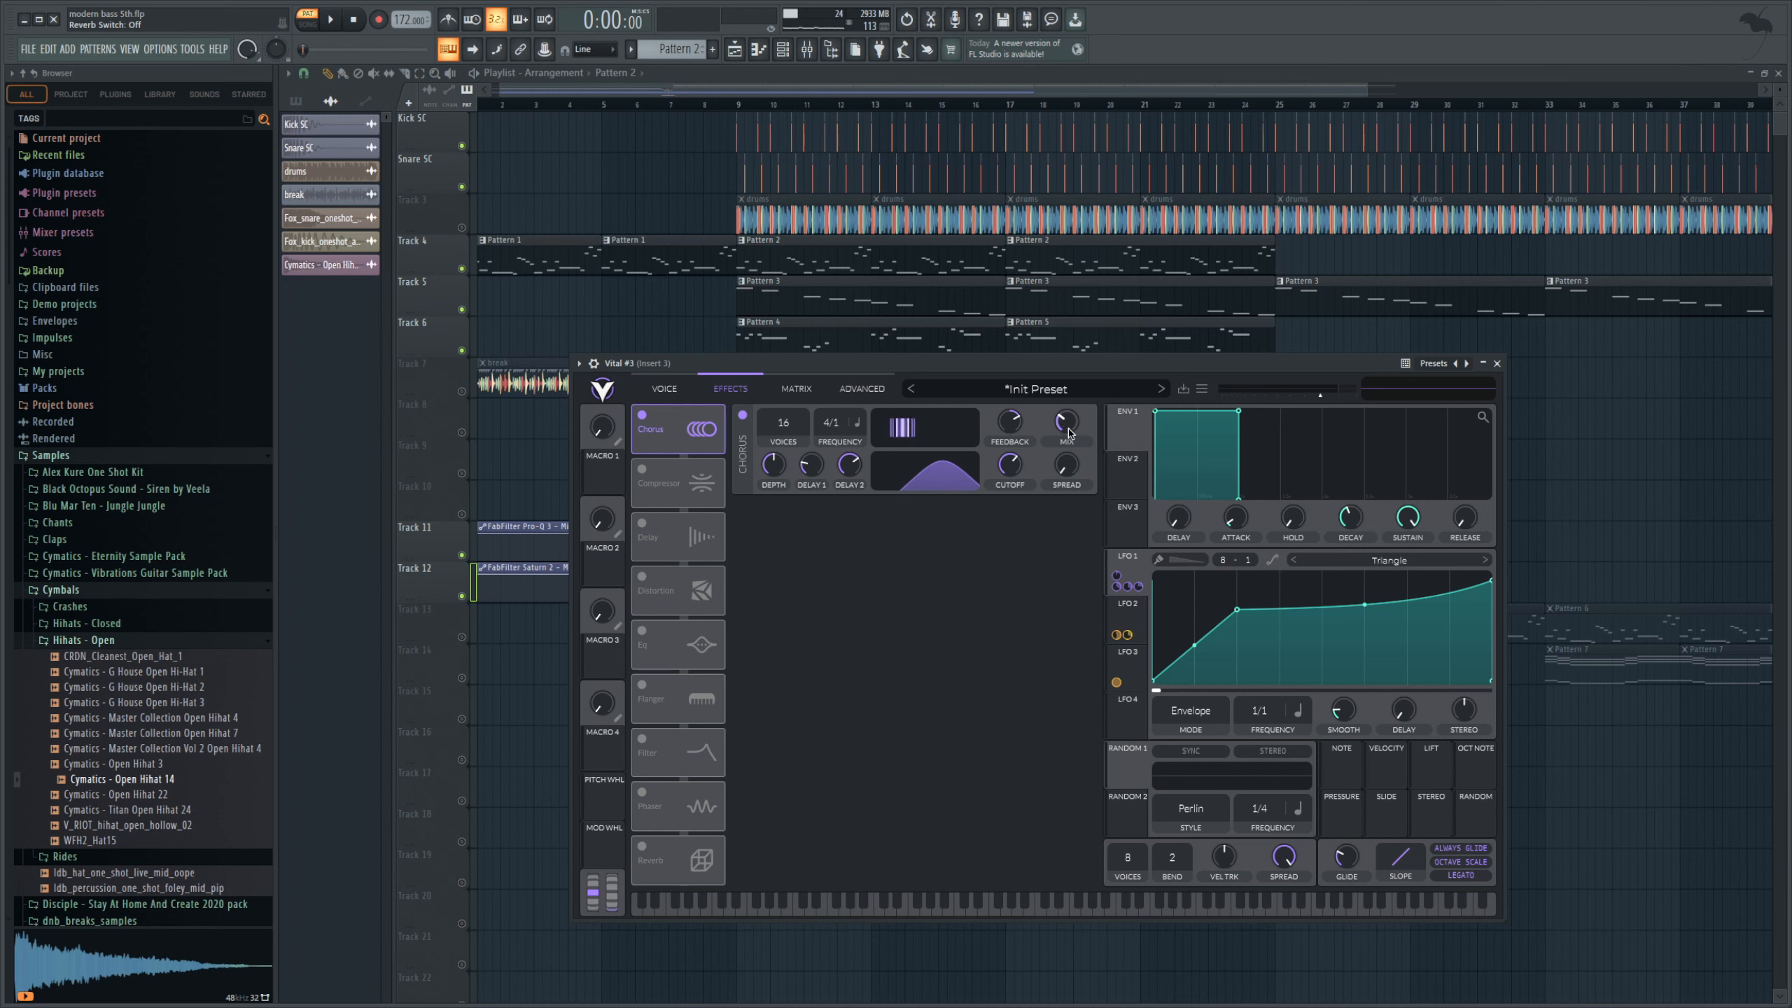
- Raise the chorus mix to about 93% while auditioning the pattern, then lower it again and stop playback
drag(1069, 429, 1067, 338)
key(space)
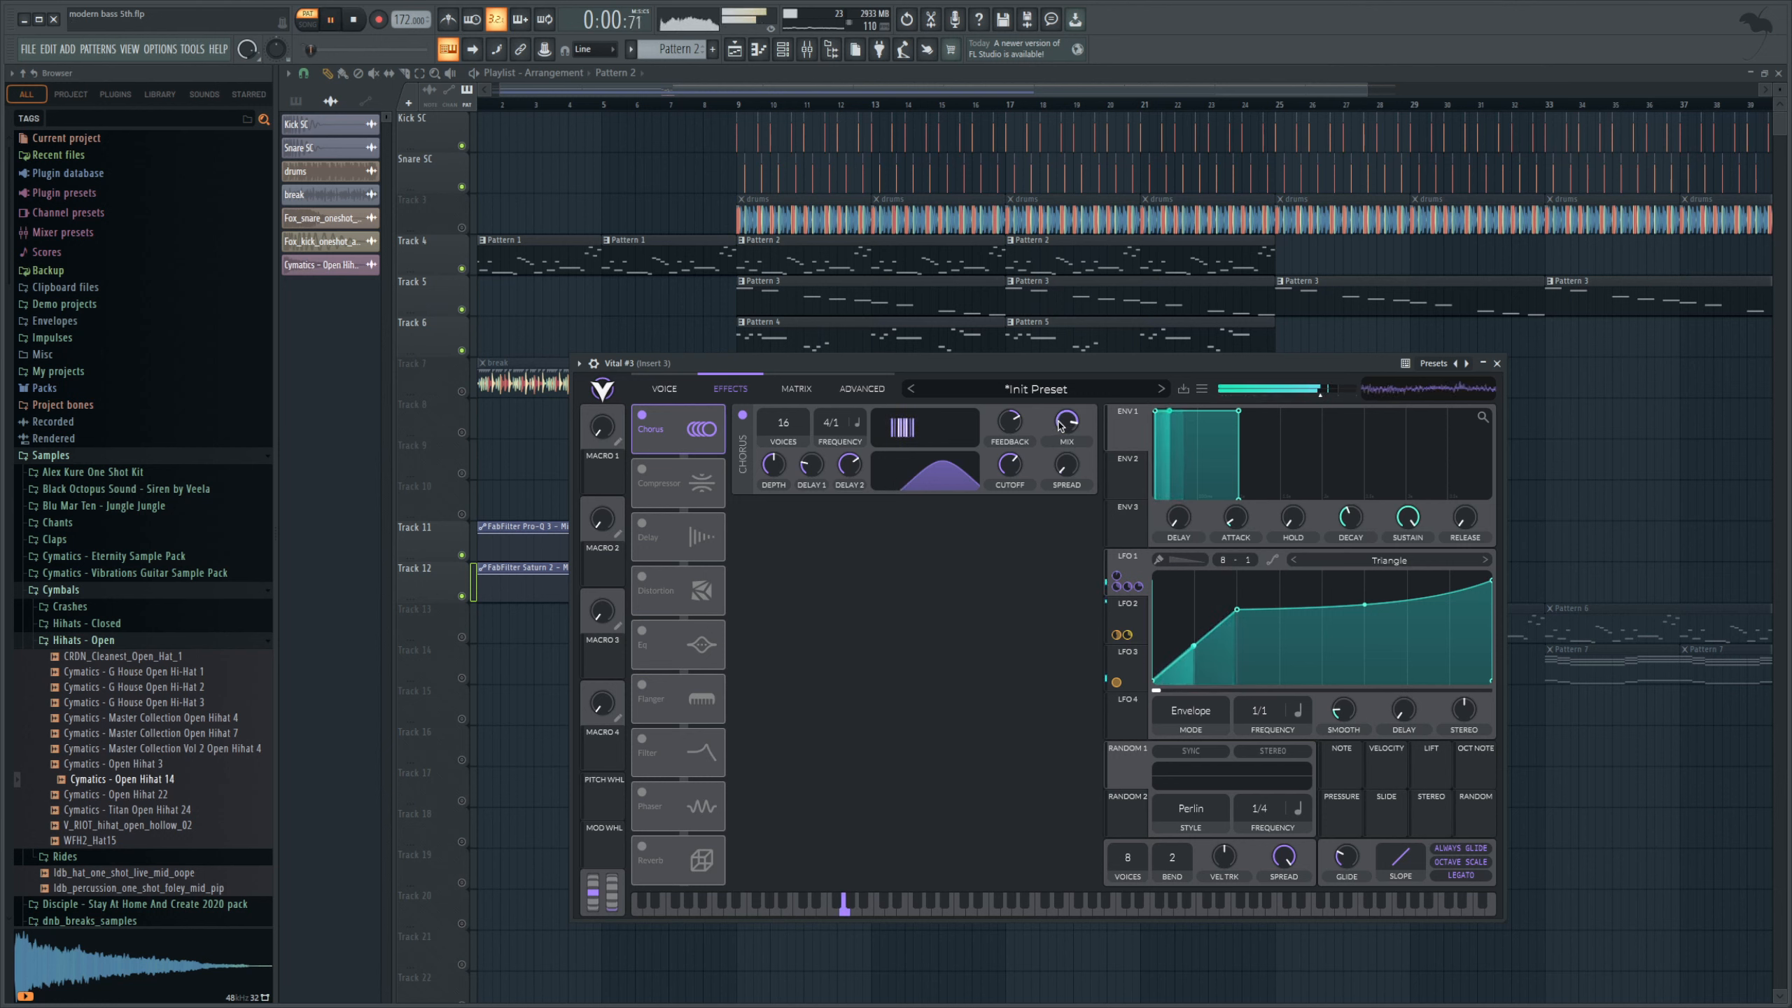
mouse_move(1055, 411)
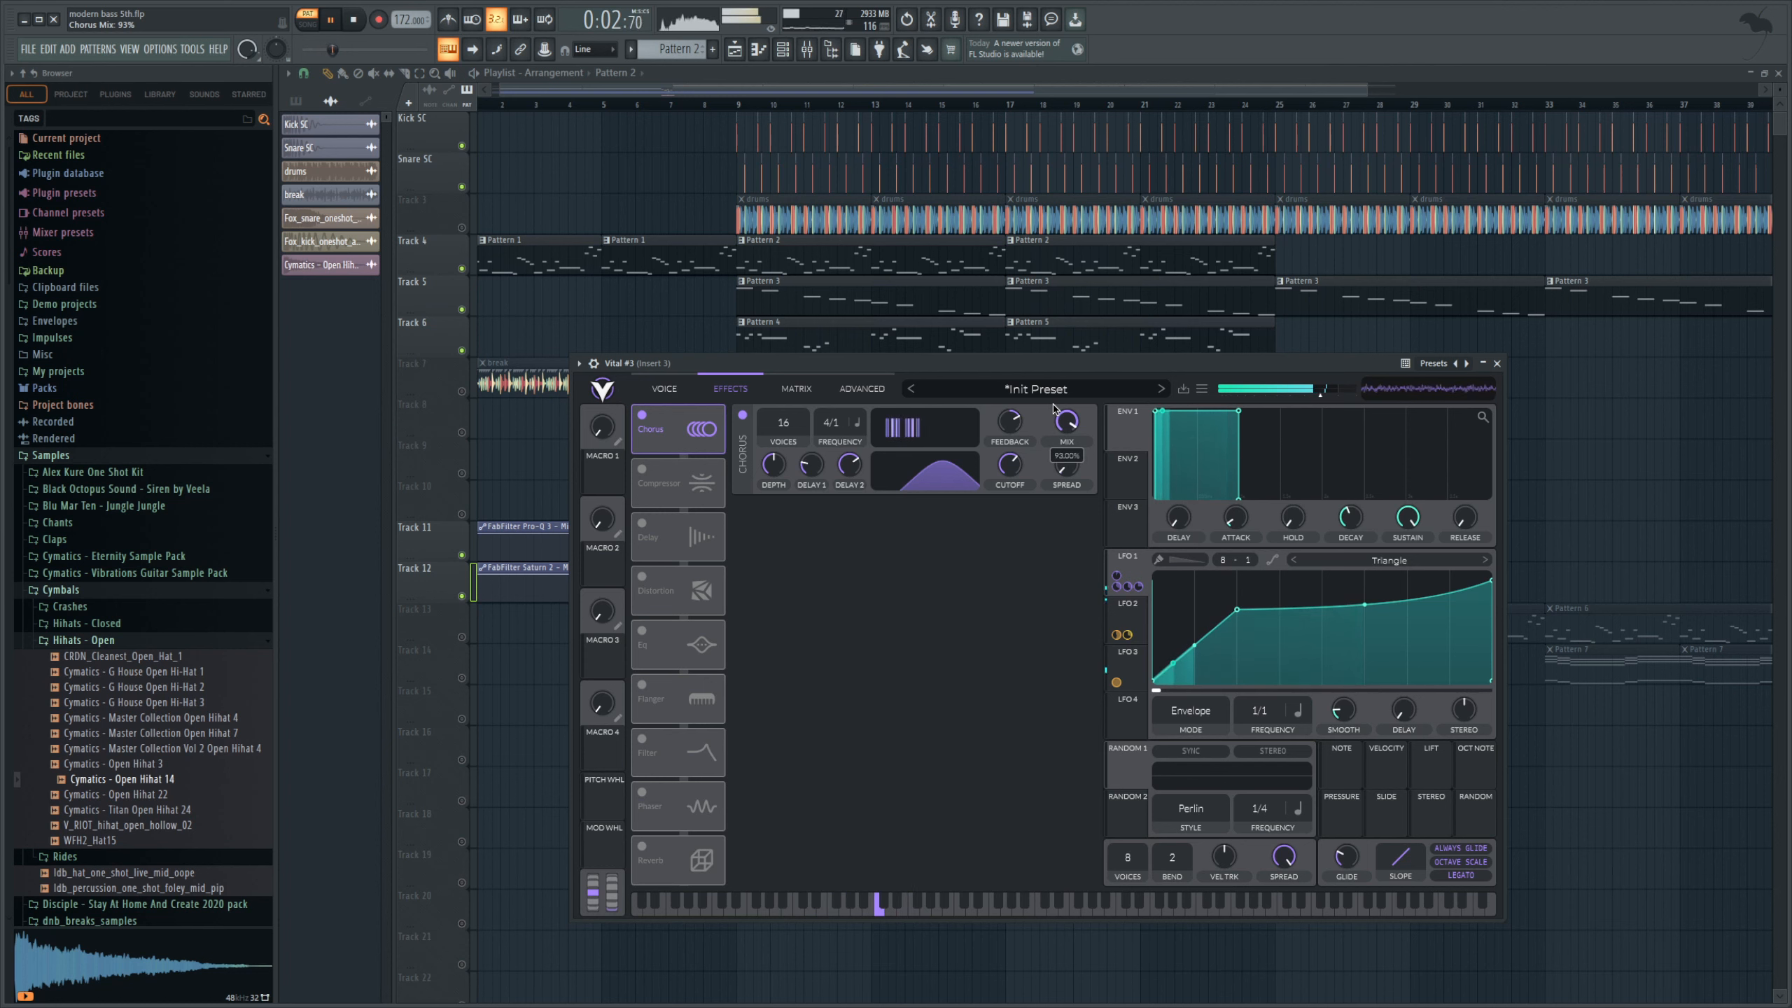
drag(1055, 411, 1055, 487)
key(space)
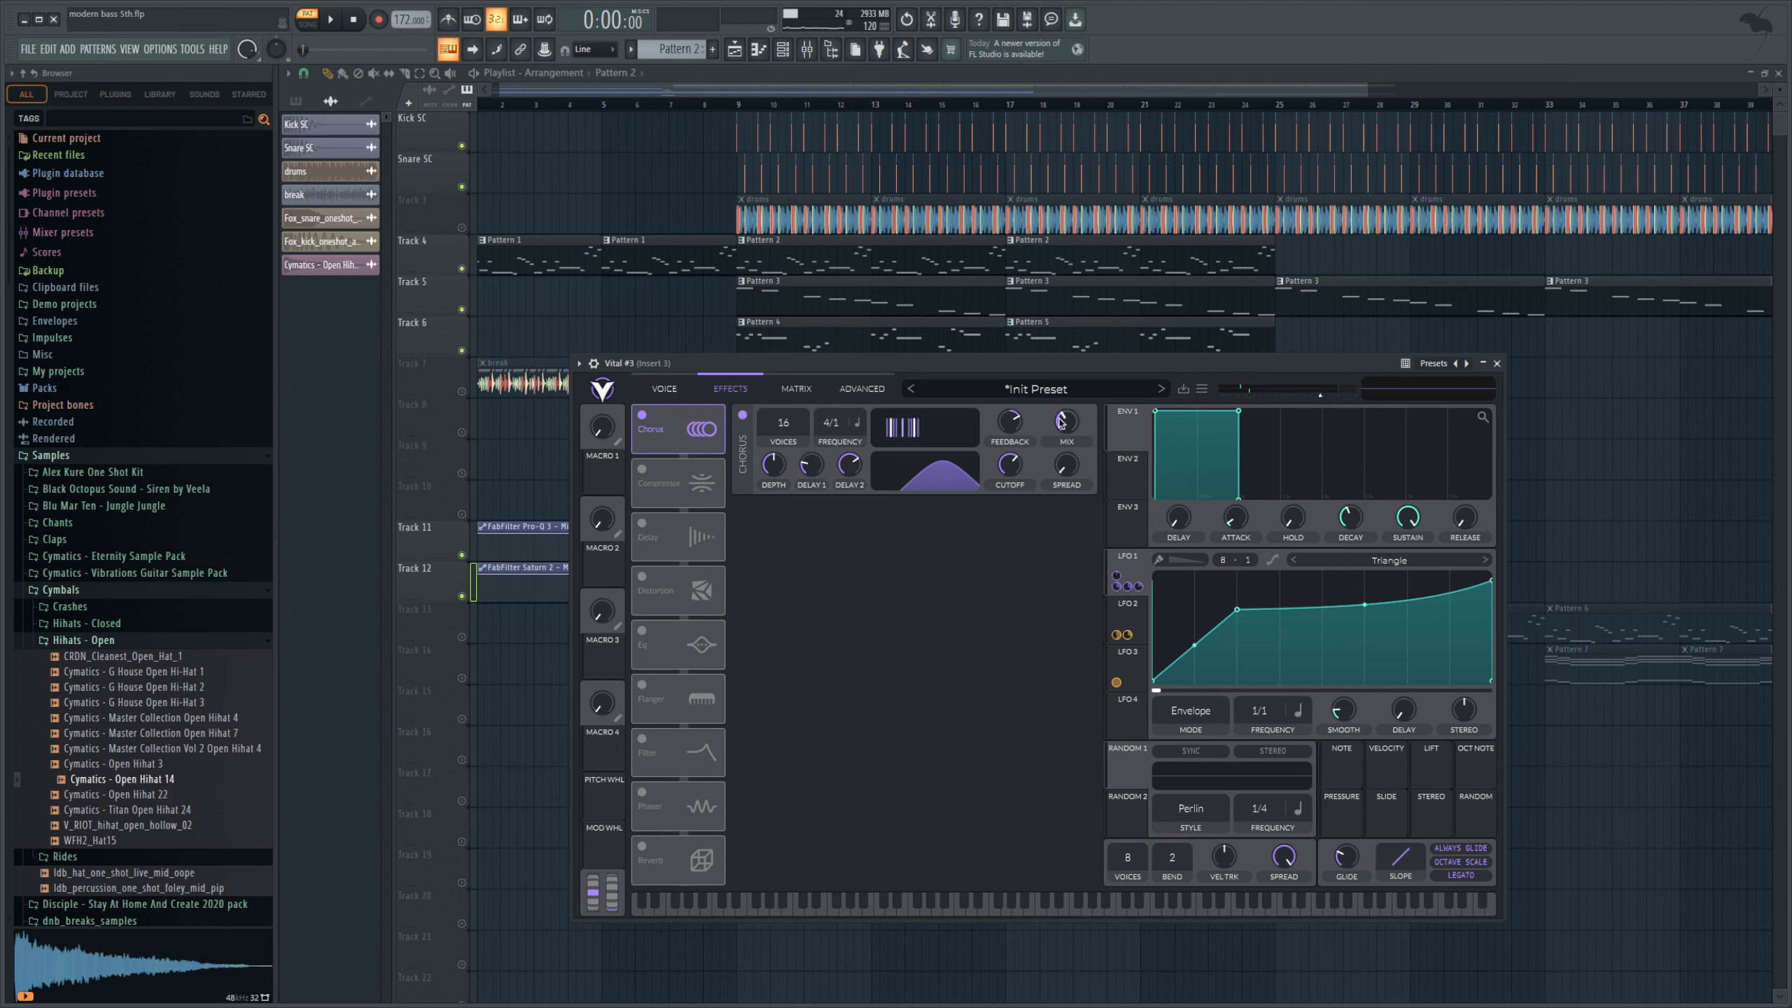
- Turn the flanger back on and display the LFO 2 curve
click(642, 684)
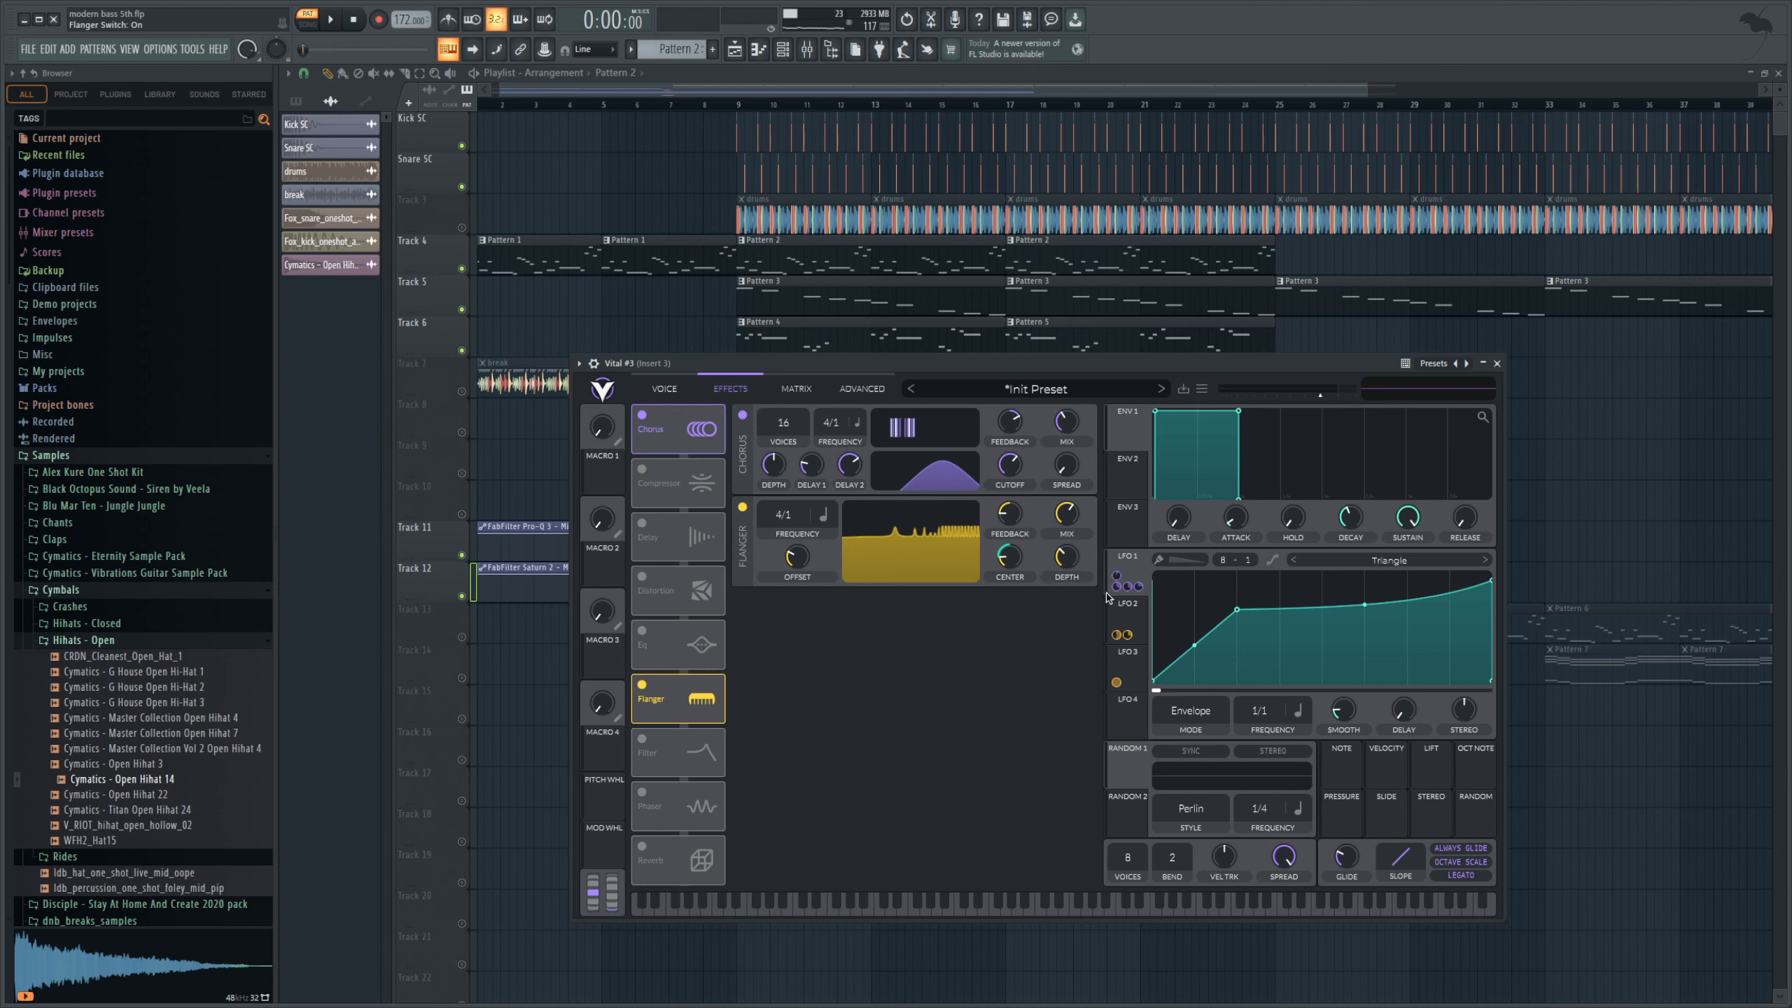
click(1129, 618)
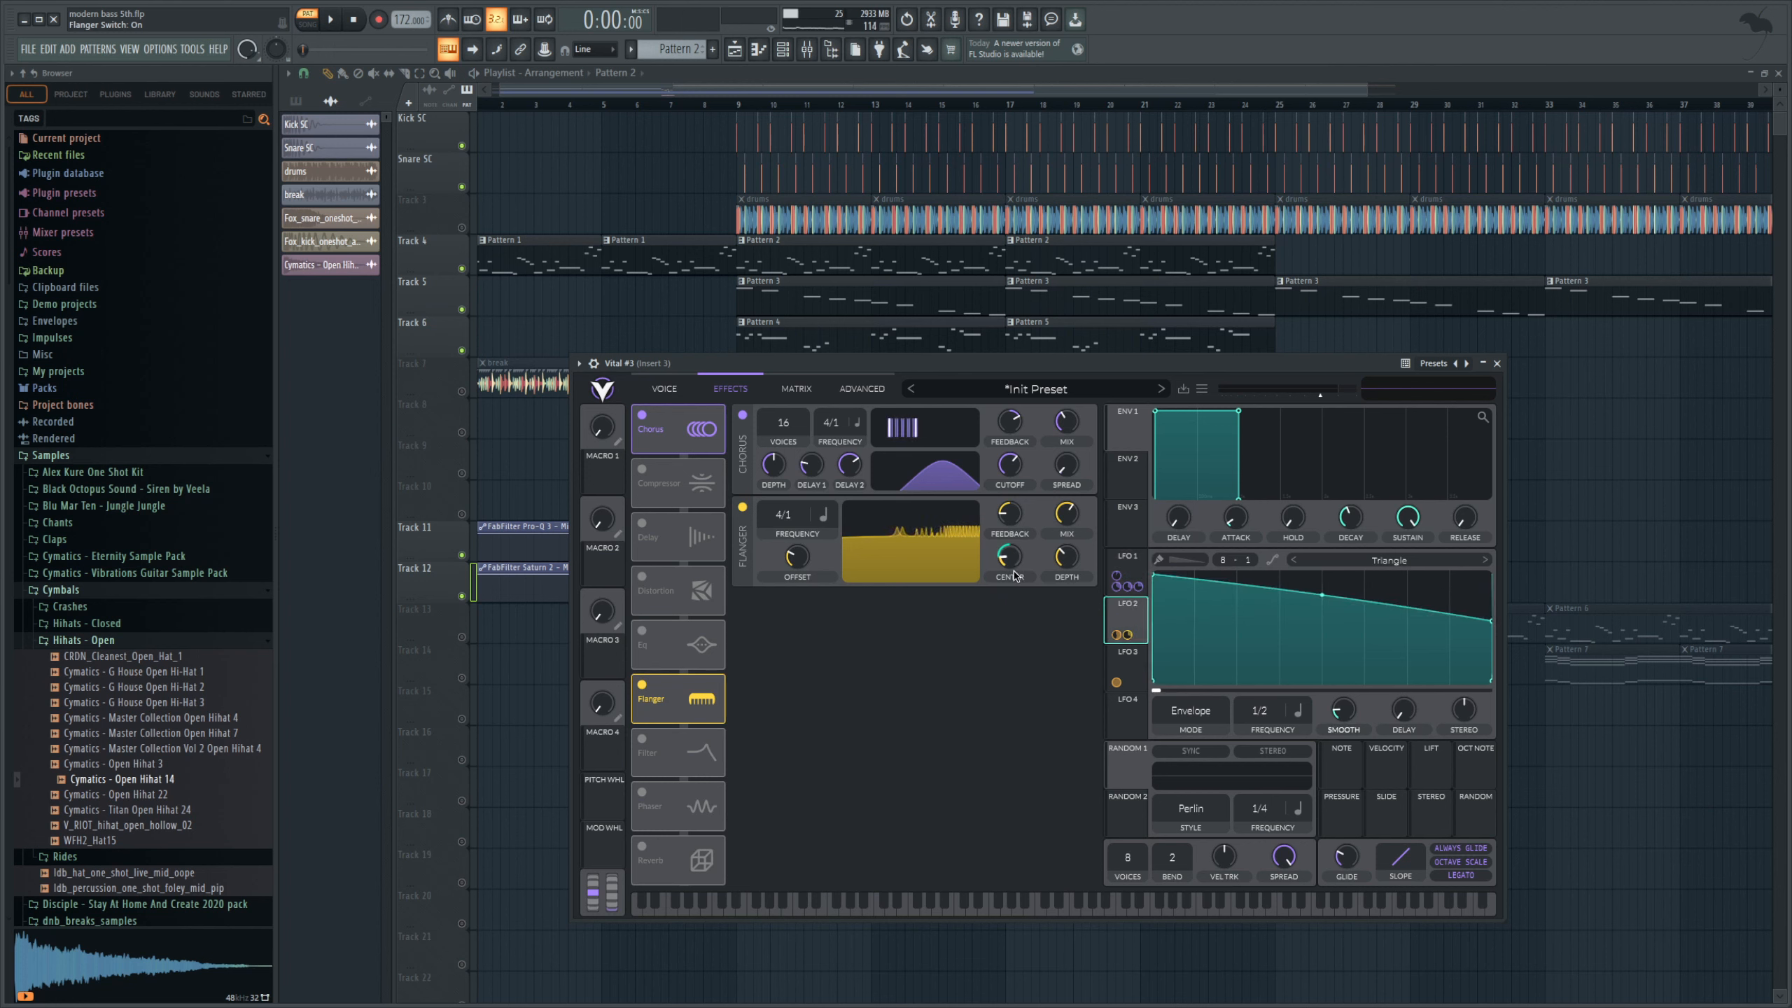
- Enable the Phaser : Negative filter effect, audition it with a raised mix, then set its mix to 37%
click(646, 738)
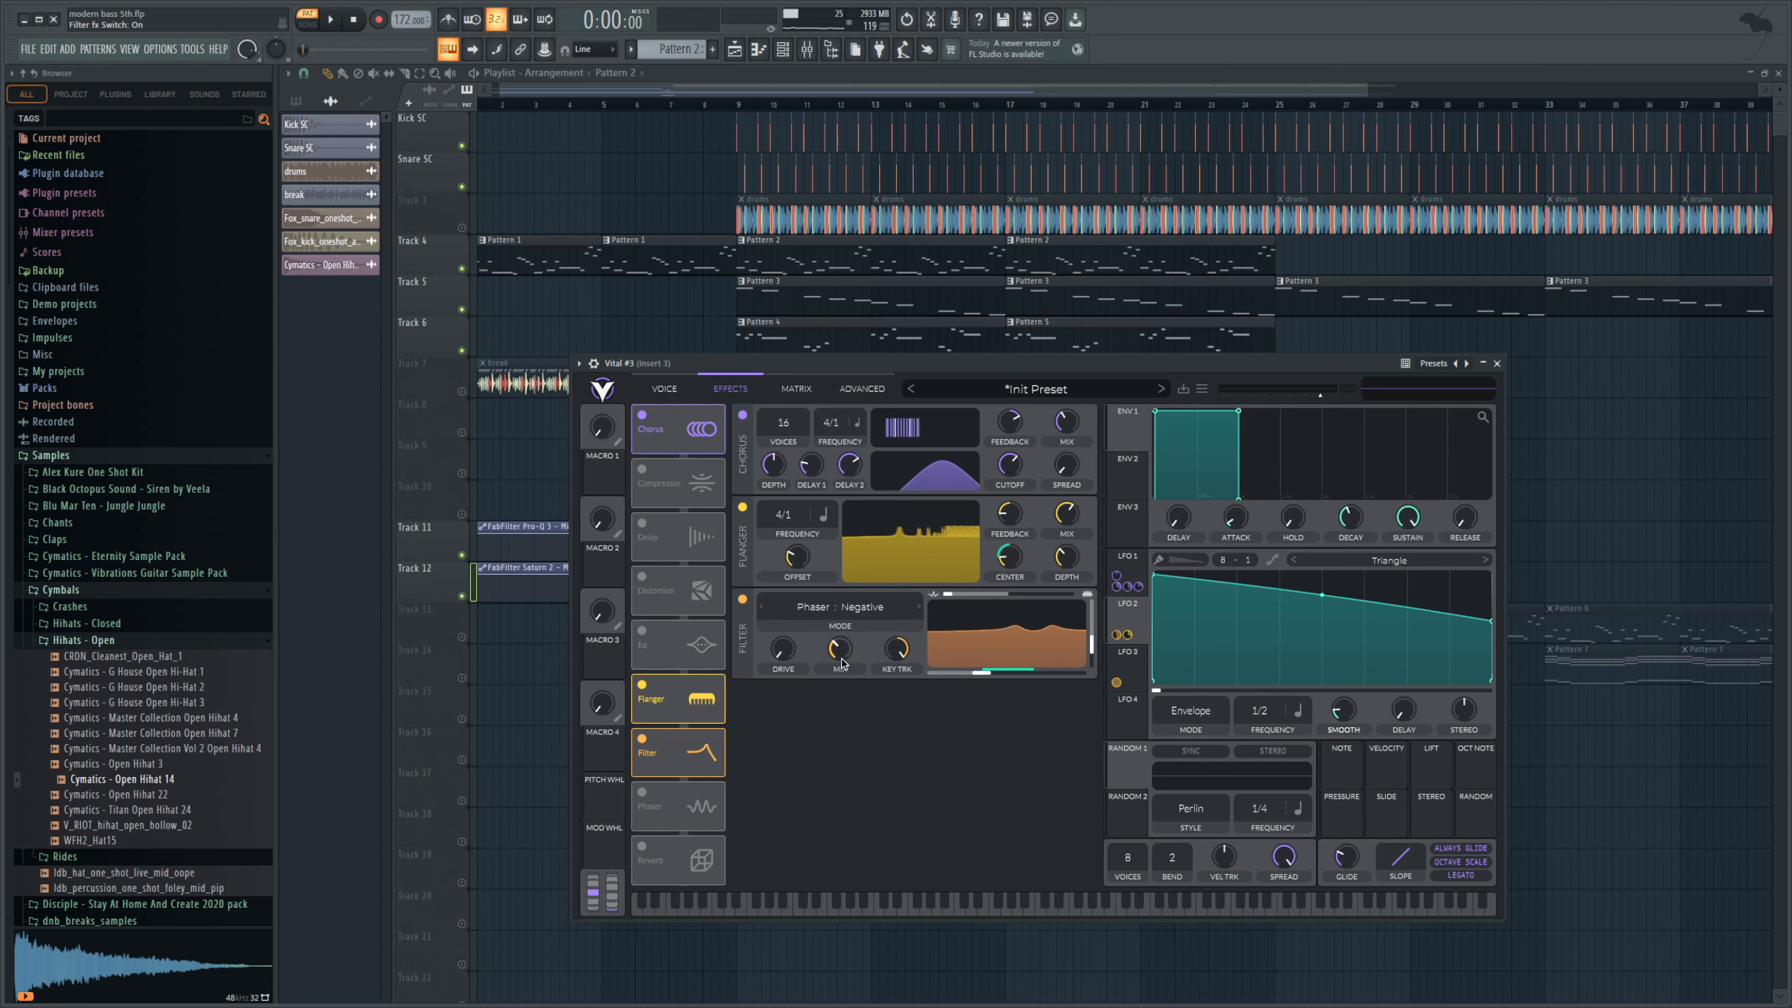
drag(841, 660, 850, 631)
key(space)
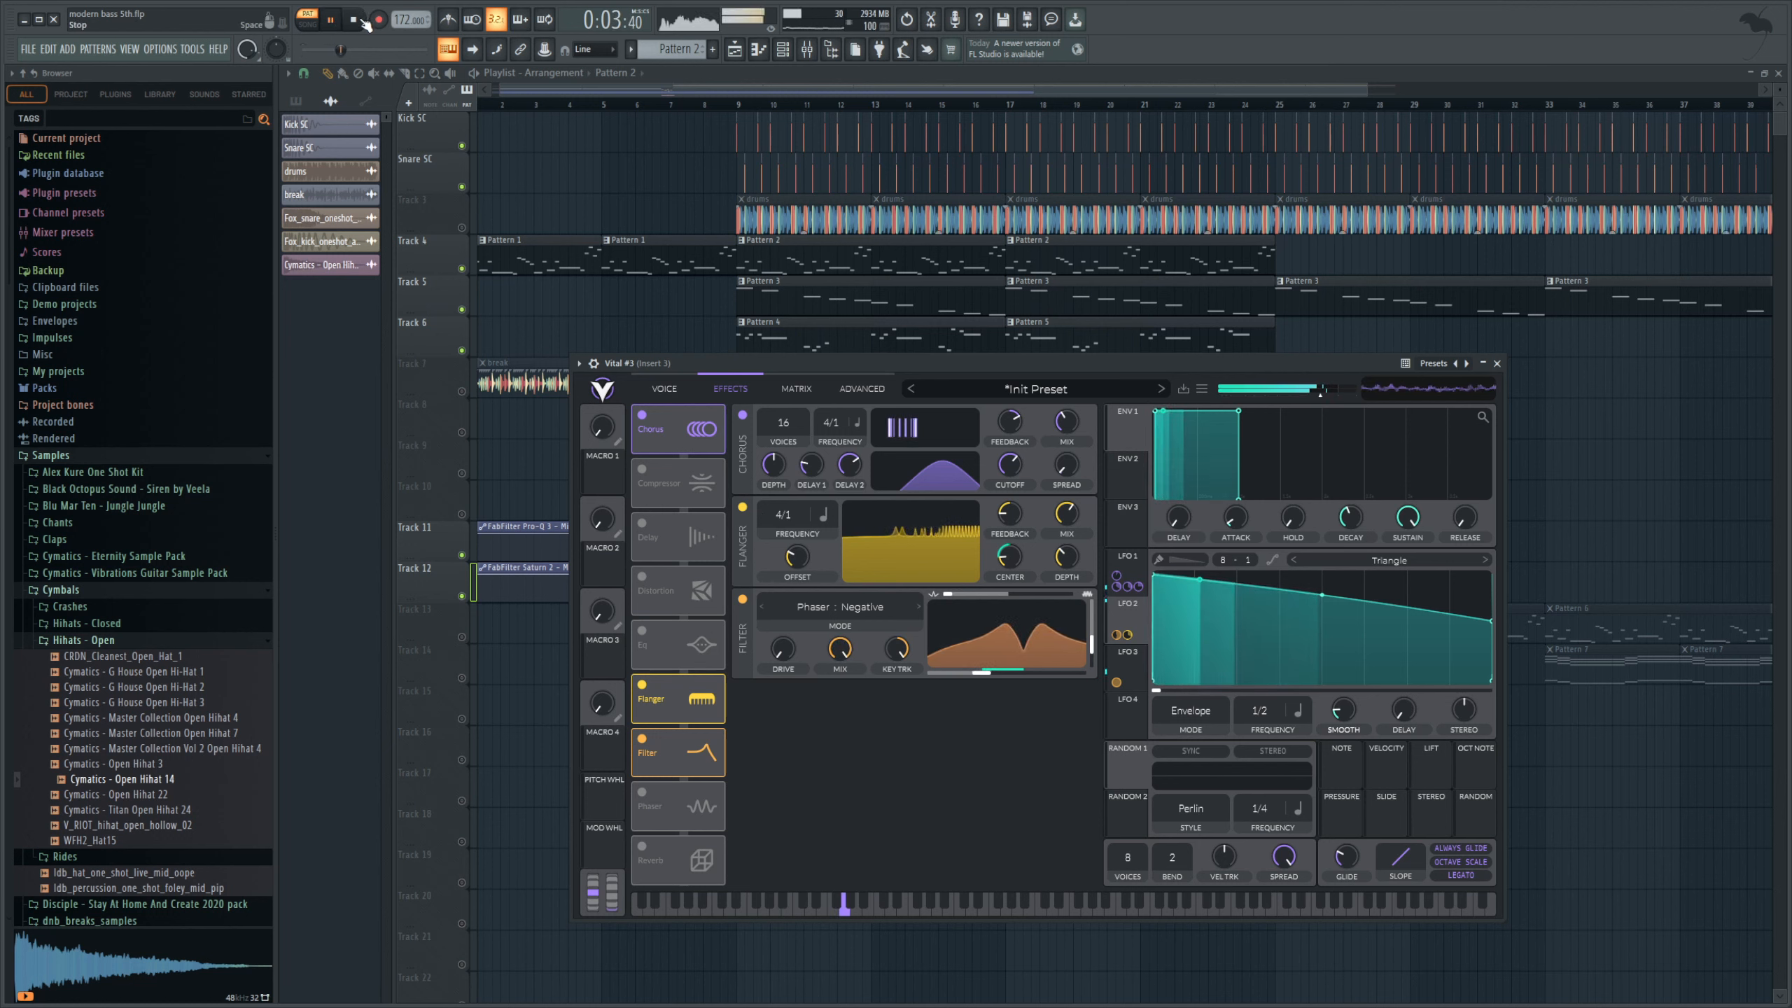
key(space)
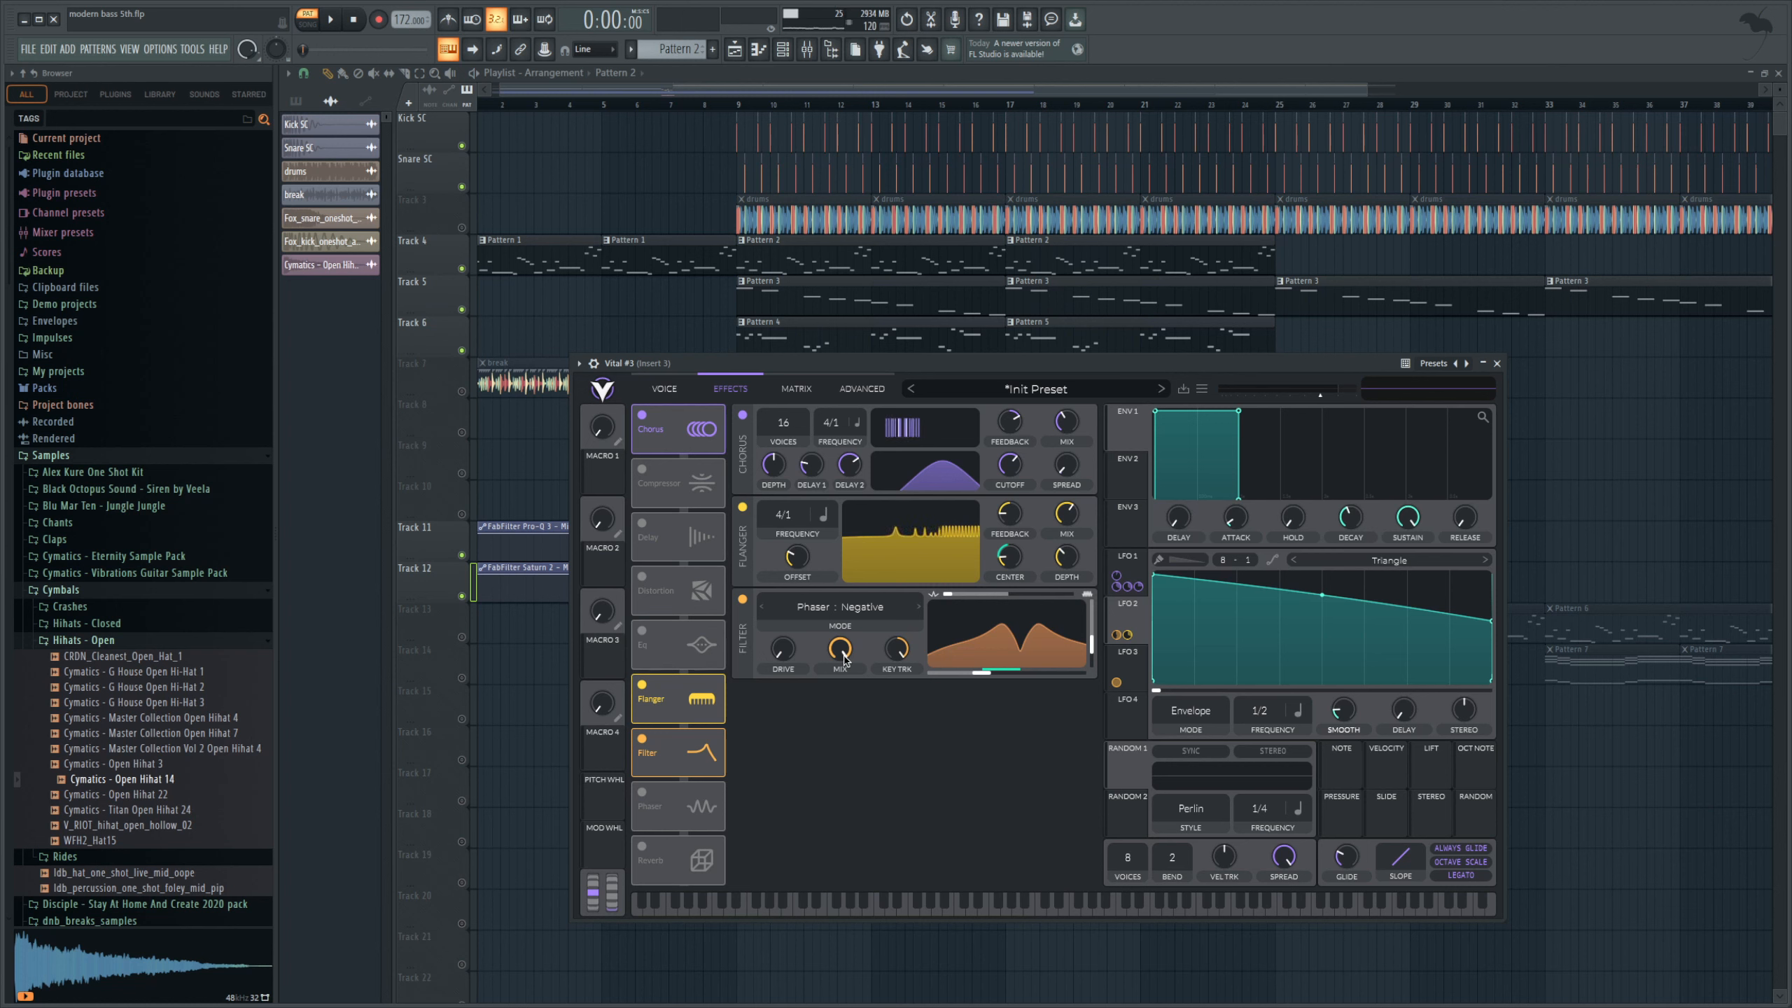
drag(841, 657, 848, 764)
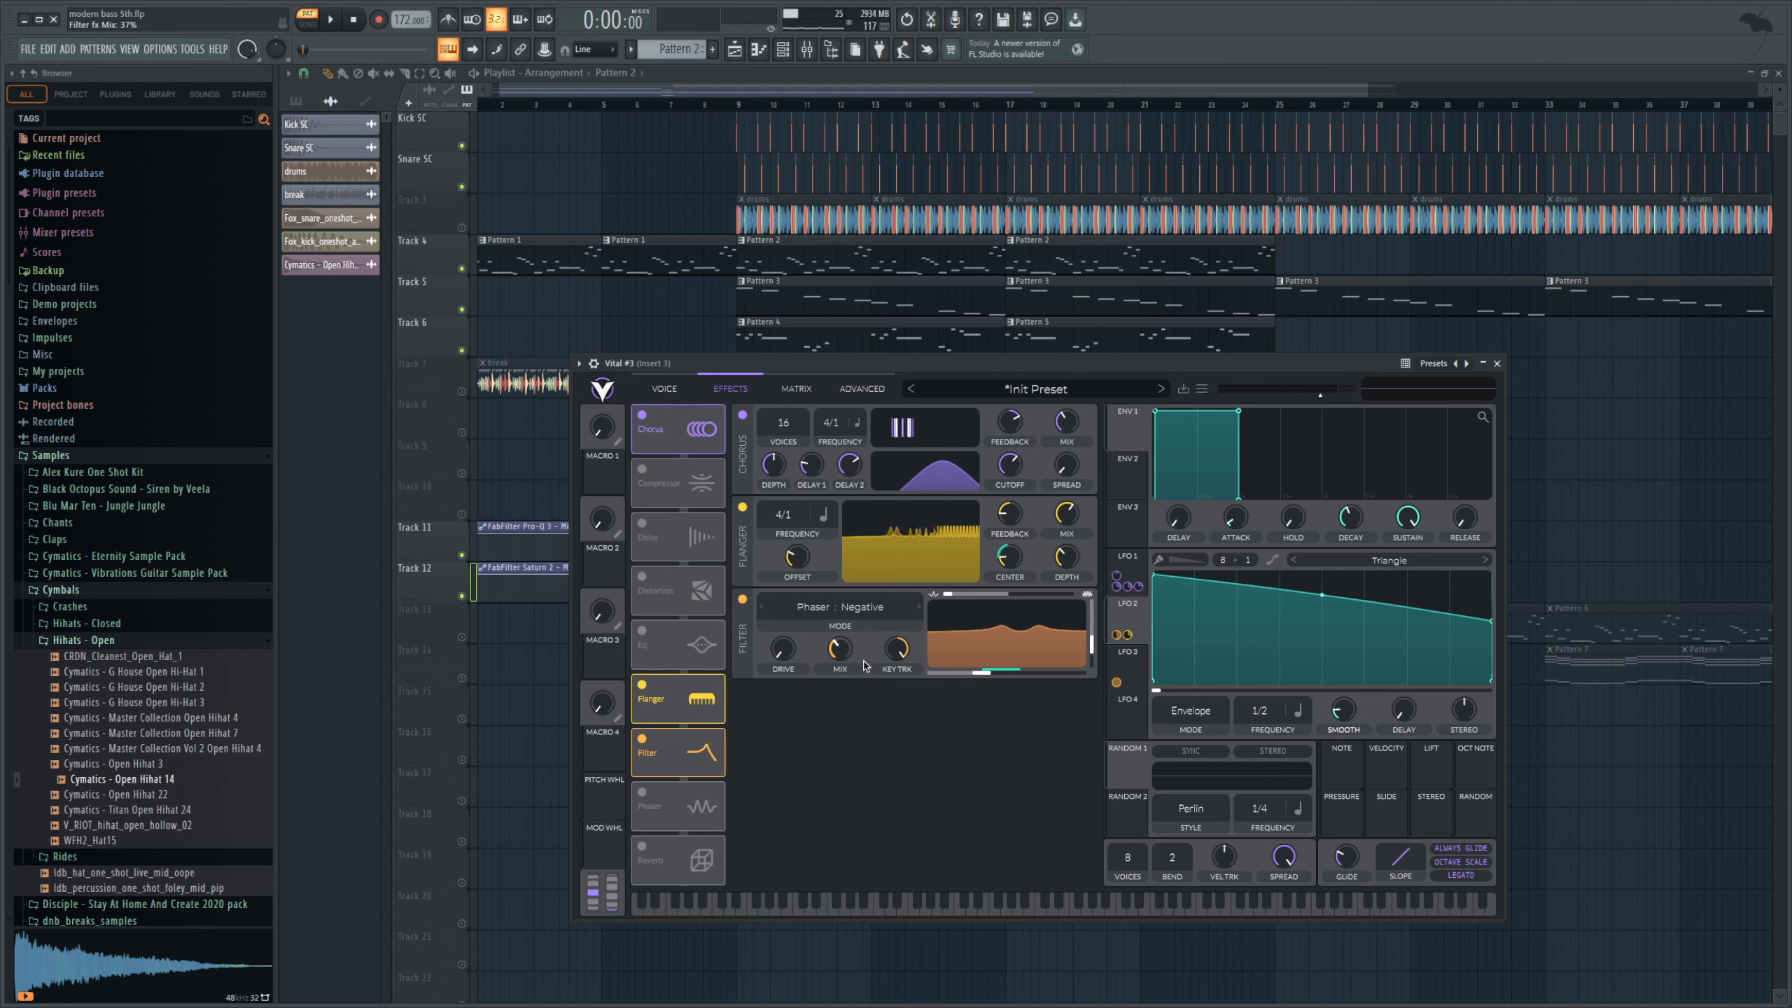
- Turn on the phaser effect and sweep its center during playback, bringing it to about 76 semitones
click(641, 792)
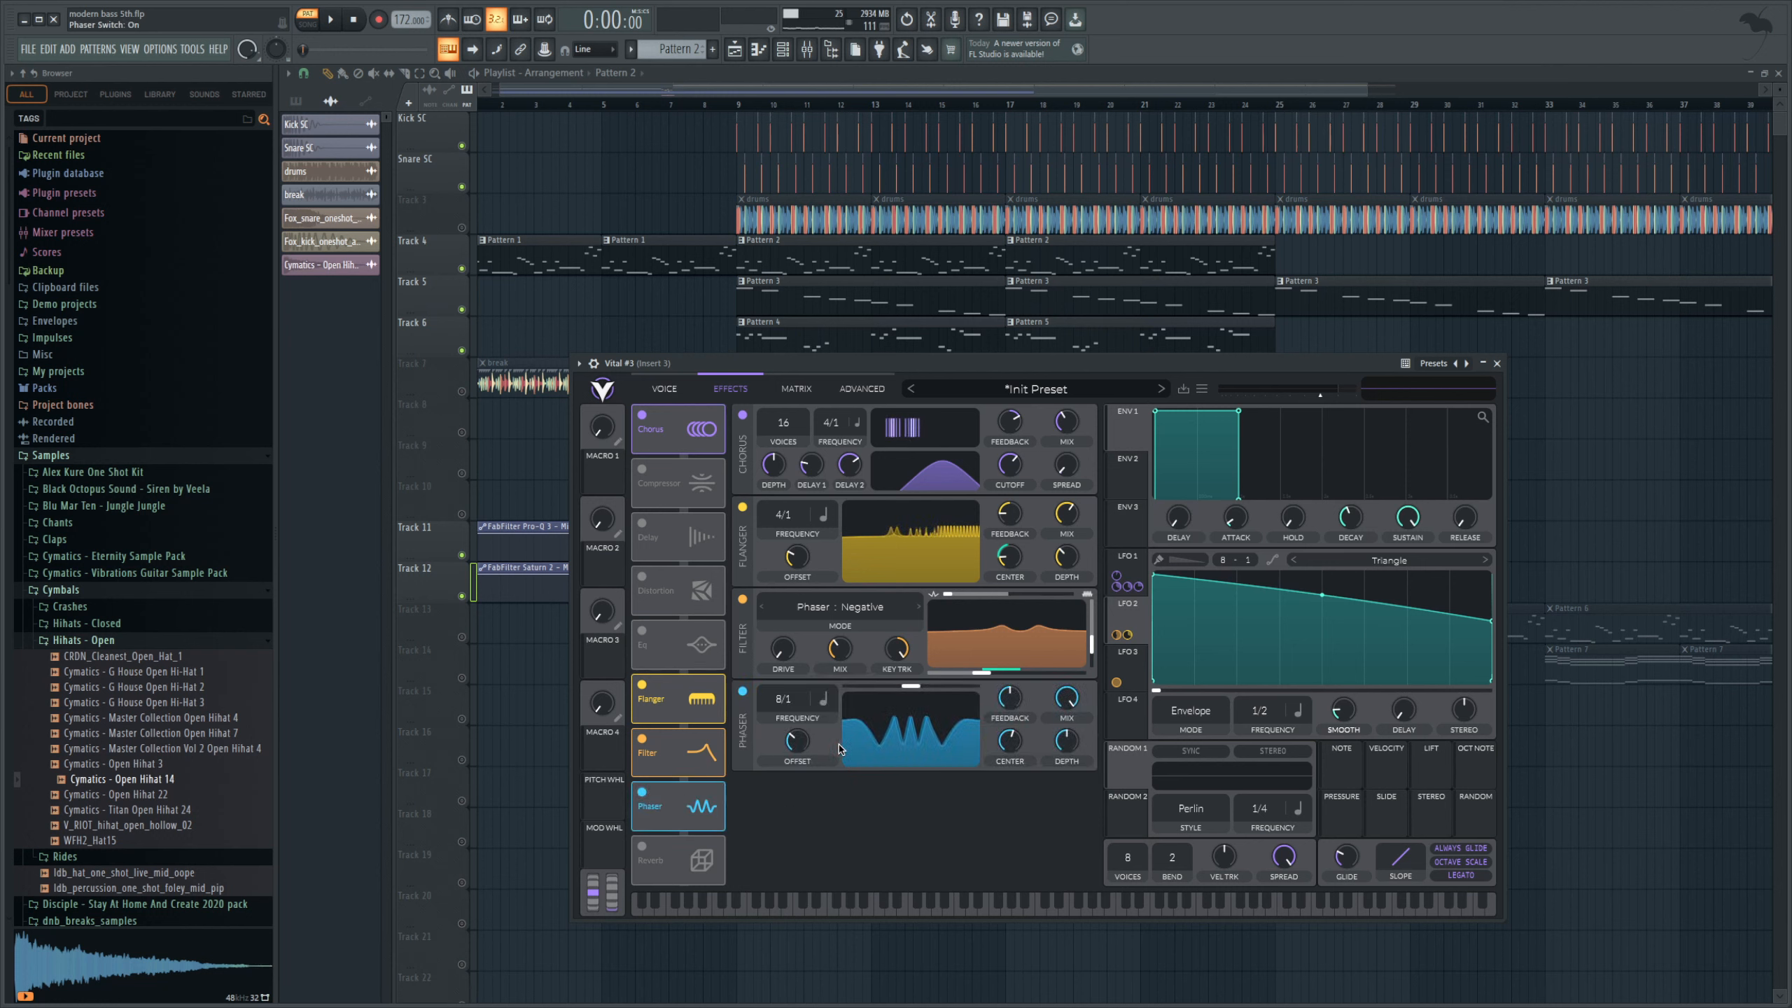
click(330, 19)
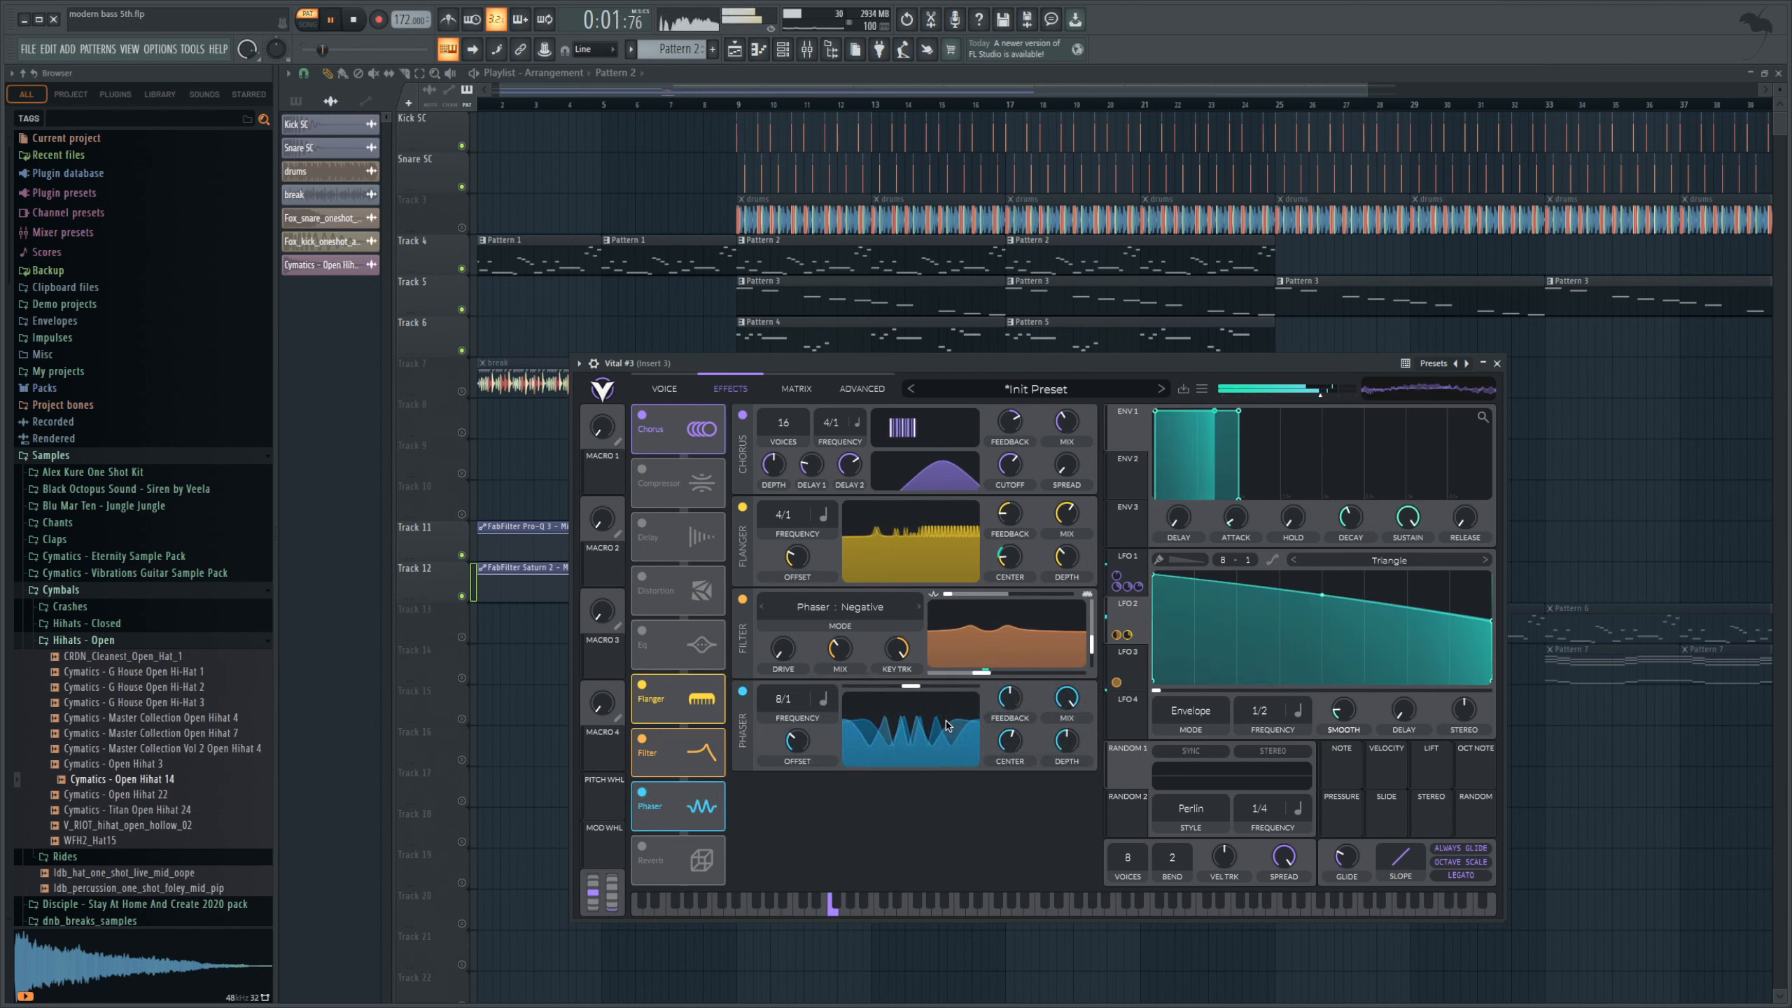
mouse_move(1010, 738)
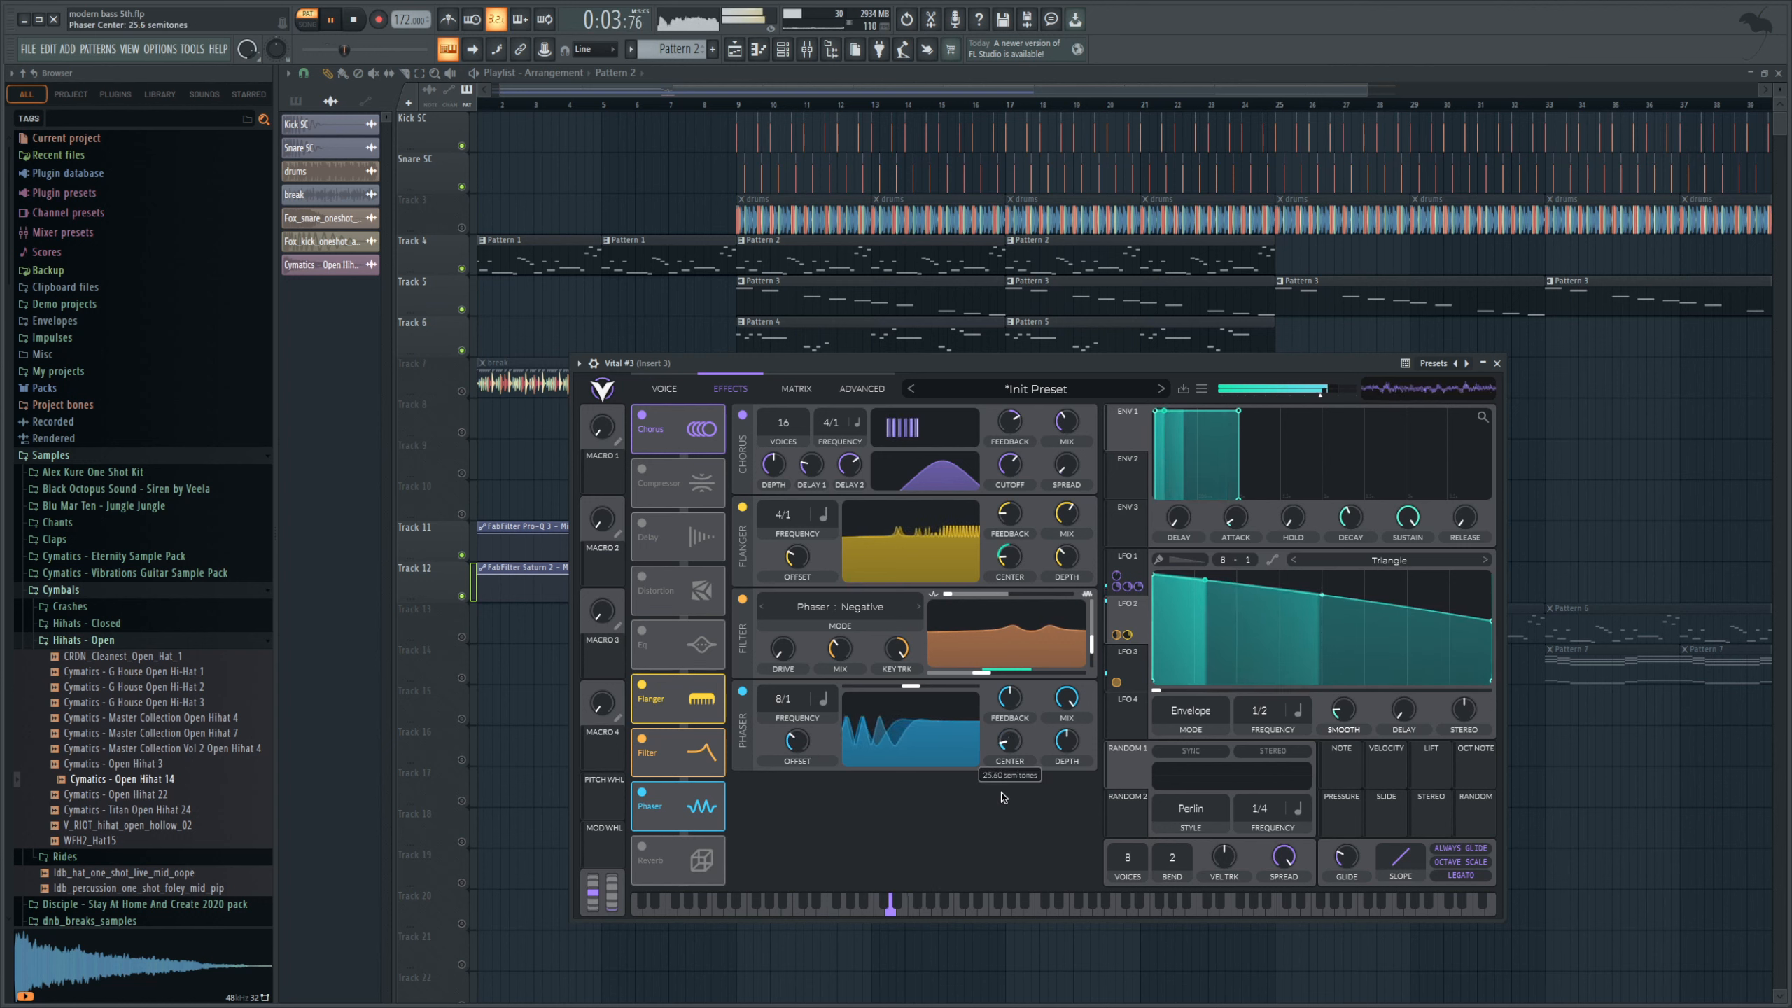
drag(1009, 733, 1010, 758)
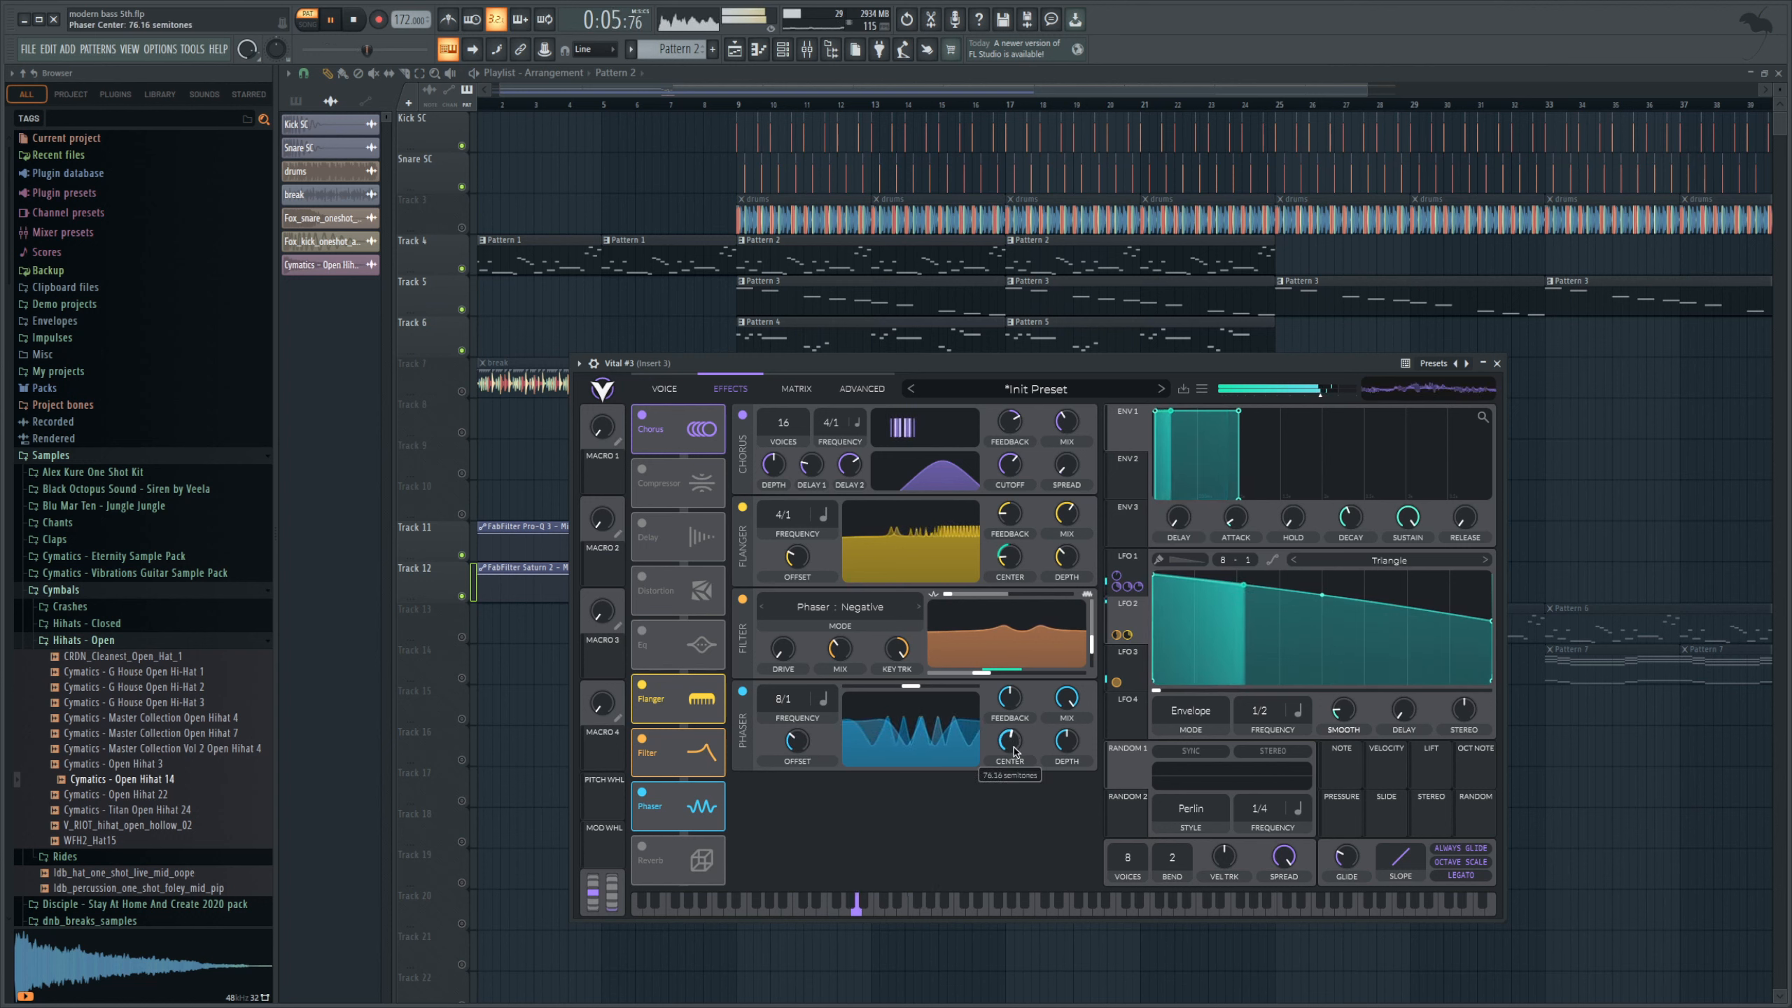
- Try LFO 2 on the phaser's center with the mix at 42.5%, then switch the phaser off and stop playback
drag(1124, 615, 1012, 777)
drag(1067, 700, 1066, 760)
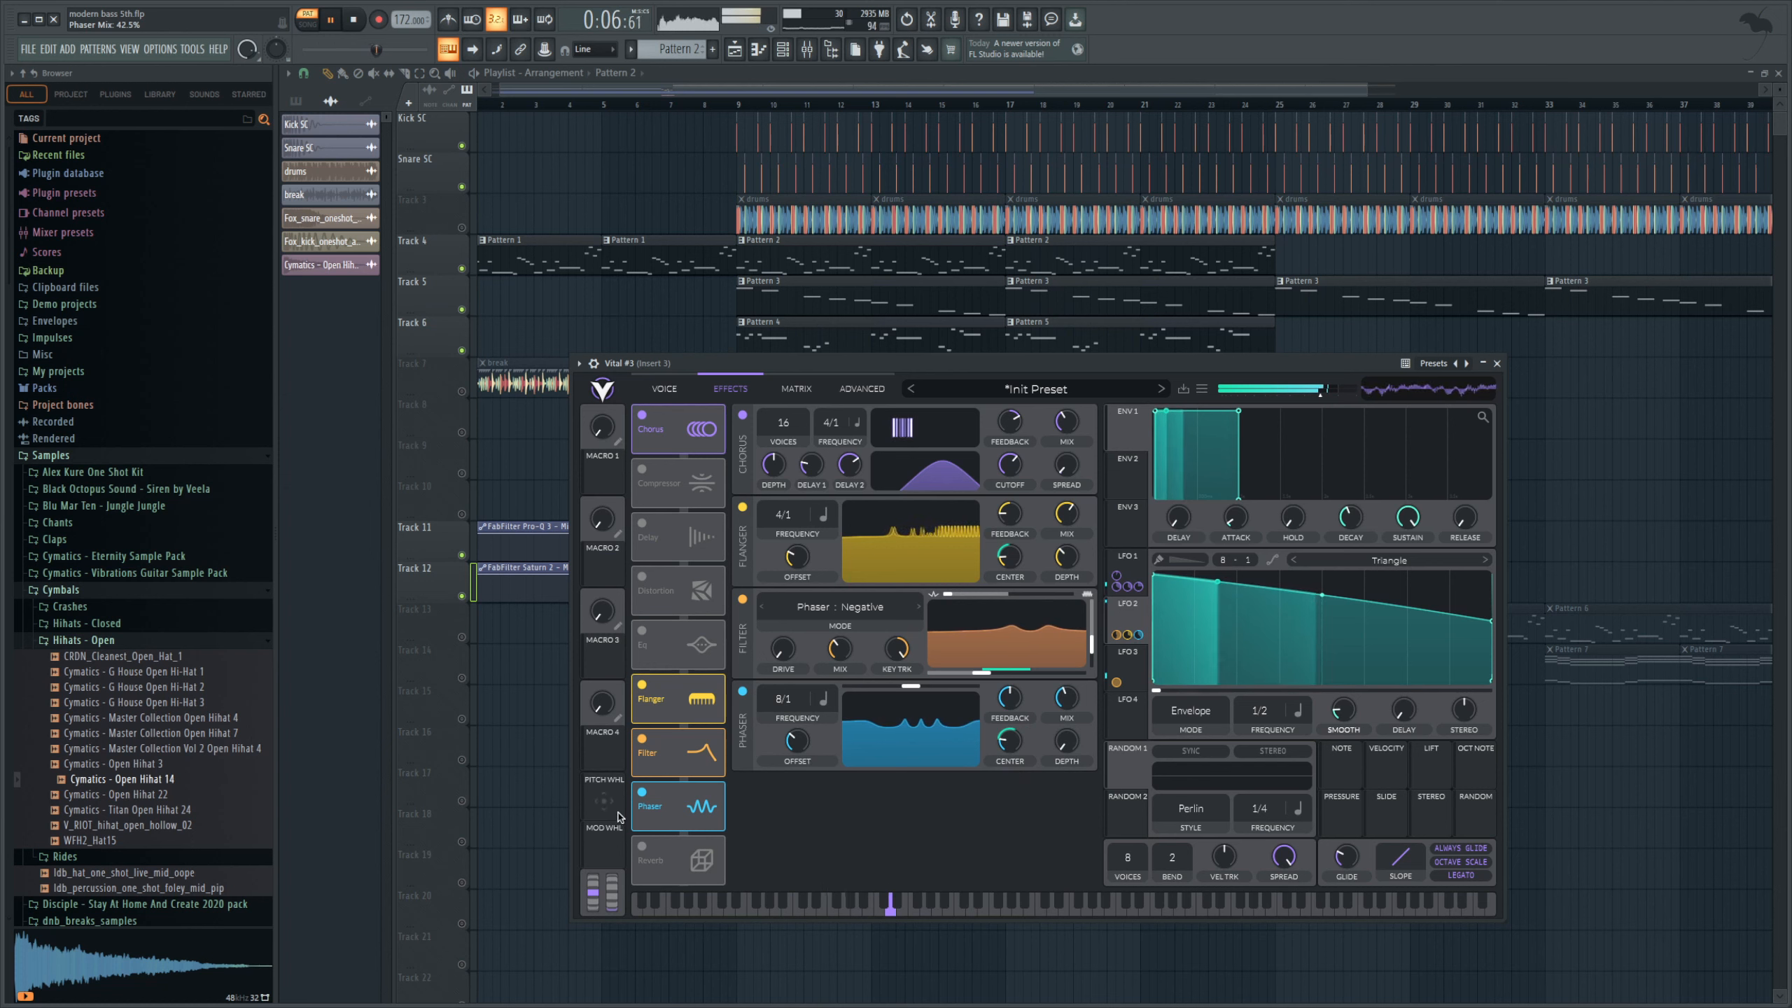
click(642, 792)
key(space)
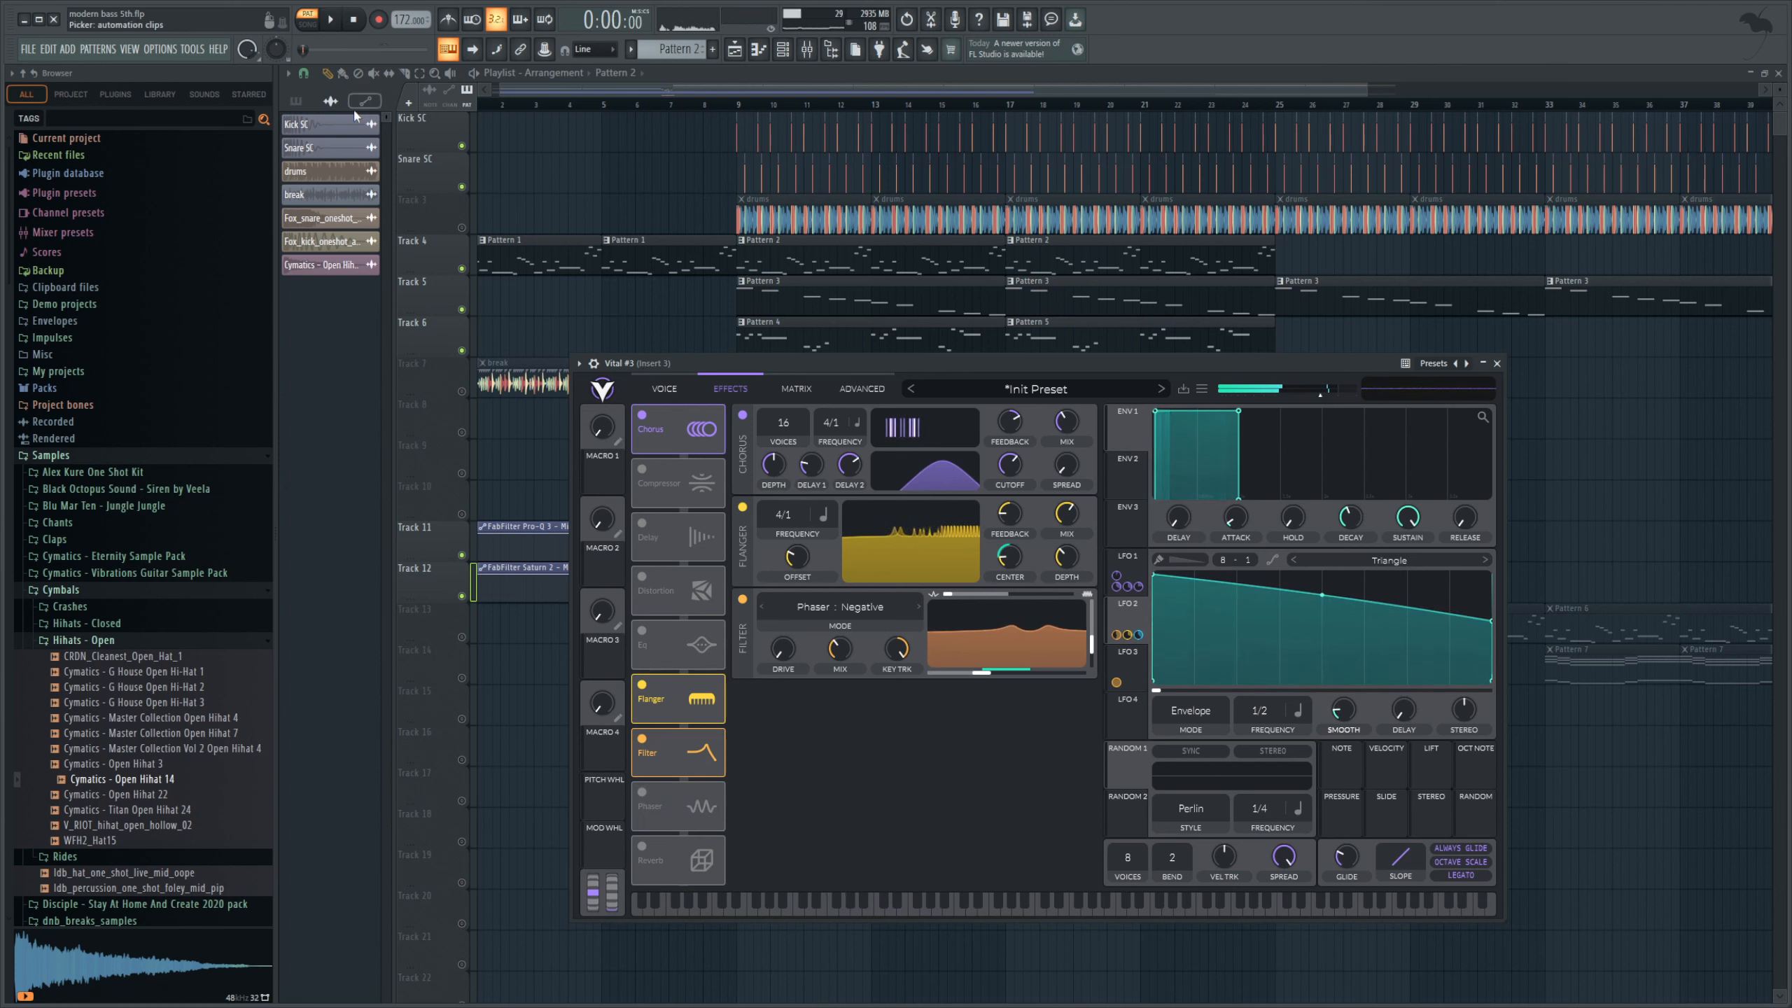
- Try the multiband compressor on the Vital bass during playback, switch it off again and stop playback
click(642, 472)
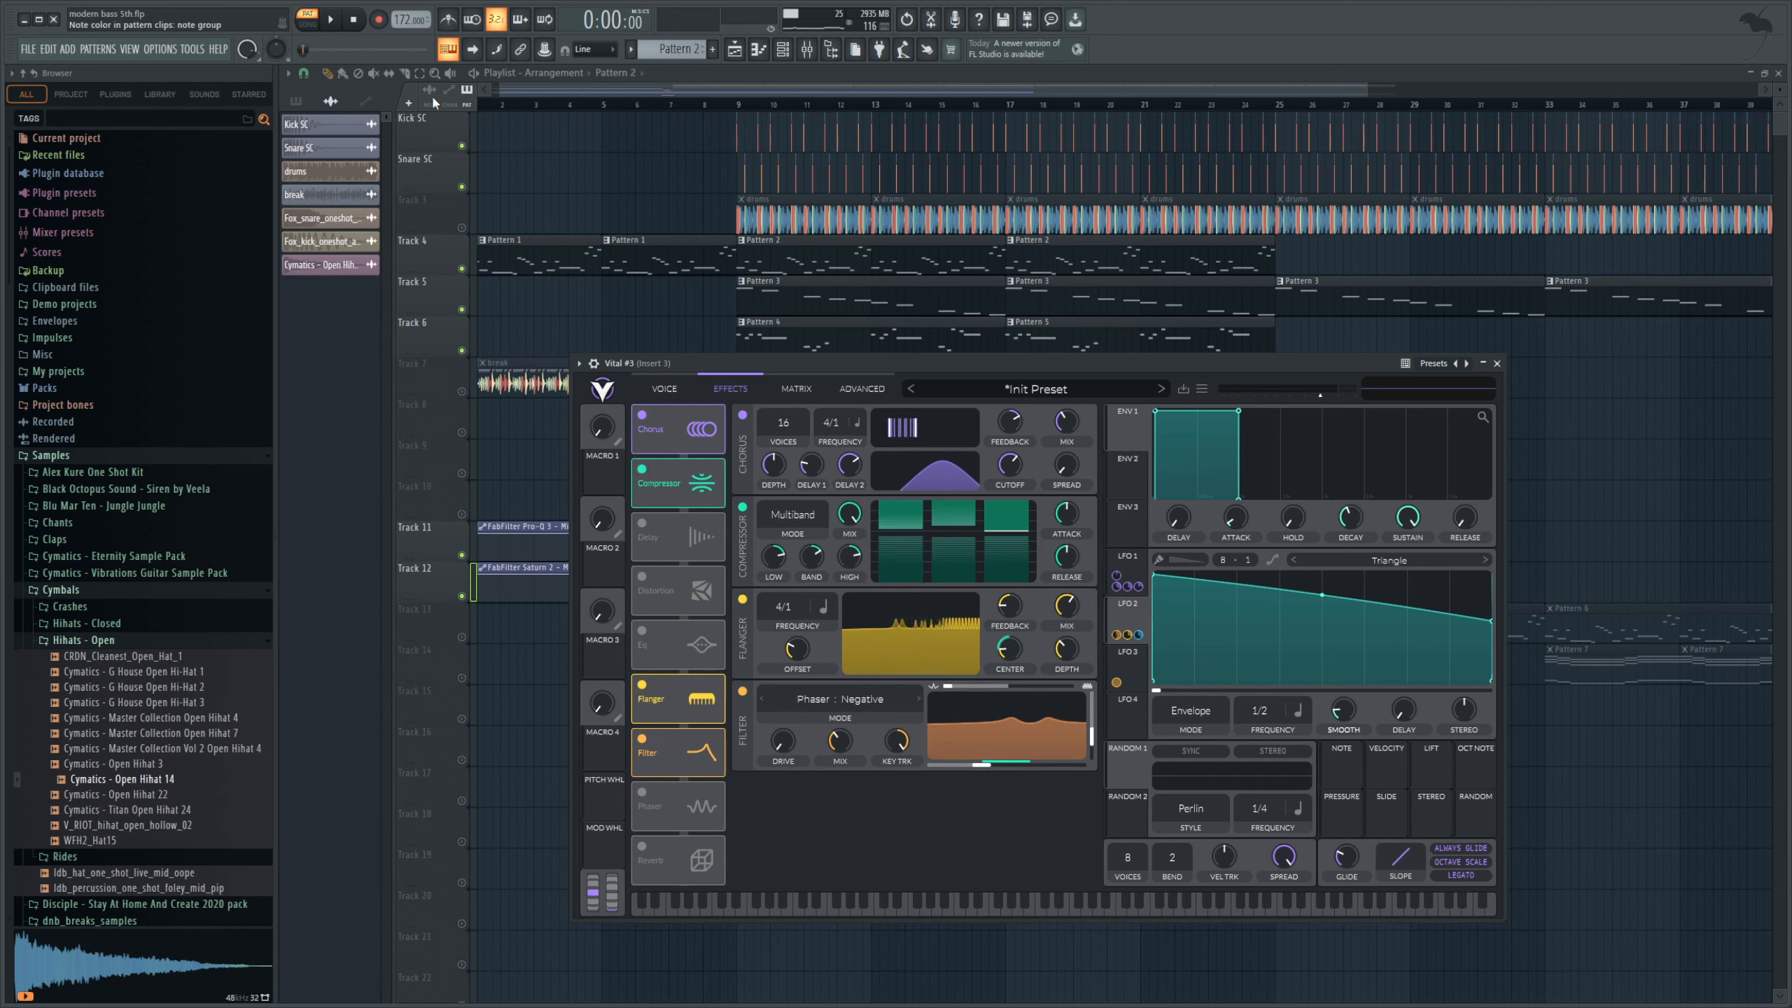
click(330, 19)
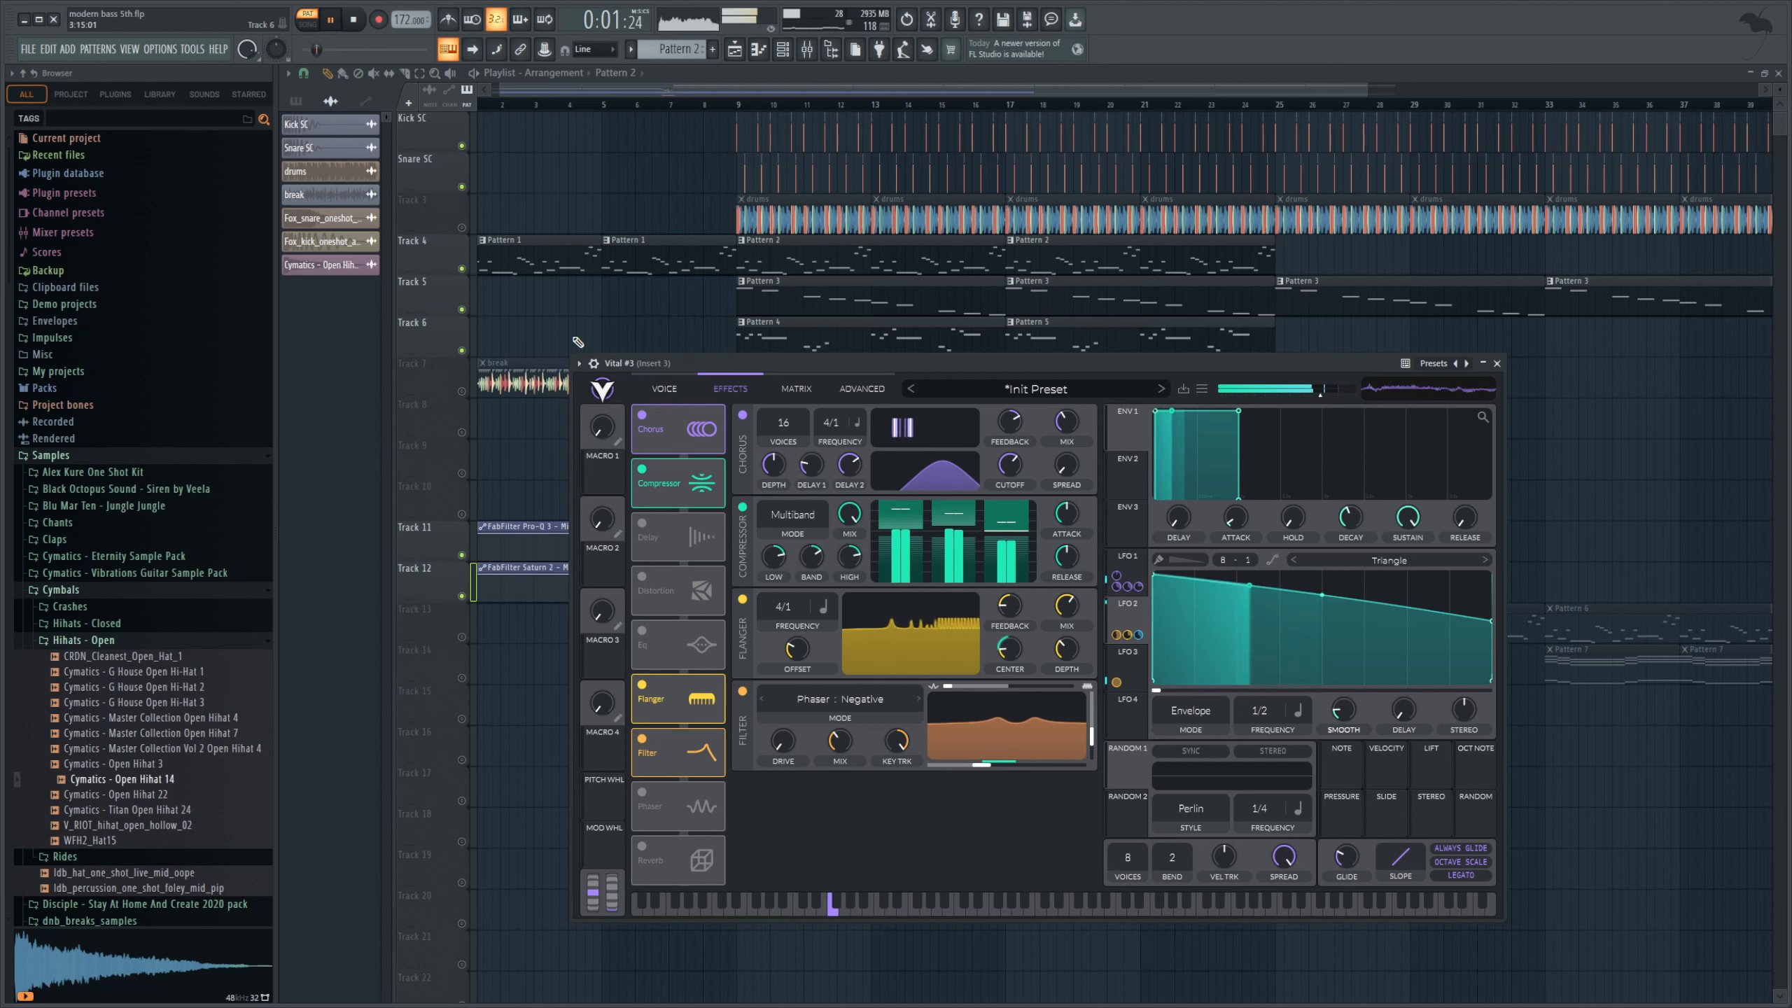
click(643, 470)
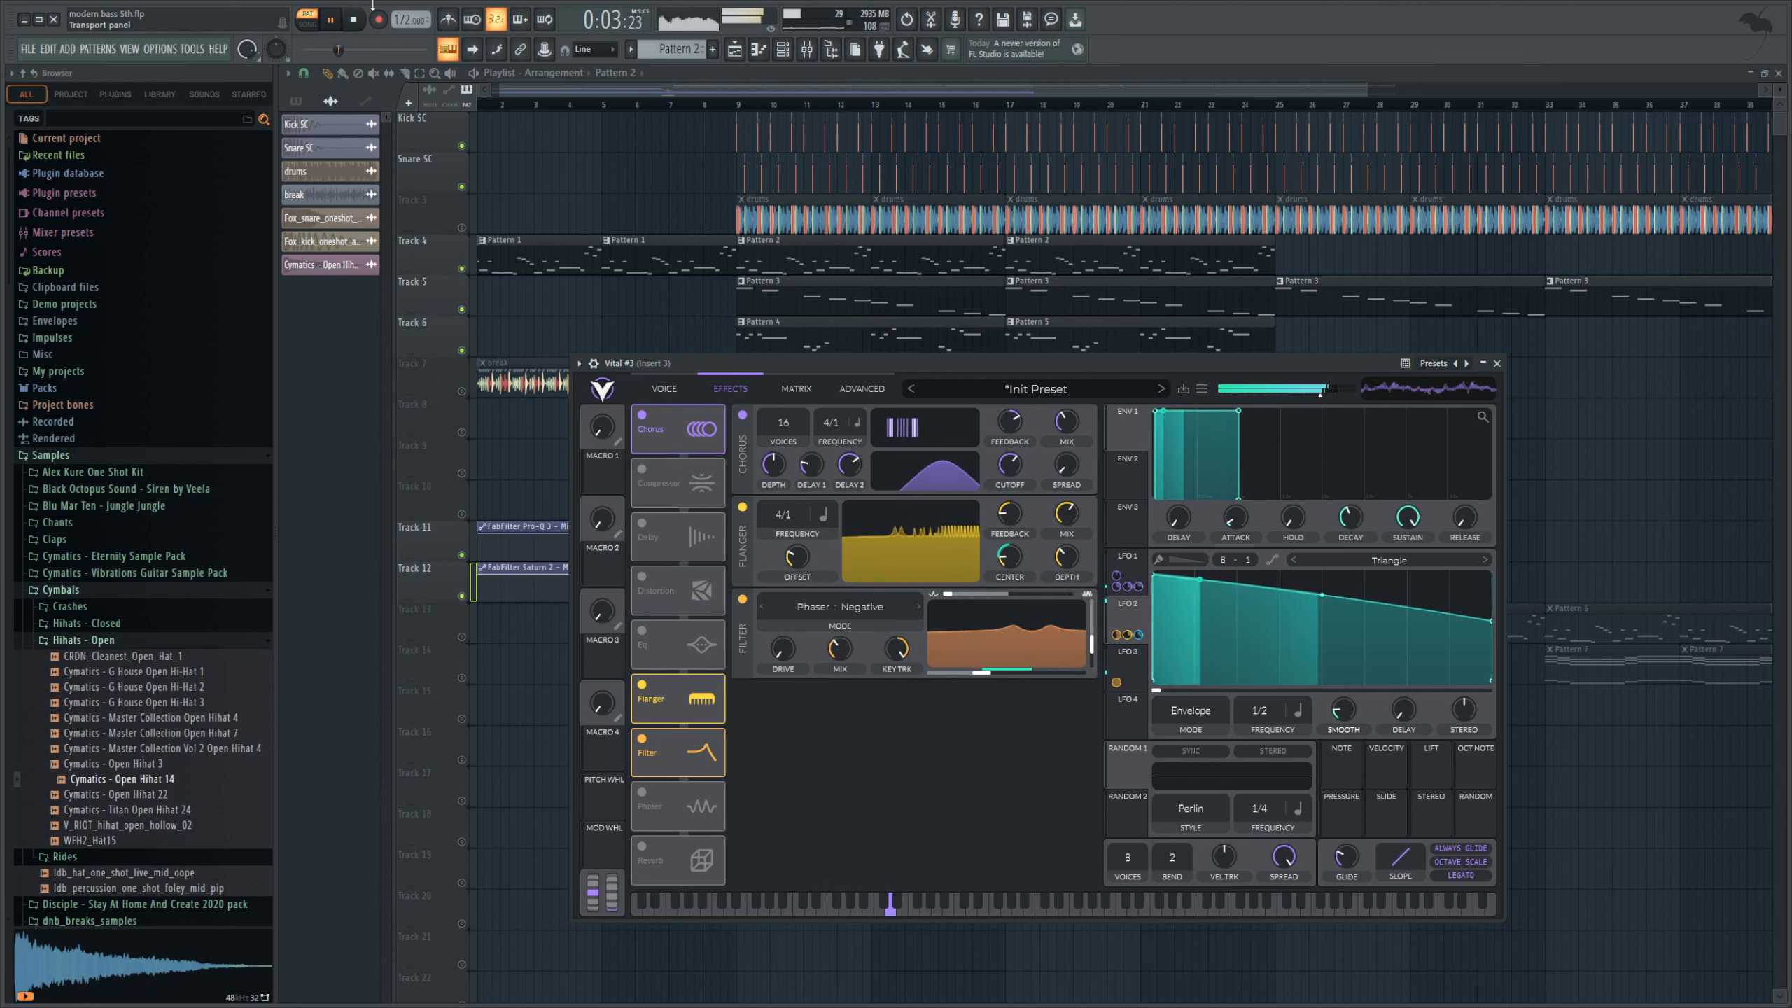
key(space)
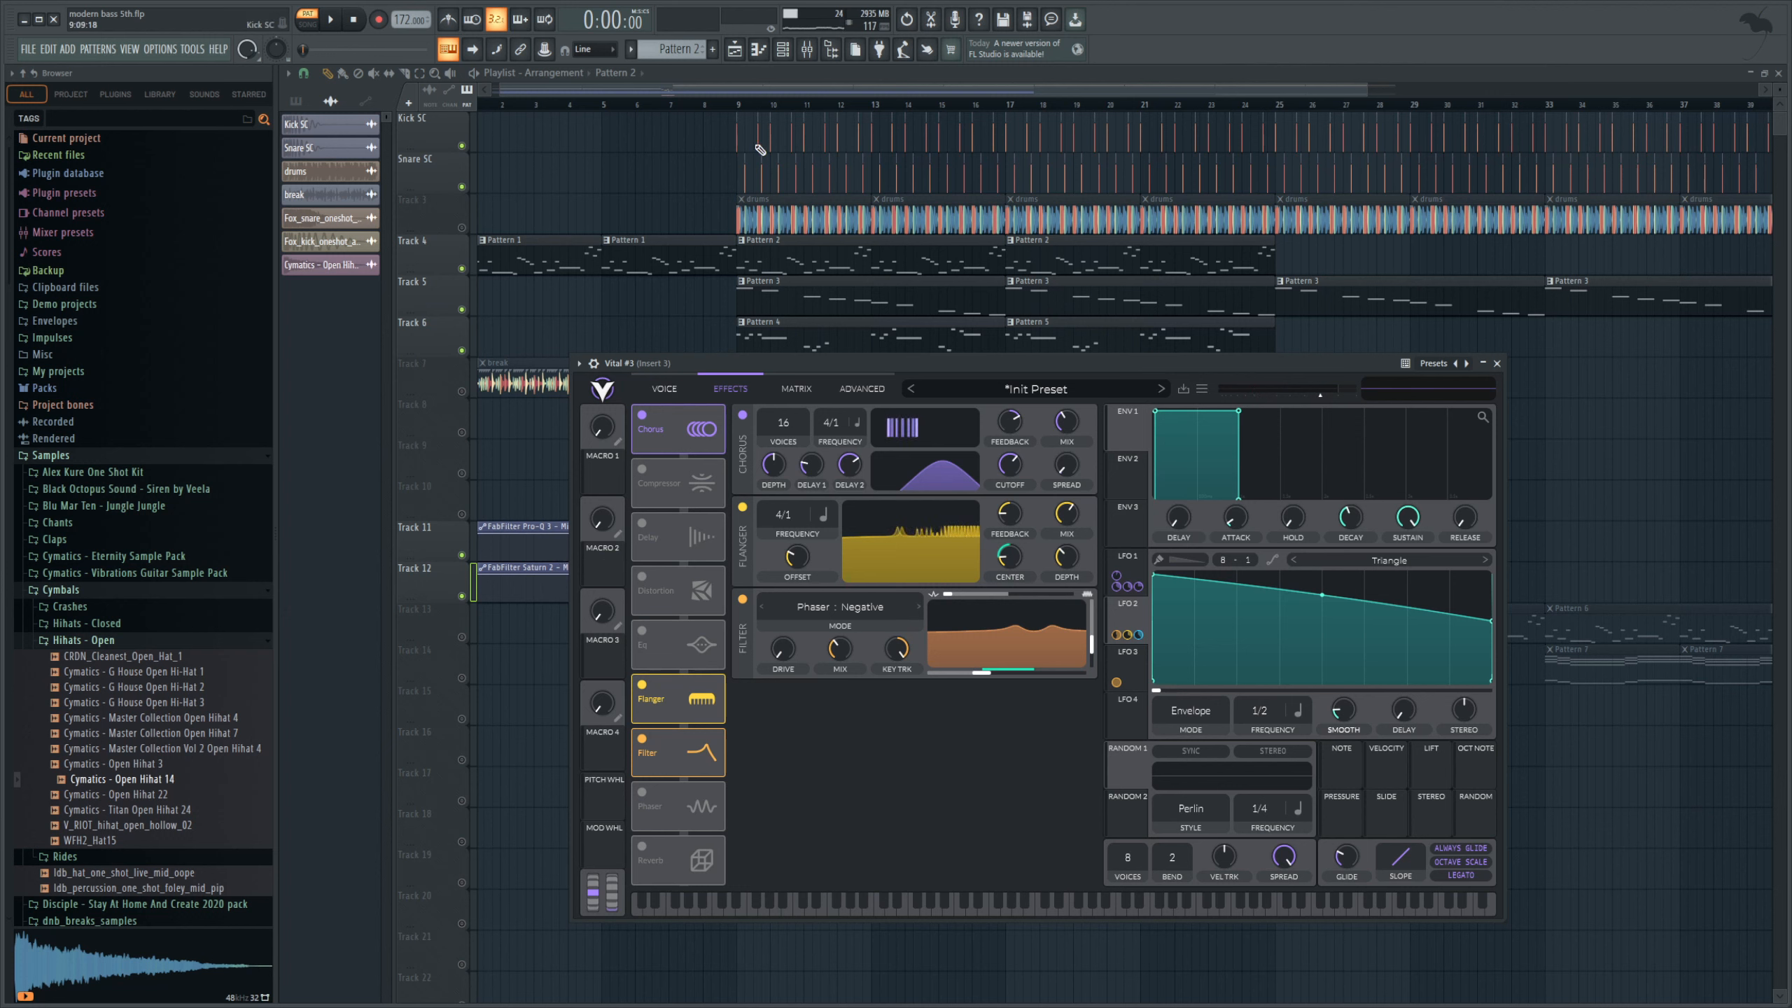
- Return Vital to its oscillator view, open the mixer and play the bass with Insert 3's effects bypassed and enabled for comparison
click(666, 390)
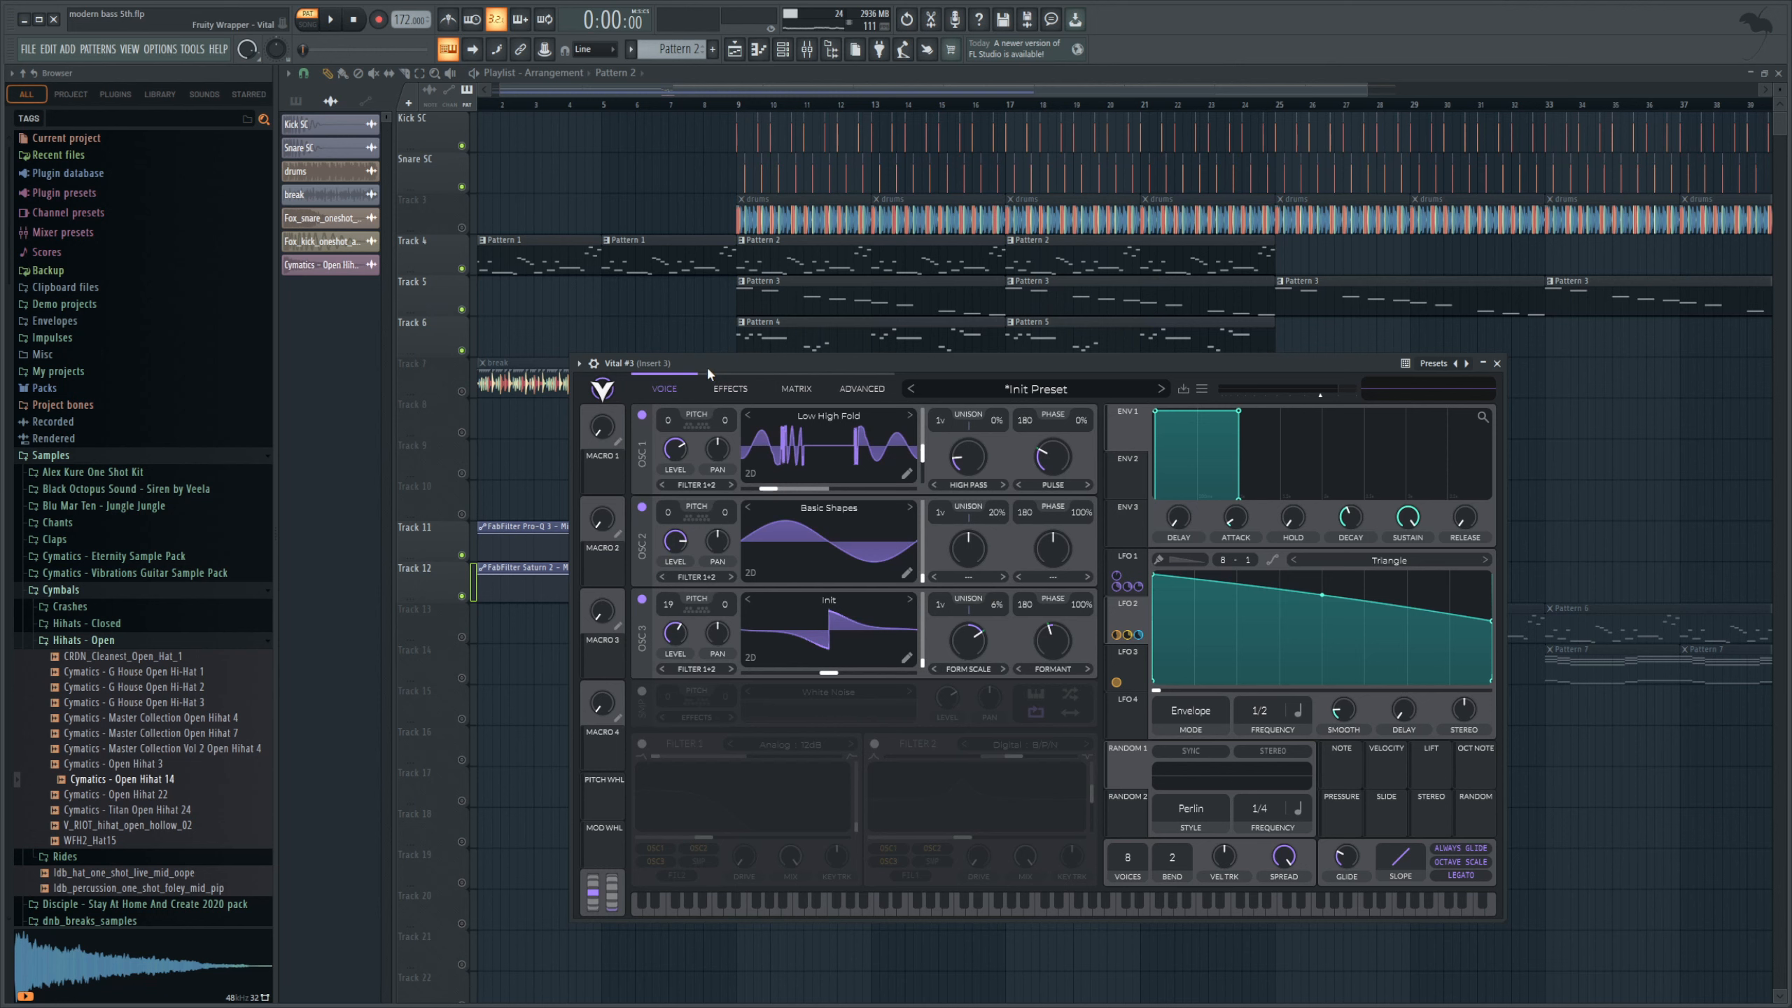
drag(706, 364, 684, 352)
click(795, 50)
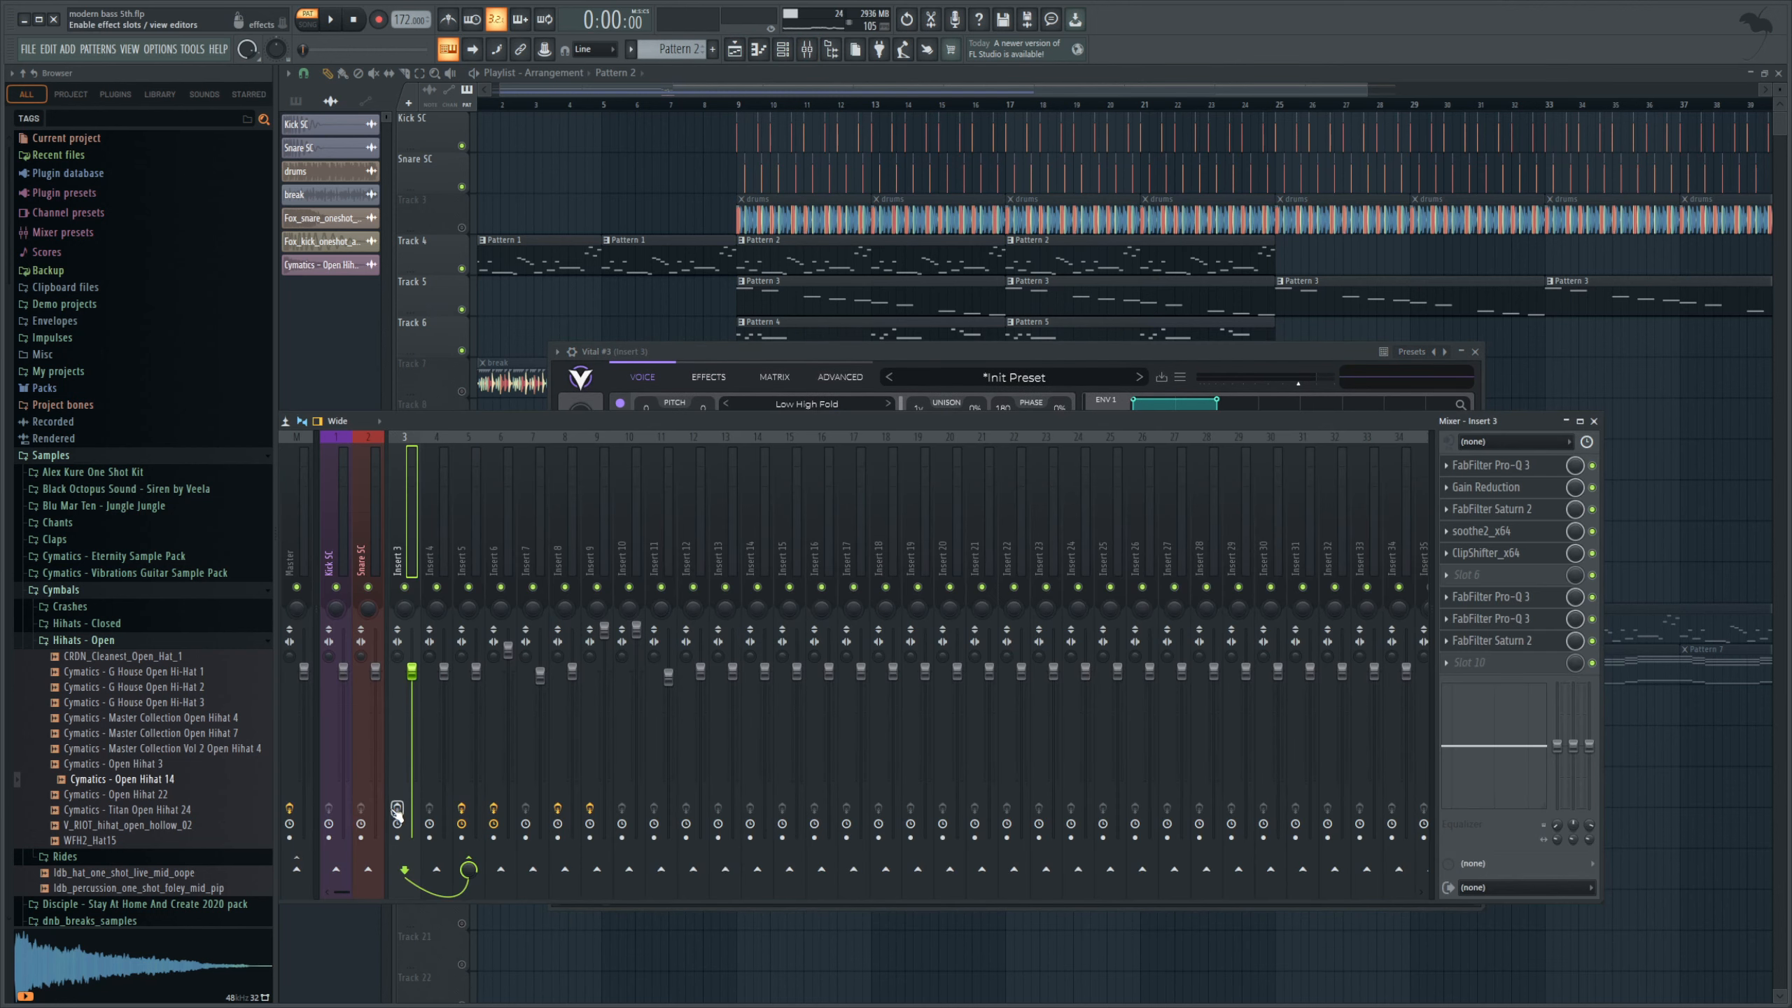
click(334, 21)
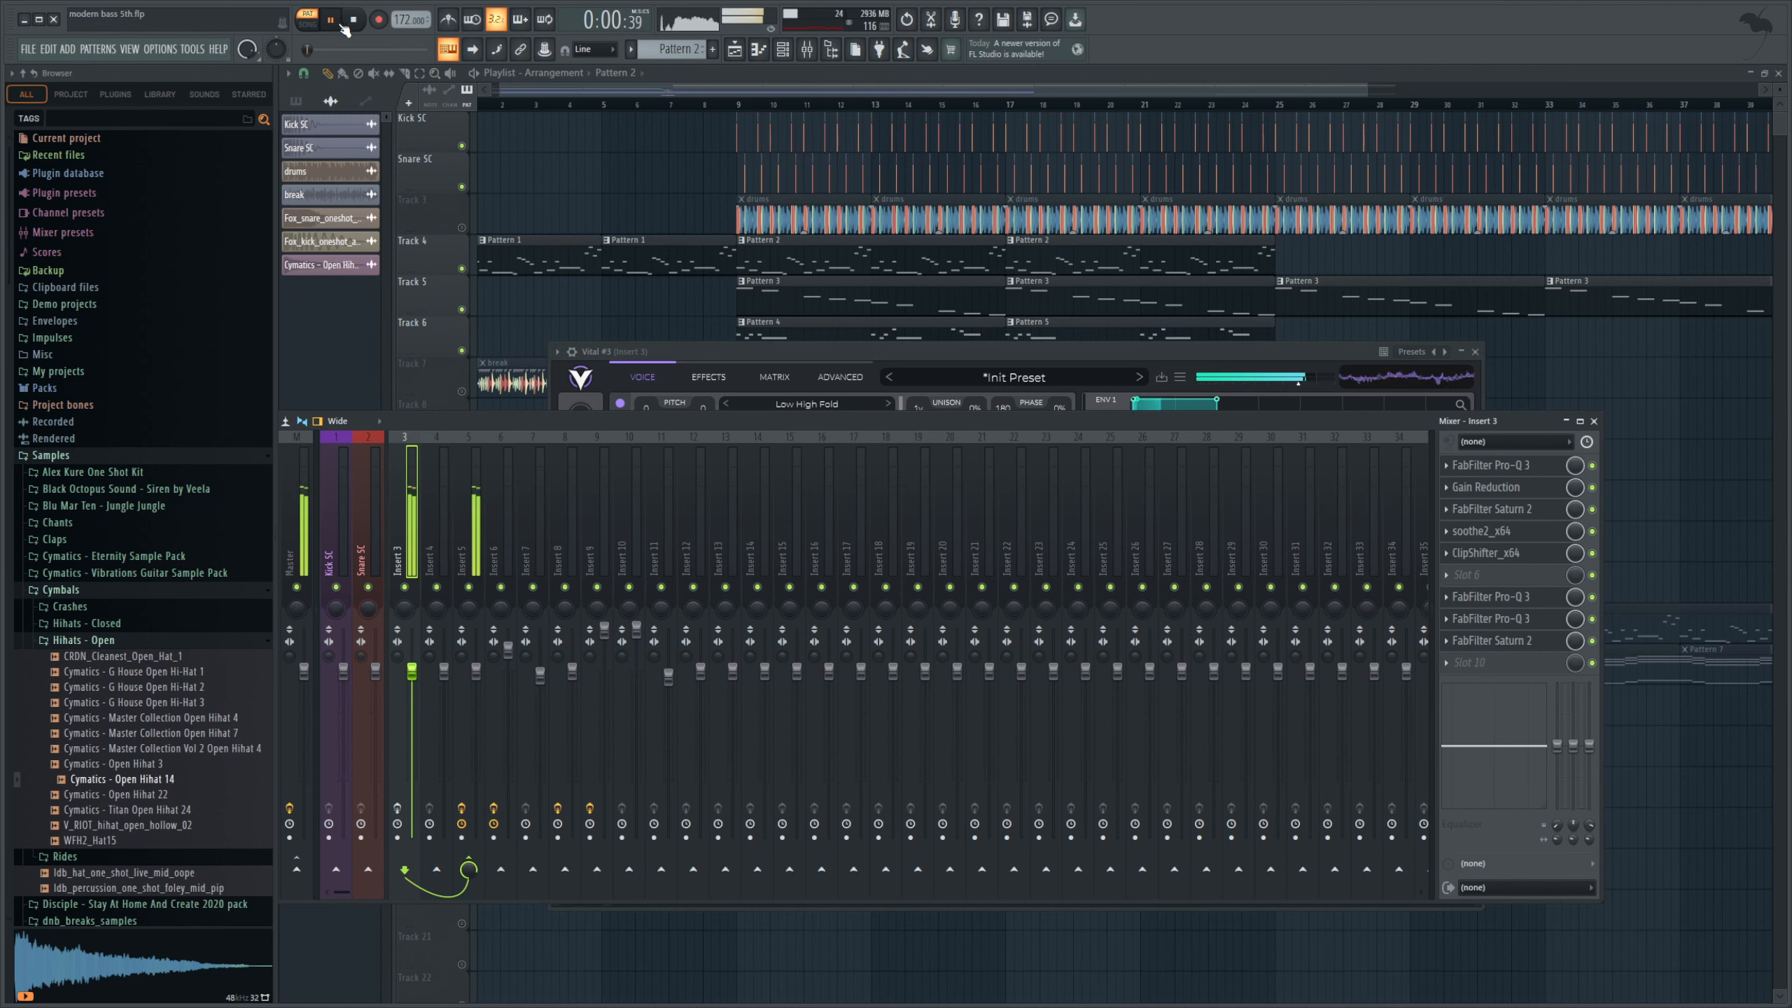
key(space)
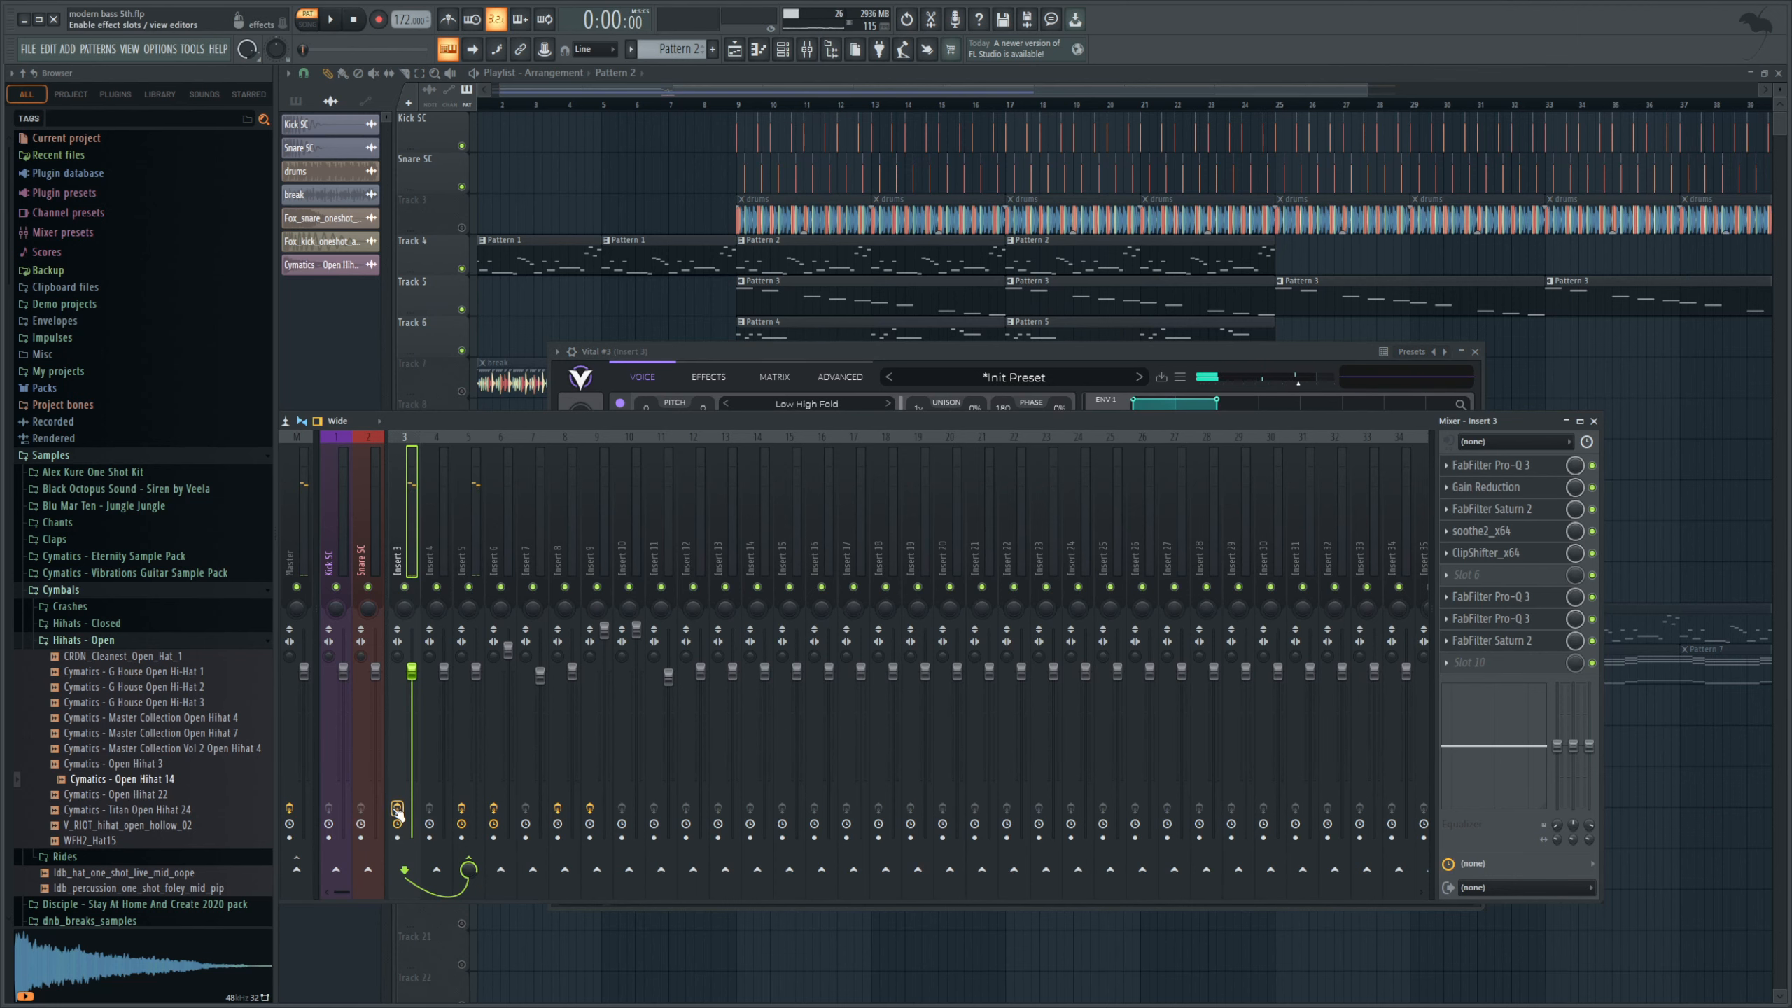
key(space)
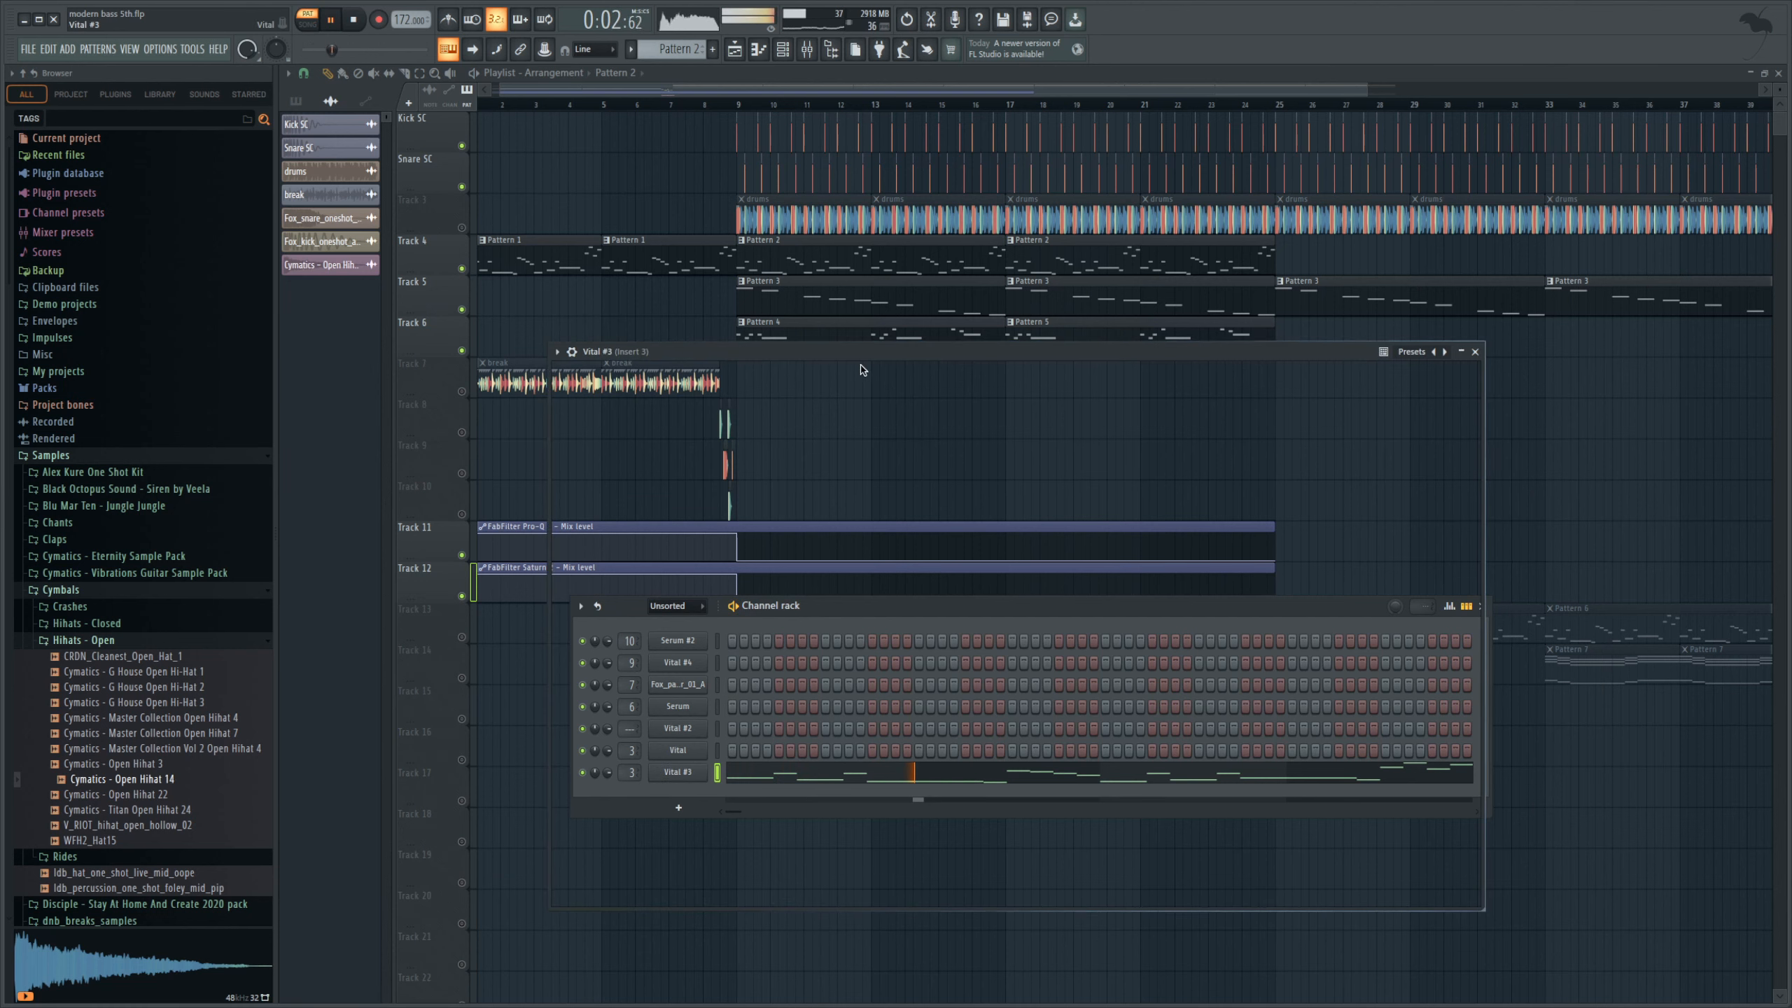
key(space)
click(805, 51)
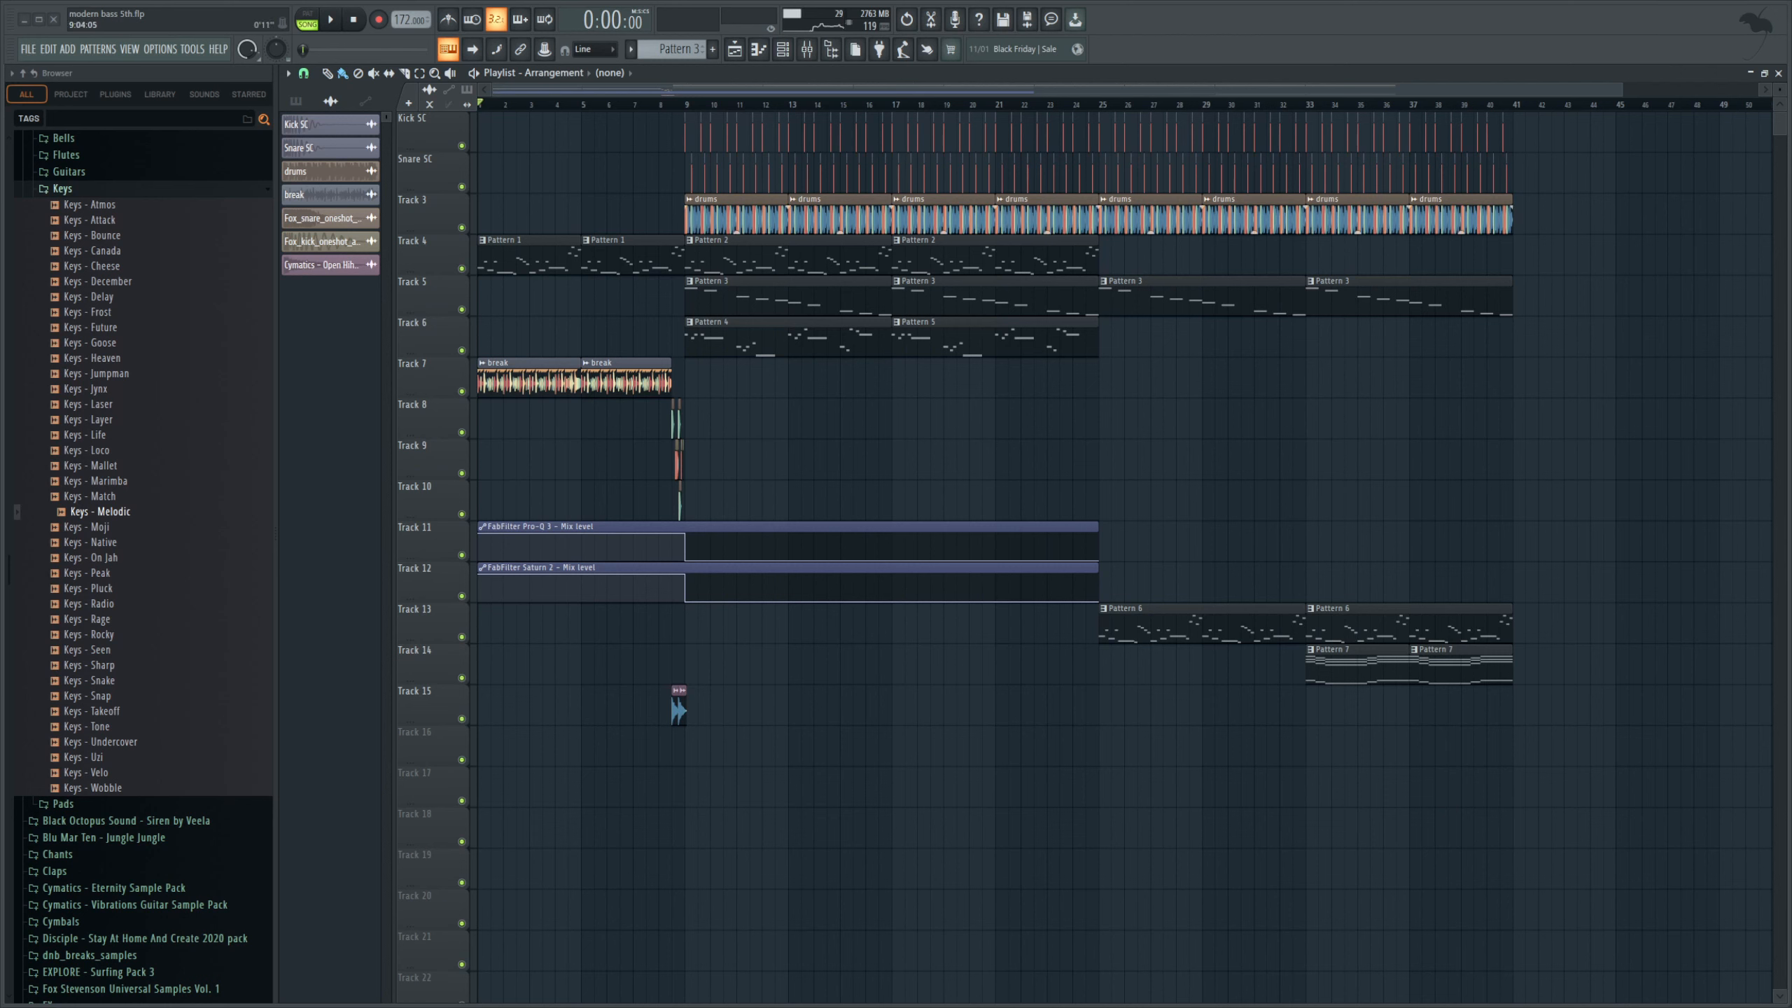
- Set the playback start at bar 9, solo Track 4 and unmute automation Tracks 11 and 12
click(686, 104)
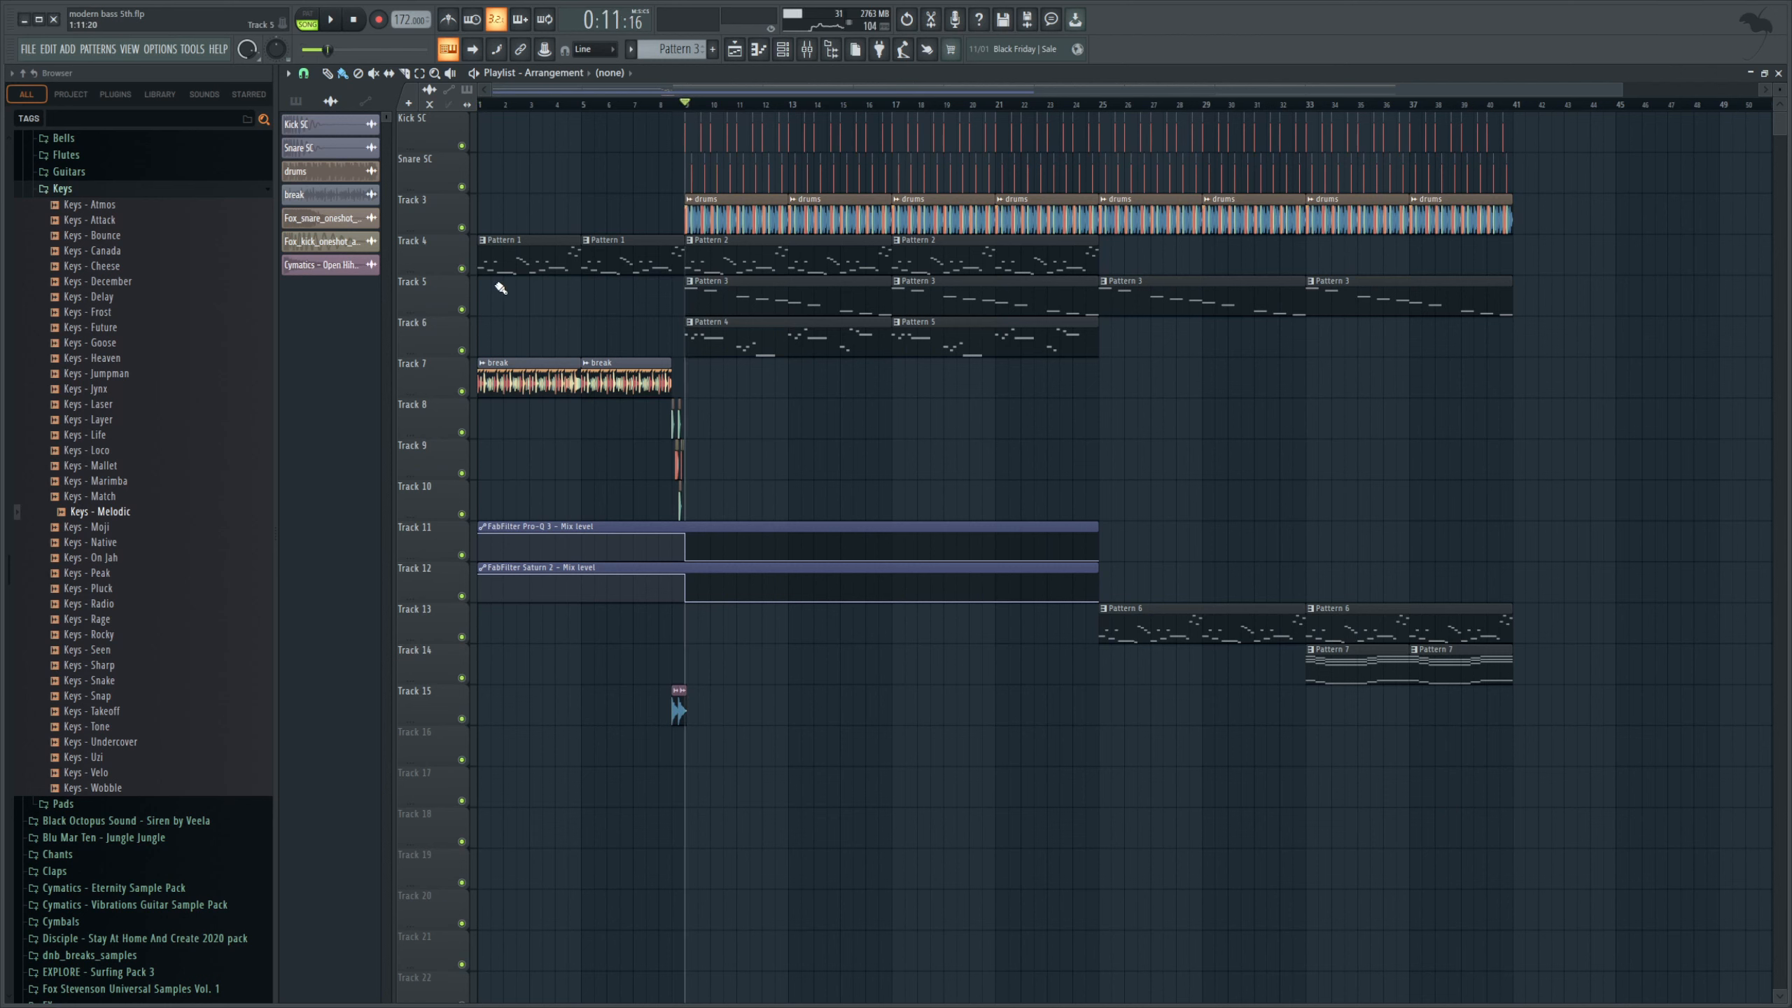
right_click(464, 267)
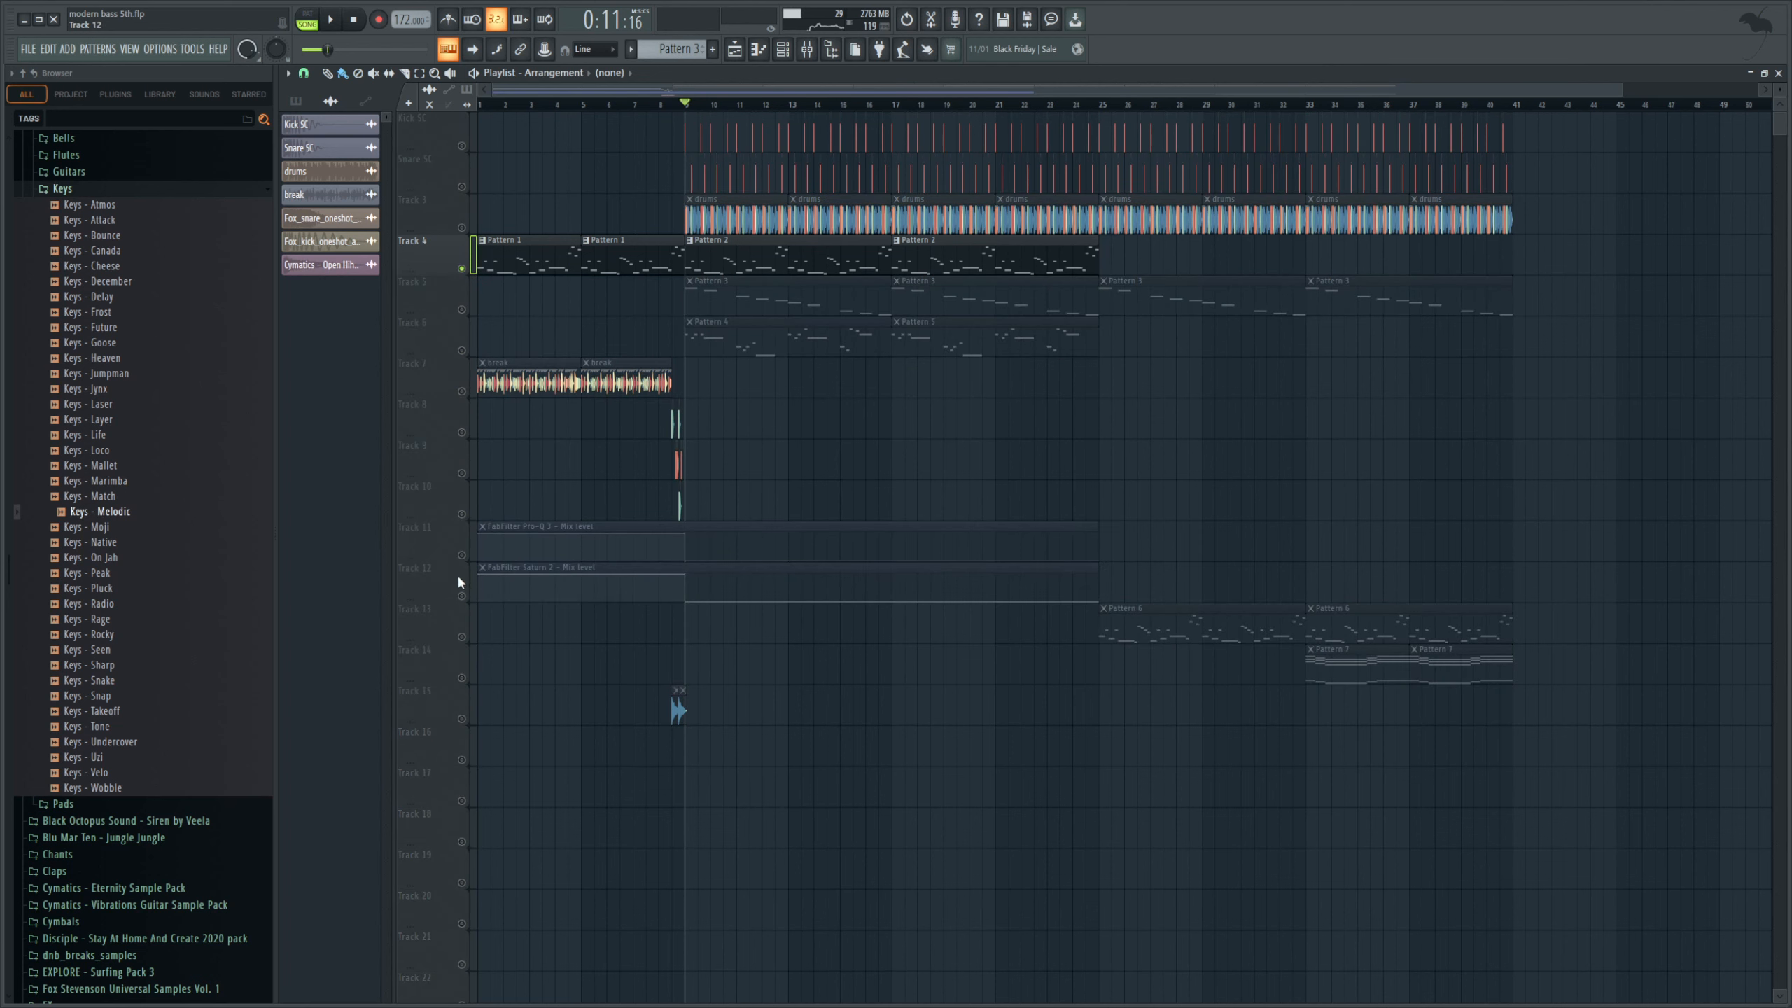
click(462, 597)
click(462, 556)
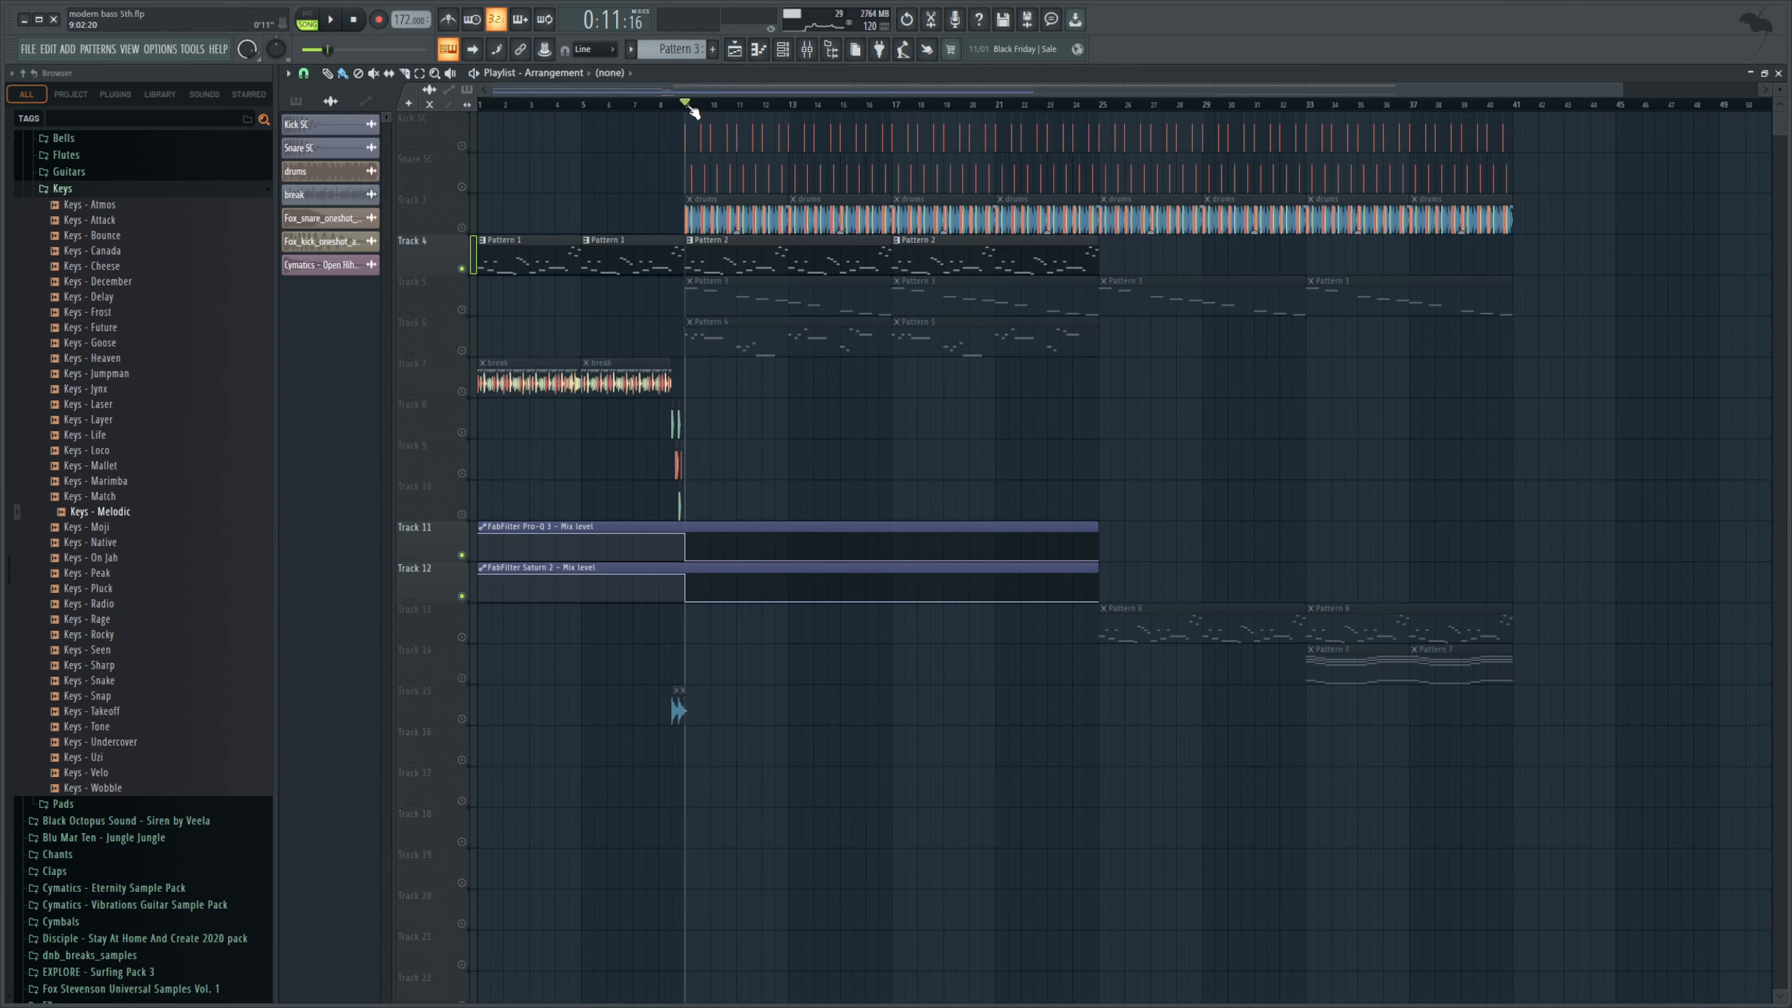
- Play the soloed bass with the mixer open, select Insert 3 and reposition the mixer to show its effect slots
key(space)
click(809, 51)
key(space)
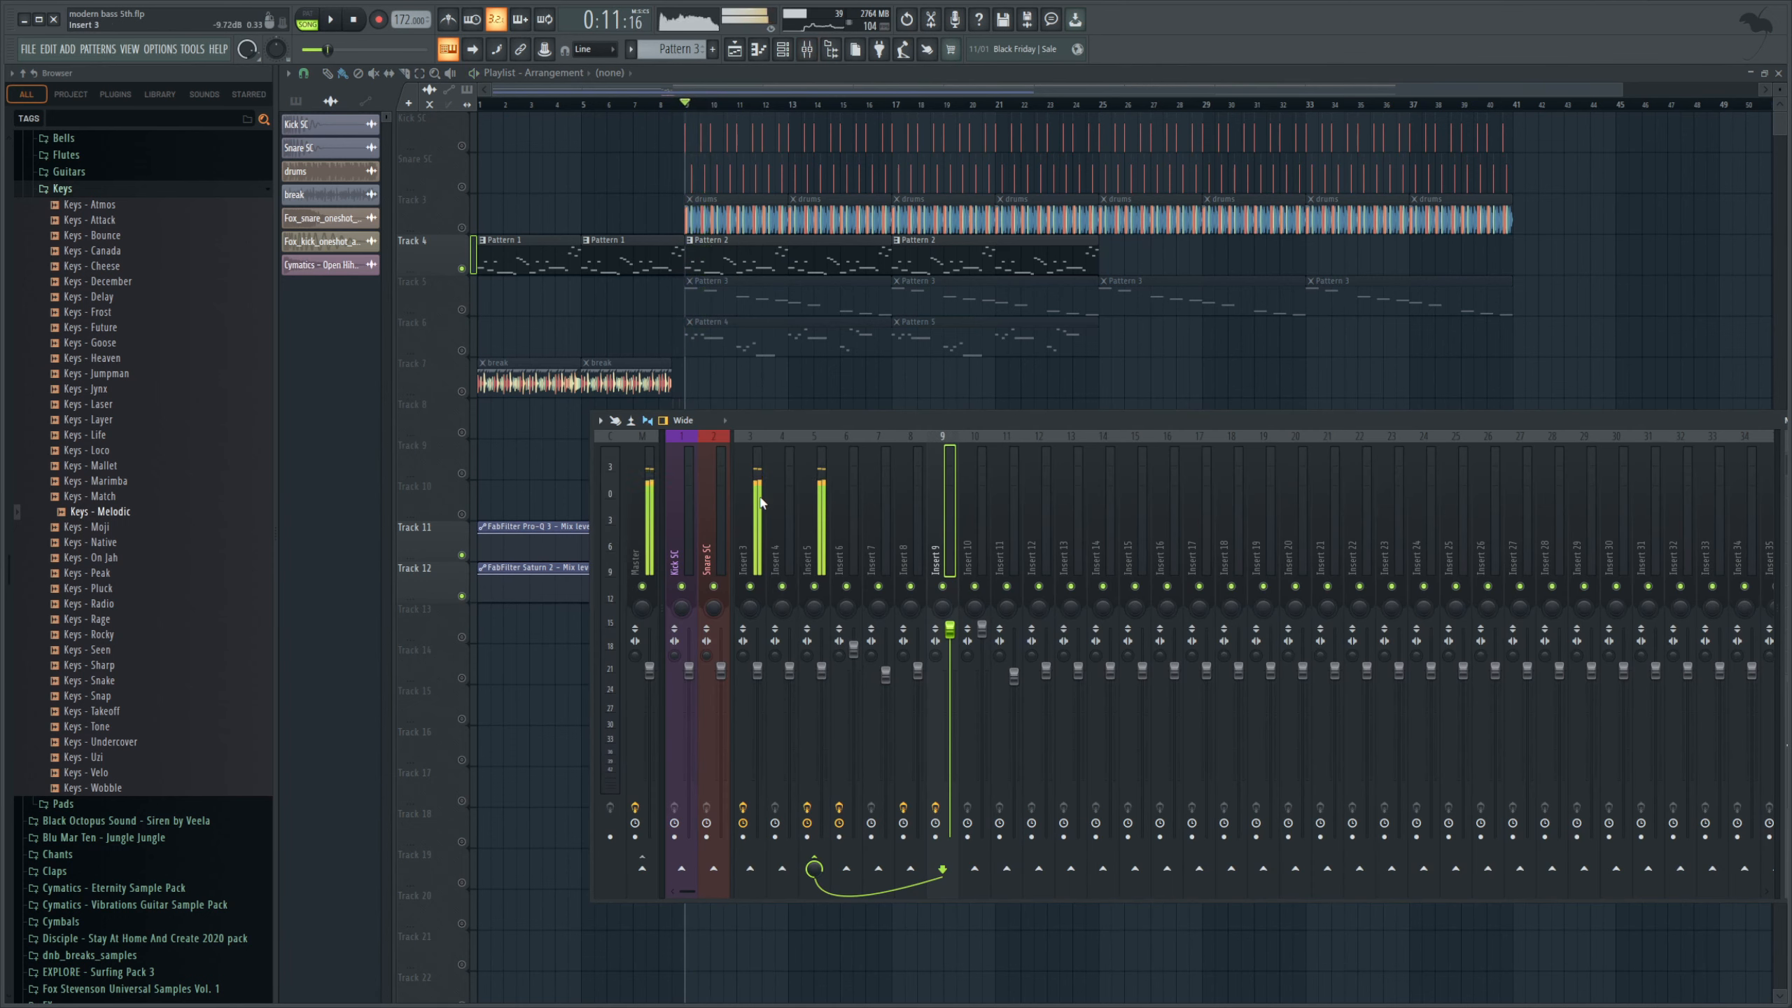
click(761, 503)
drag(960, 421, 645, 436)
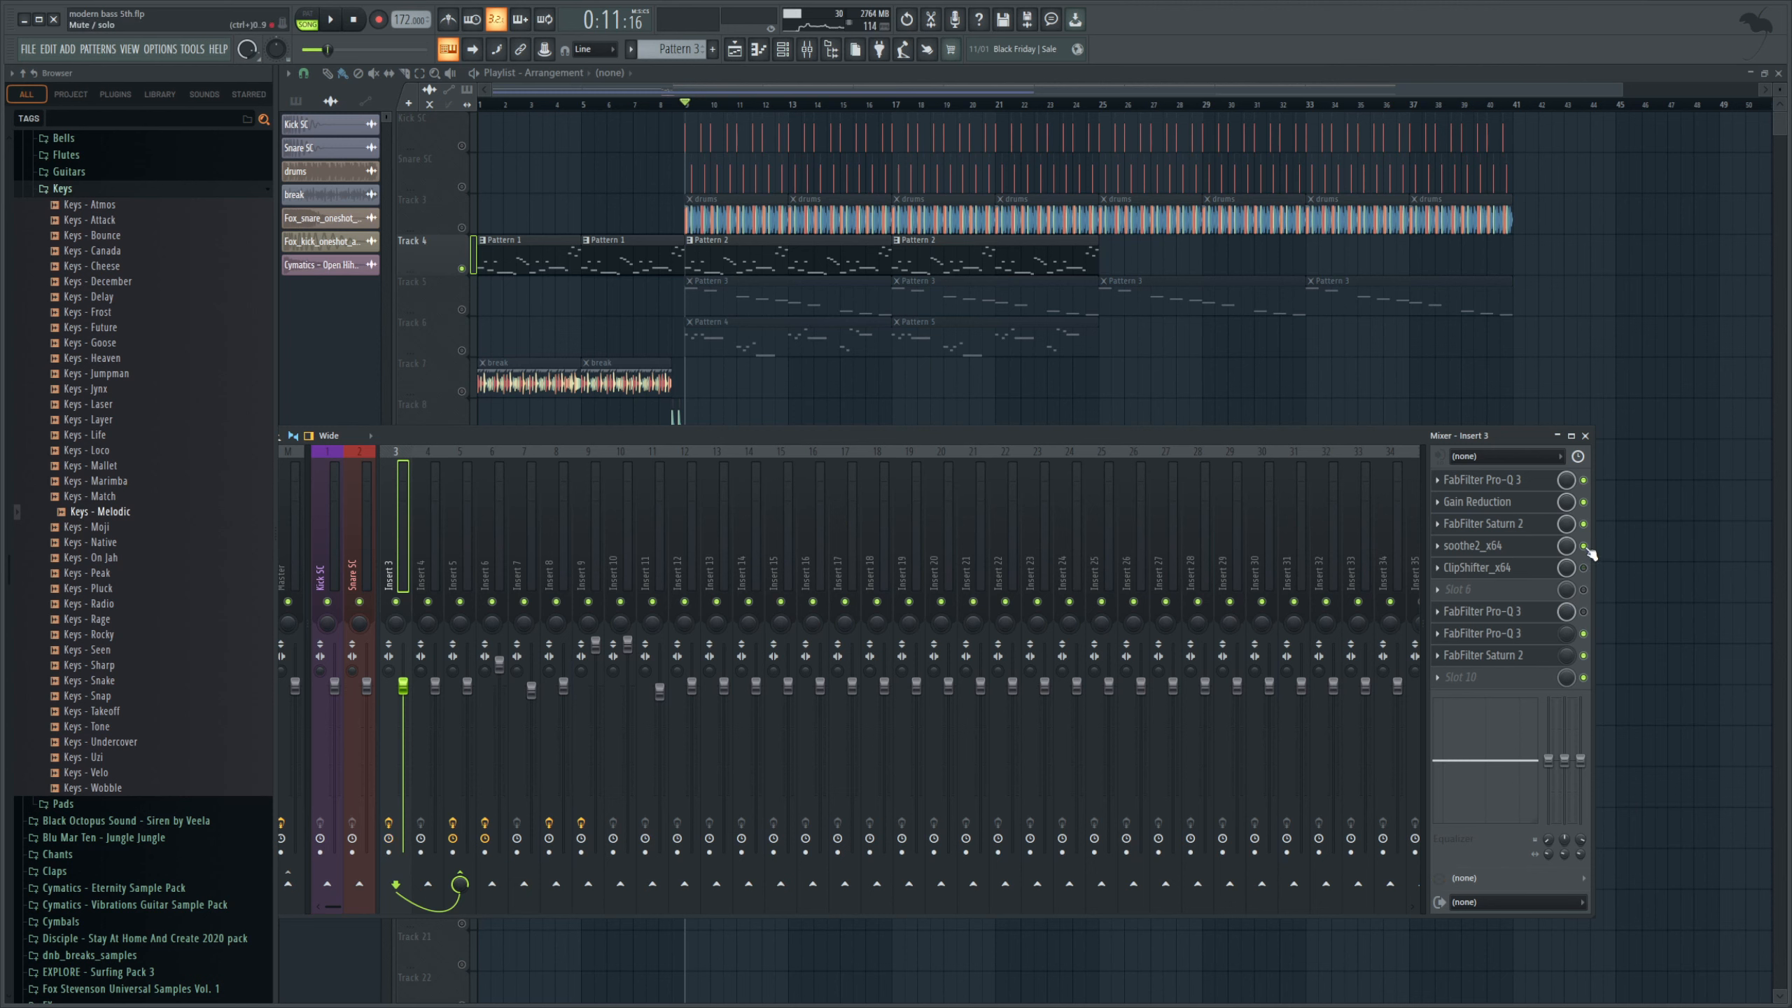
- Play the bass with Insert 3's effects bypassed down to ClipShifter, then enable and open the first FabFilter Pro-Q 3
key(space)
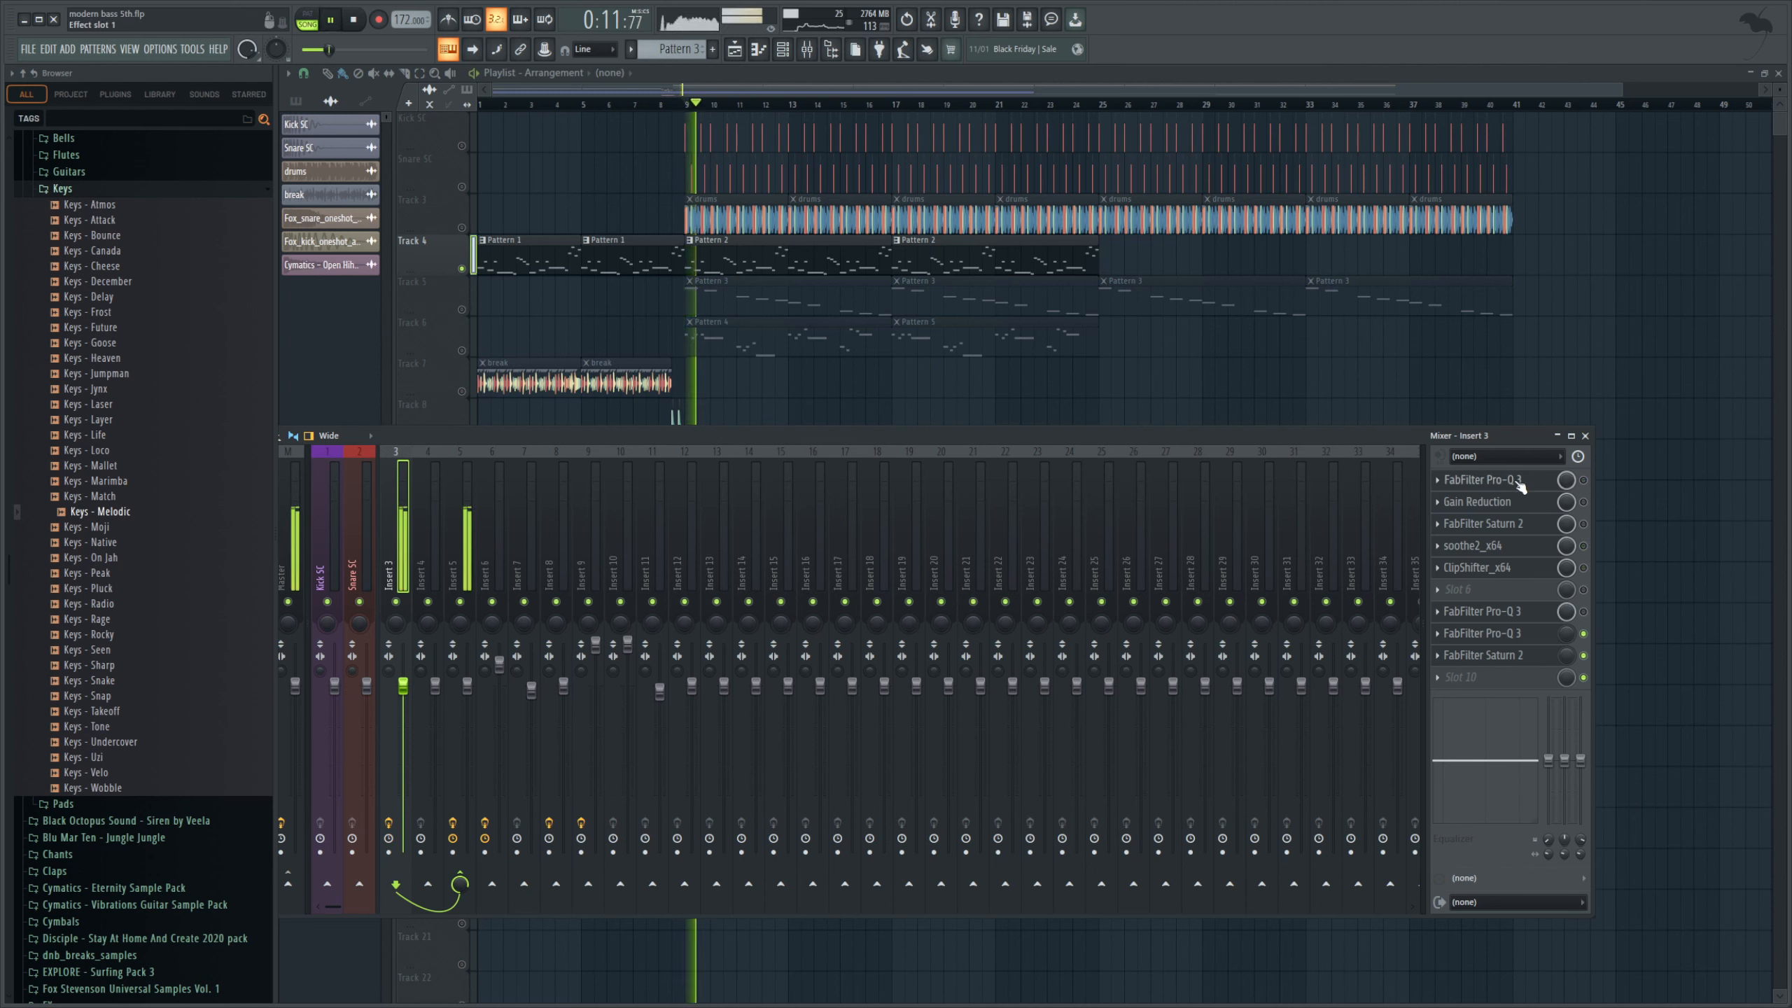
click(1583, 481)
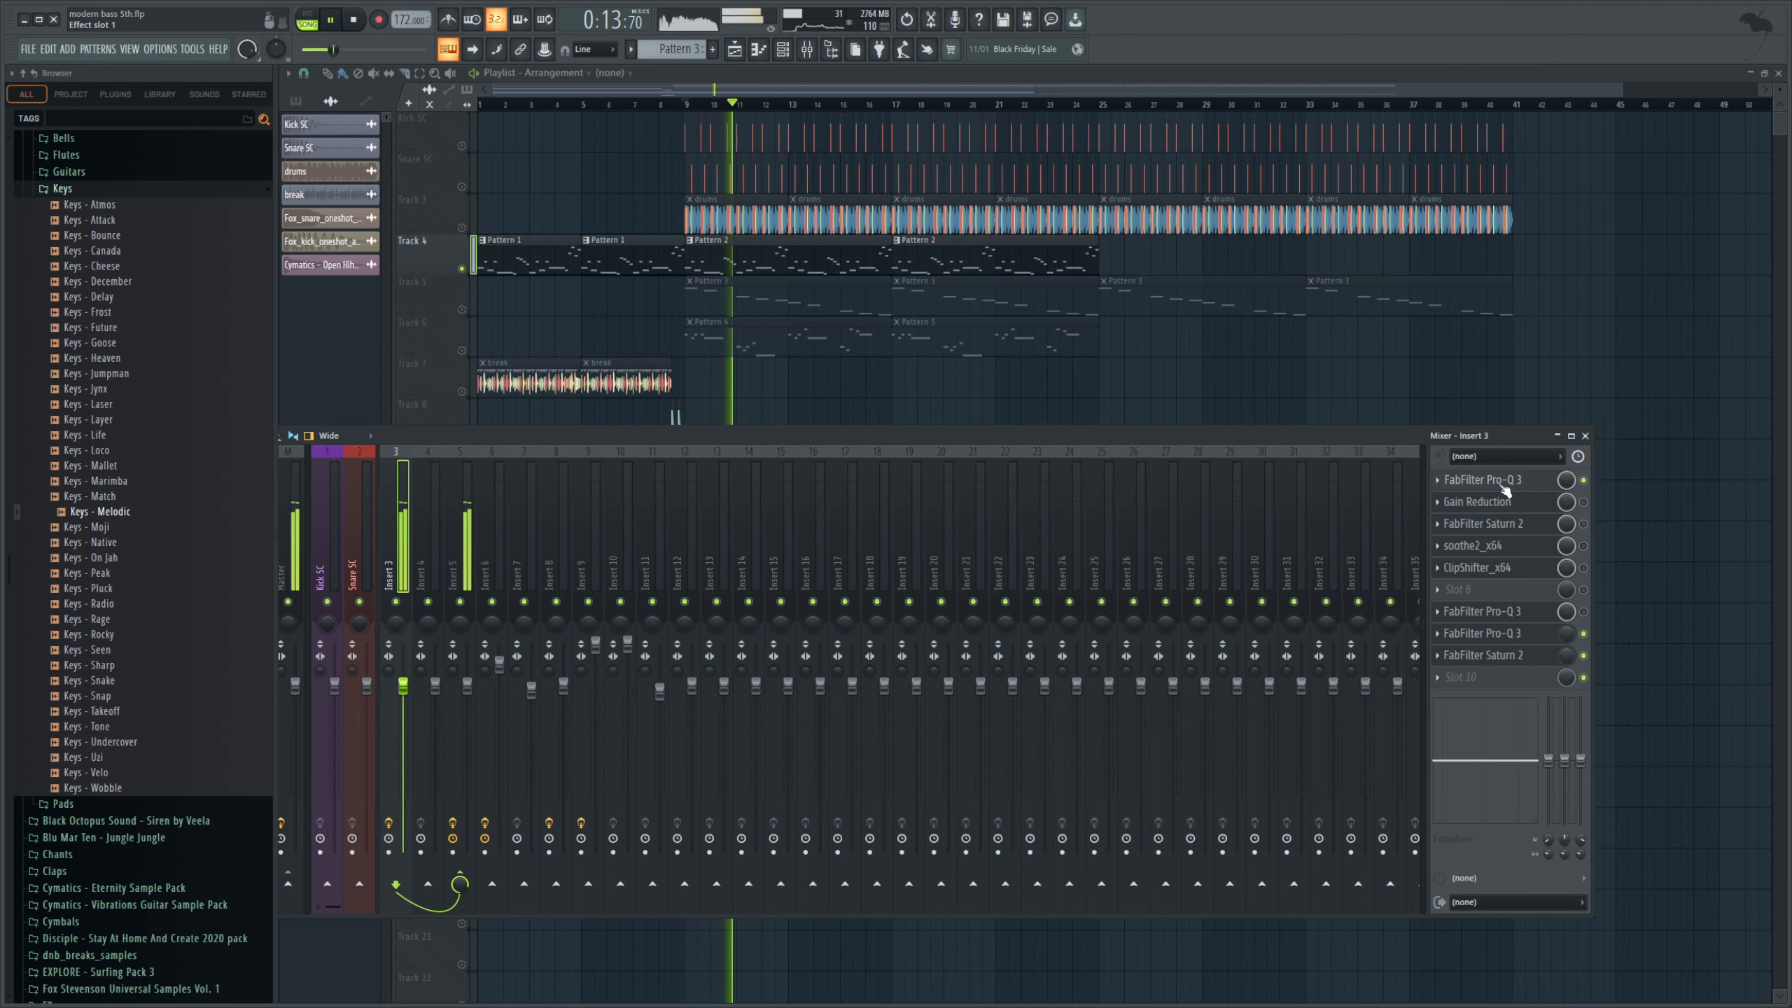
click(1489, 480)
key(space)
- Audition the Pro-Q 3 high-cut band in solo, then compare the bass with that EQ bypassed and enabled
mouse_move(1031, 339)
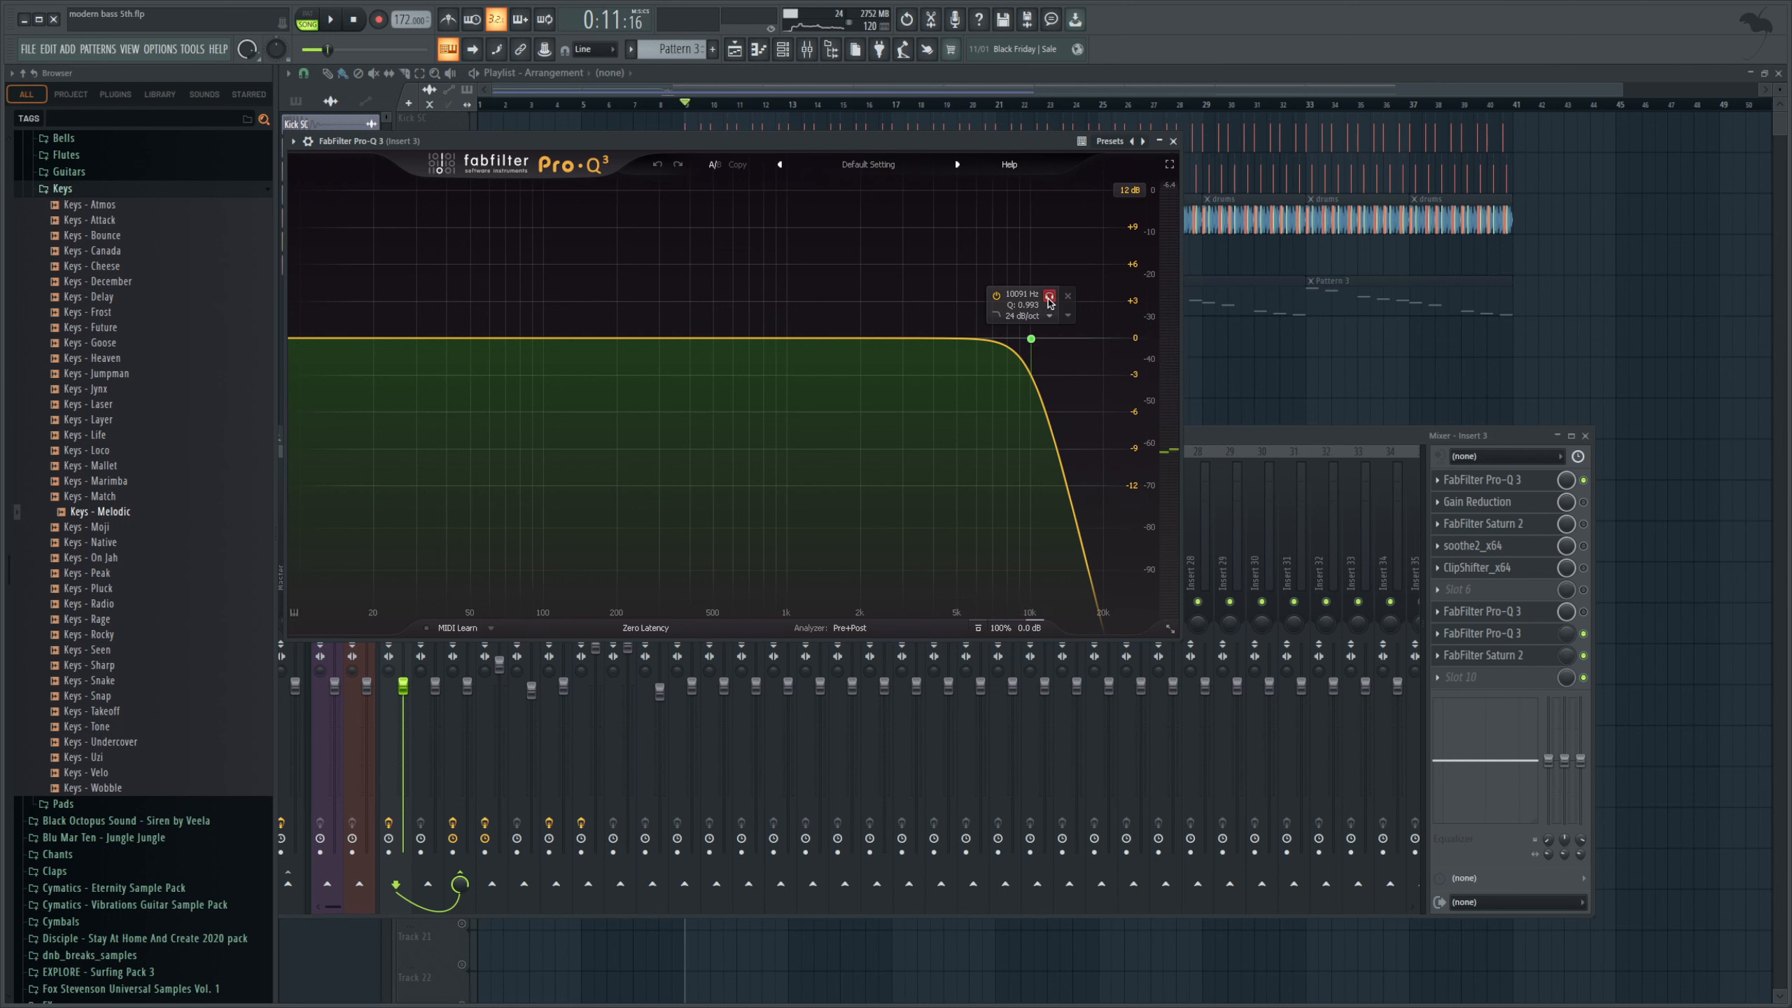
key(space)
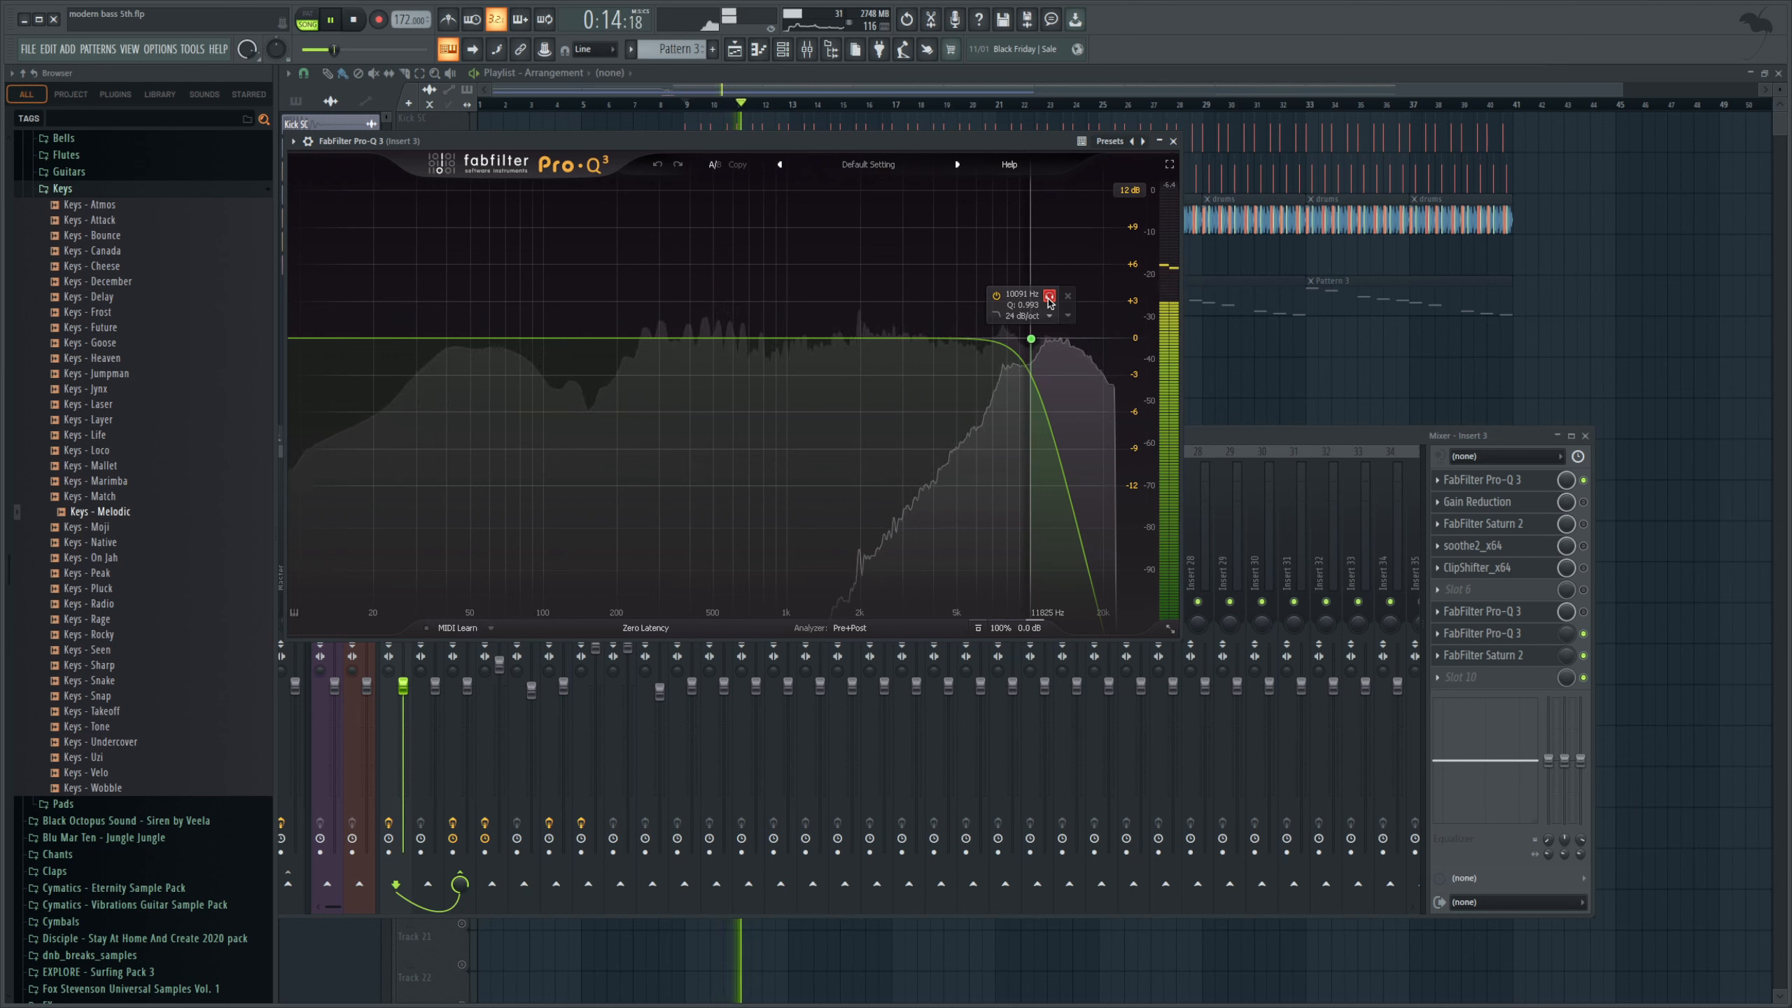
click(1049, 301)
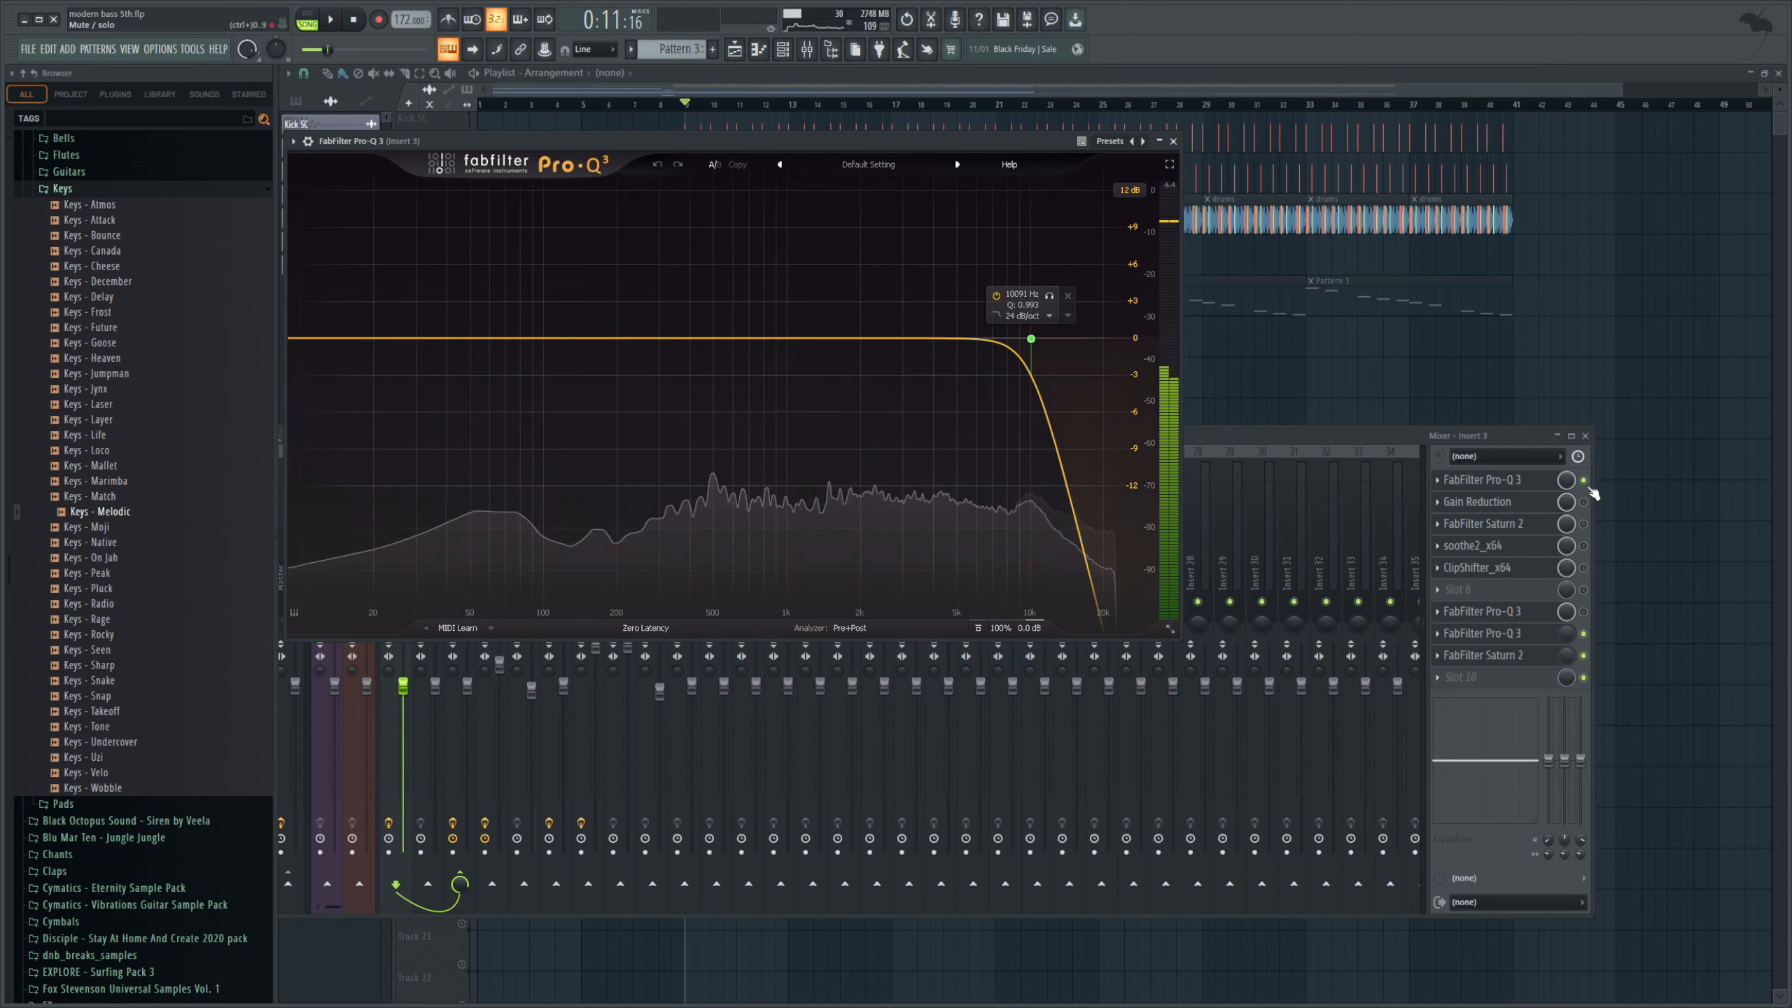
click(1584, 482)
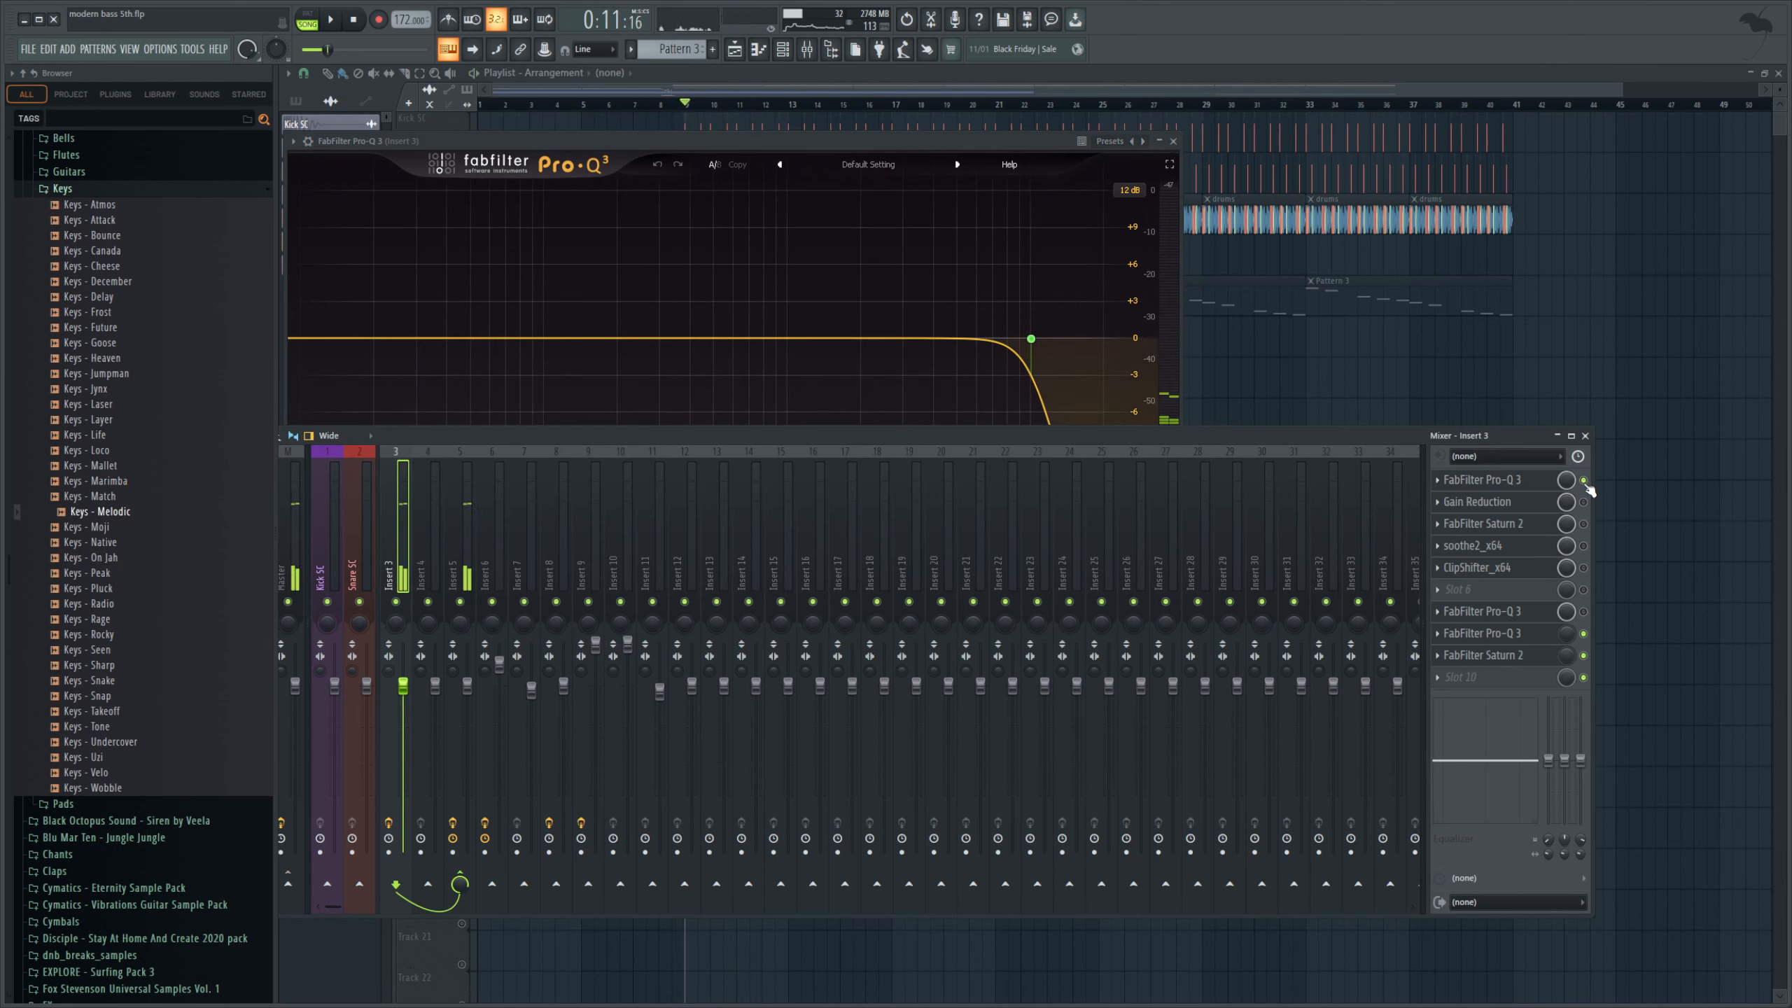
click(1585, 481)
key(space)
- Enable and open Gain Reduction on Insert 3, then audition the bass through it
click(1521, 506)
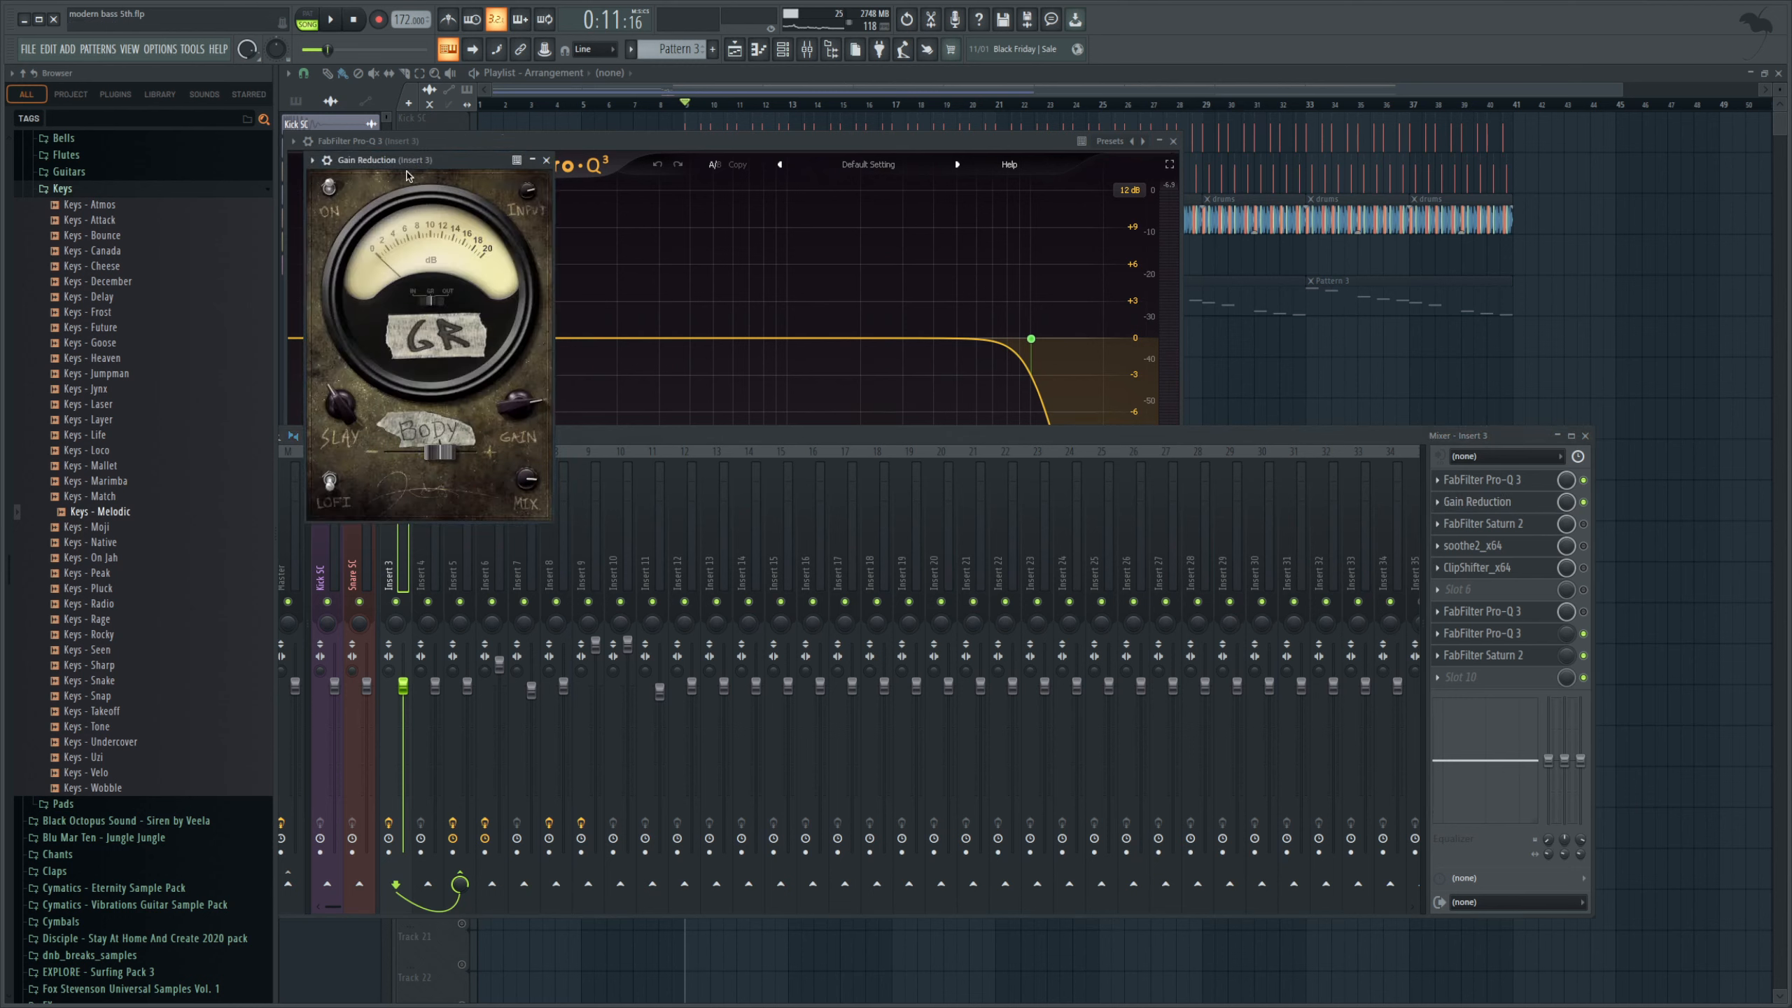
click(330, 21)
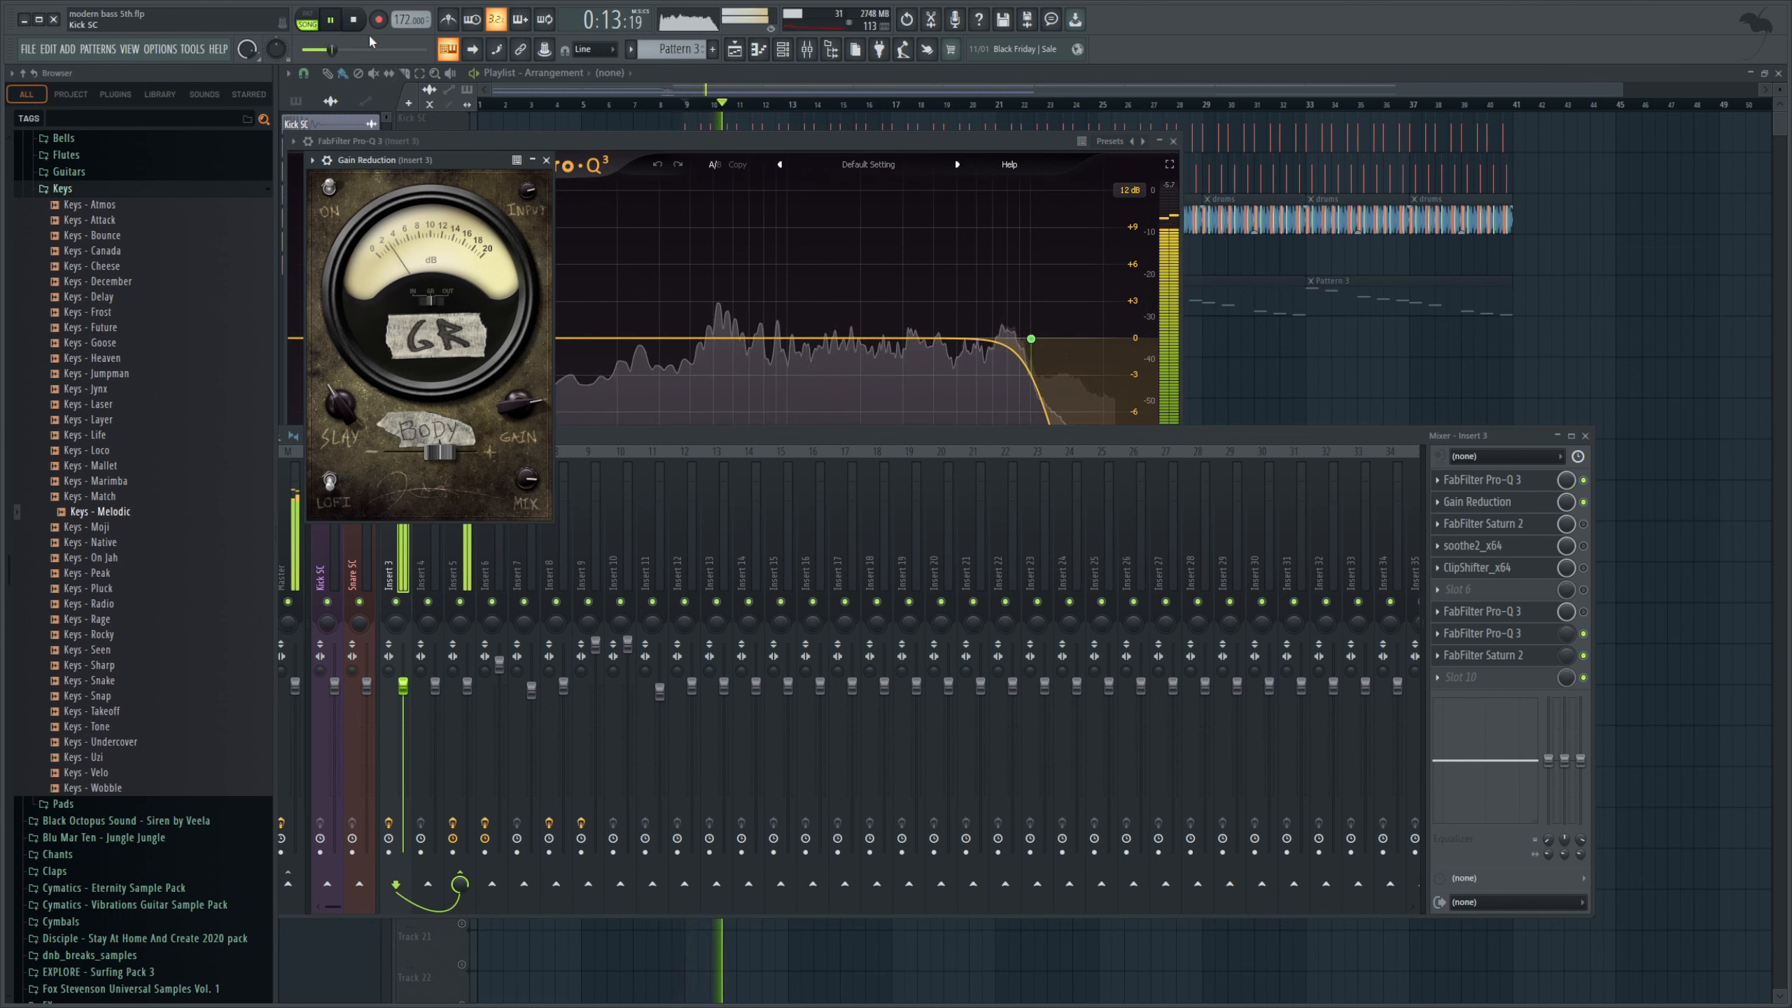
click(354, 21)
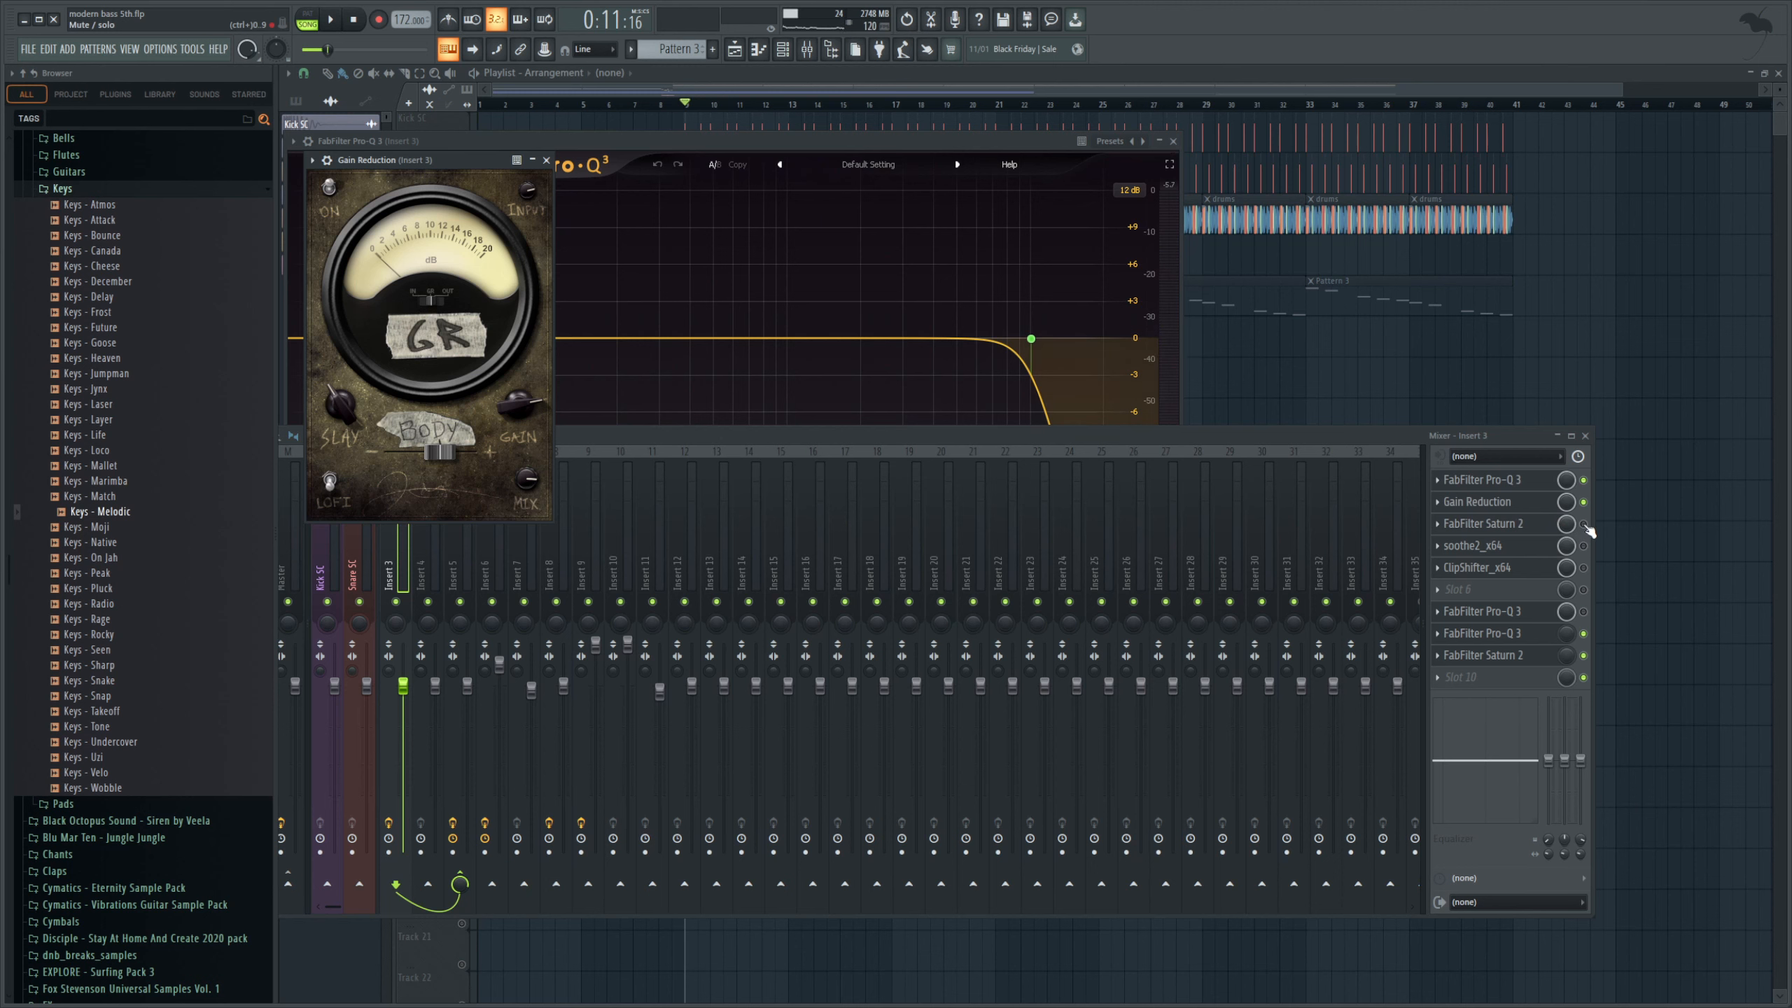
- Enable and open the first FabFilter Saturn 2 on Insert 3, audition its lowest band in solo, then release the solo
click(1483, 523)
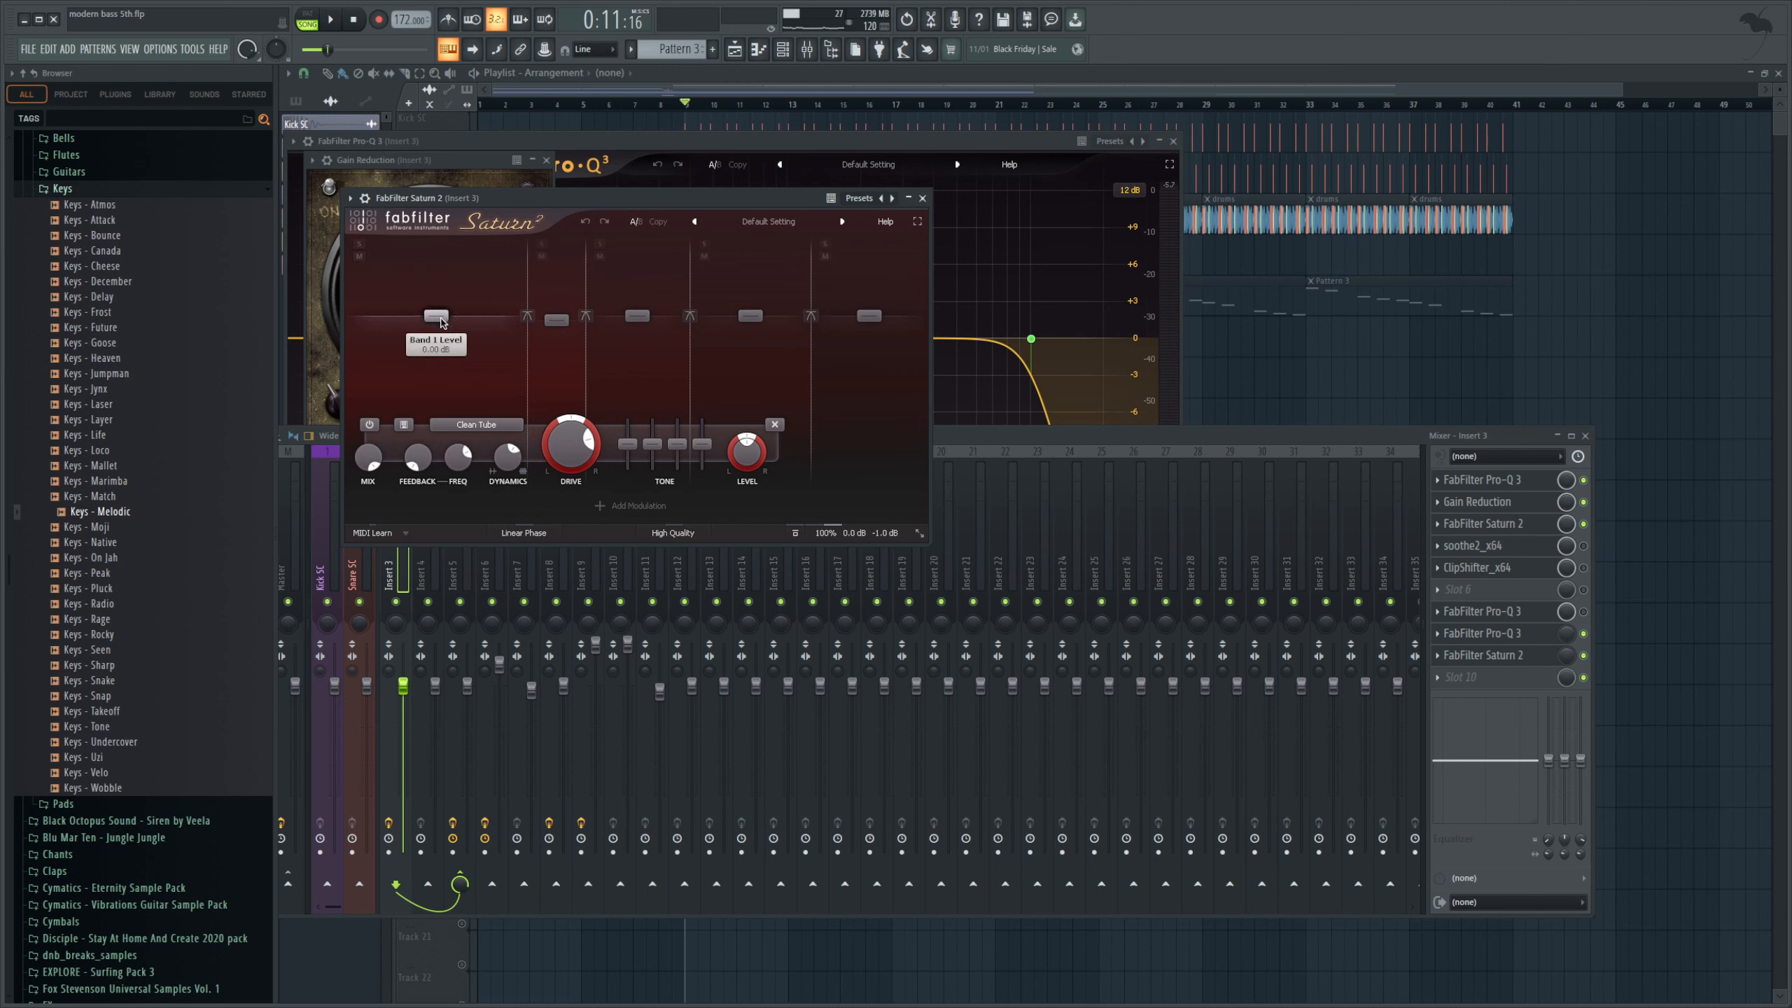
click(359, 244)
click(329, 20)
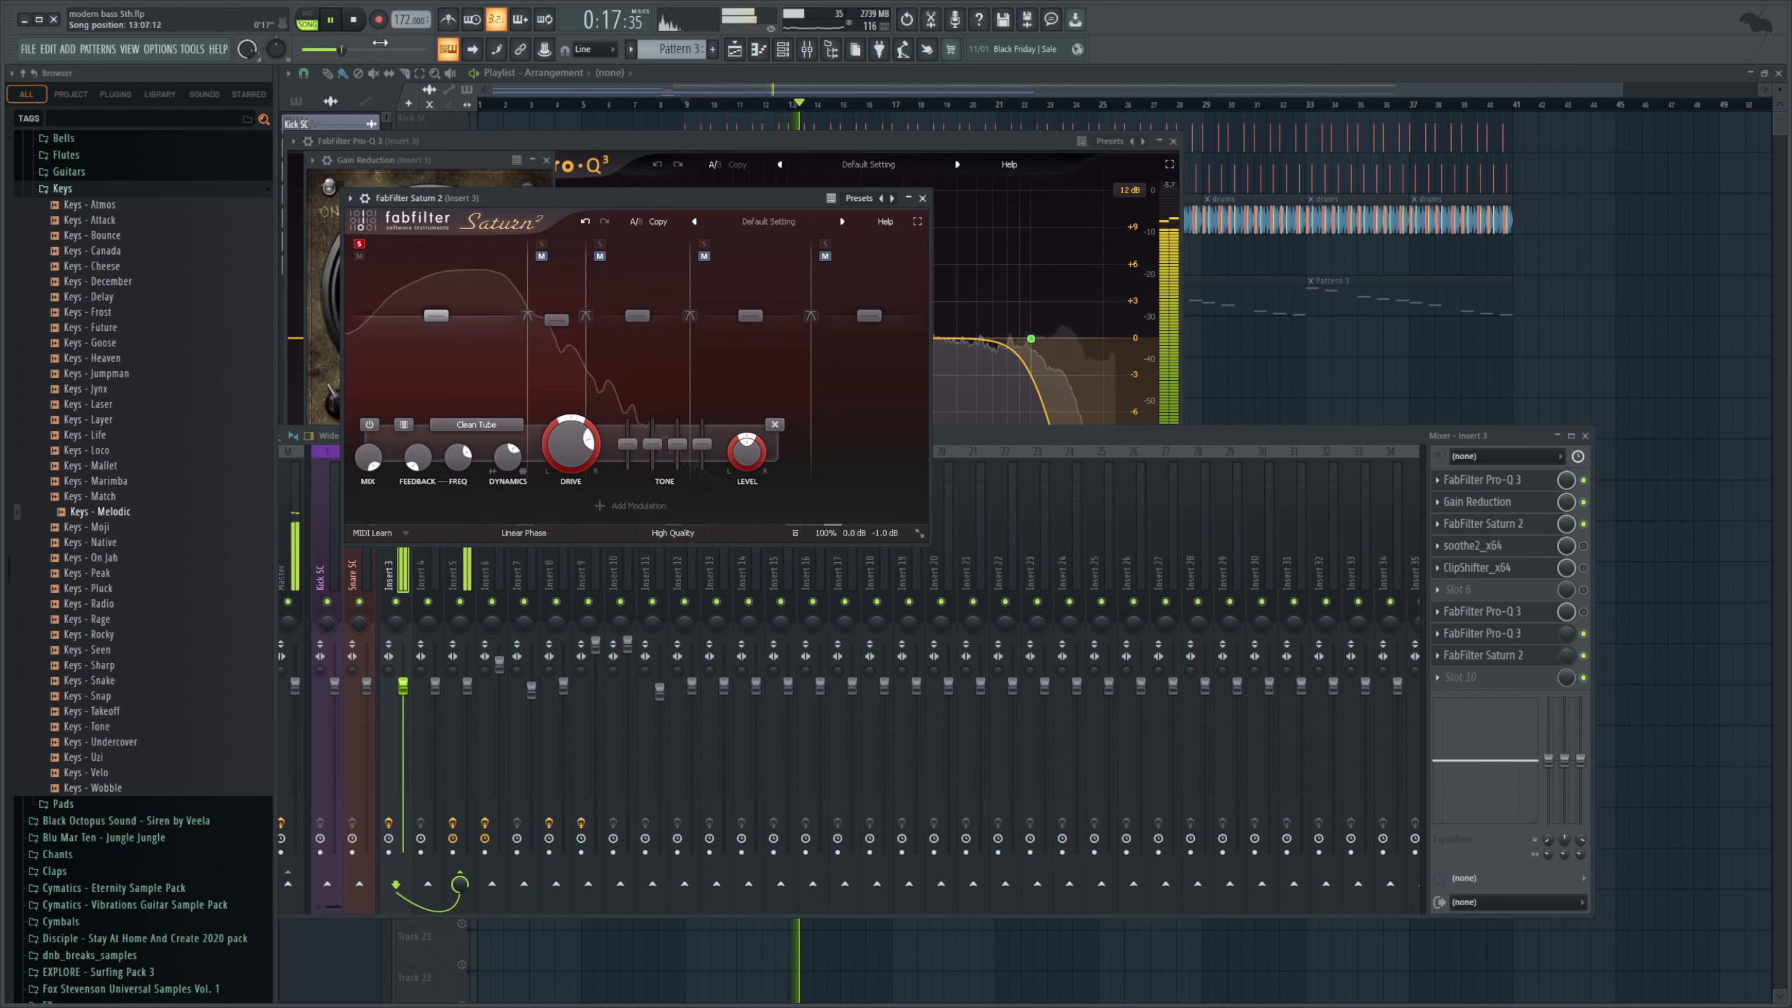
key(space)
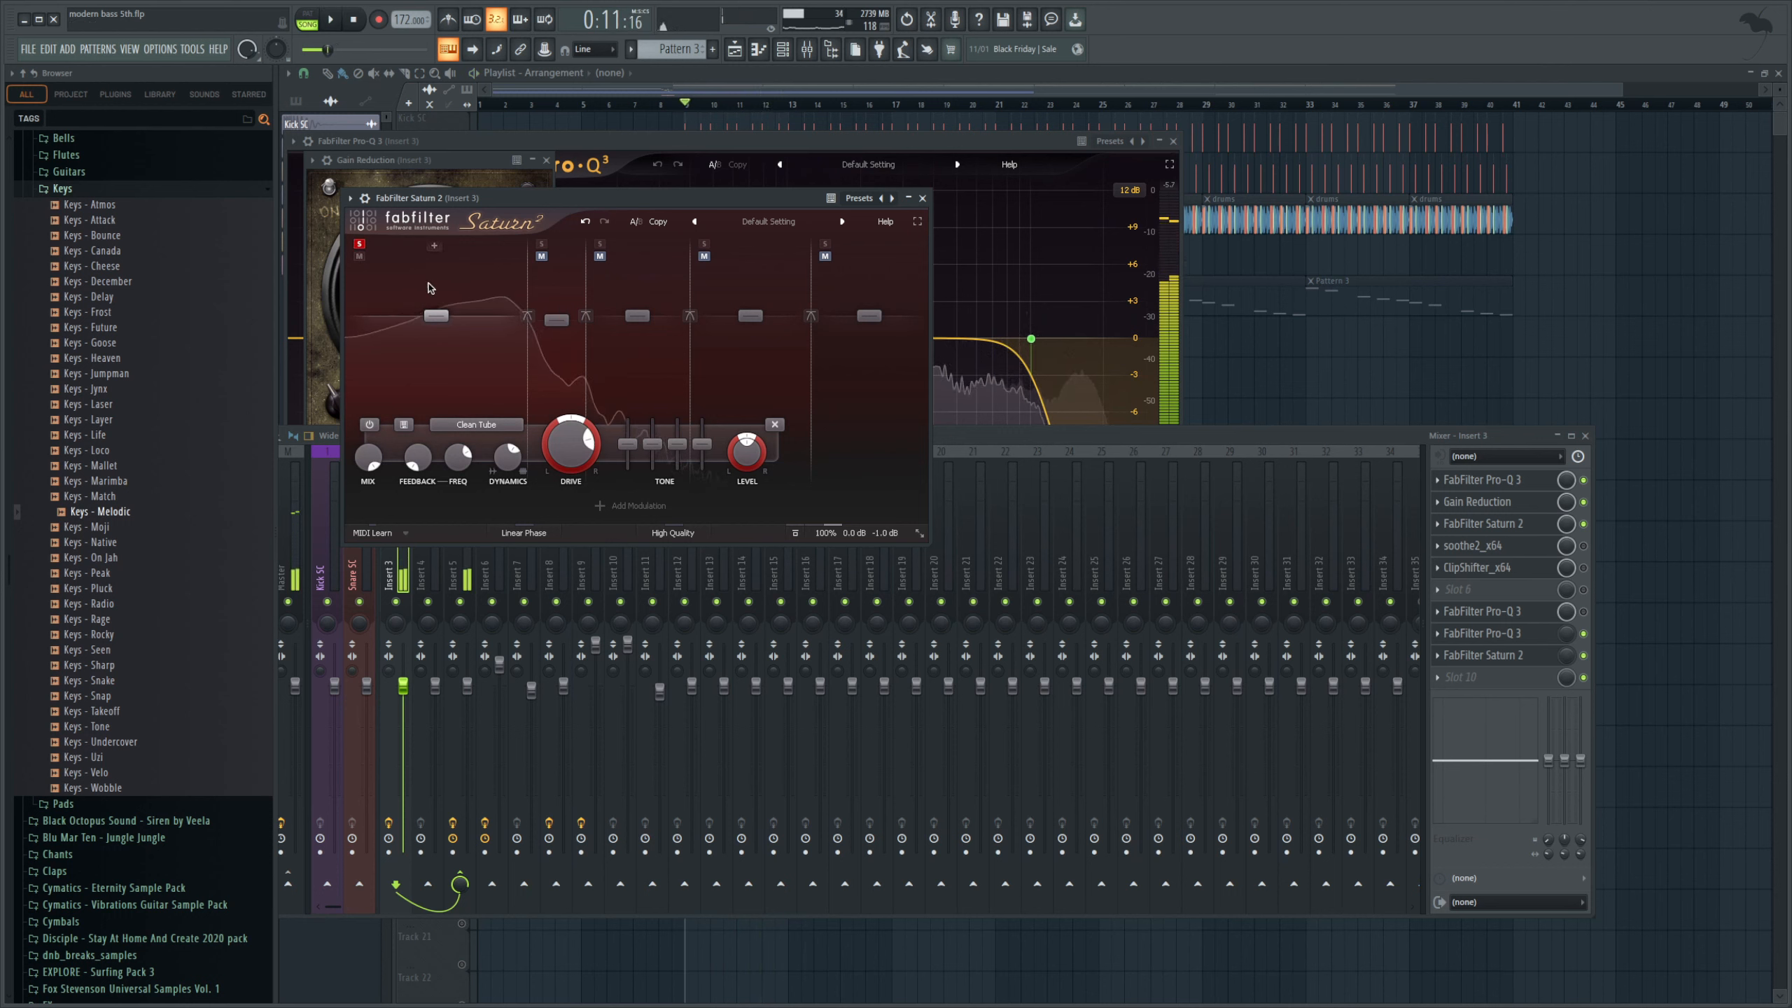
click(360, 245)
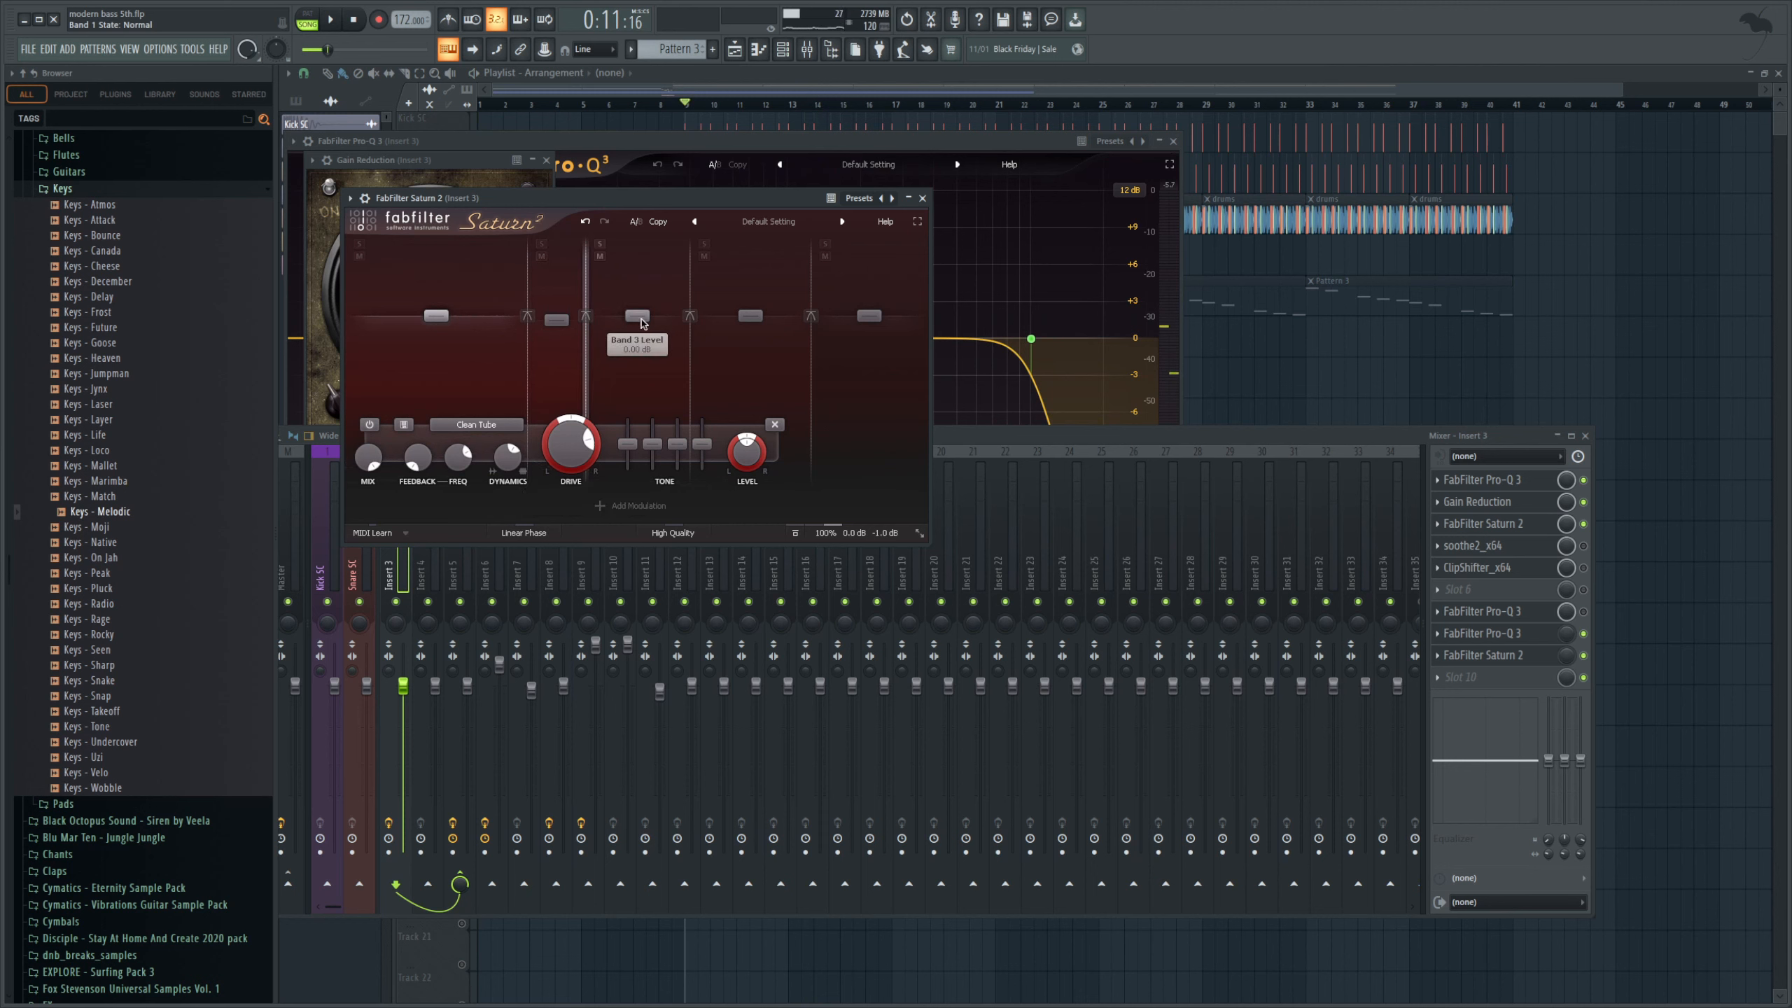
- Audition Saturn 2's second, third and fourth bands in solo one after another during playback, then release the solo
click(559, 322)
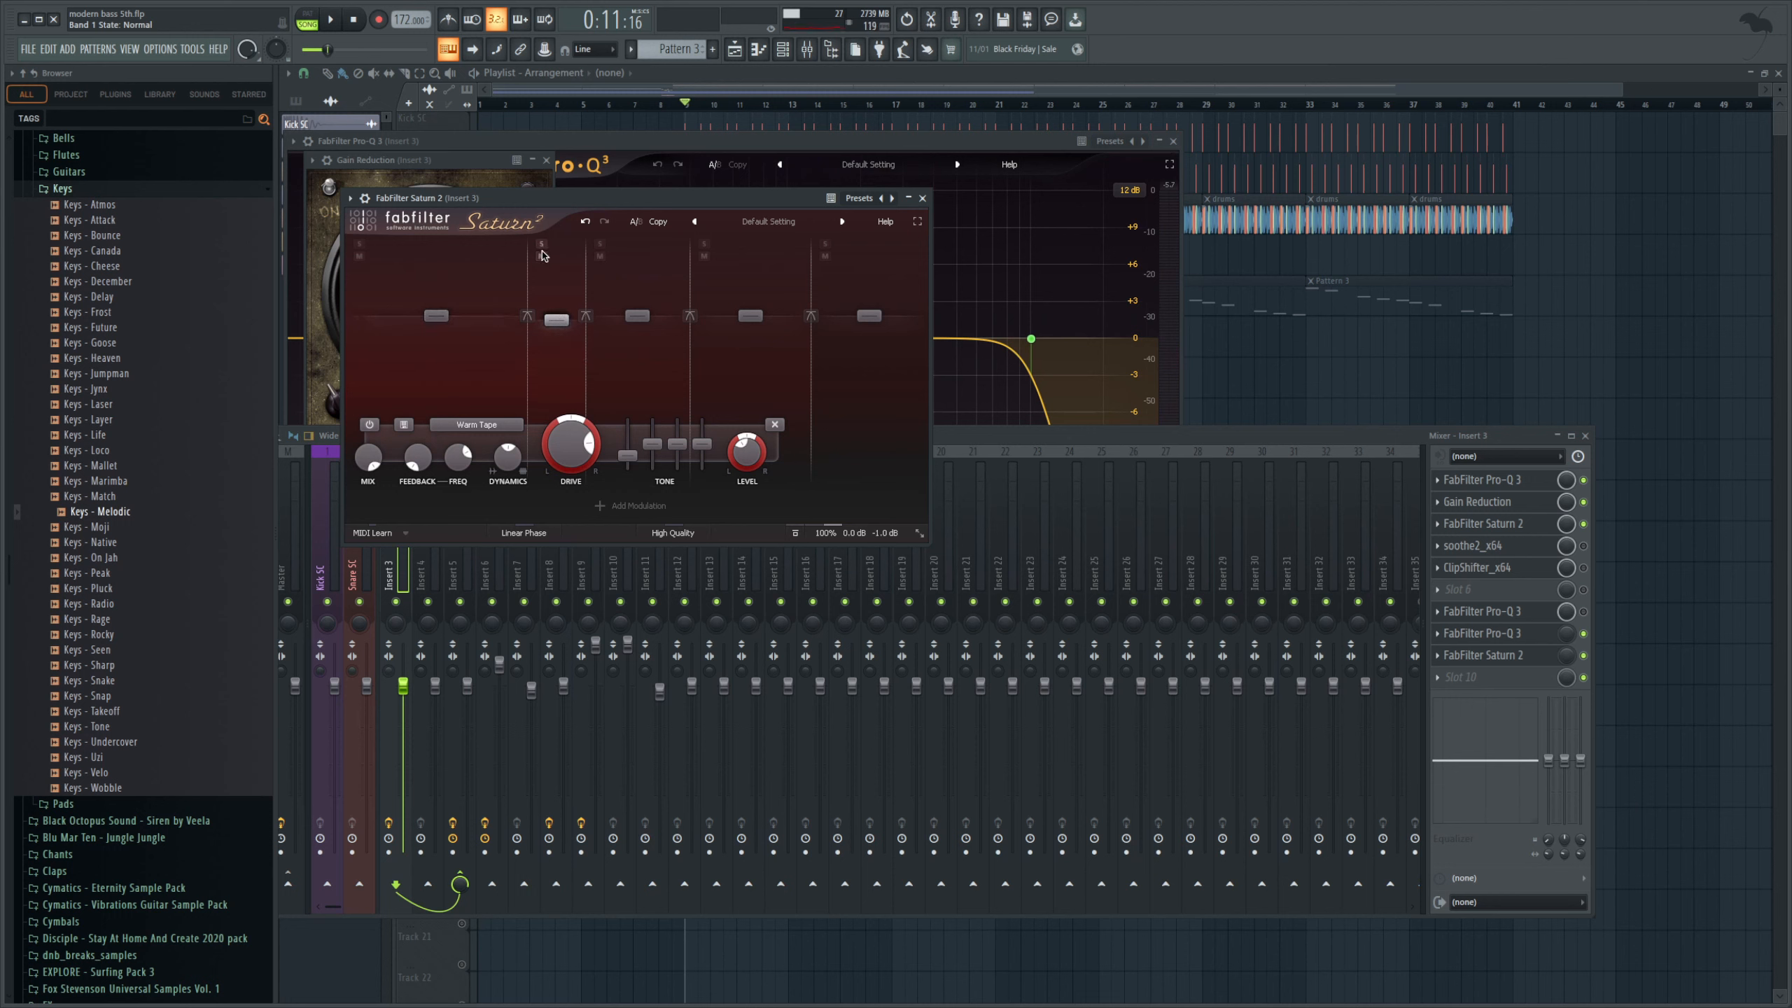
click(541, 244)
click(331, 19)
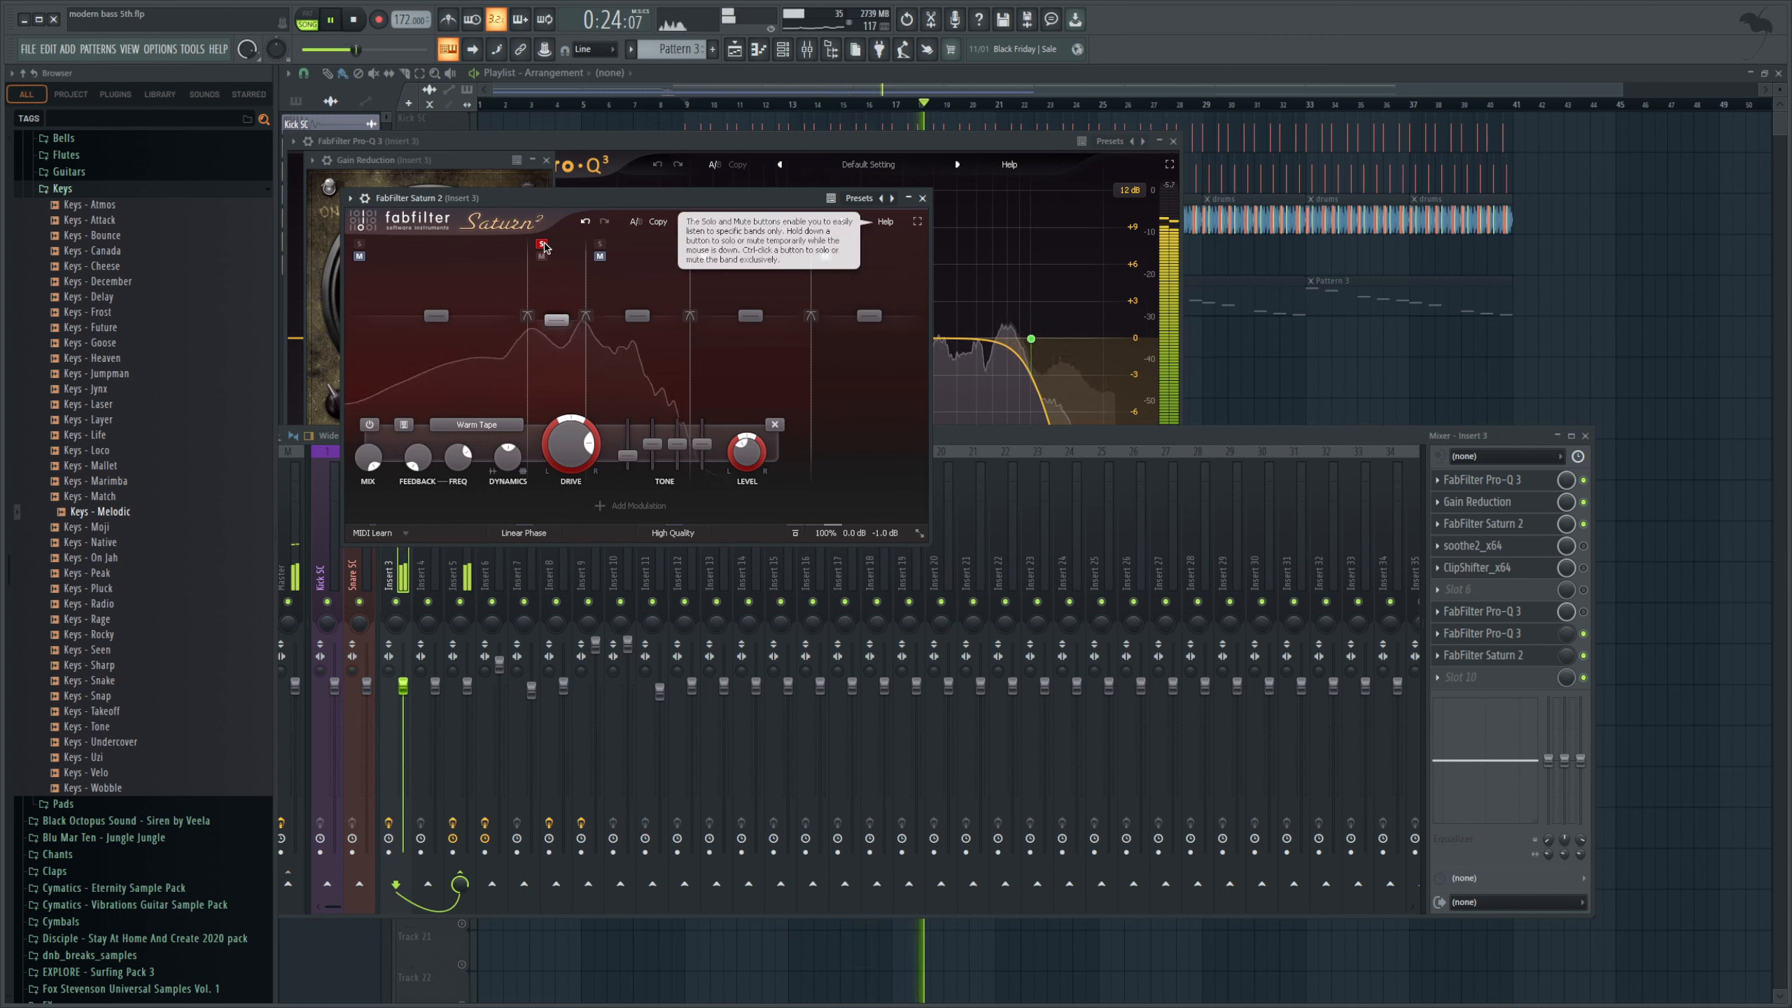
click(600, 244)
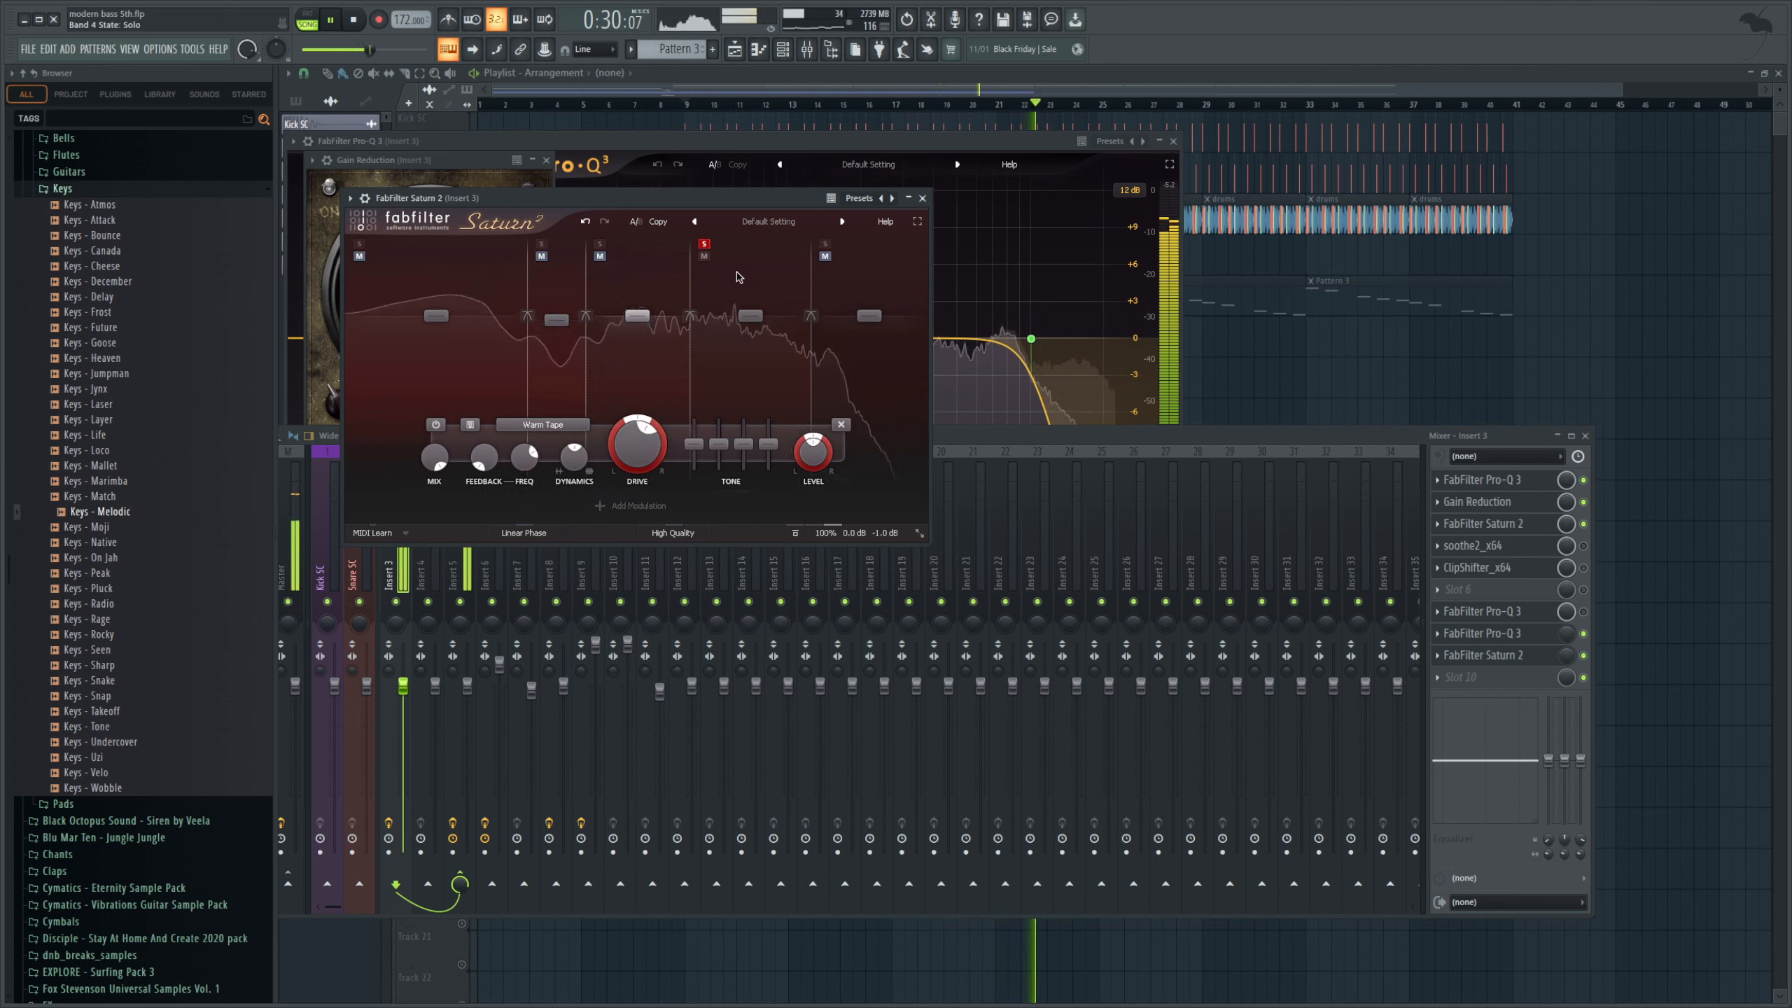
click(703, 243)
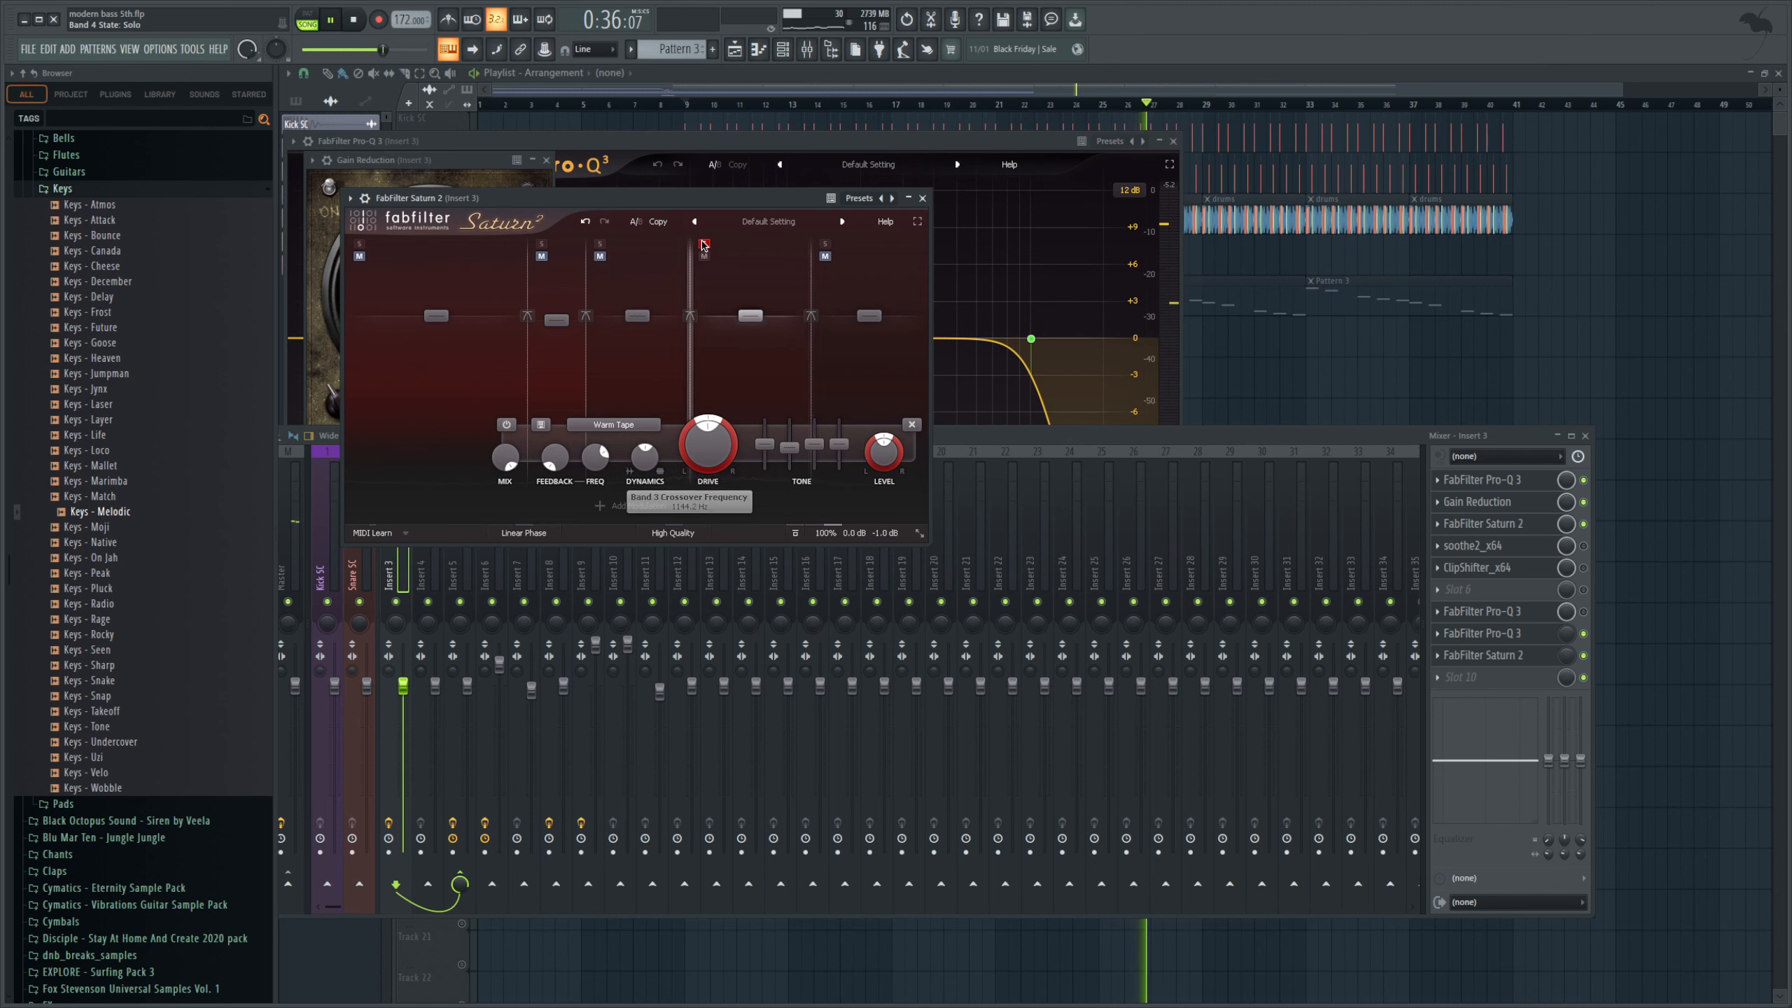
click(703, 243)
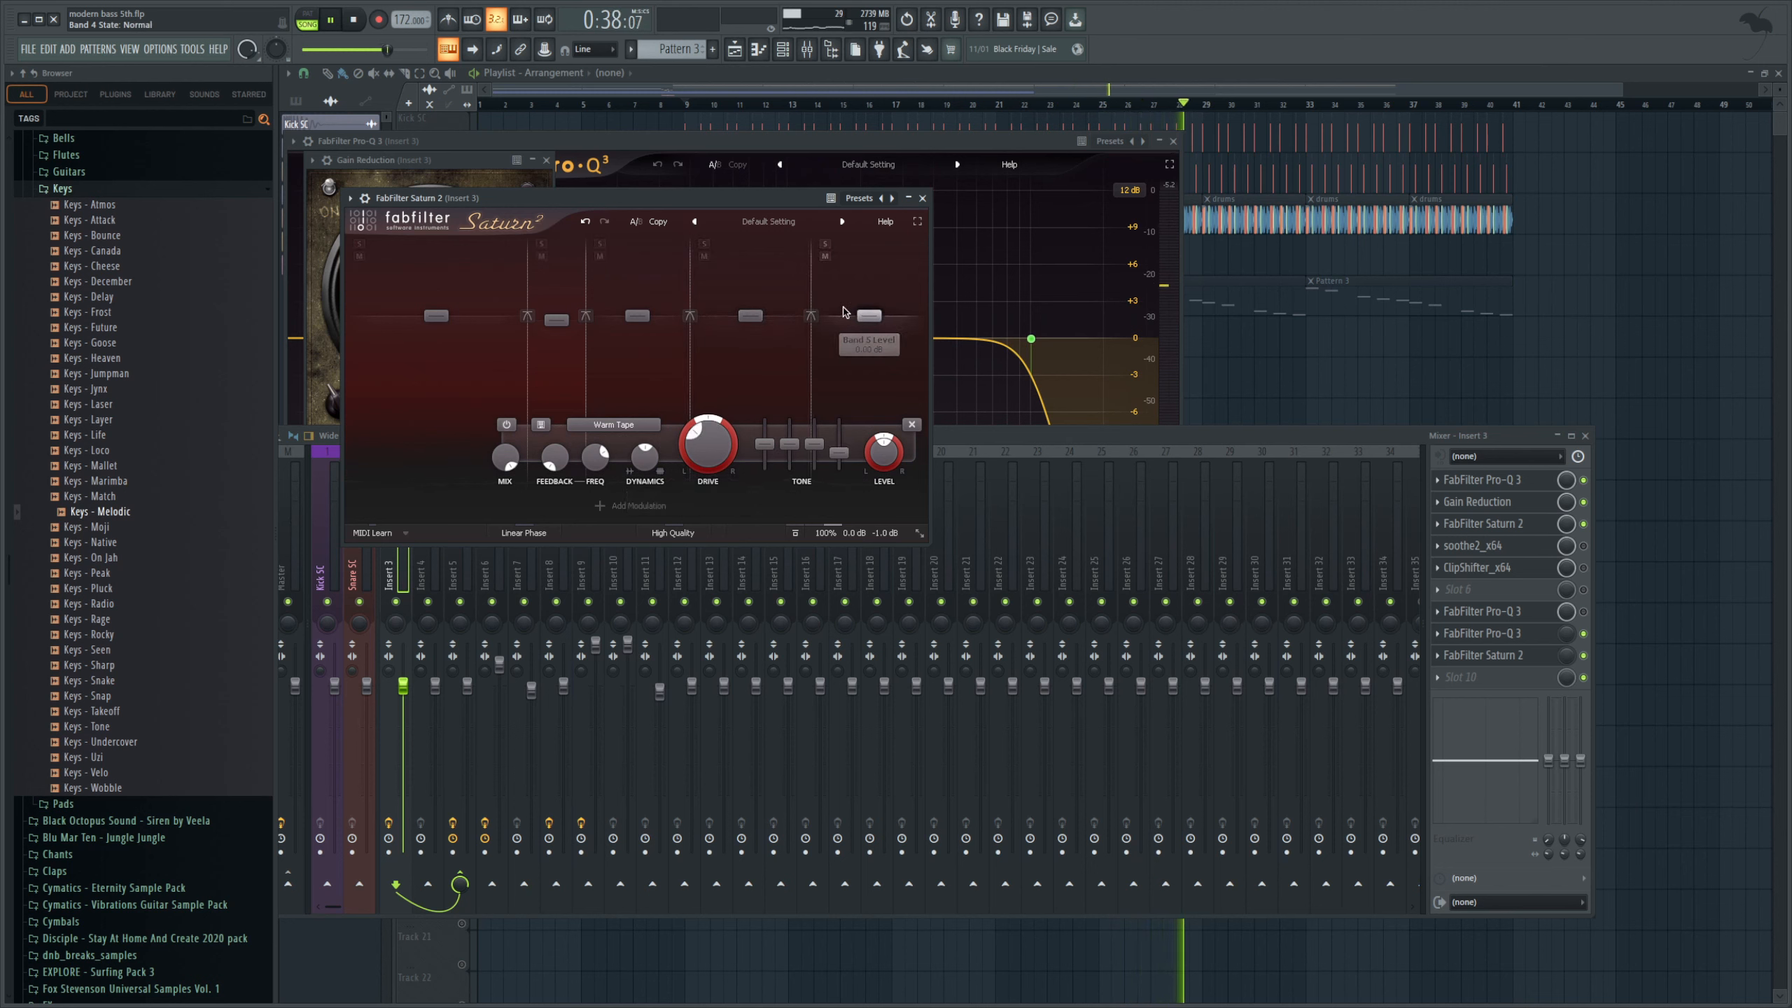
- Examine the settings of Saturn 2's fifth band, stop playback and bring the mixer to the front
drag(838, 445, 837, 458)
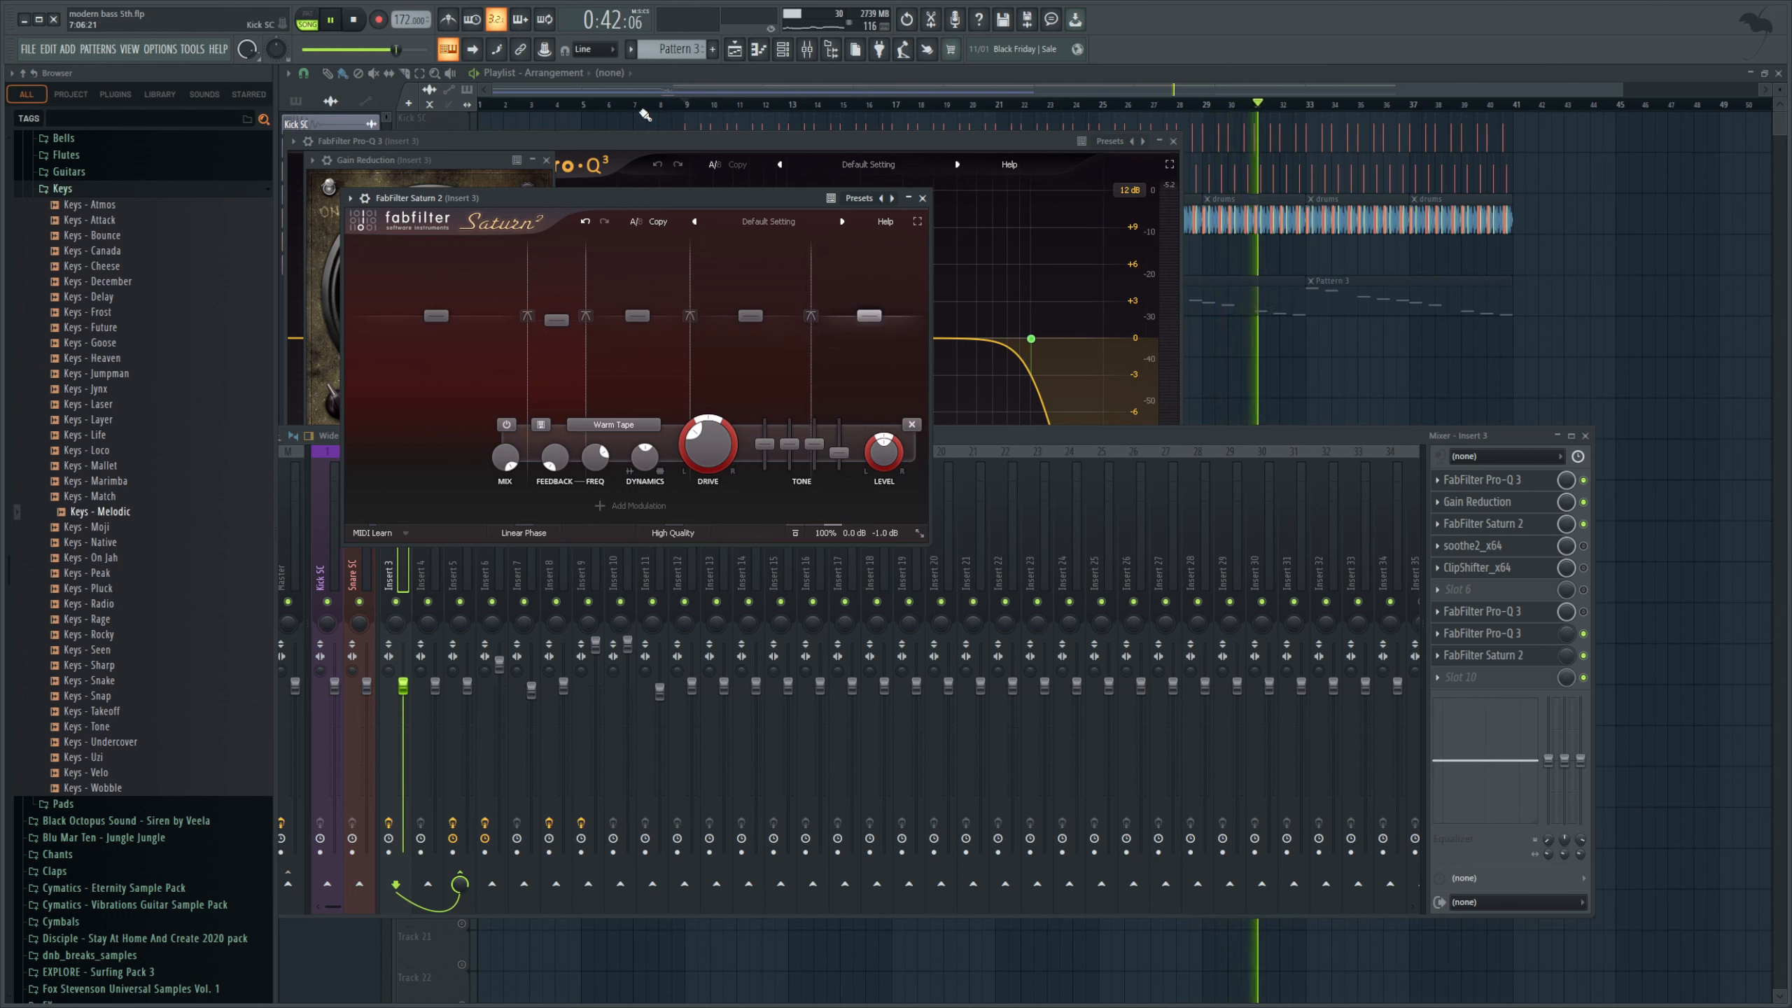
key(space)
click(1358, 446)
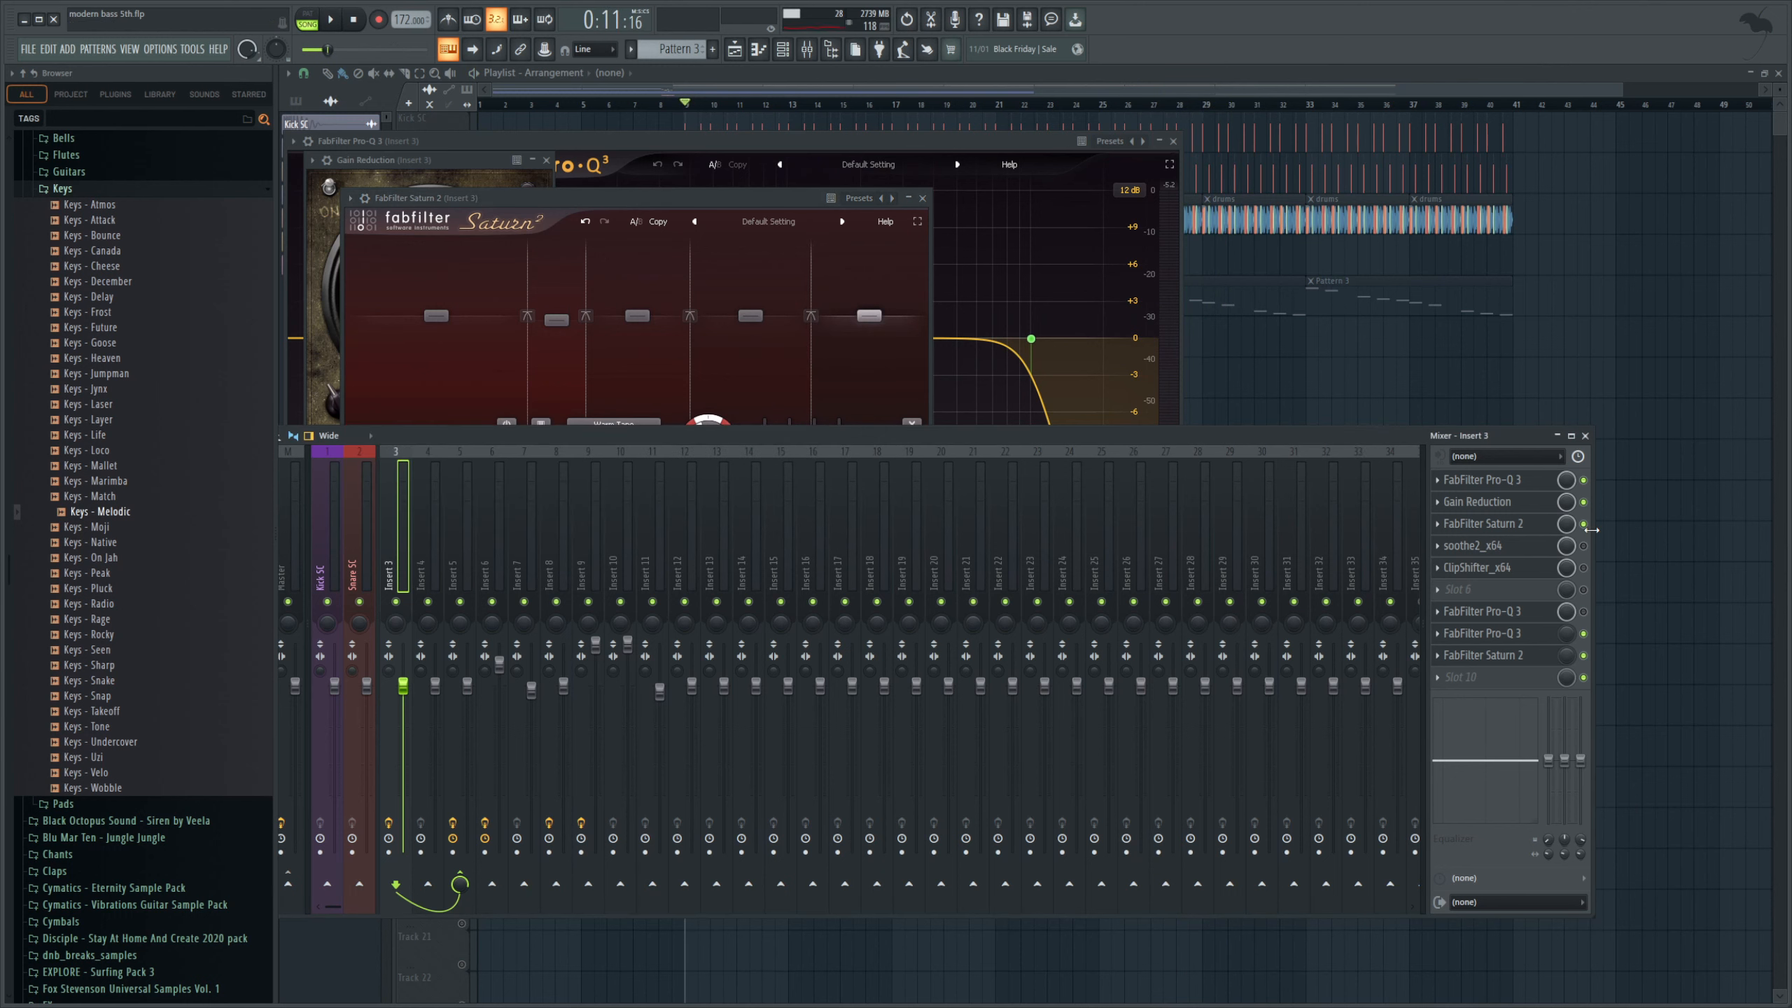
- Audition the bass through Saturn 2, then enable and open soothe2 on Insert 3 and audition its delta signal
key(space)
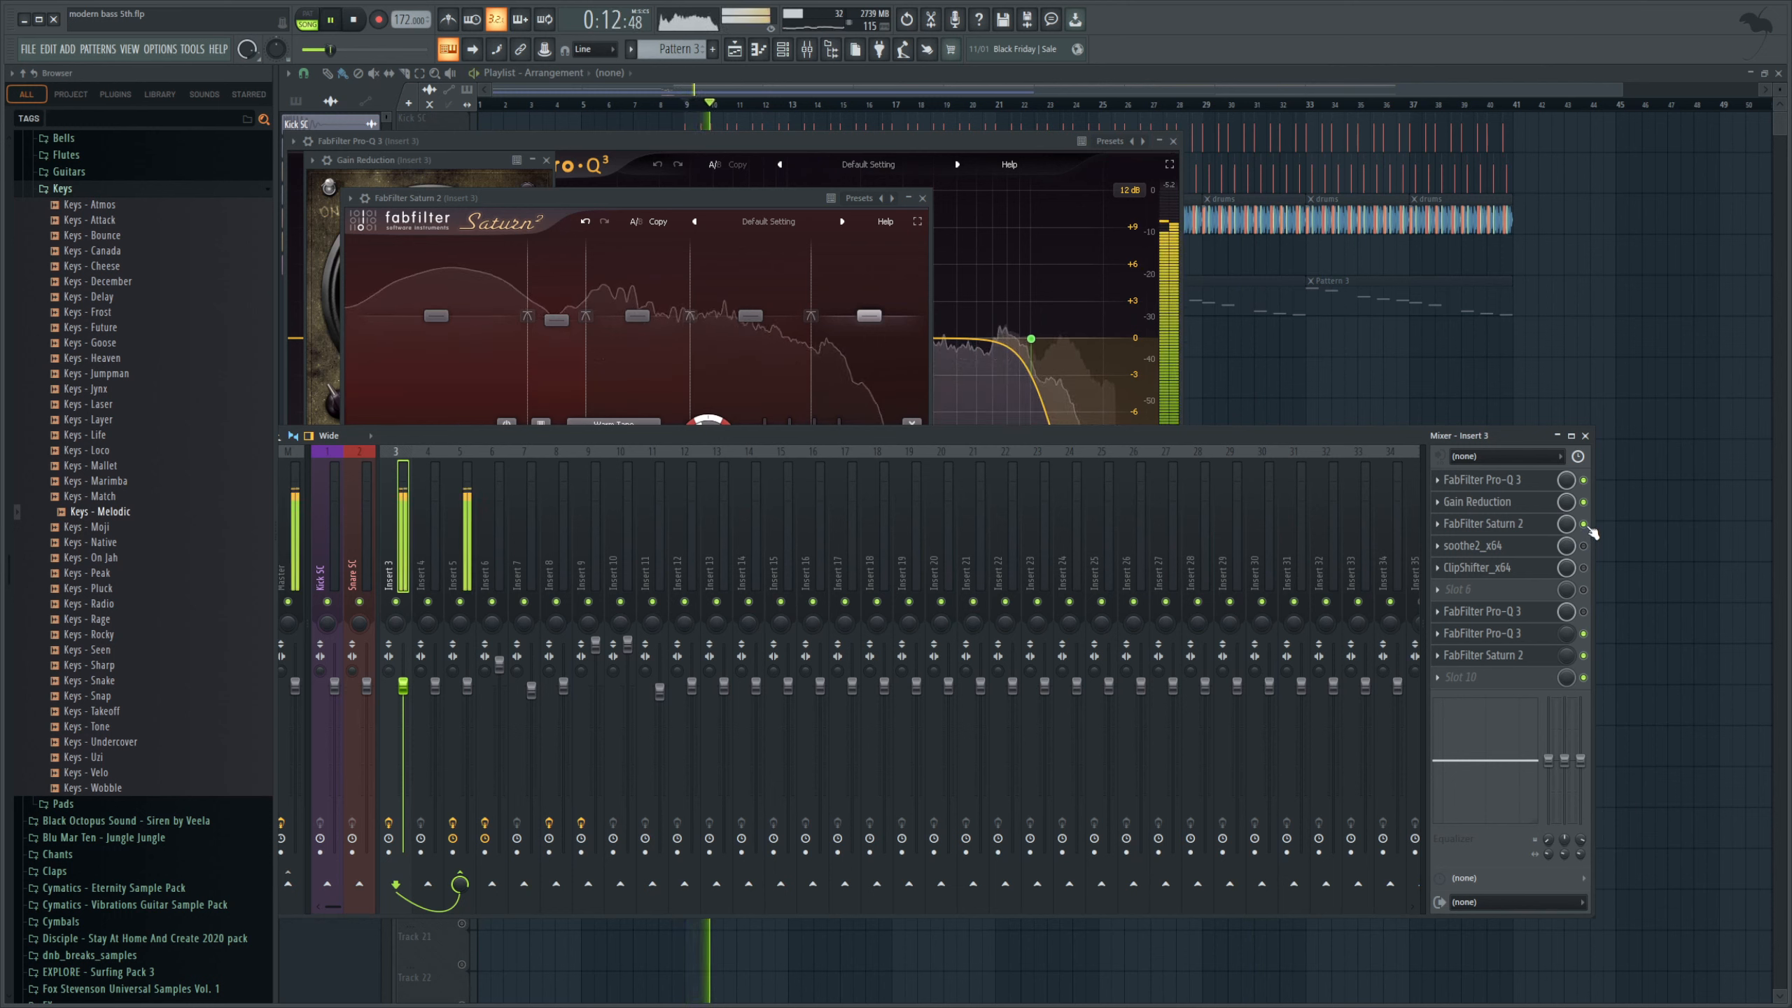
key(space)
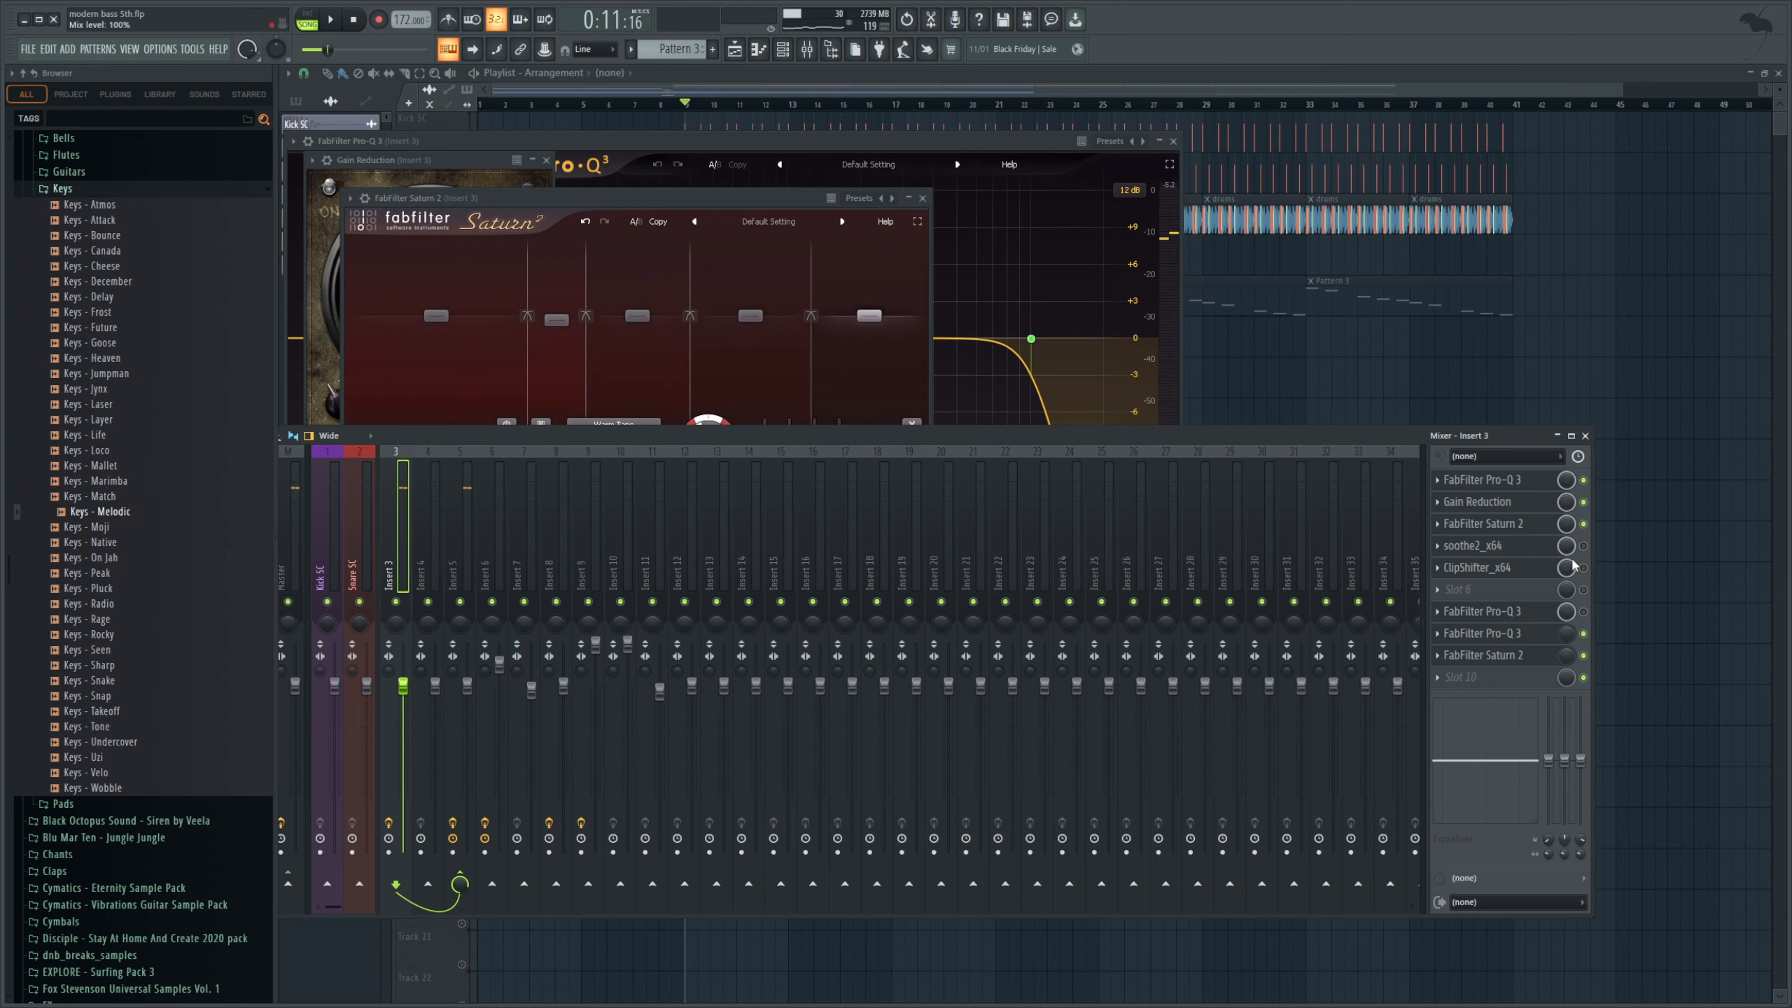
click(1584, 546)
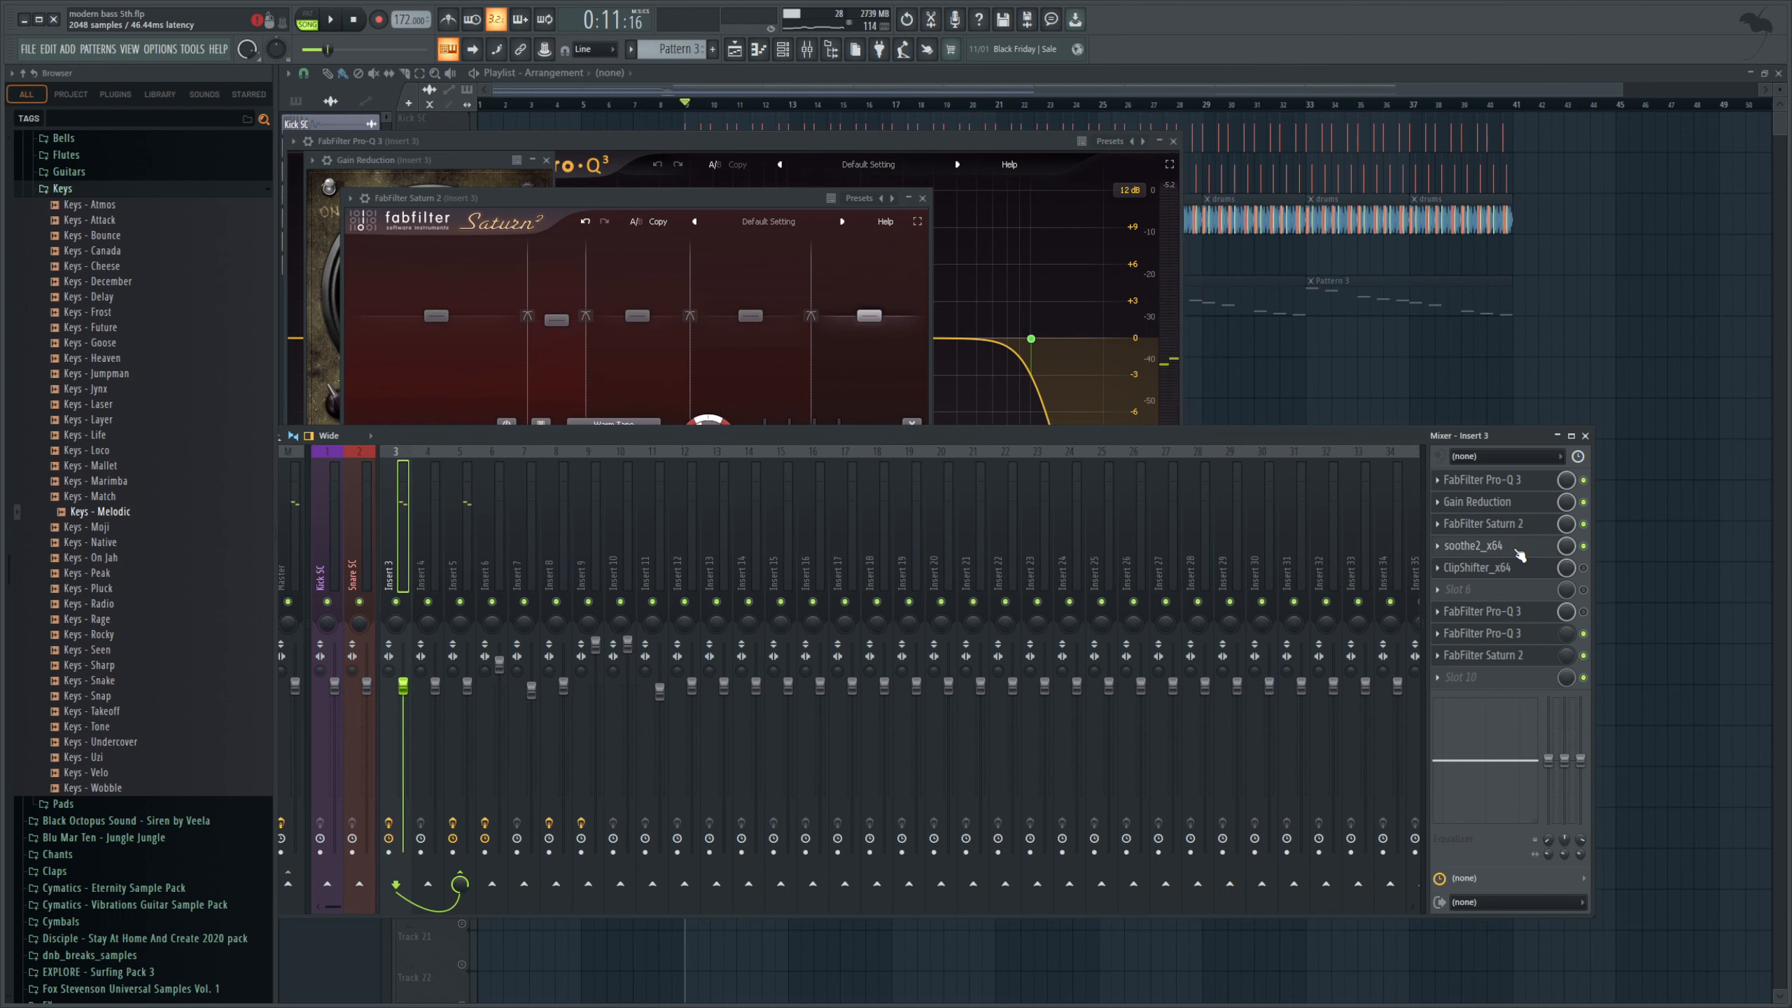
click(1517, 550)
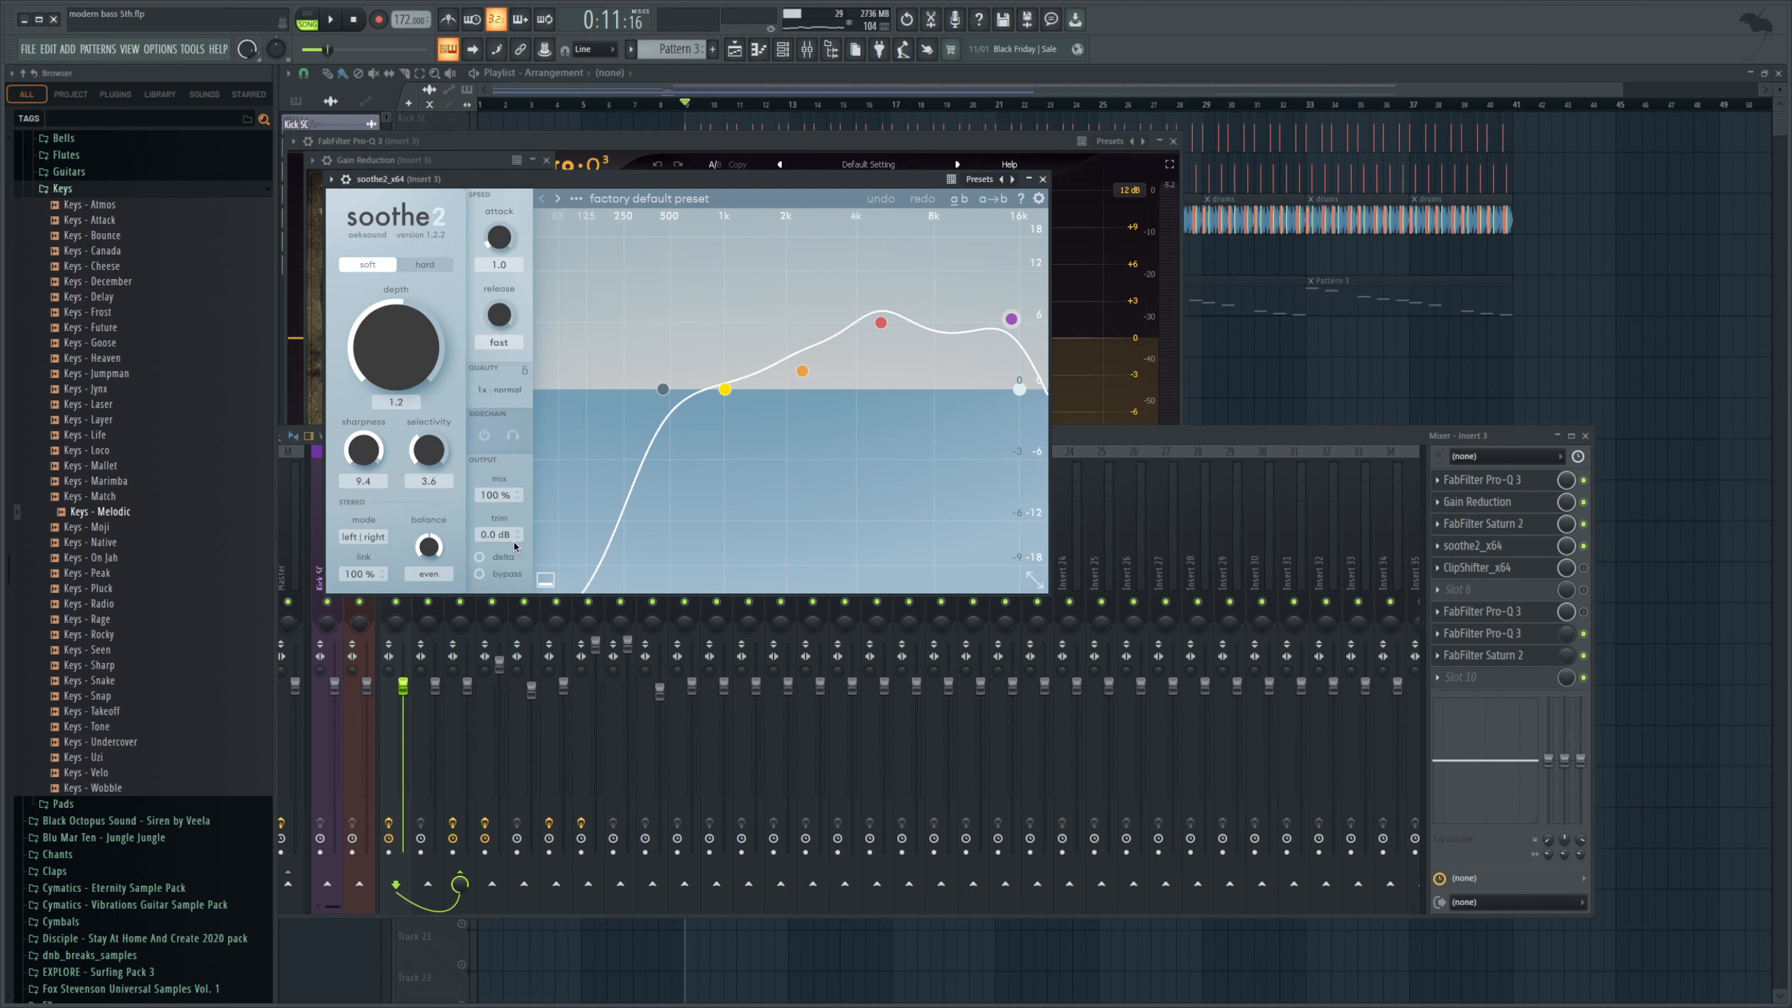
key(space)
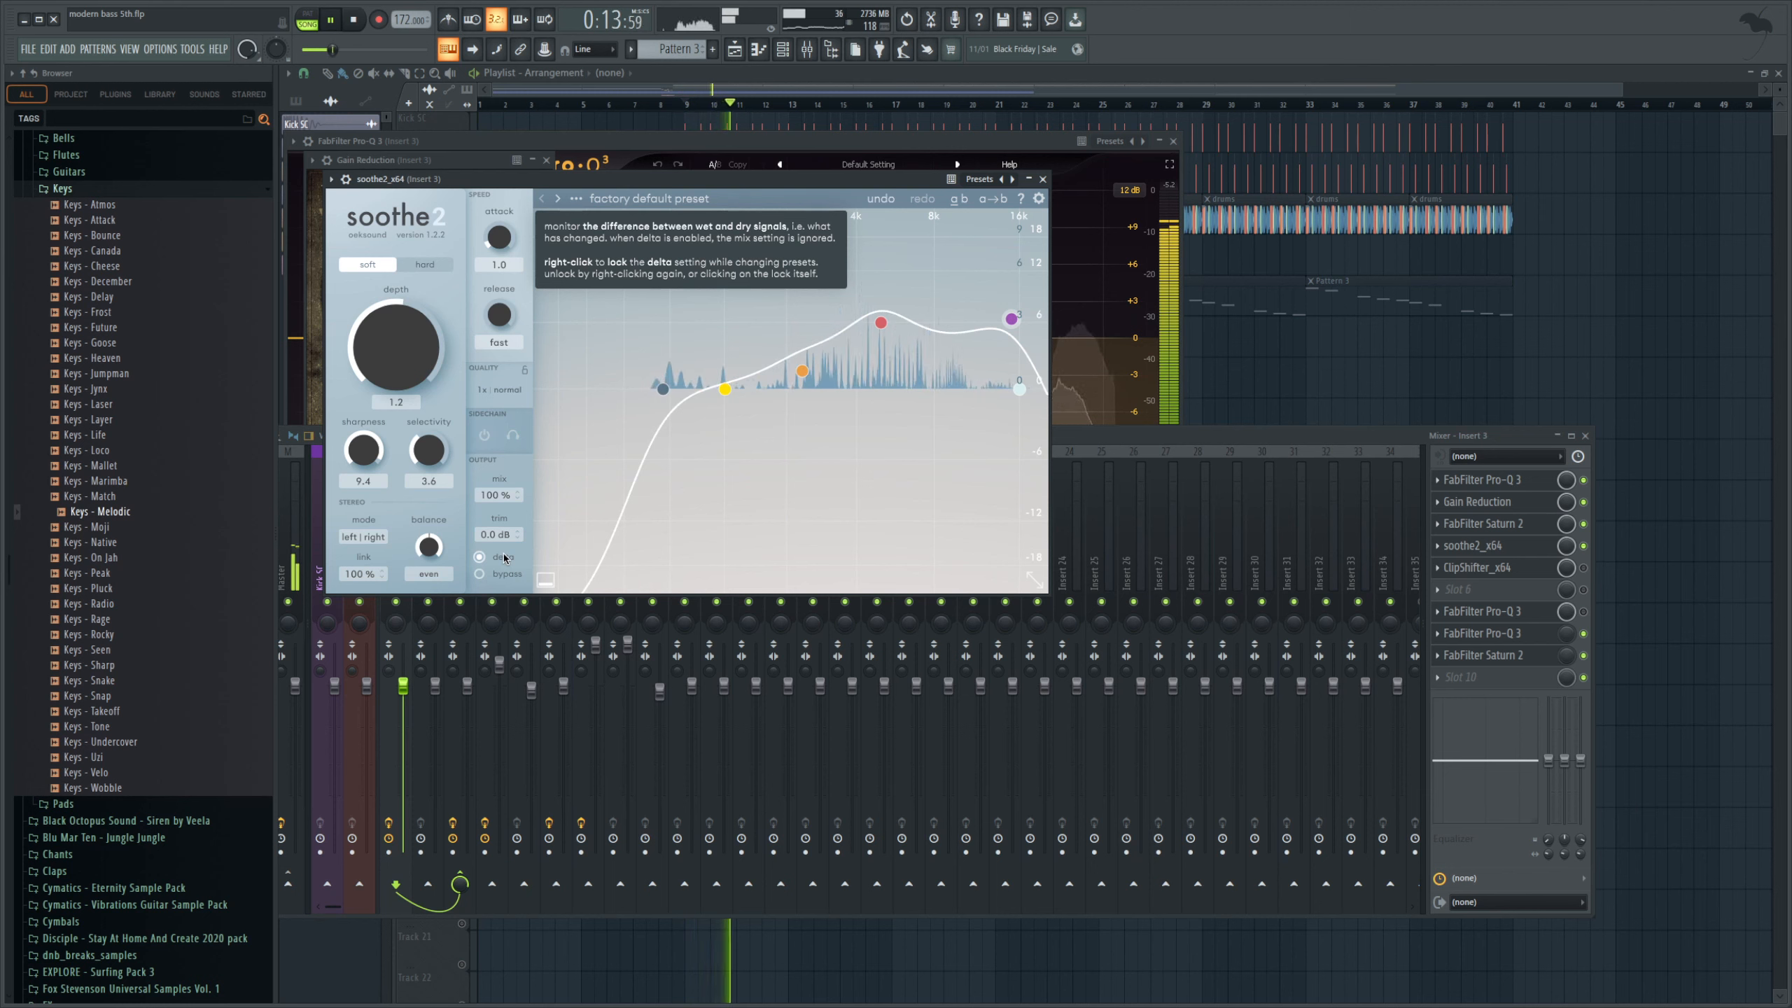
key(space)
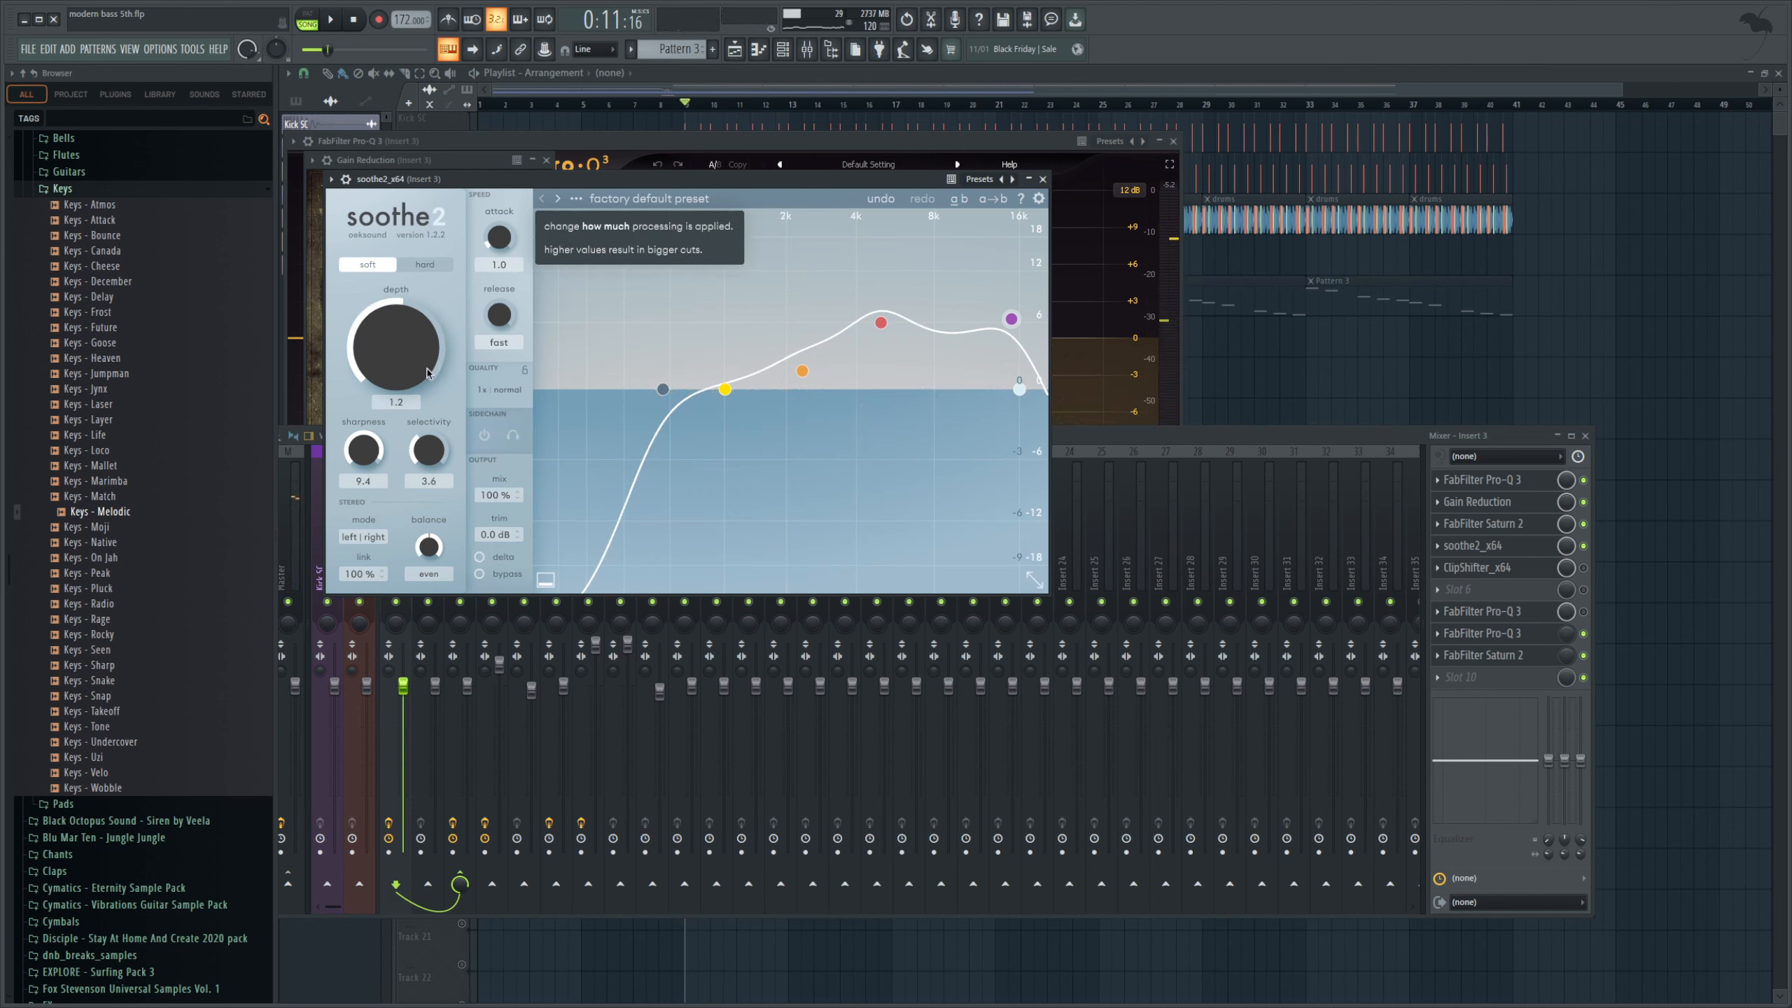
- Enable and open ClipShifter on Insert 3 to show its settings, then close all open windows
click(1583, 569)
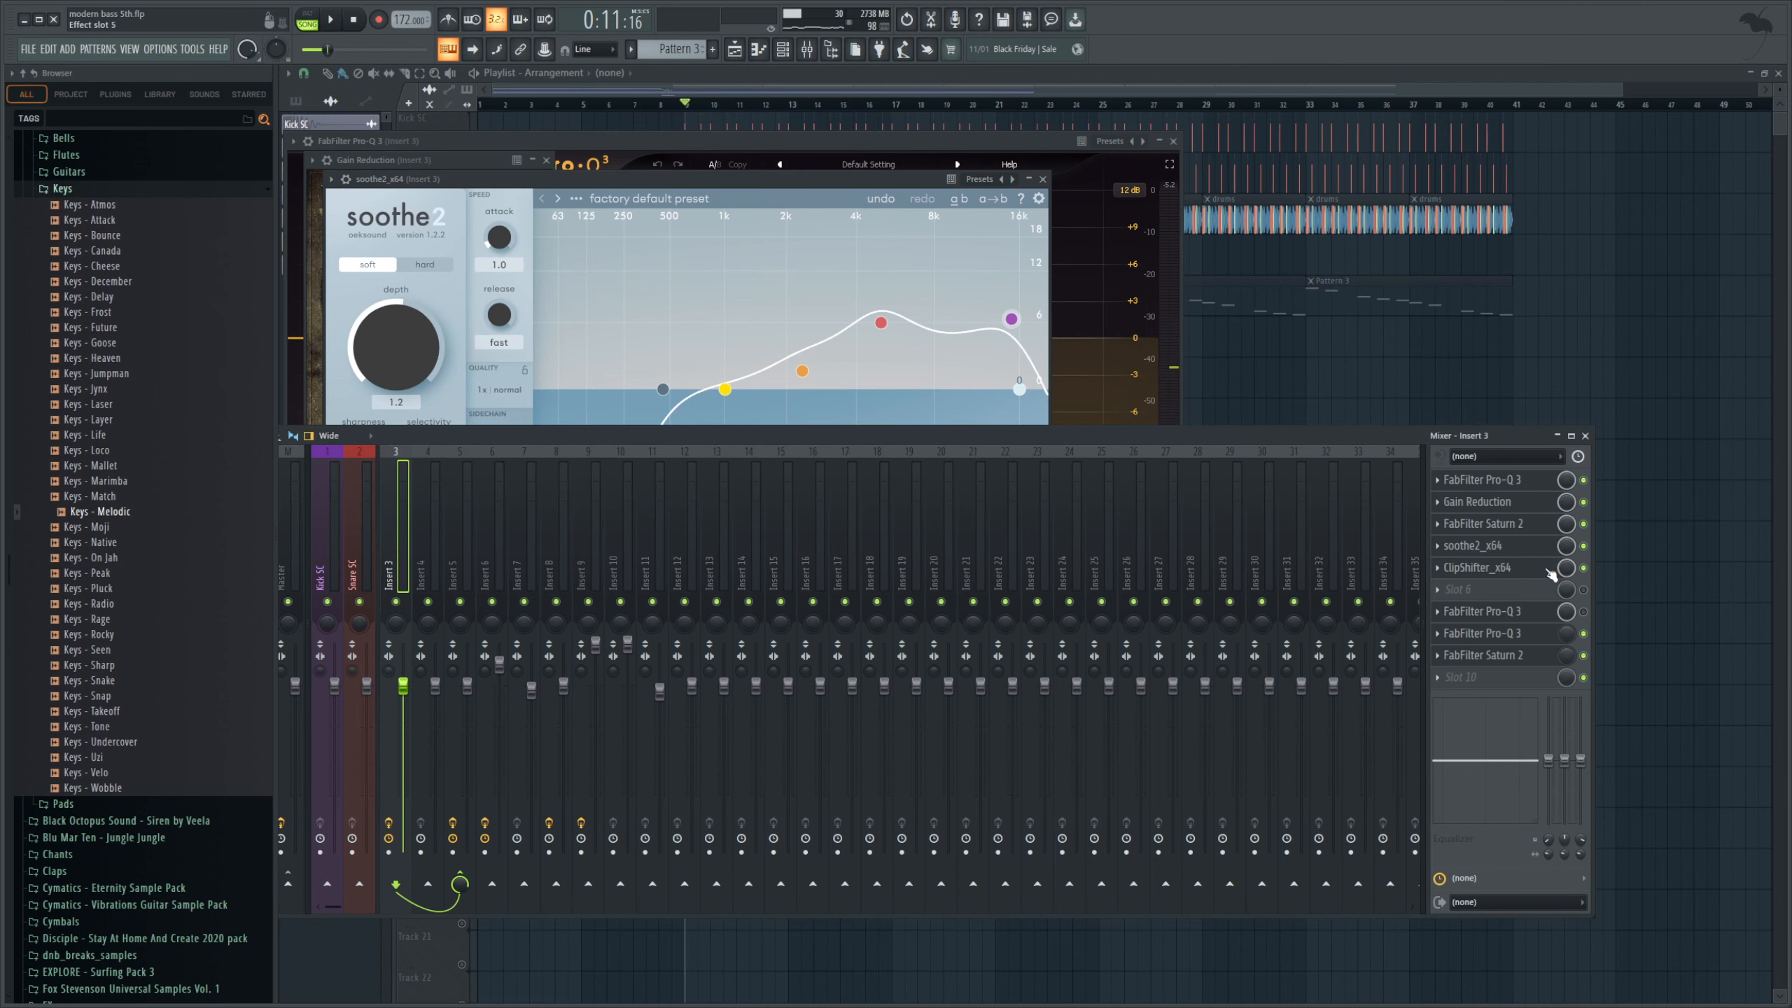
click(1517, 570)
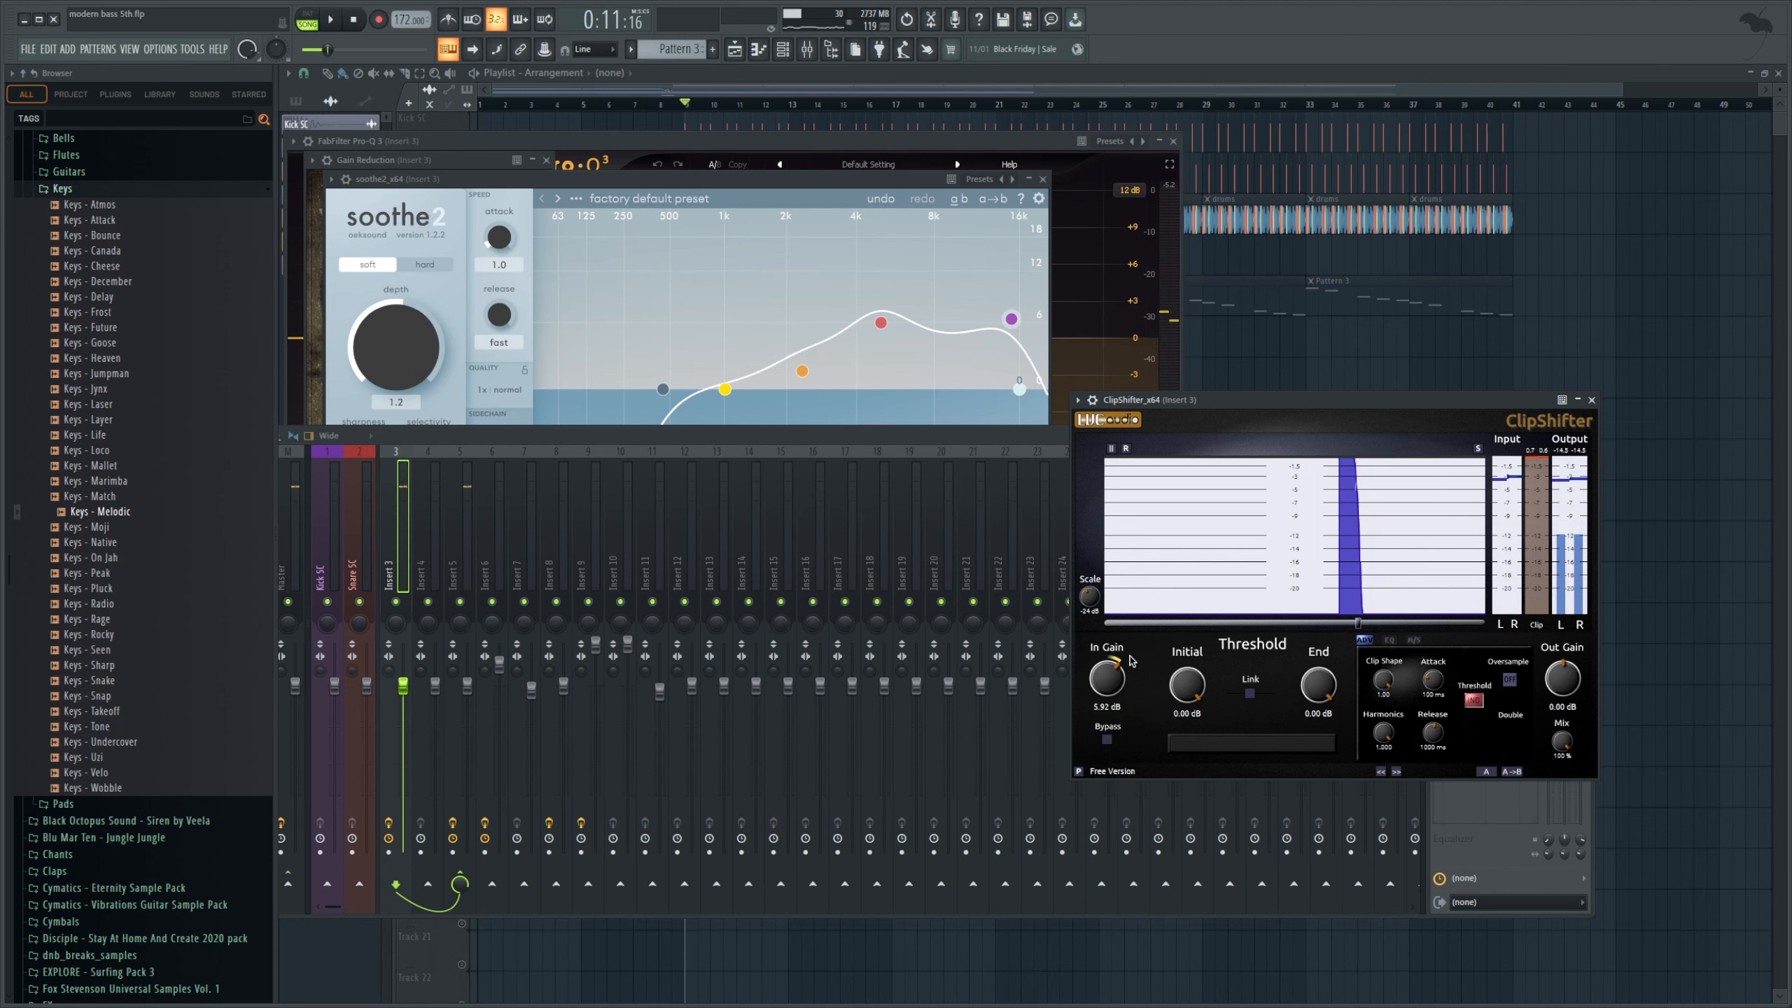
key(F12)
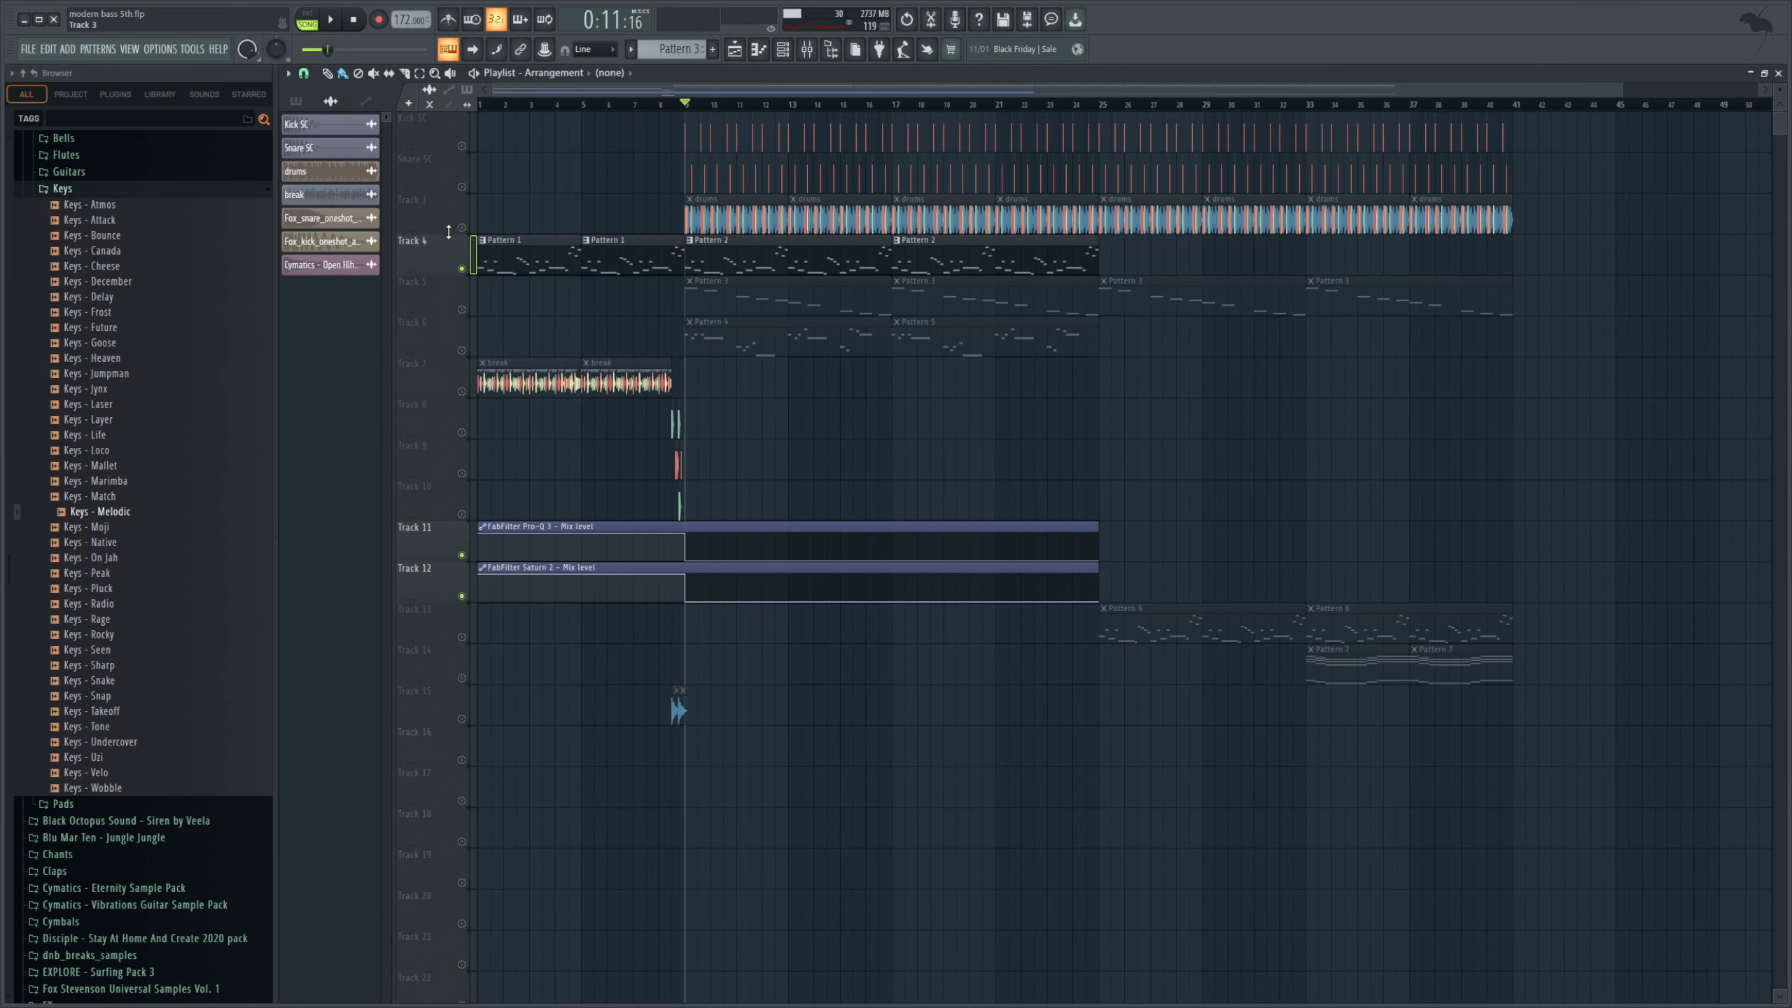
- Open Oszillos Mega Scope on the Master track and examine the bass waveform during playback
click(806, 49)
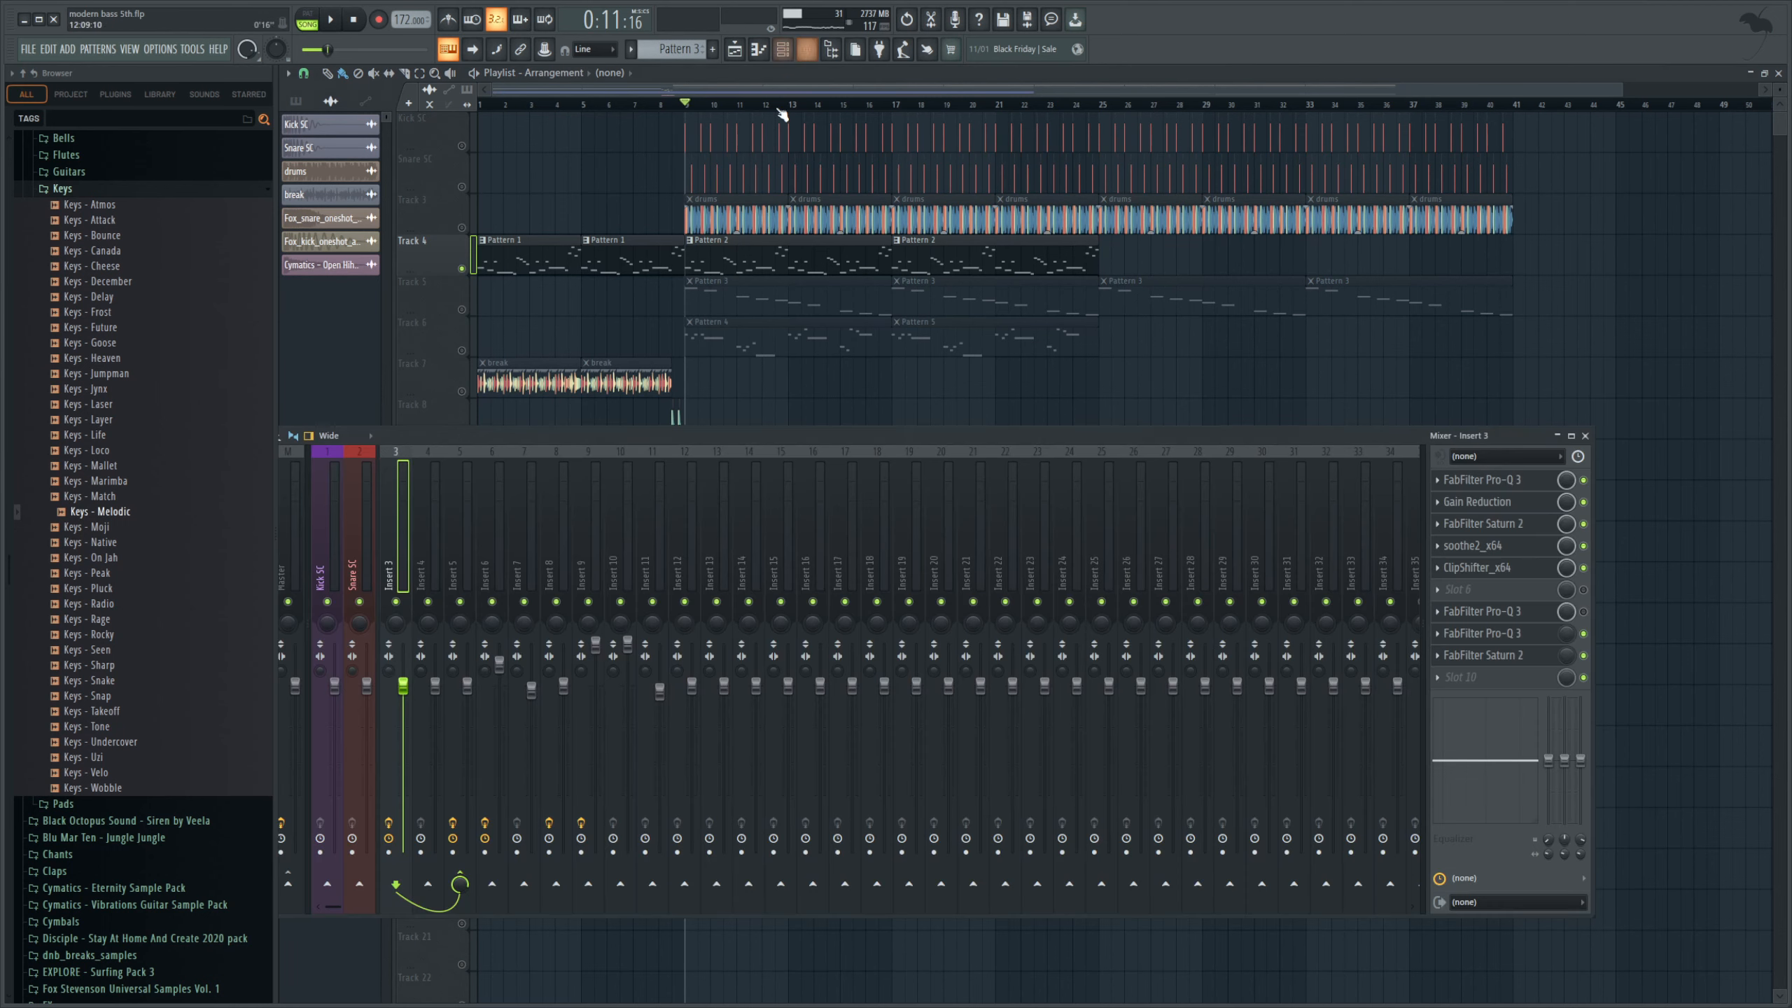
click(297, 578)
click(1509, 502)
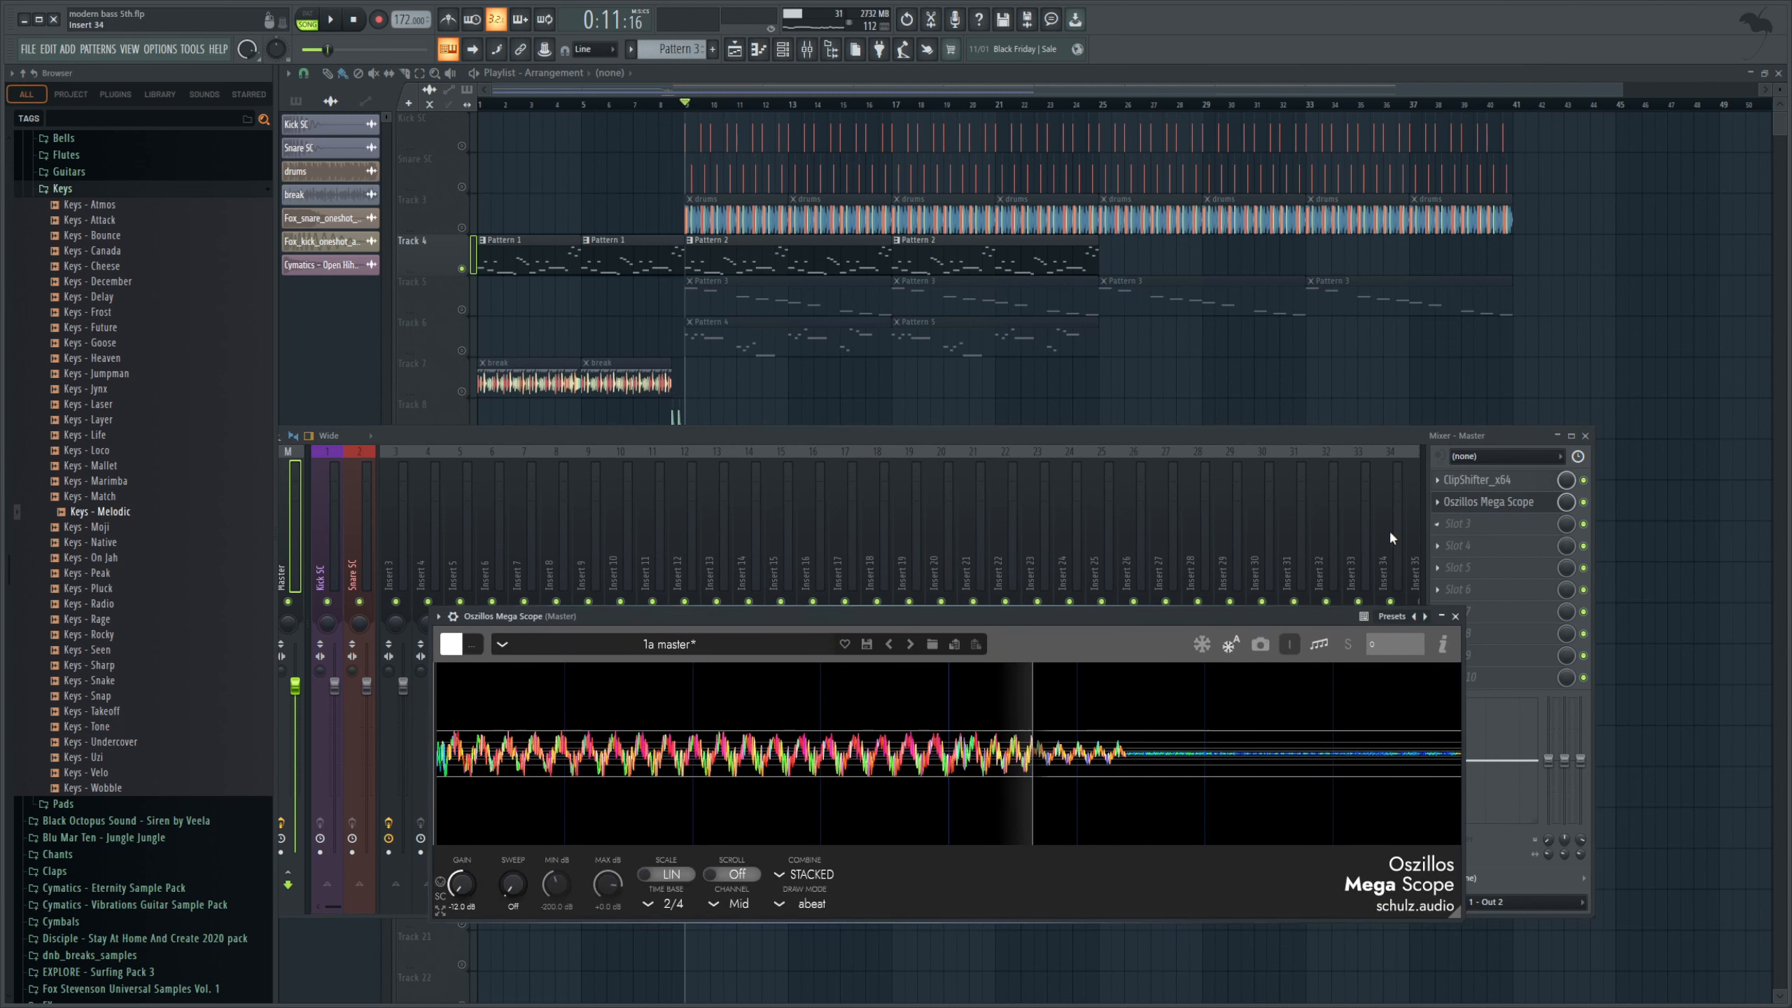
key(space)
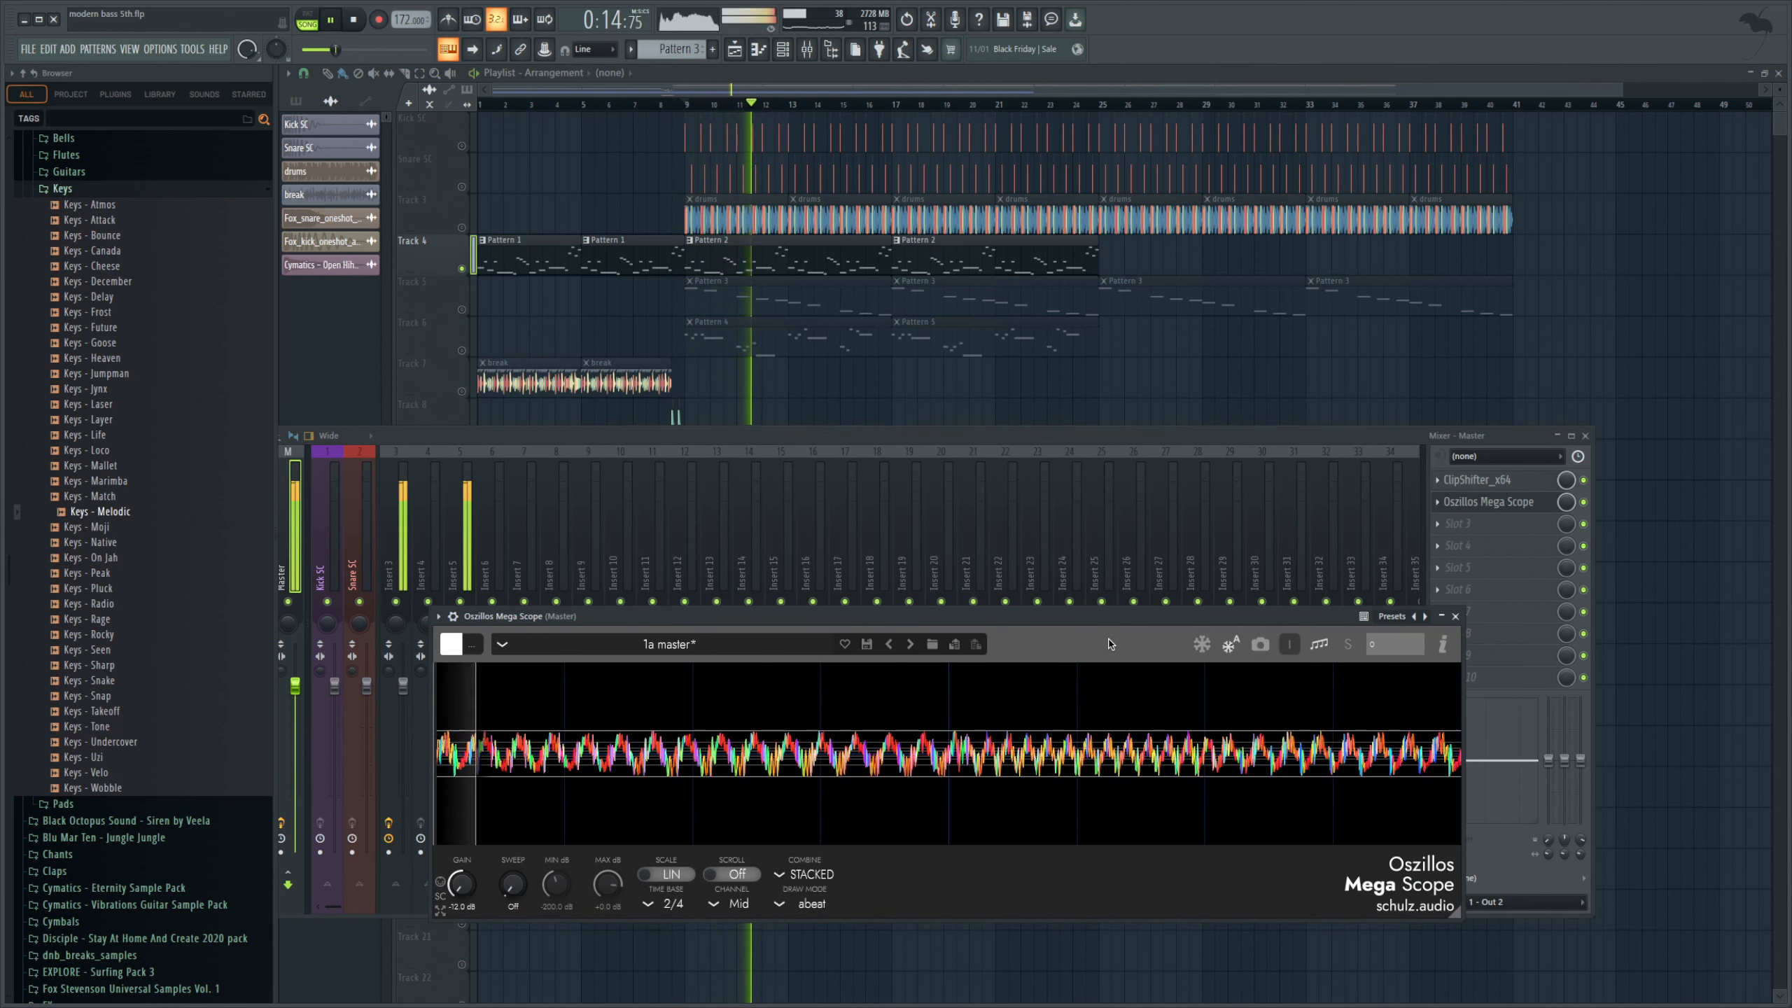
key(space)
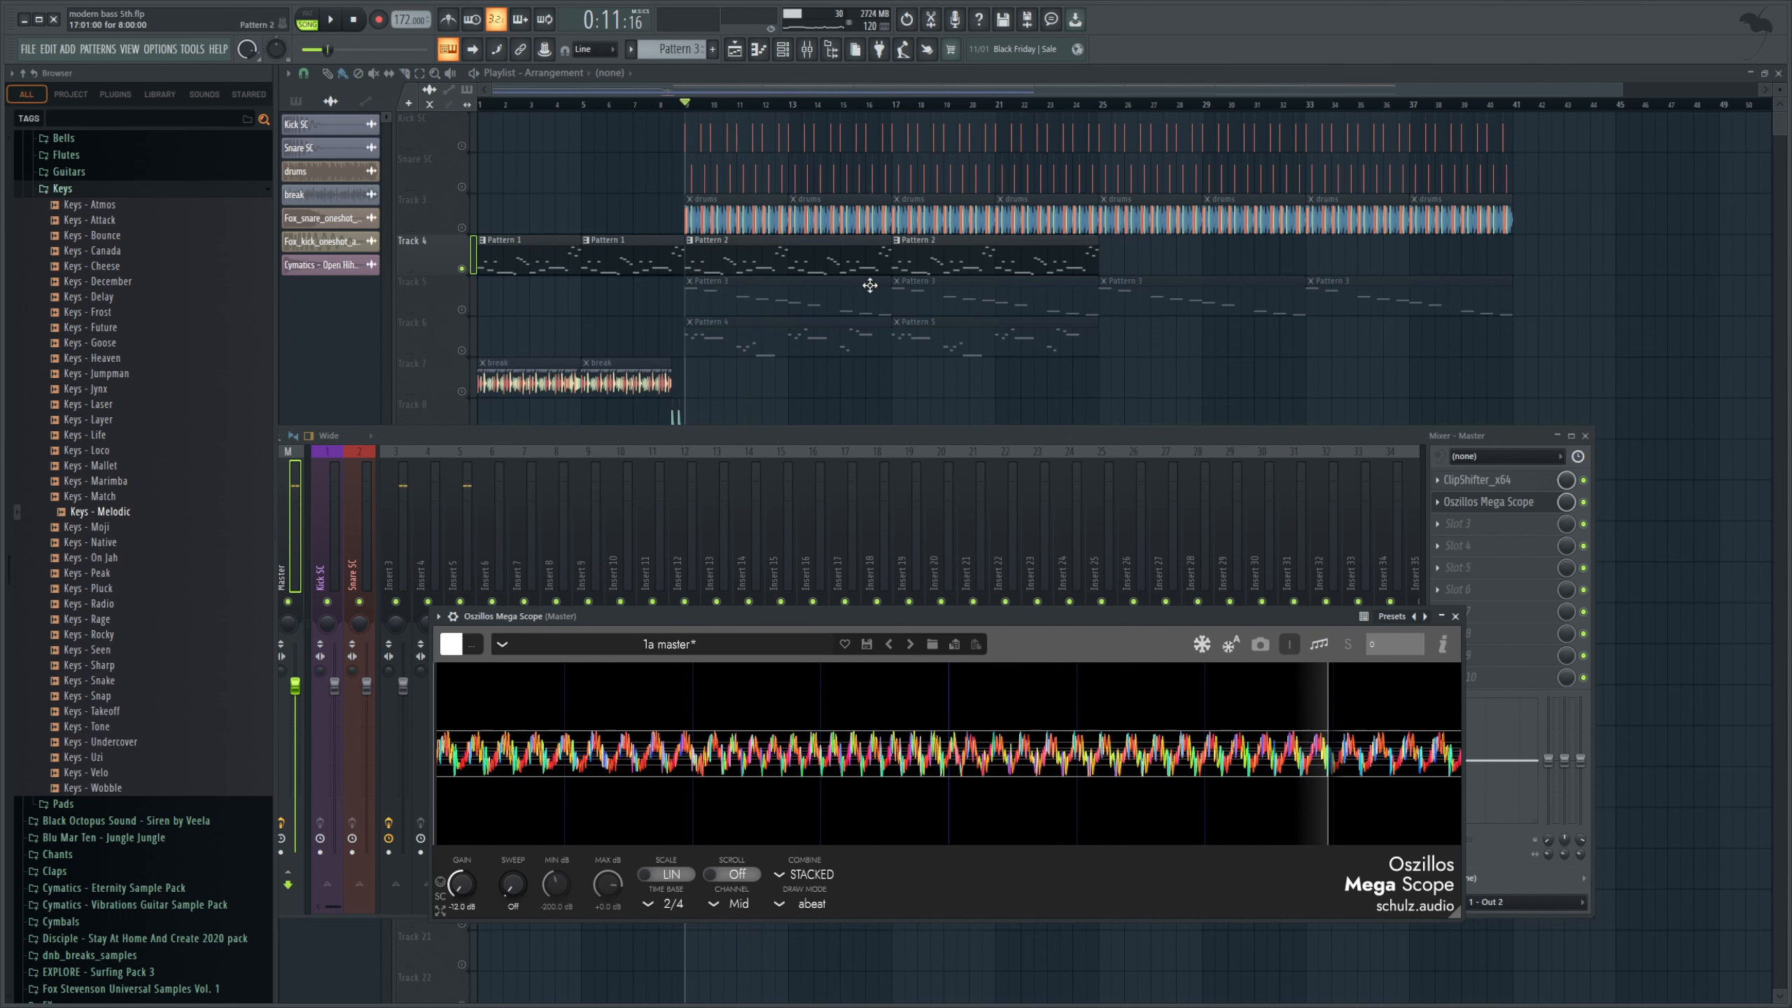
- Bypass all effects on Insert 3 and audition the unprocessed bass, then stop playback
click(388, 577)
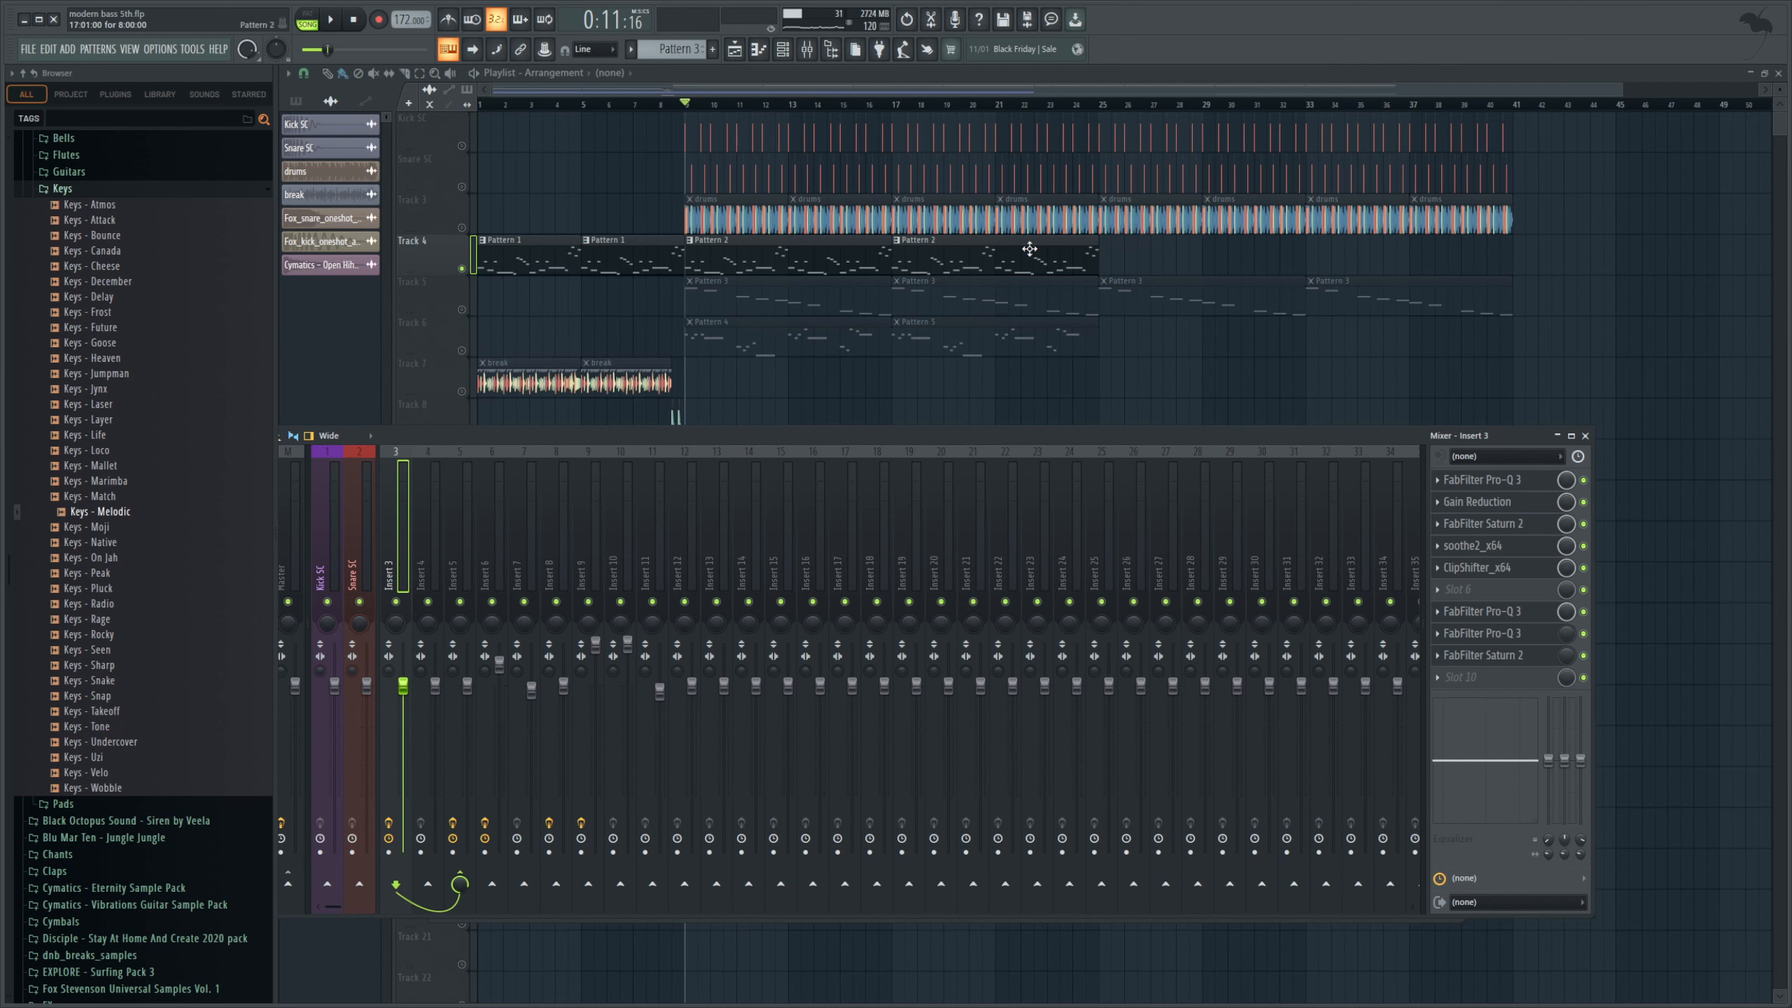
click(388, 823)
click(330, 19)
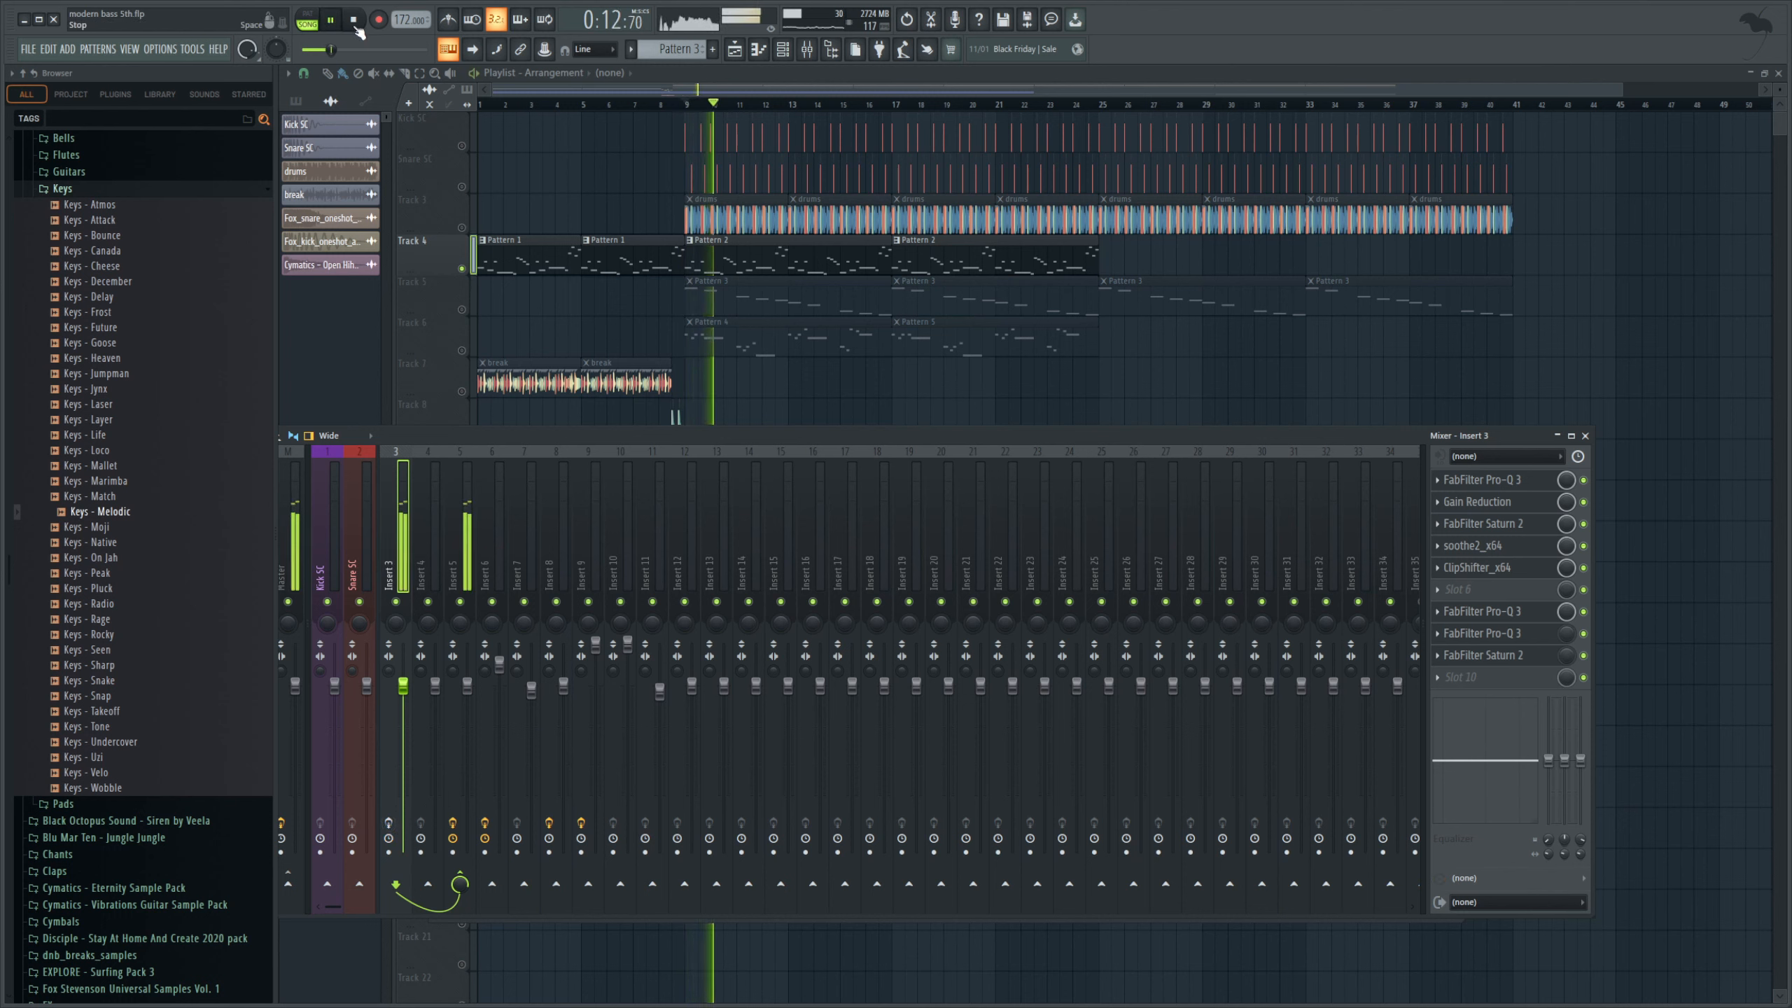
click(354, 21)
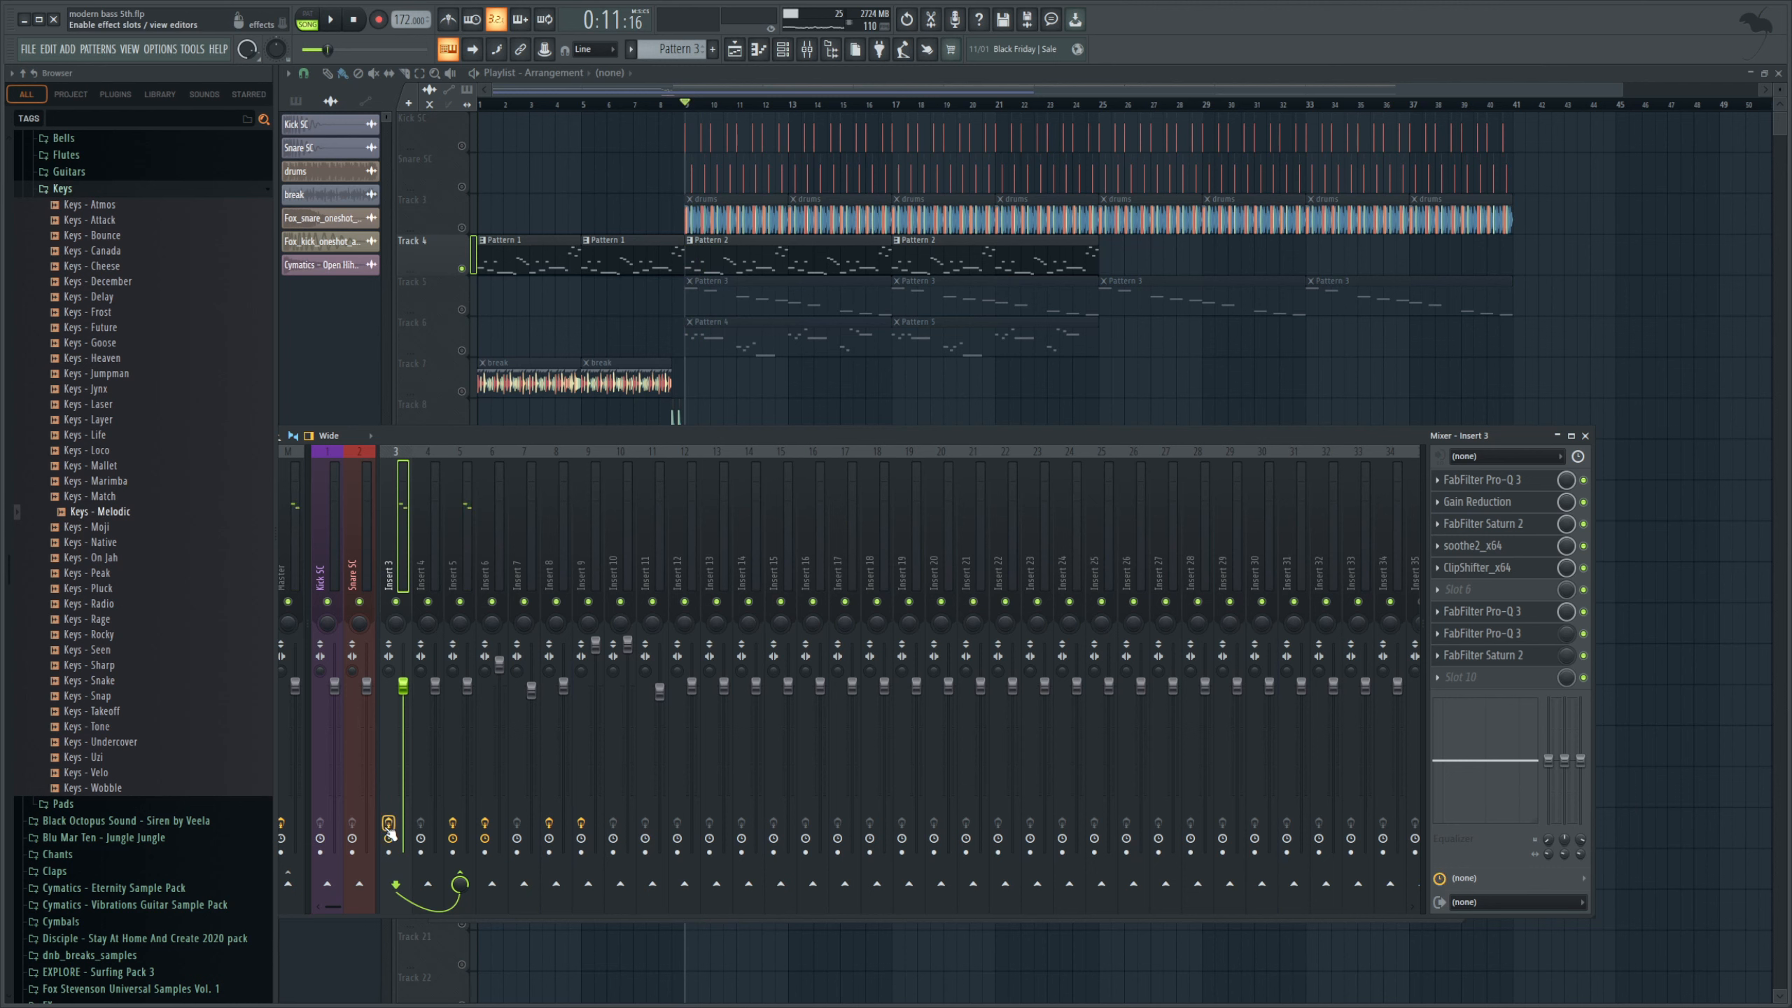